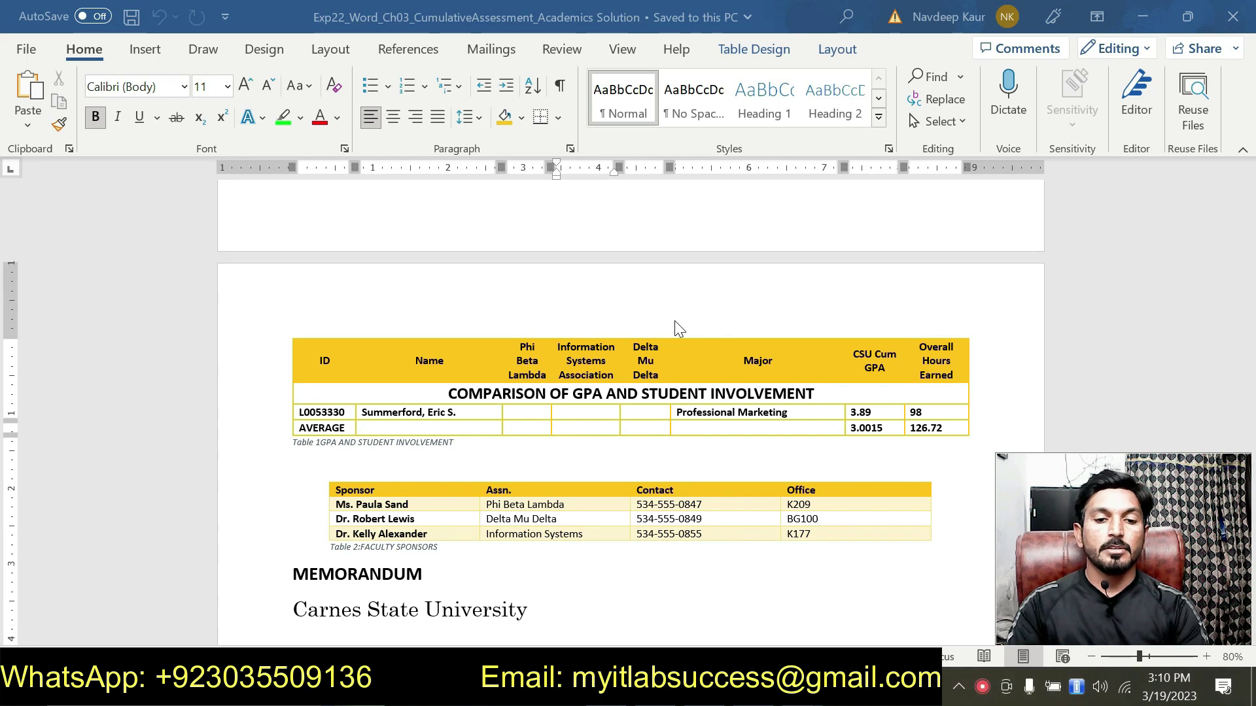
# - Look over the student involvement and faculty sponsor tables in the completed solution document
pyautogui.click(522, 471)
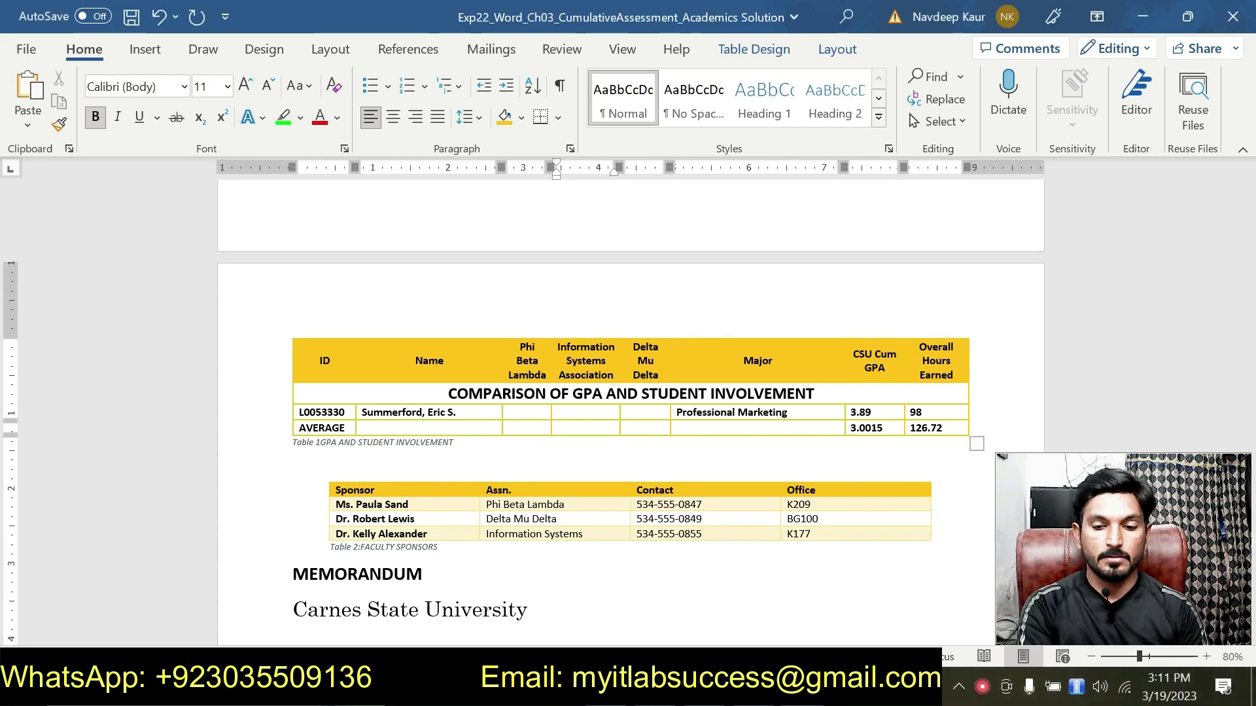
pyautogui.click(562, 412)
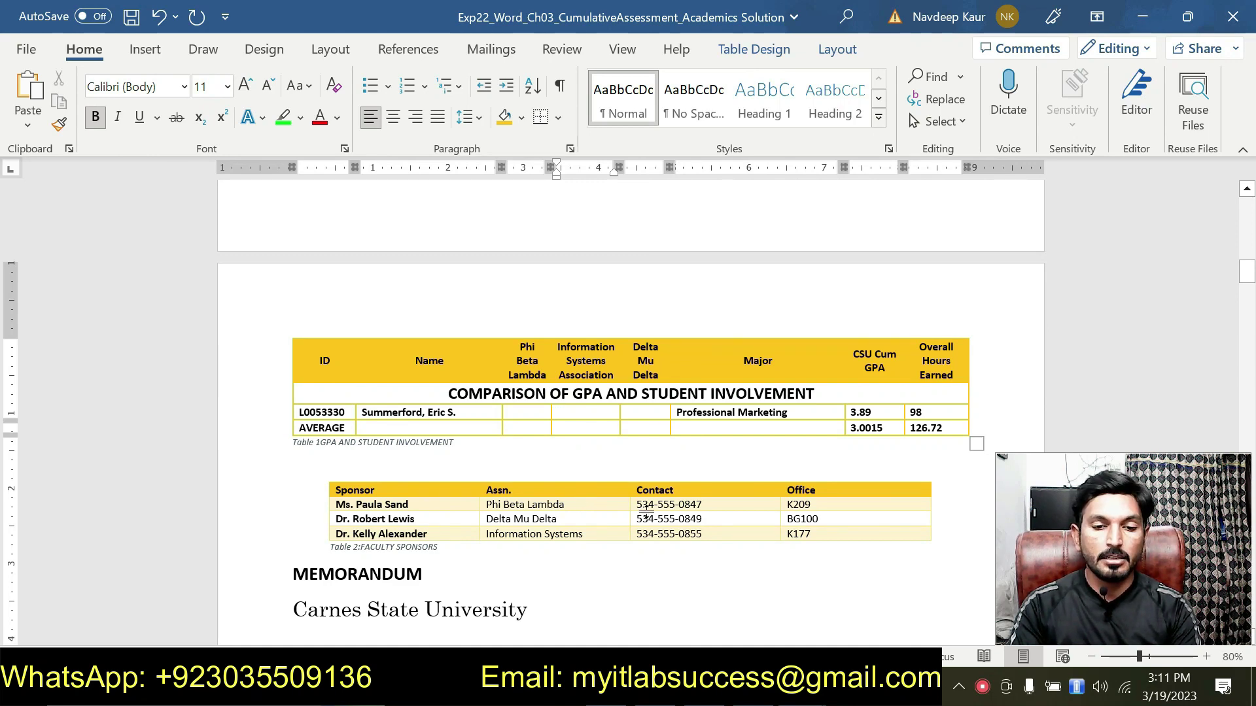
pyautogui.scroll(5, 619, 522)
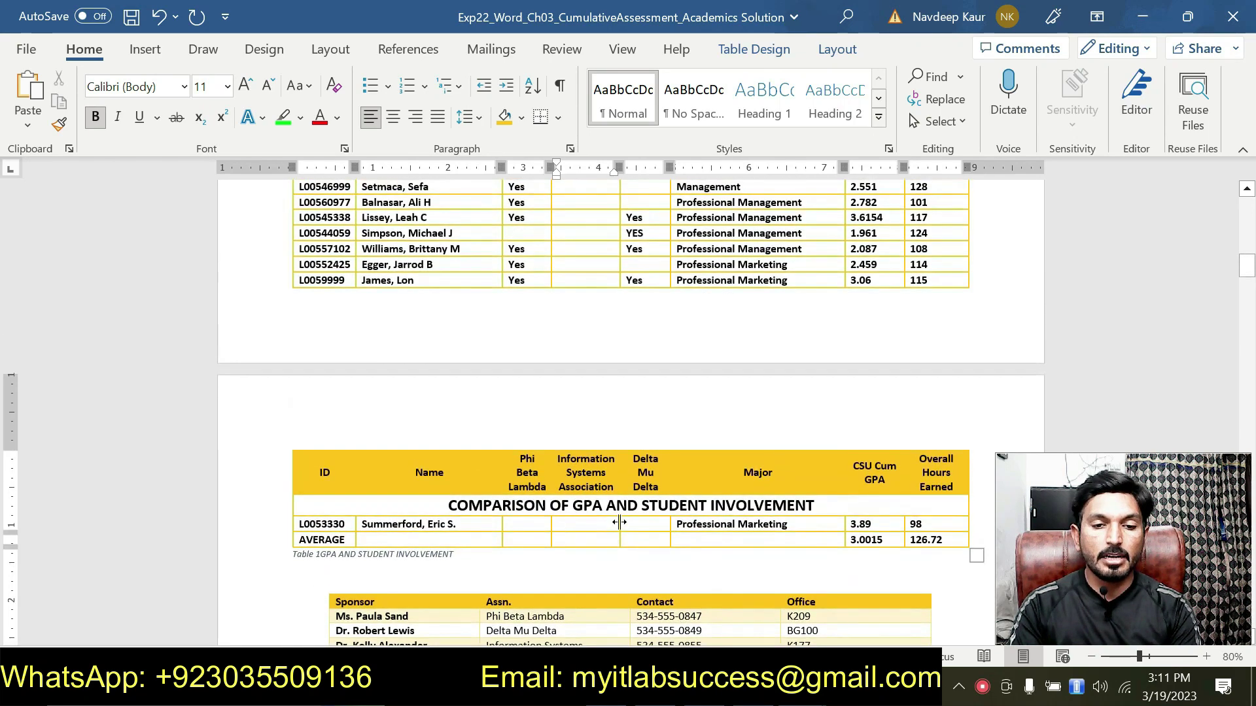
pyautogui.scroll(-2, 619, 522)
pyautogui.scroll(10, 619, 522)
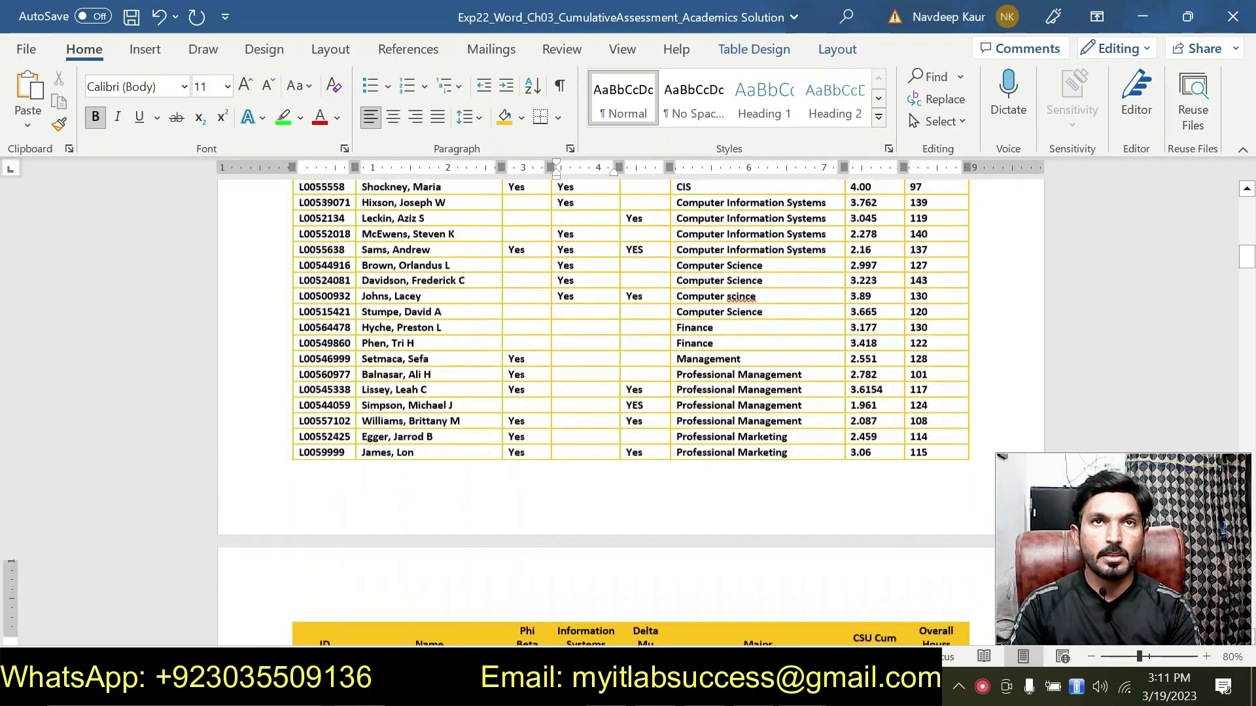
pyautogui.scroll(2, 619, 522)
pyautogui.scroll(-2, 619, 522)
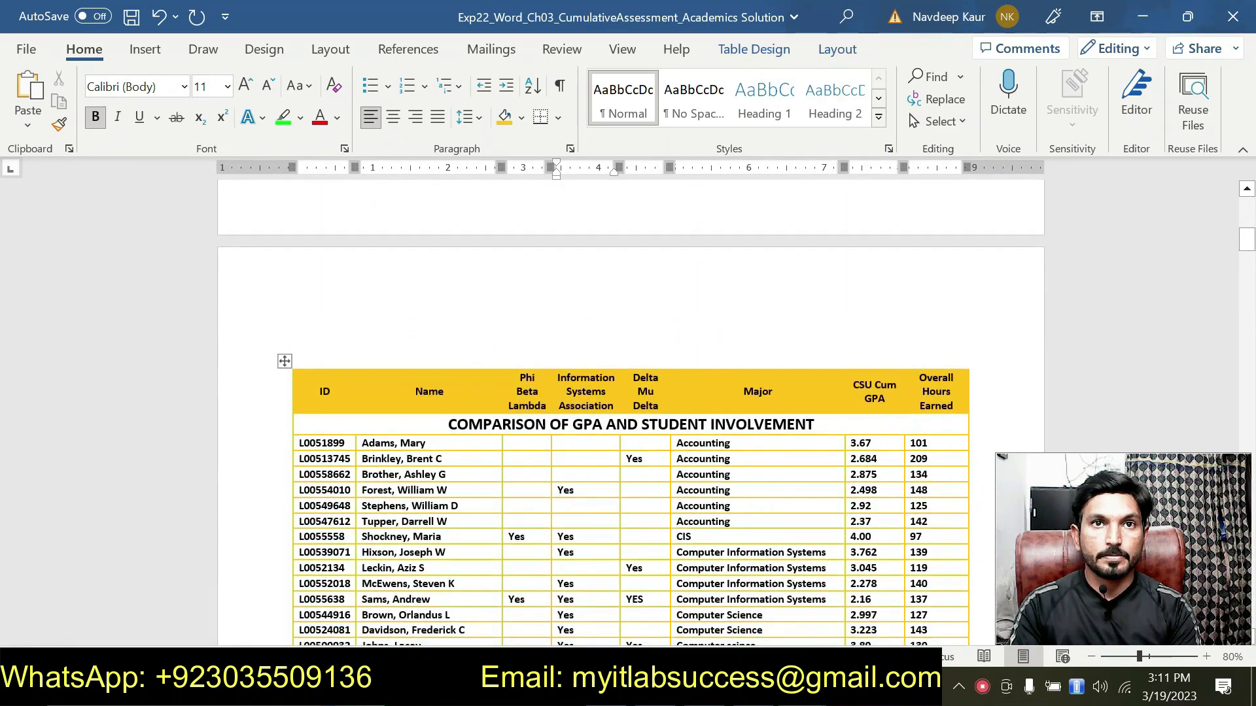
# - Close the Academics Solution document without saving its changes and switch to the Academics_Instructions document
pyautogui.click(801, 687)
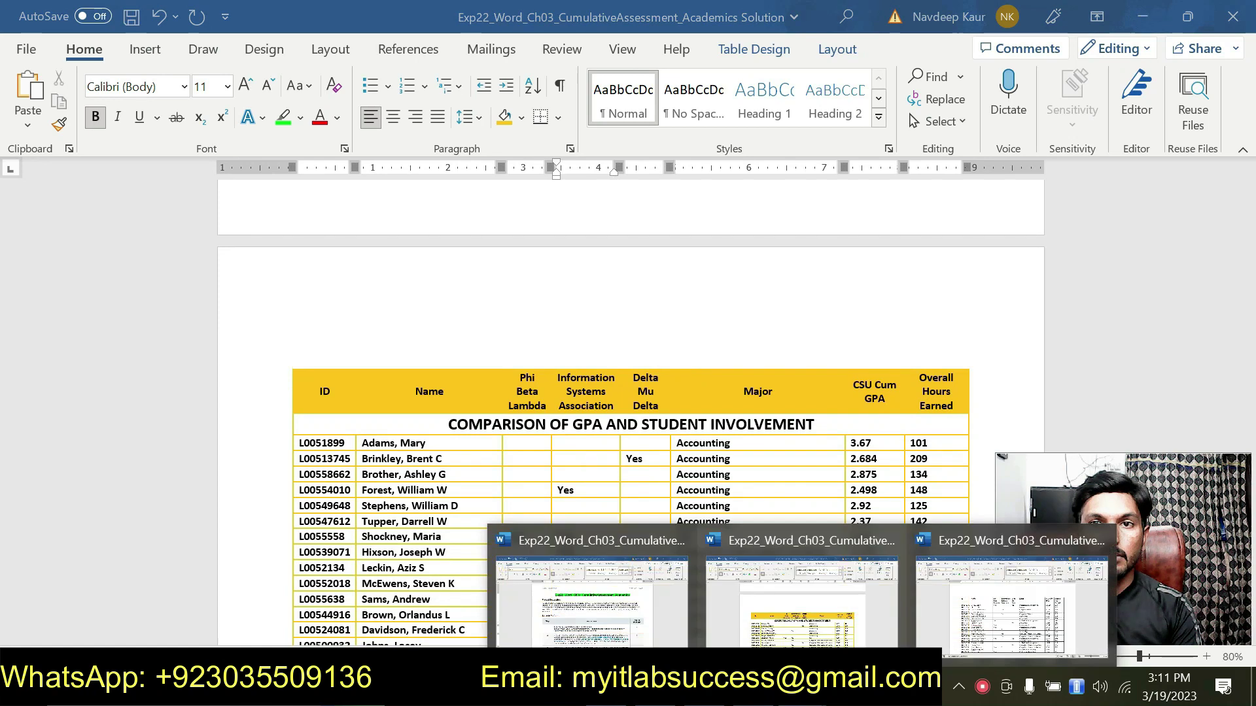
pyautogui.click(890, 540)
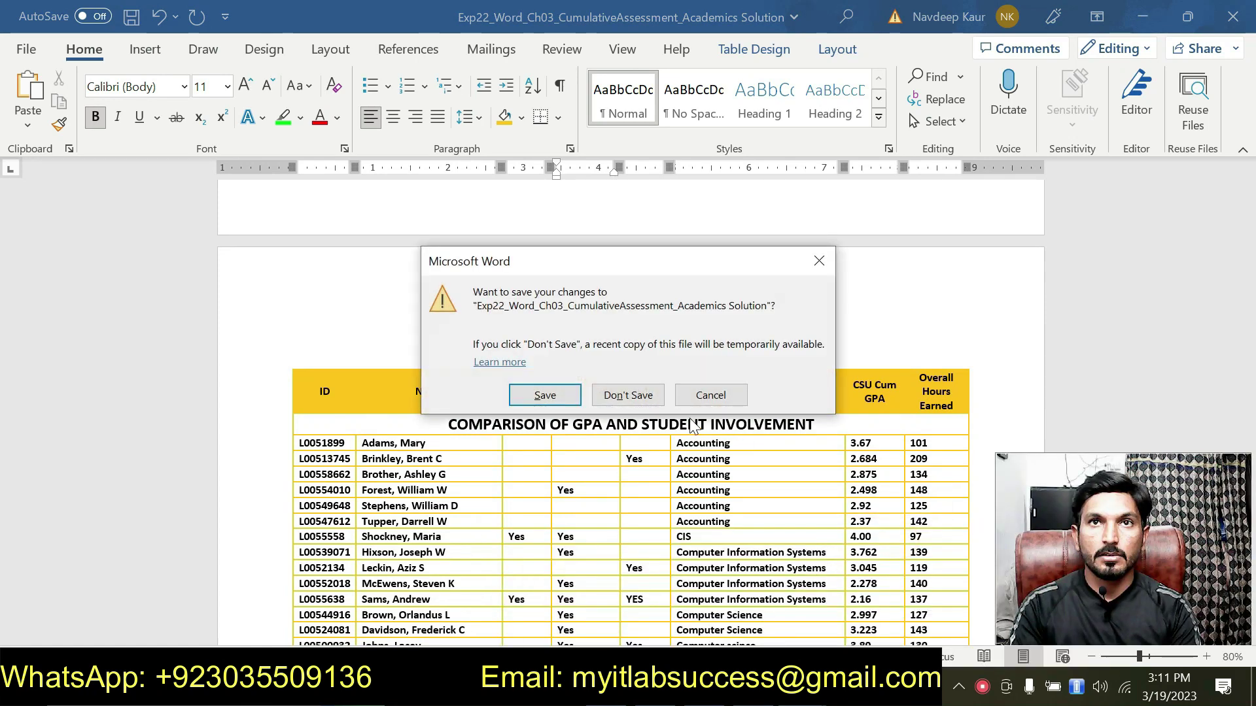
pyautogui.click(628, 395)
pyautogui.click(802, 687)
pyautogui.click(694, 628)
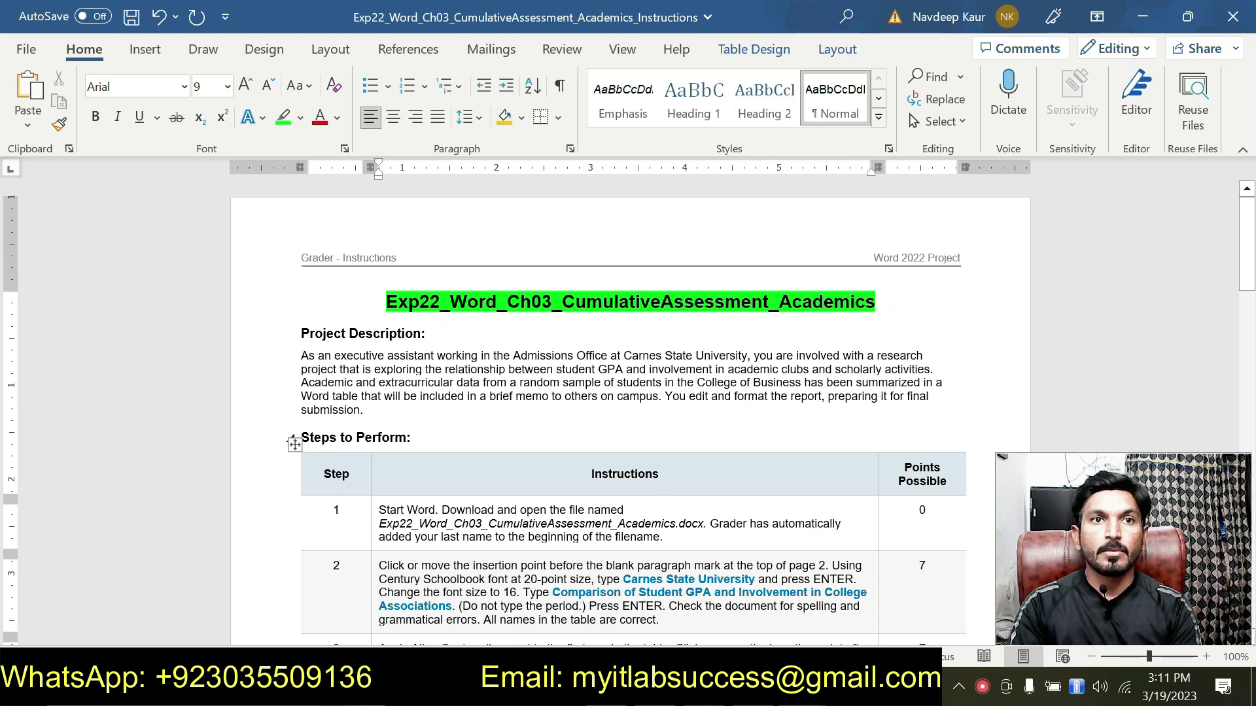
# - Highlight the file name in instruction step 1 in green and view the beginning of the Exp22_Word_Ch03_CumulativeAssessment_Academics document
pyautogui.moveTo(378, 524); pyautogui.dragTo(699, 533)
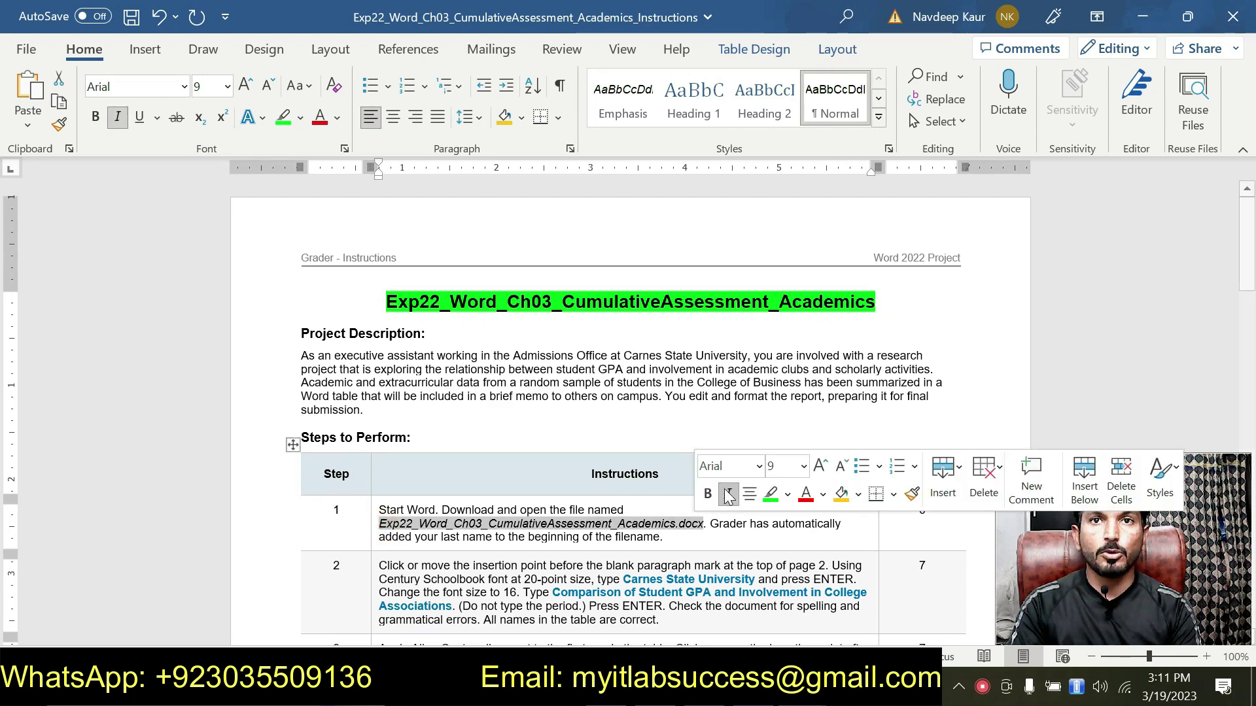
pyautogui.click(770, 494)
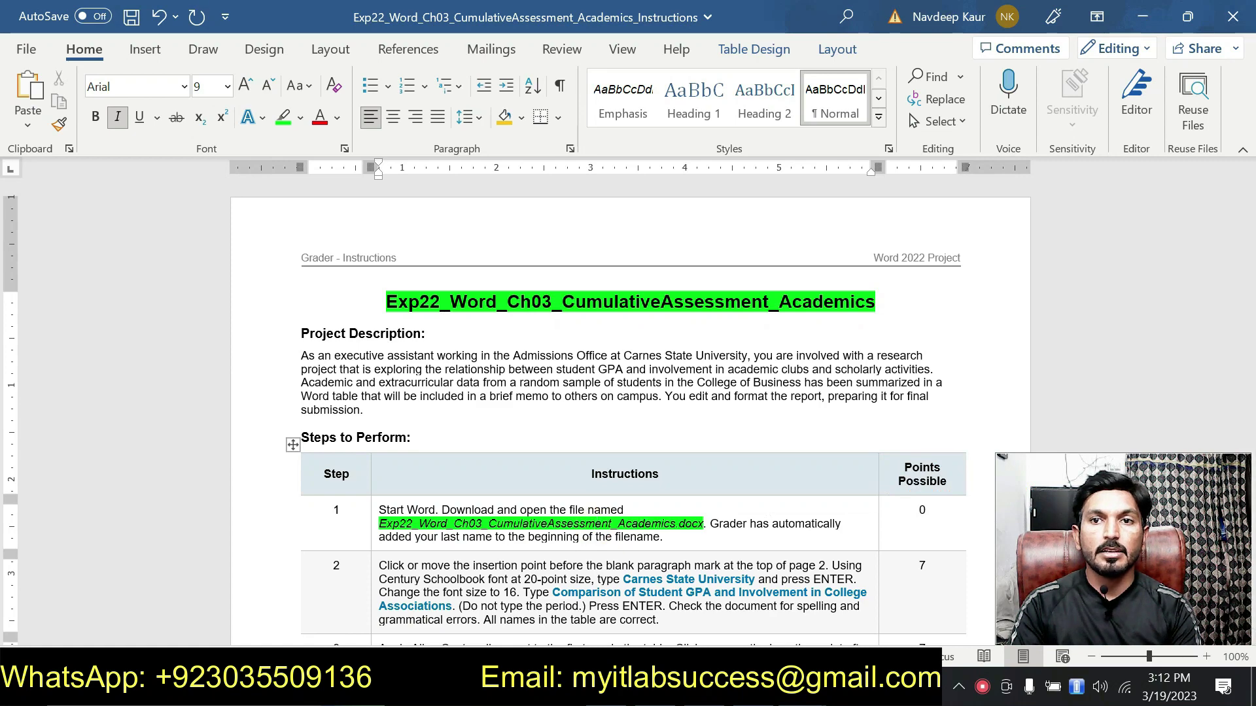
pyautogui.moveTo(803, 690)
pyautogui.click(907, 589)
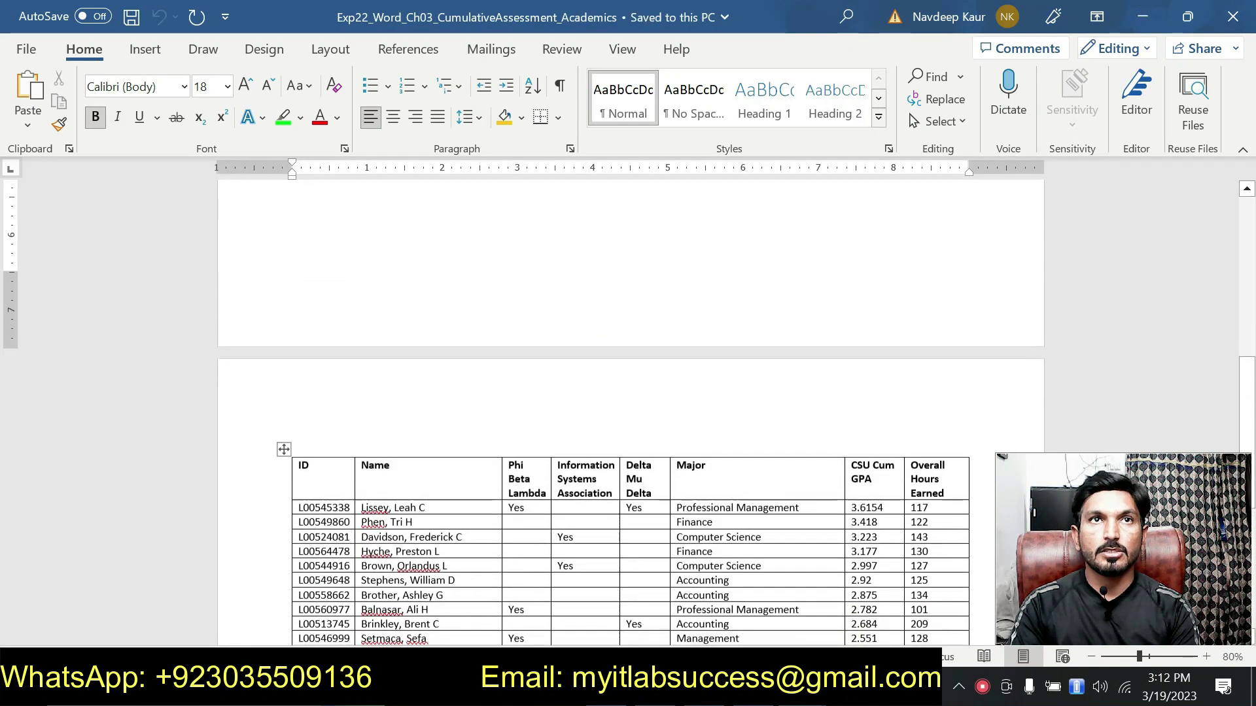
pyautogui.hotkey('ctrl', 'Home')
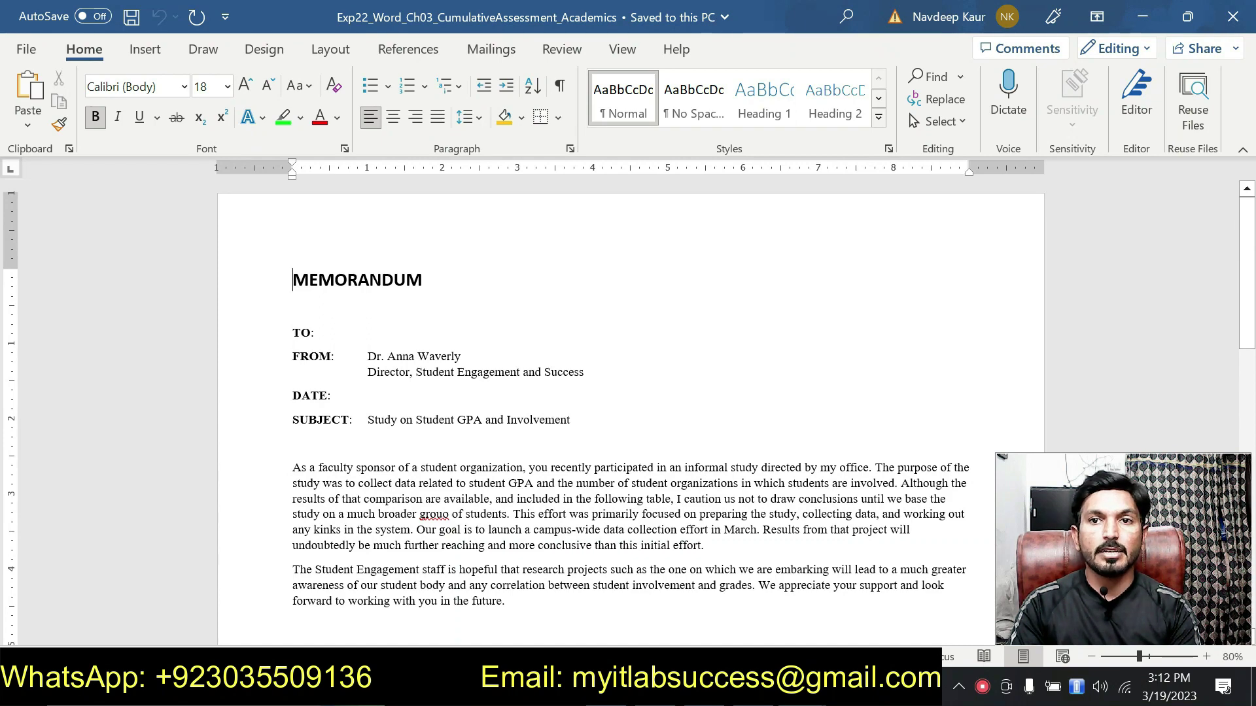
# - In the instructions document, remove the green highlight from the step 1 file name and highlight the step 2 text in green
pyautogui.moveTo(803, 690)
pyautogui.click(907, 588)
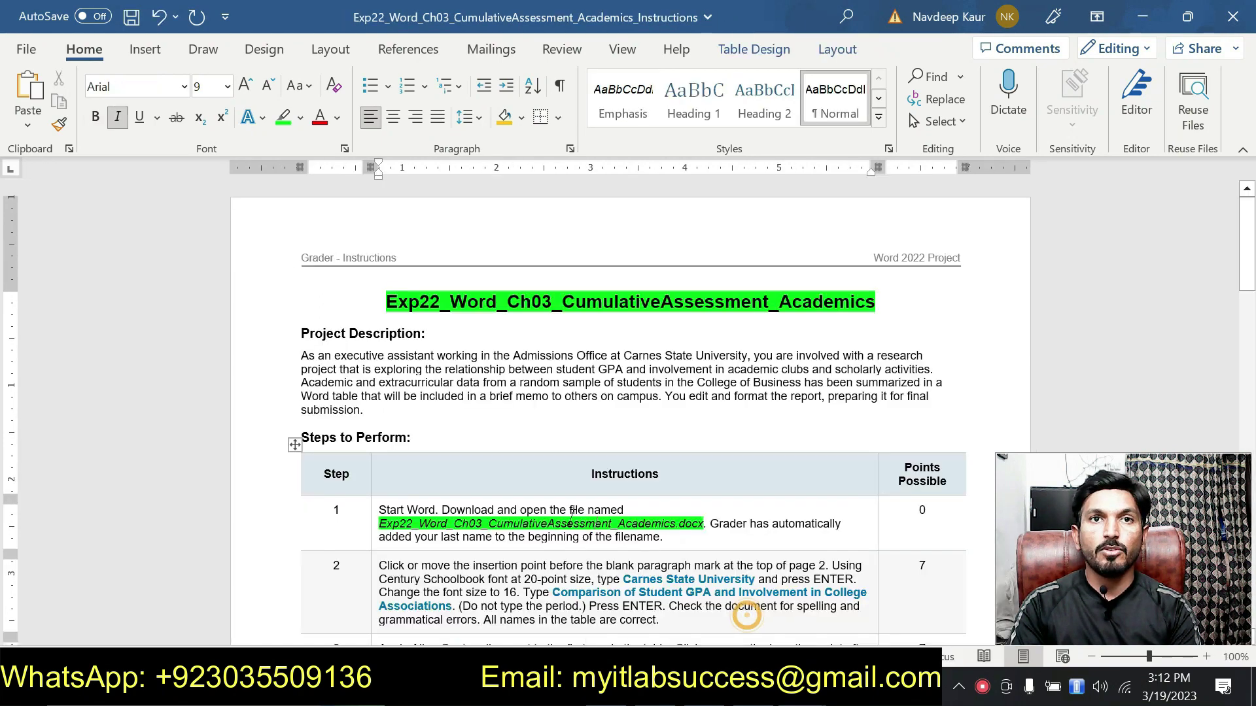
pyautogui.scroll(-3, 571, 517)
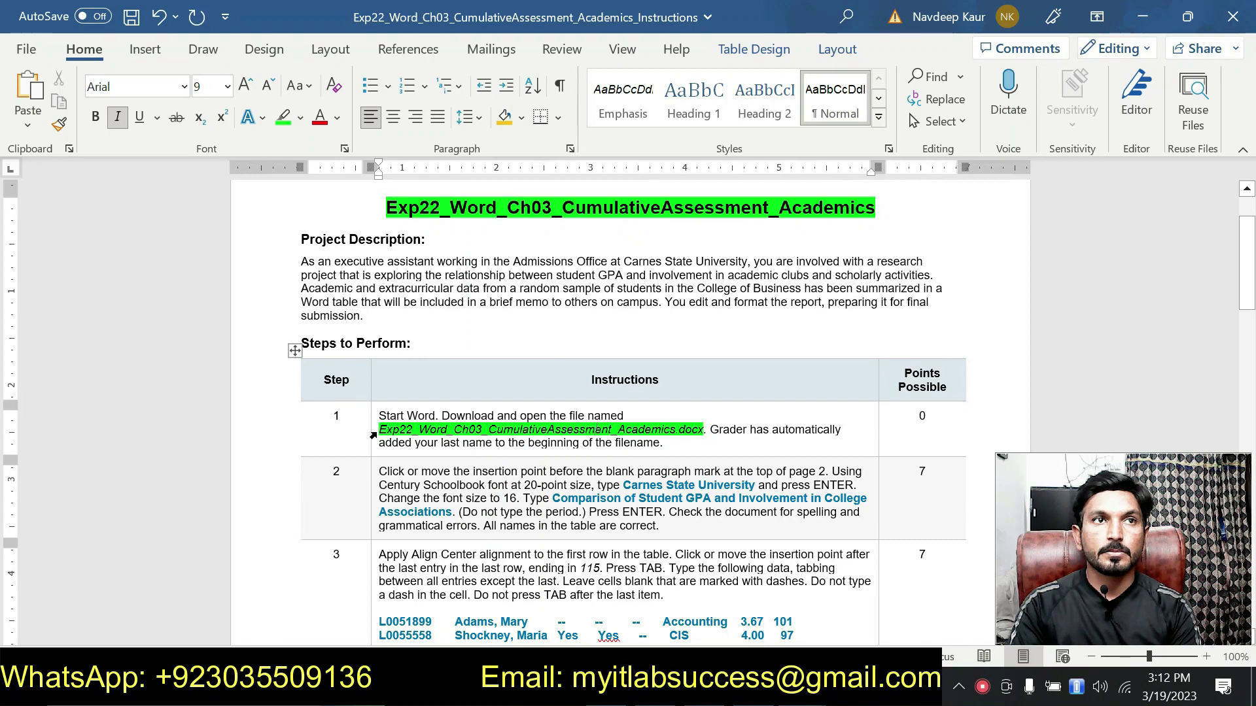
pyautogui.moveTo(378, 430); pyautogui.dragTo(706, 422)
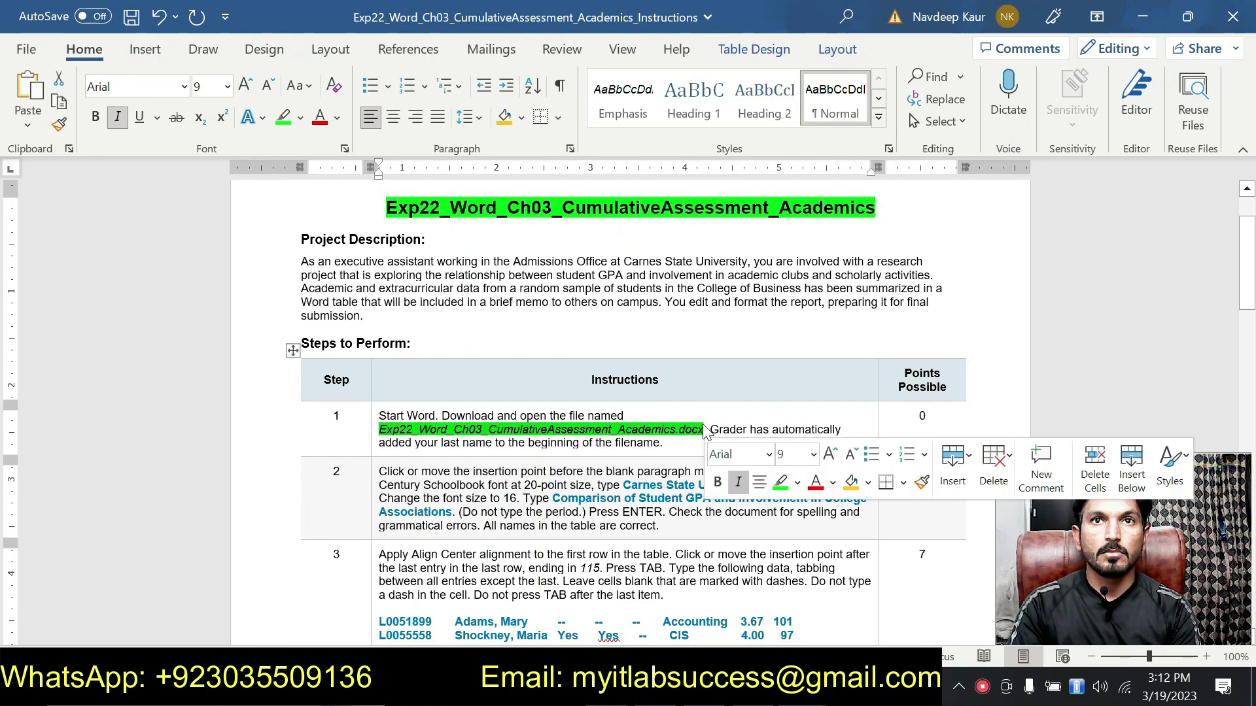
pyautogui.click(780, 488)
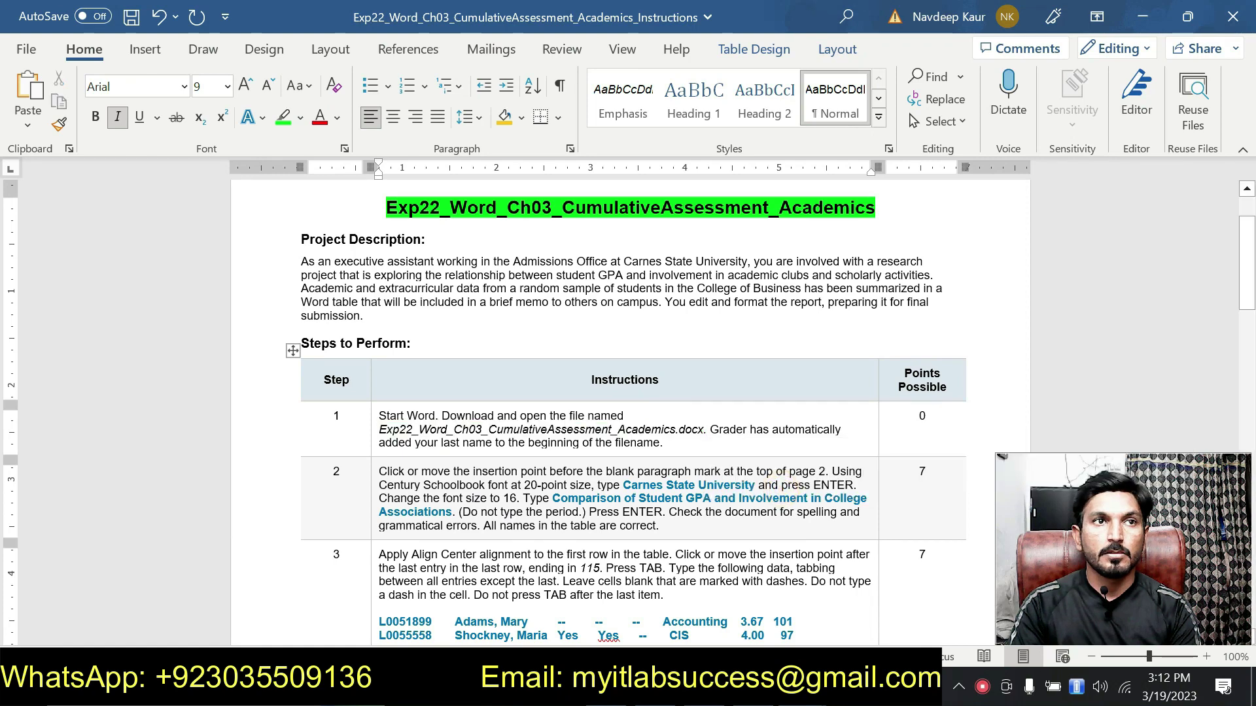
pyautogui.moveTo(379, 471); pyautogui.dragTo(658, 527)
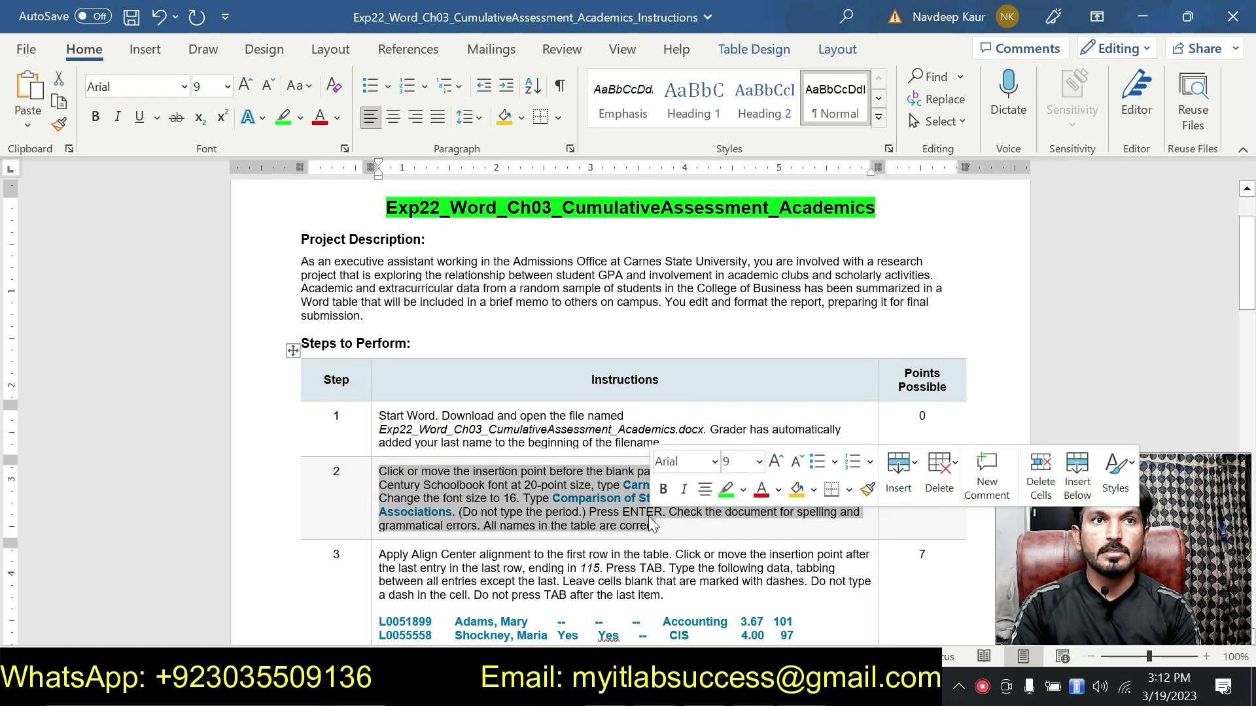
pyautogui.click(725, 489)
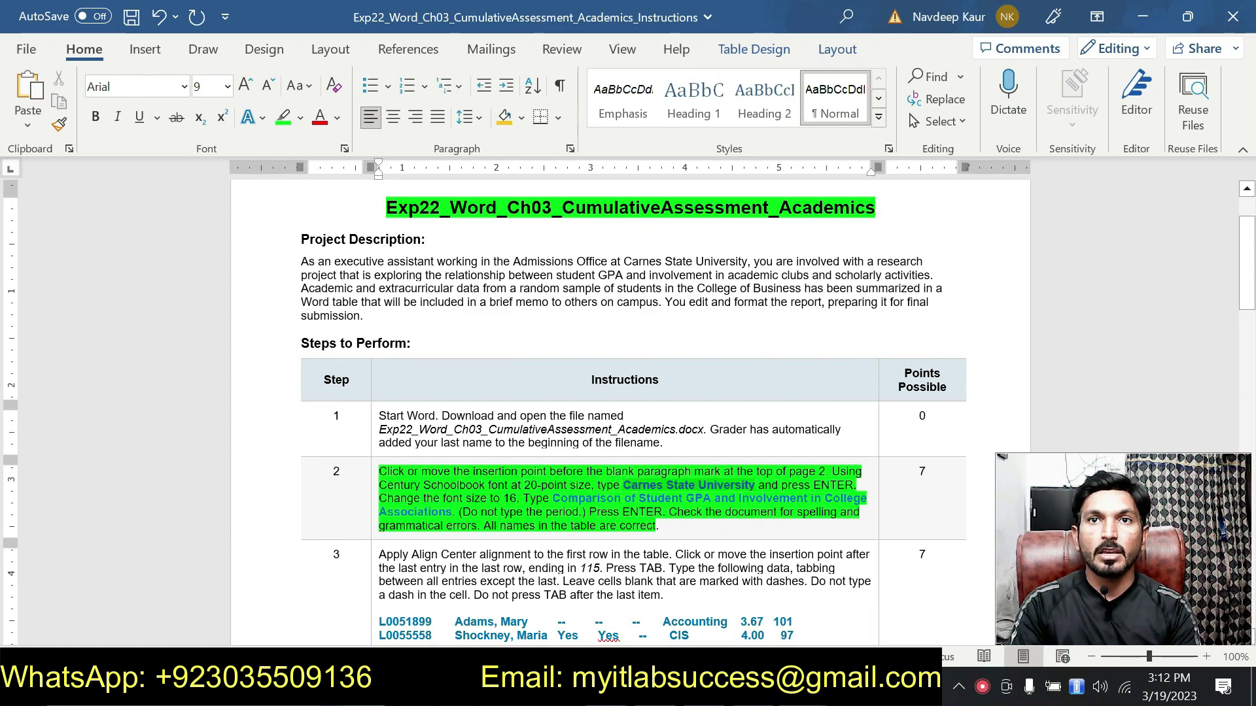
# - Copy "Carnes State University" from the instructions, show formatting marks in the assignment document, and paste it as text only above the page 2 table
pyautogui.hotkey('ctrl', 'c')
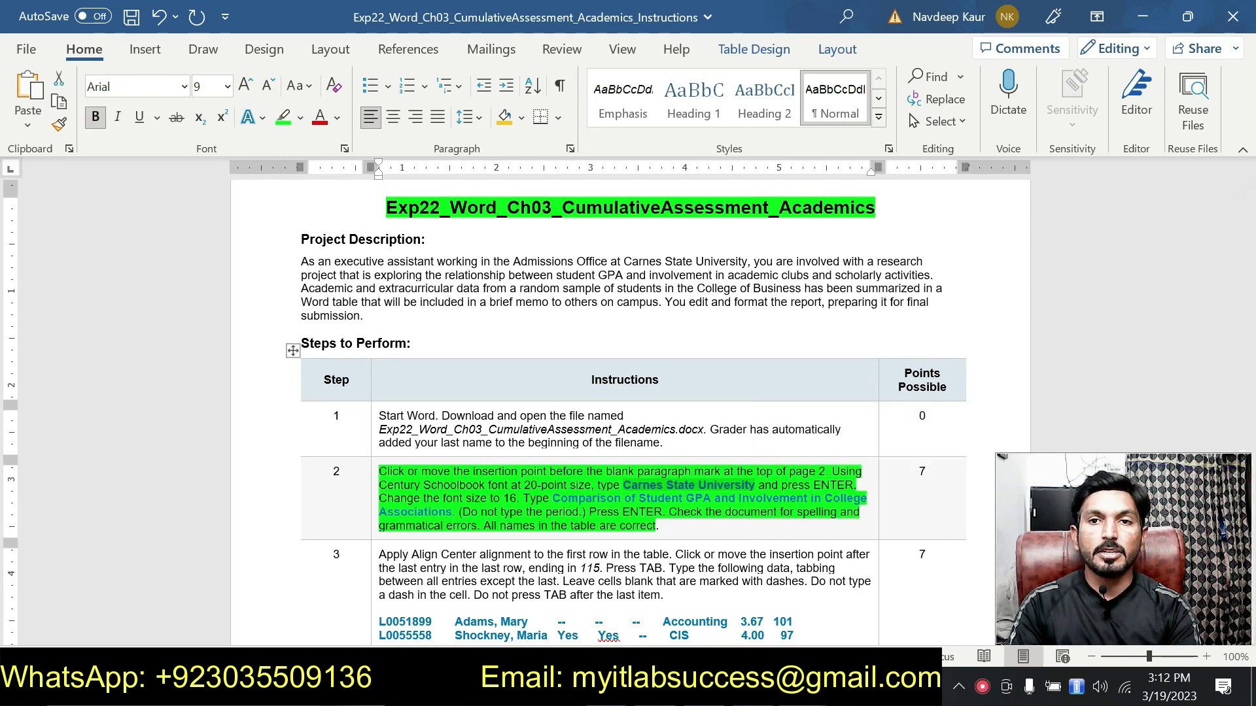
pyautogui.moveTo(804, 687)
pyautogui.click(908, 589)
pyautogui.scroll(-10, 846, 608)
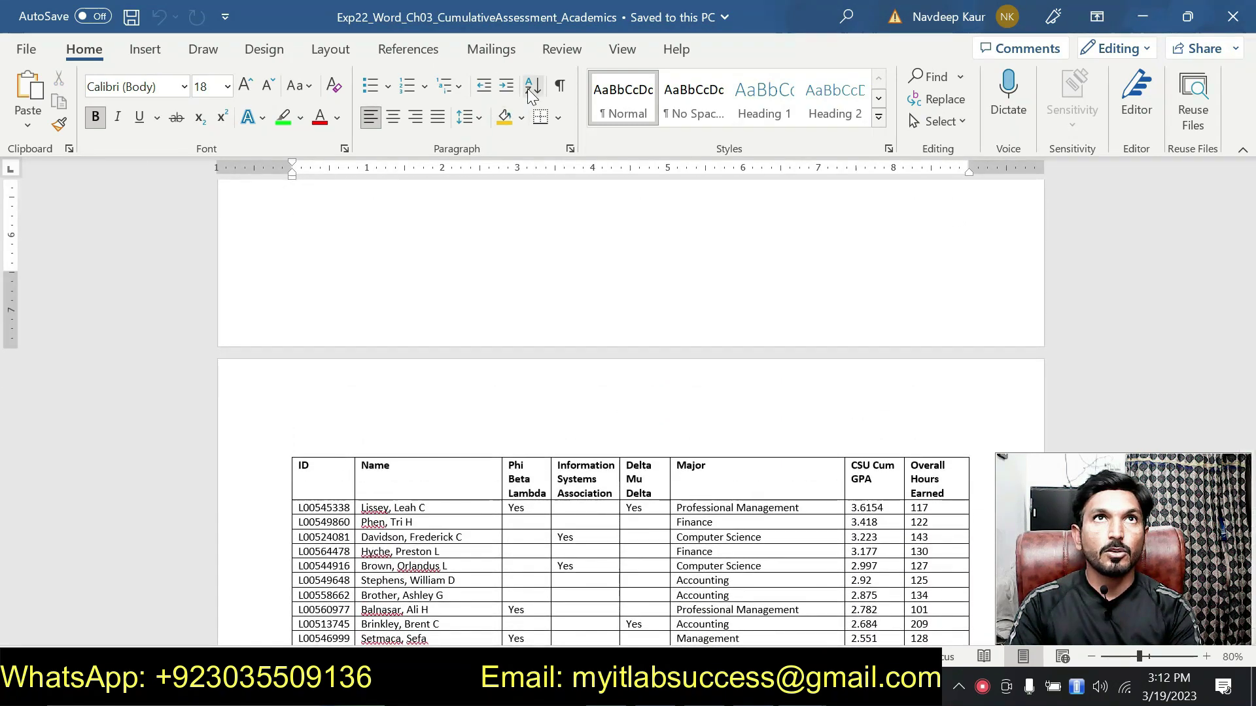
pyautogui.click(560, 86)
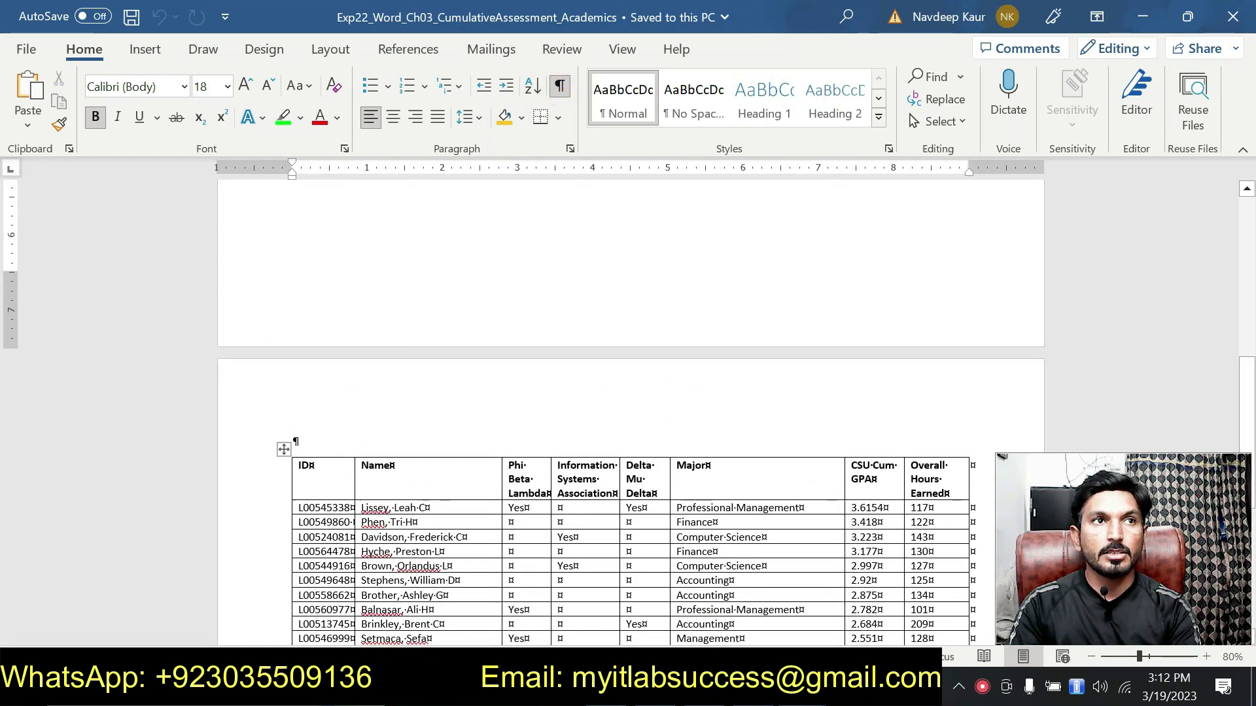
pyautogui.click(295, 442)
pyautogui.hotkey('ctrl', 'v')
pyautogui.click(438, 463)
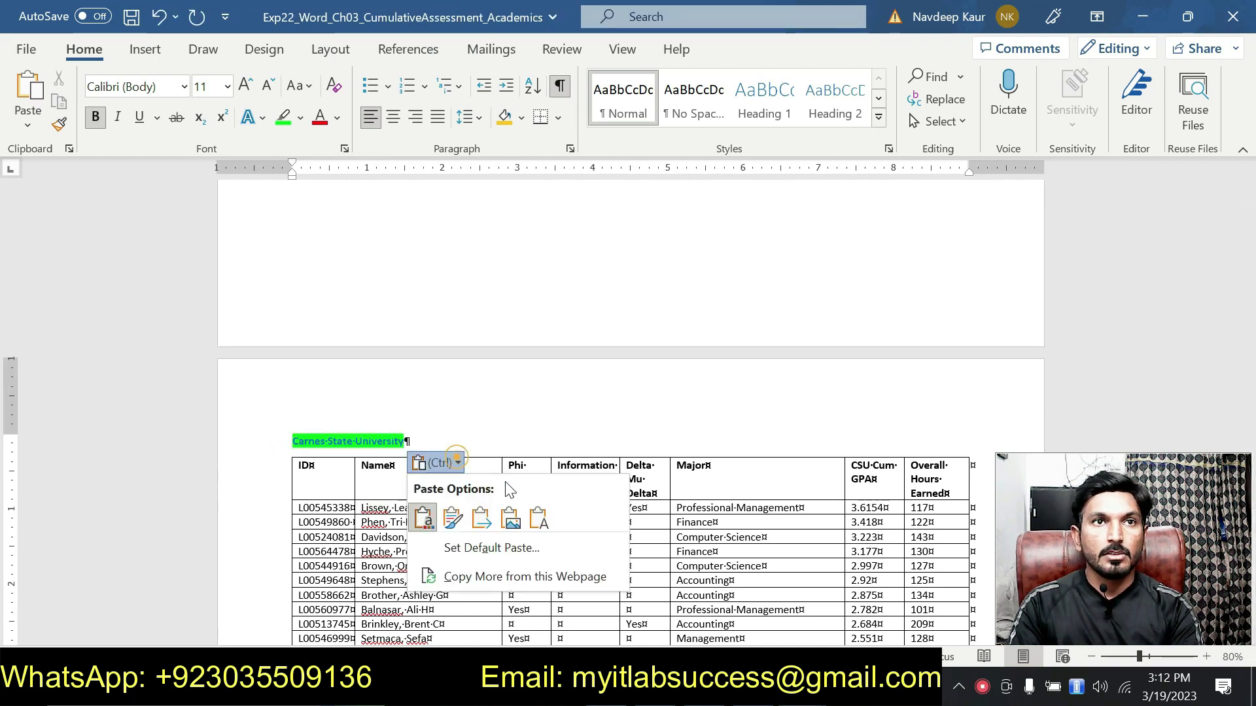
pyautogui.click(536, 518)
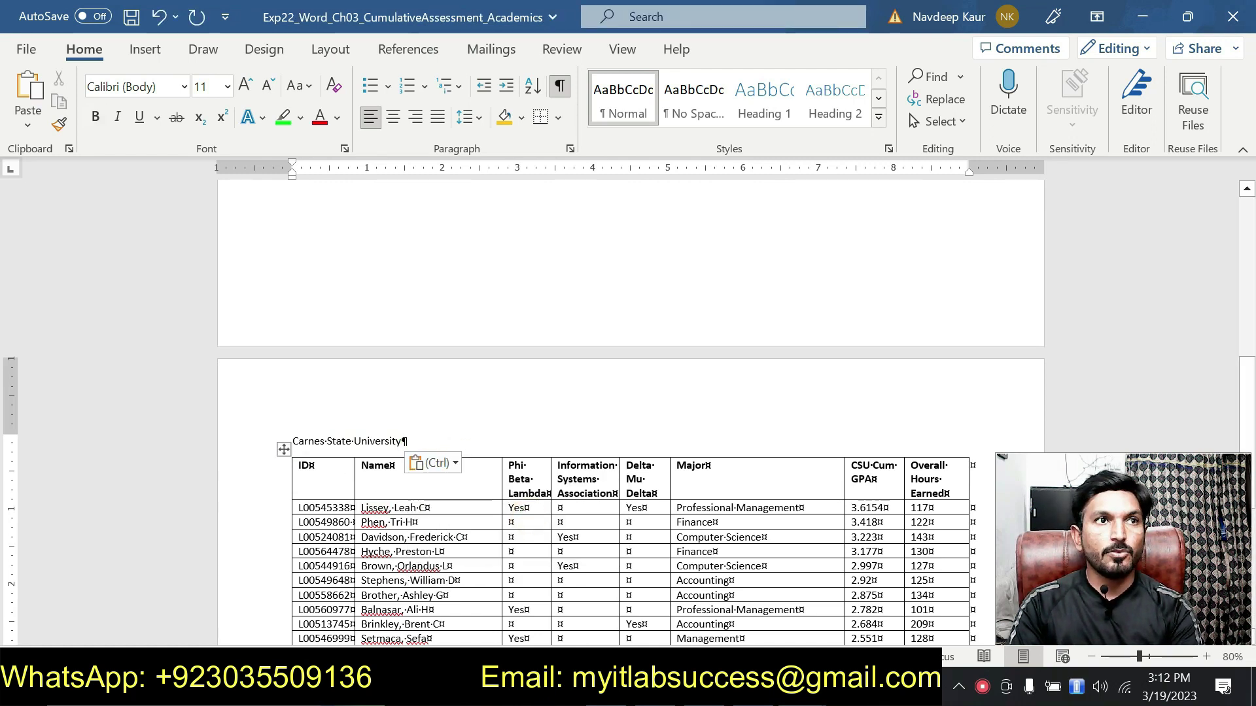
# - Format the "Carnes State University" line as 20-point Century Schoolbook and add a new paragraph below it
pyautogui.click(282, 442)
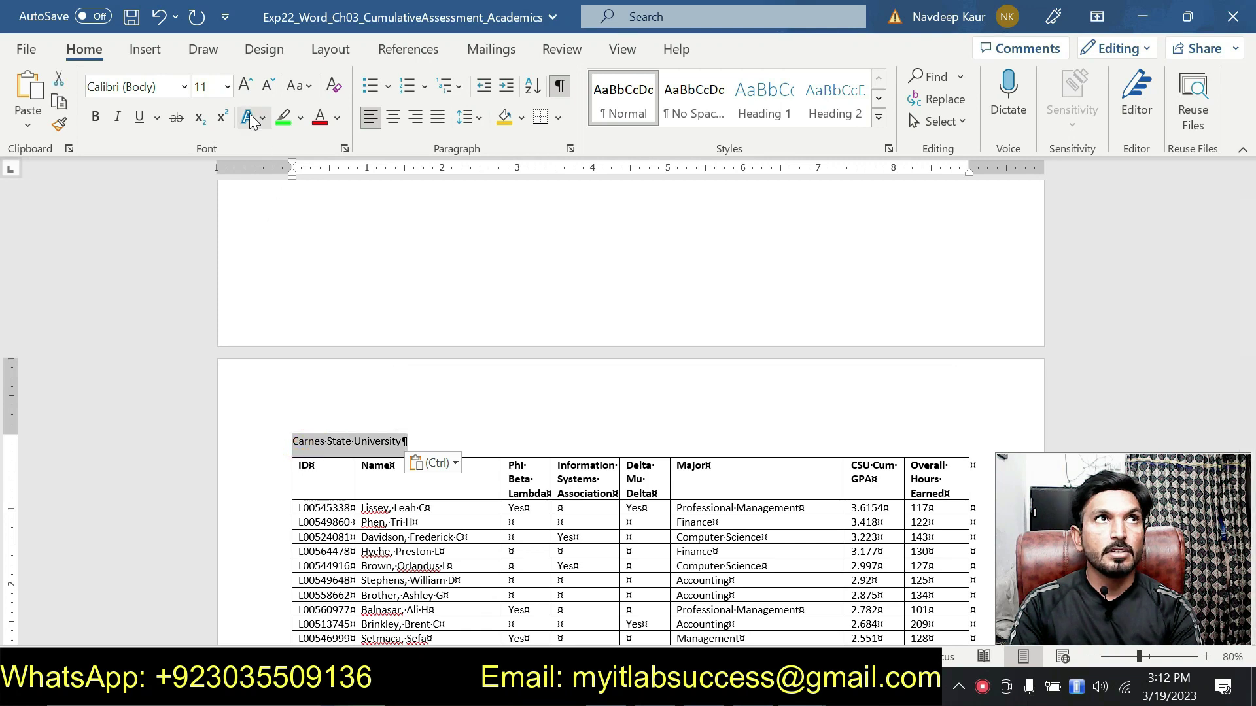
pyautogui.click(231, 85)
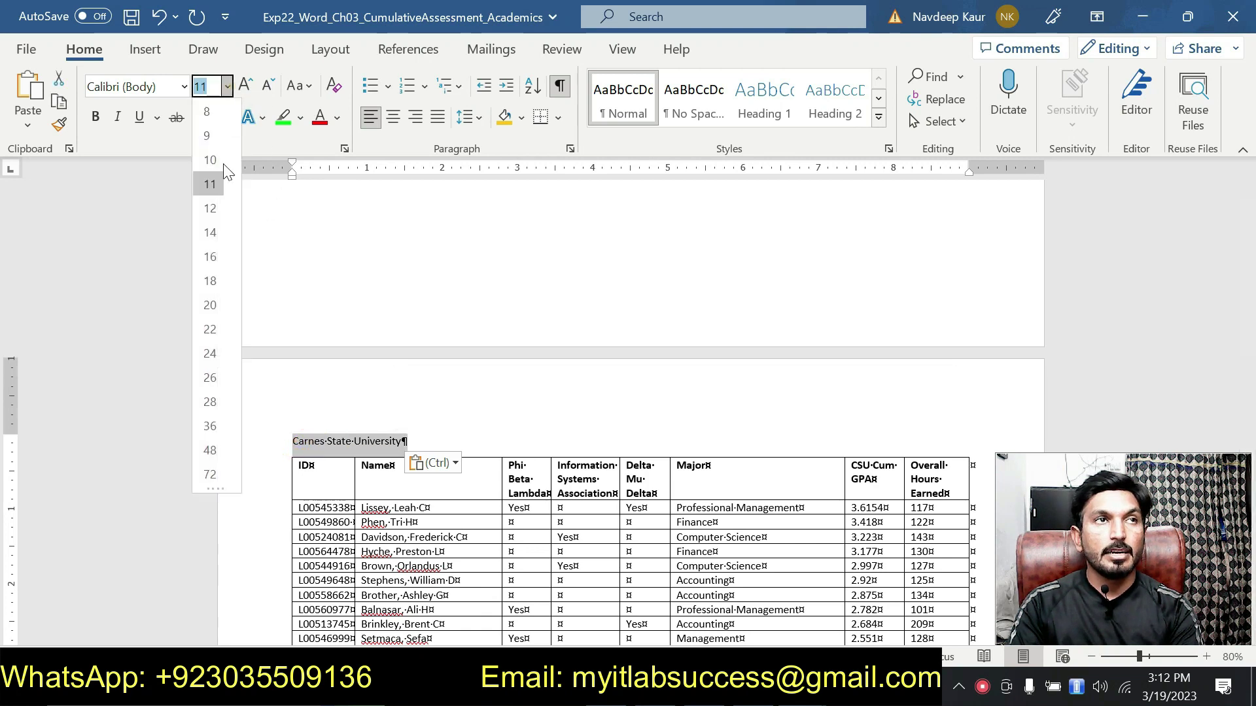
pyautogui.click(213, 308)
pyautogui.click(185, 87)
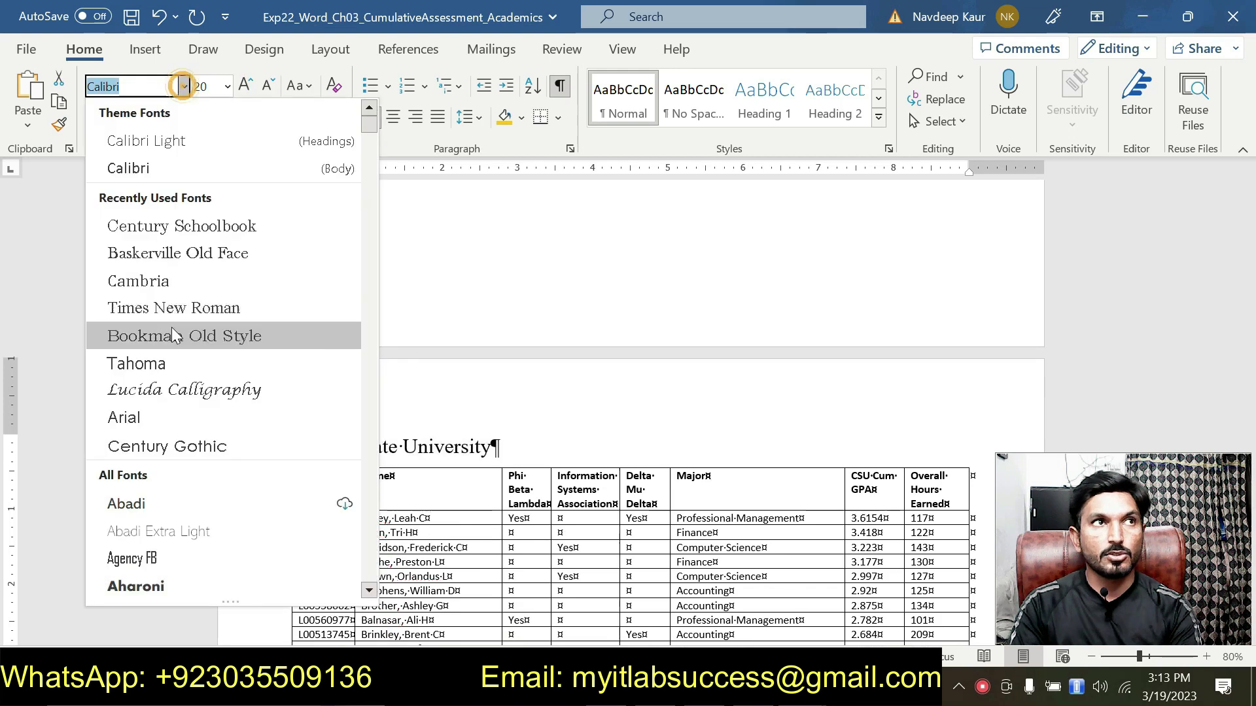
pyautogui.click(187, 227)
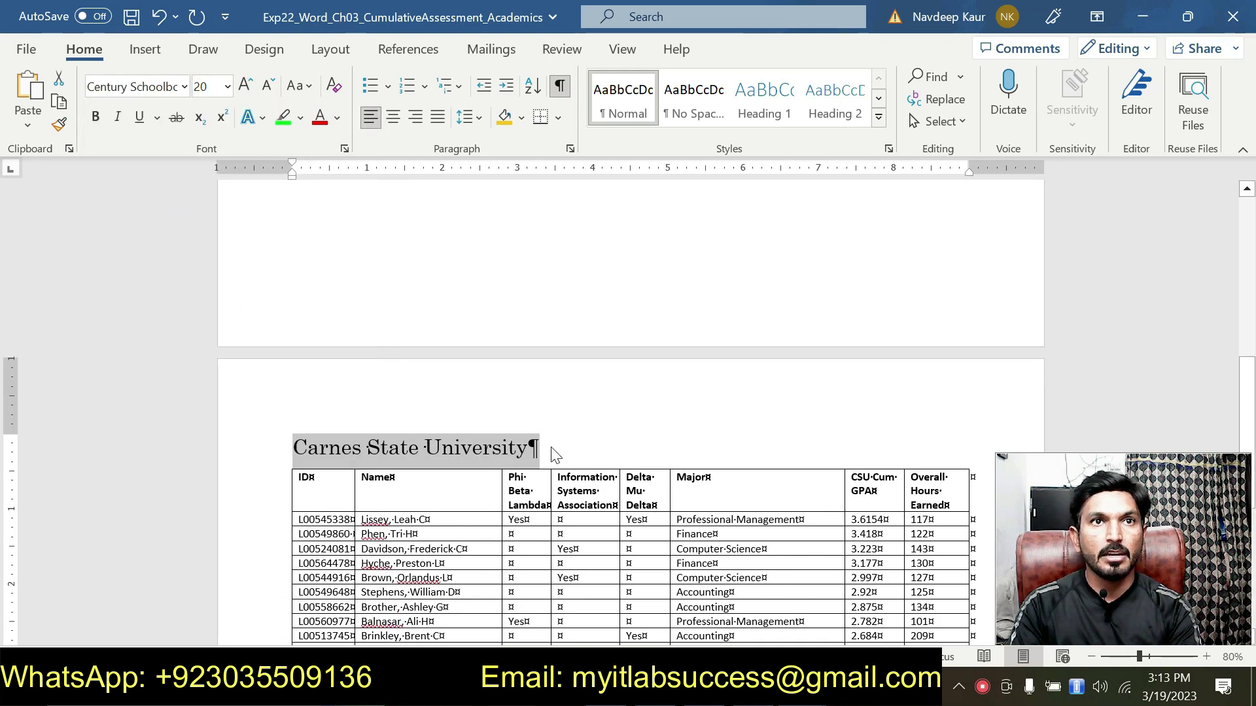
pyautogui.click(532, 450)
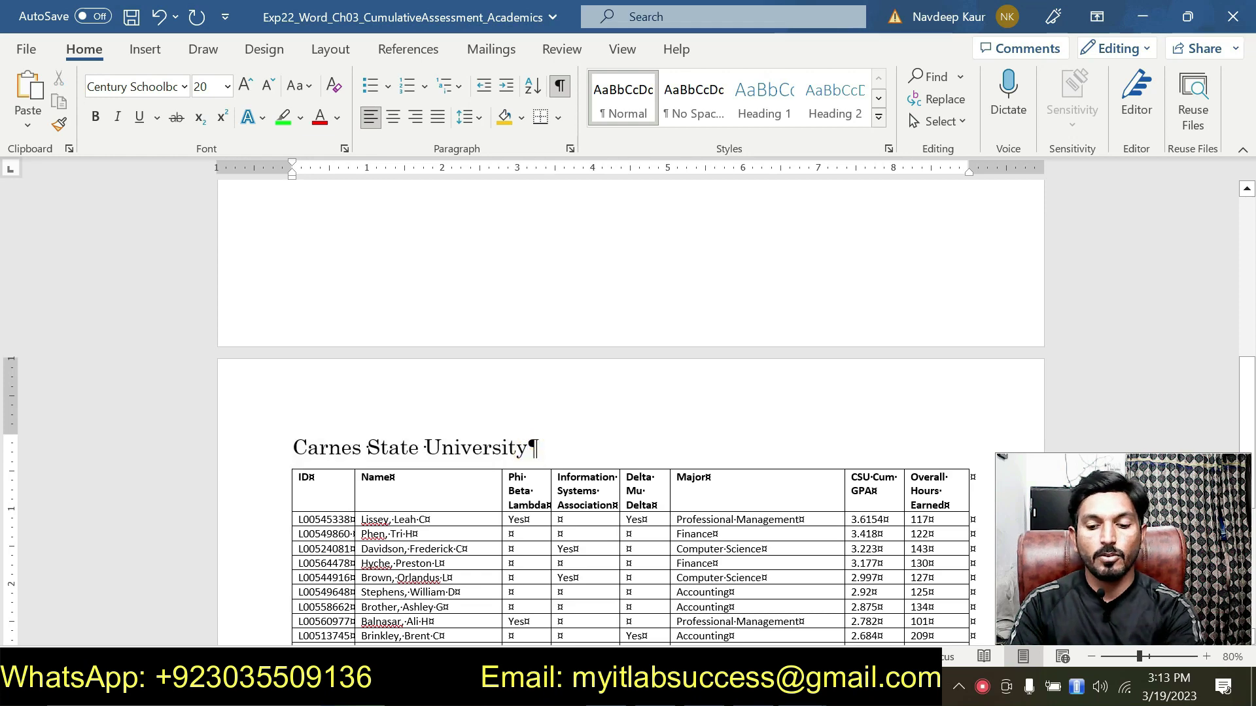
pyautogui.press('Return')
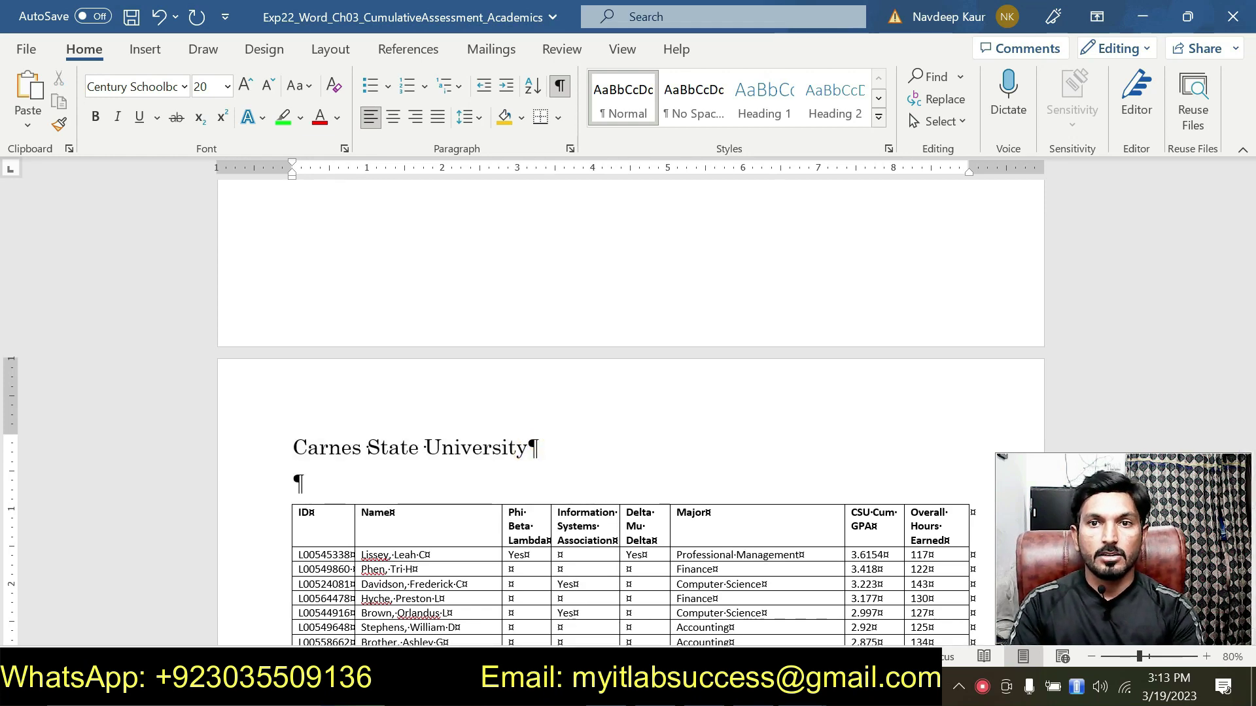
# - Copy "Comparison of Student GPA and Involvement in College Associations" from the instructions and paste it as text only below the university name
pyautogui.click(807, 609)
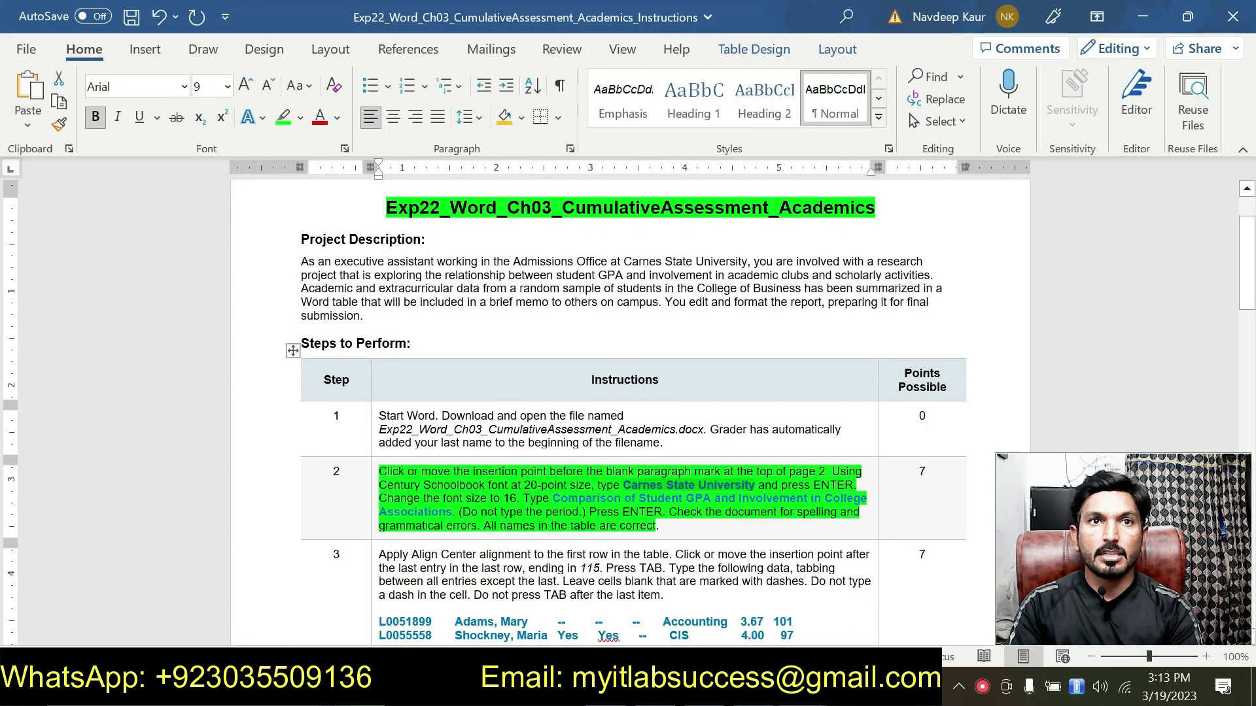
pyautogui.moveTo(552, 498); pyautogui.dragTo(451, 511)
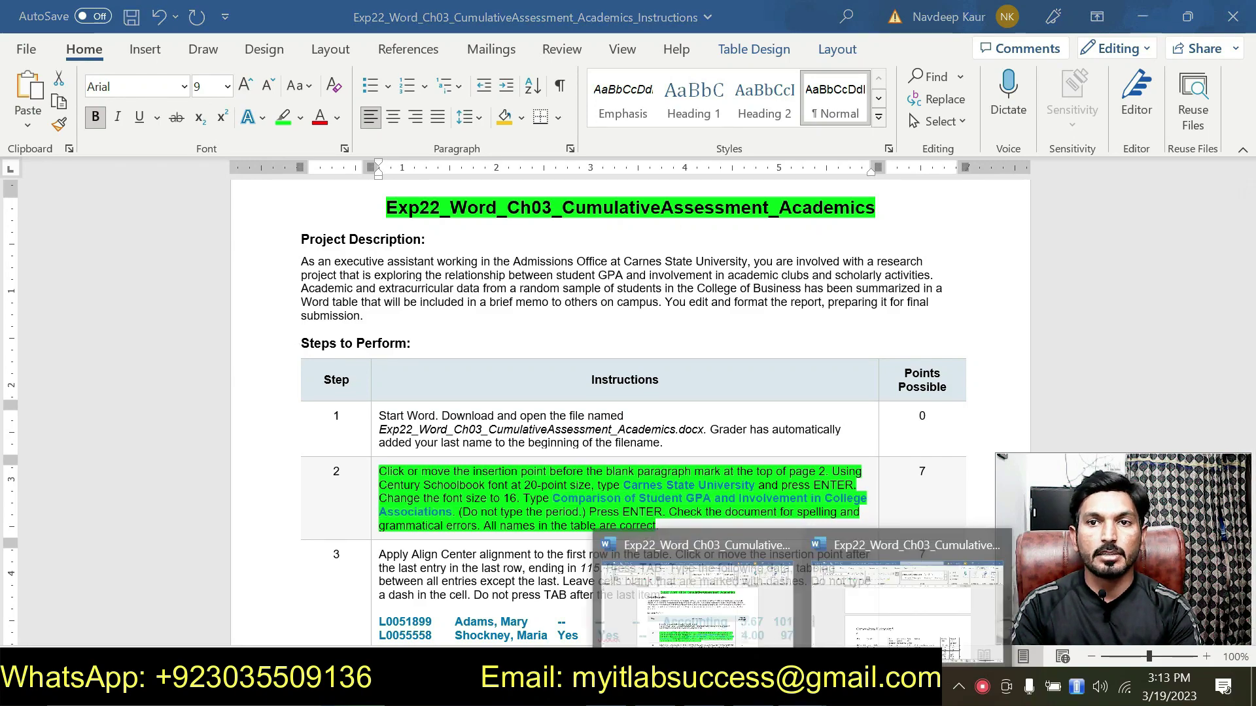
pyautogui.click(857, 605)
pyautogui.click(731, 614)
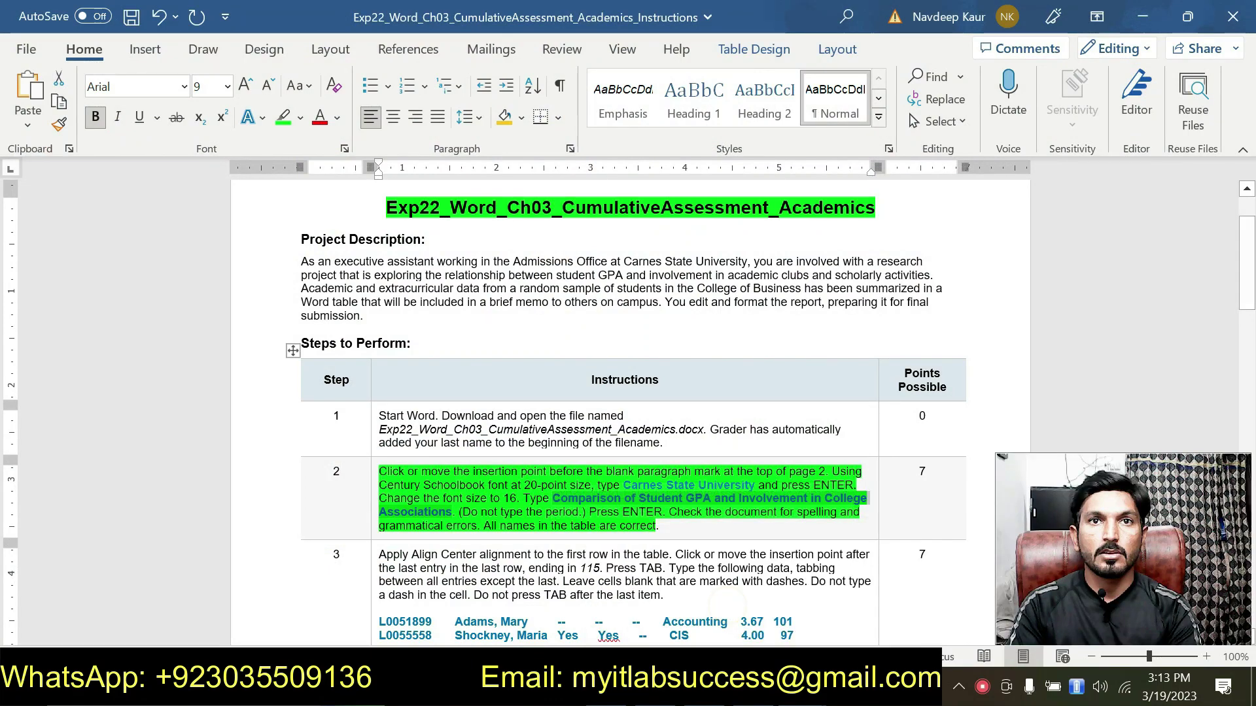
pyautogui.click(844, 633)
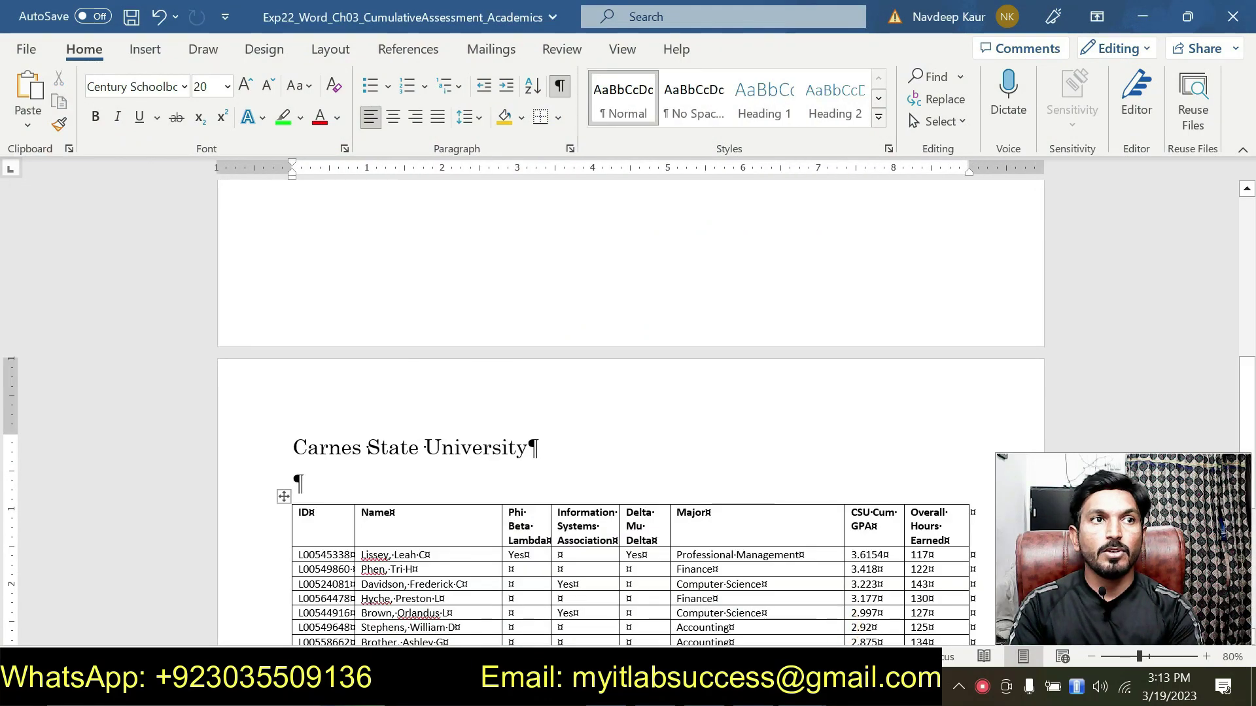
pyautogui.hotkey('ctrl', 'v')
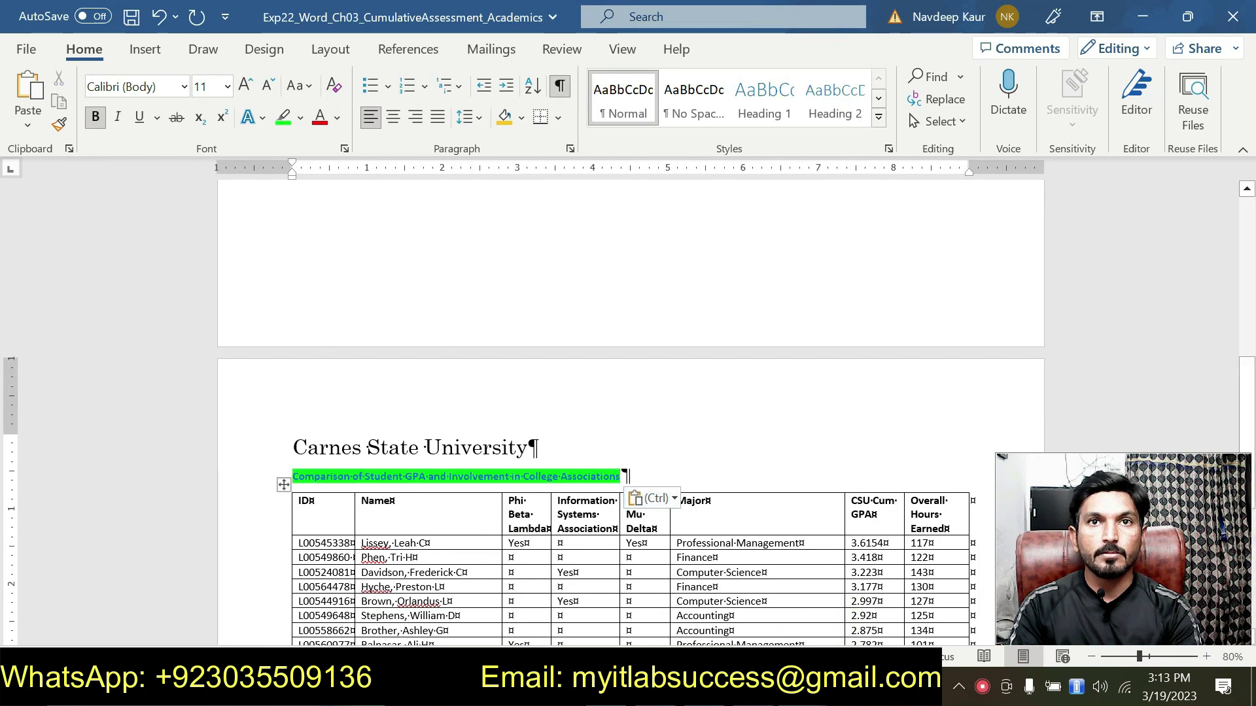
pyautogui.click(675, 500)
pyautogui.click(743, 552)
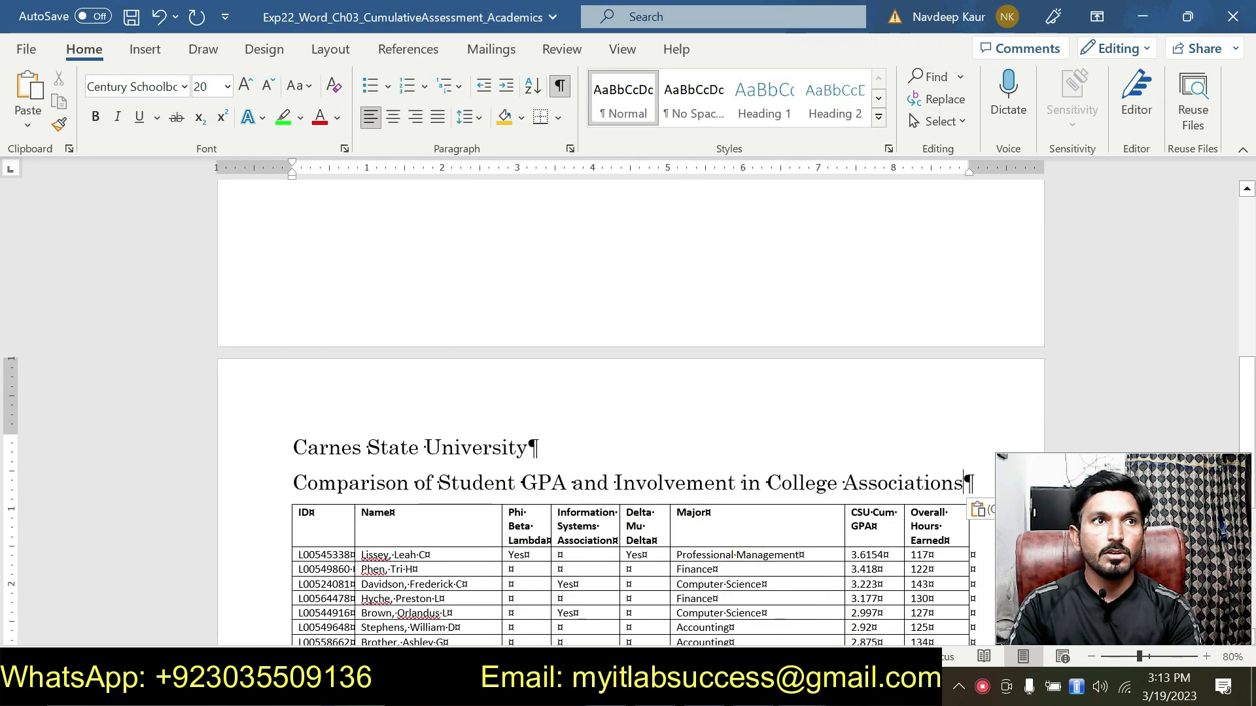
# - Set the "Comparison of Student GPA and Involvement in College Associations" line to 16 points and add a new paragraph below it
pyautogui.moveTo(293, 483); pyautogui.dragTo(974, 484)
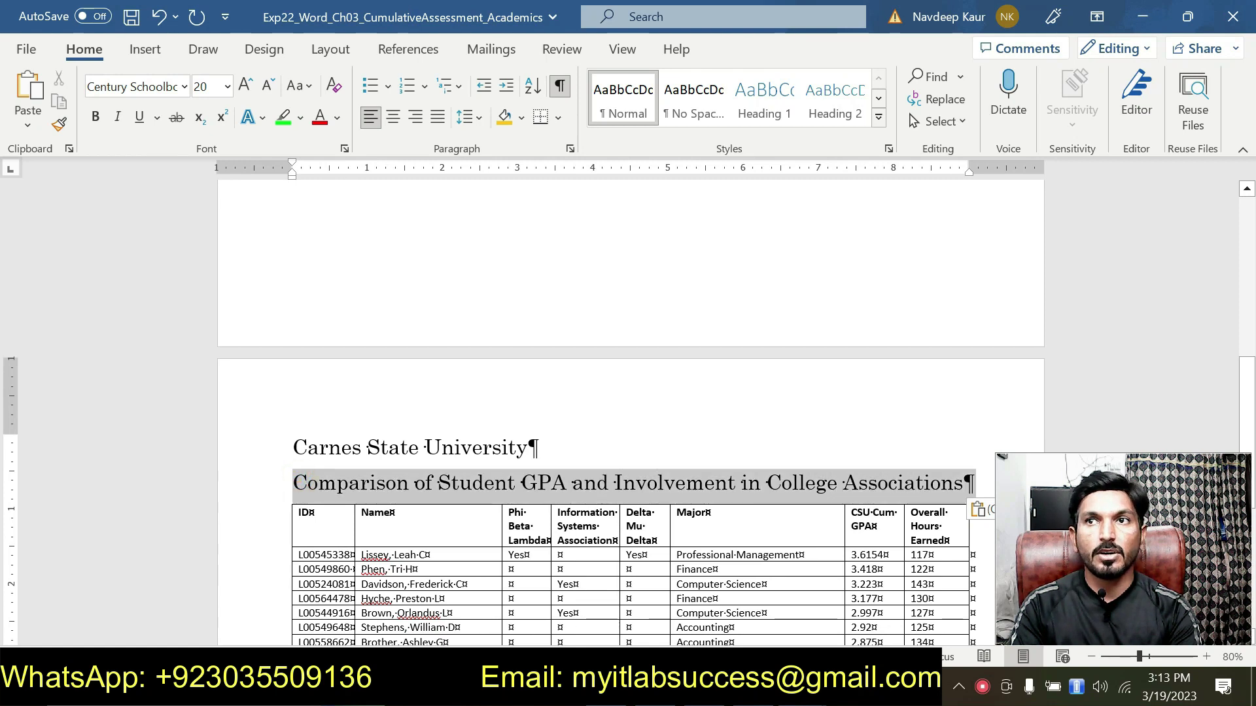
pyautogui.click(227, 87)
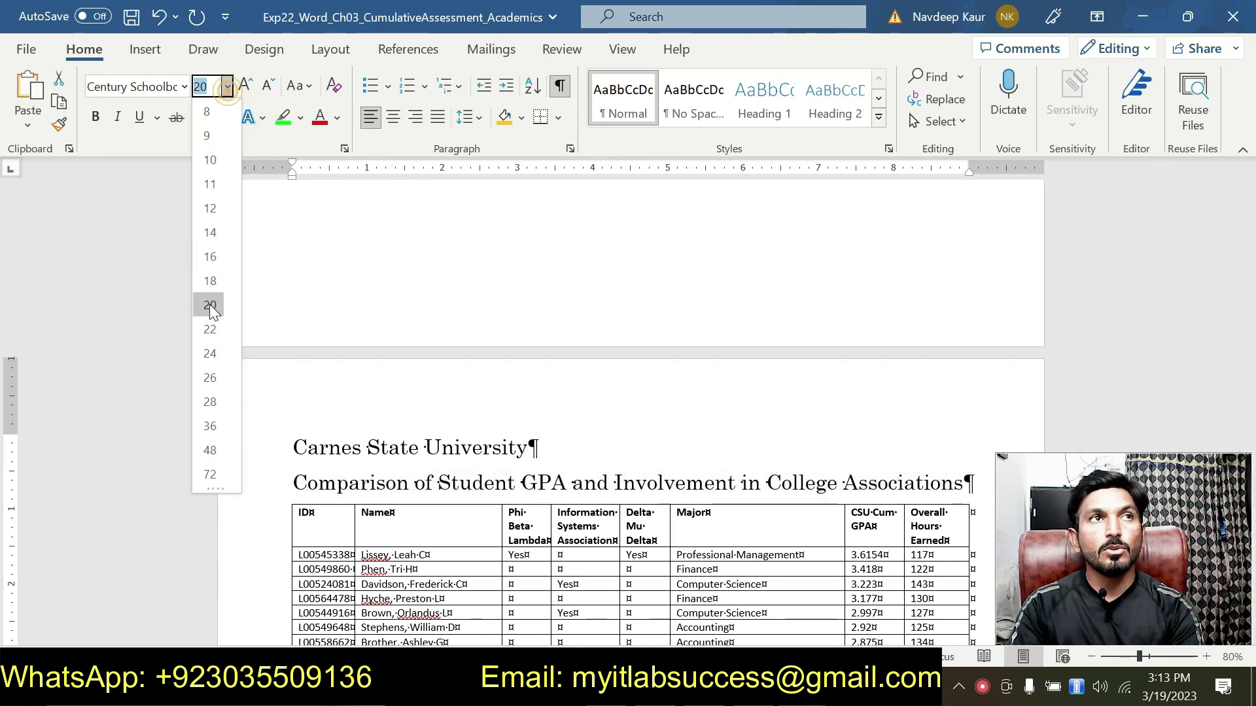
pyautogui.click(210, 255)
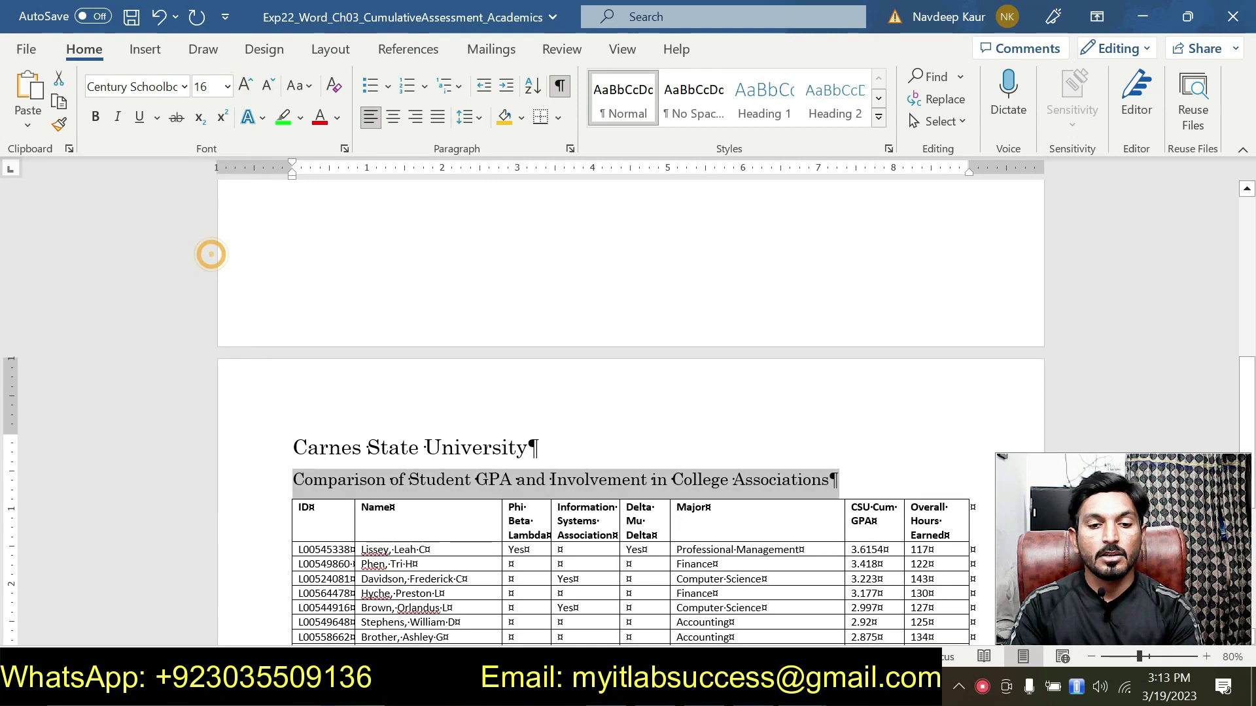
pyautogui.click(832, 479)
pyautogui.press('Return')
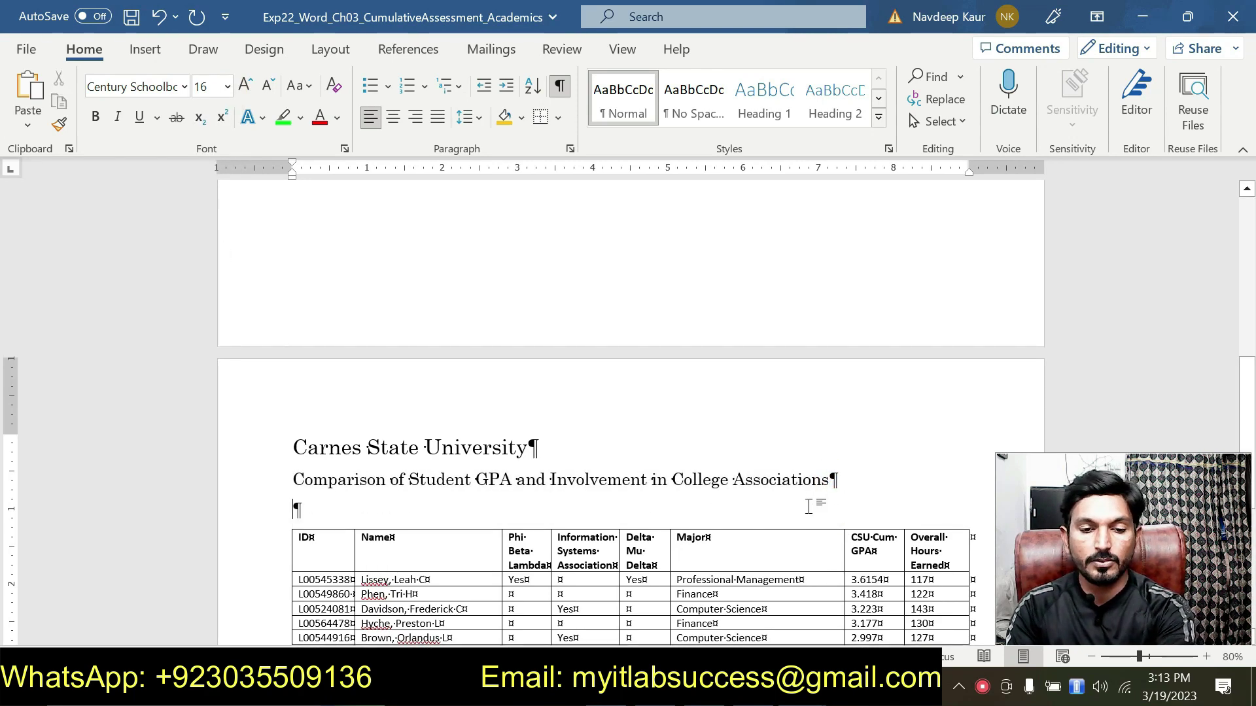
# - Check the document's spelling and grammar, ignoring the flagged names in the table and correcting the misspelled word in the memo's first paragraph to "group"
pyautogui.scroll(-2, 589, 392)
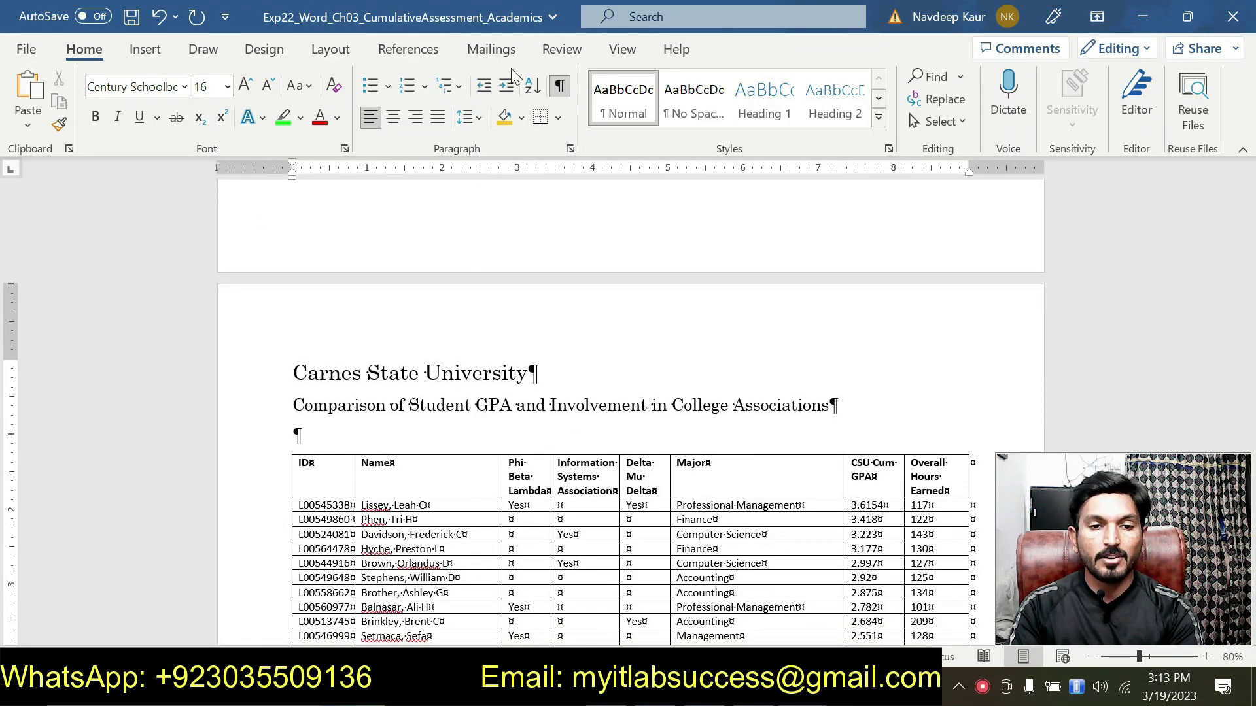
pyautogui.click(540, 49)
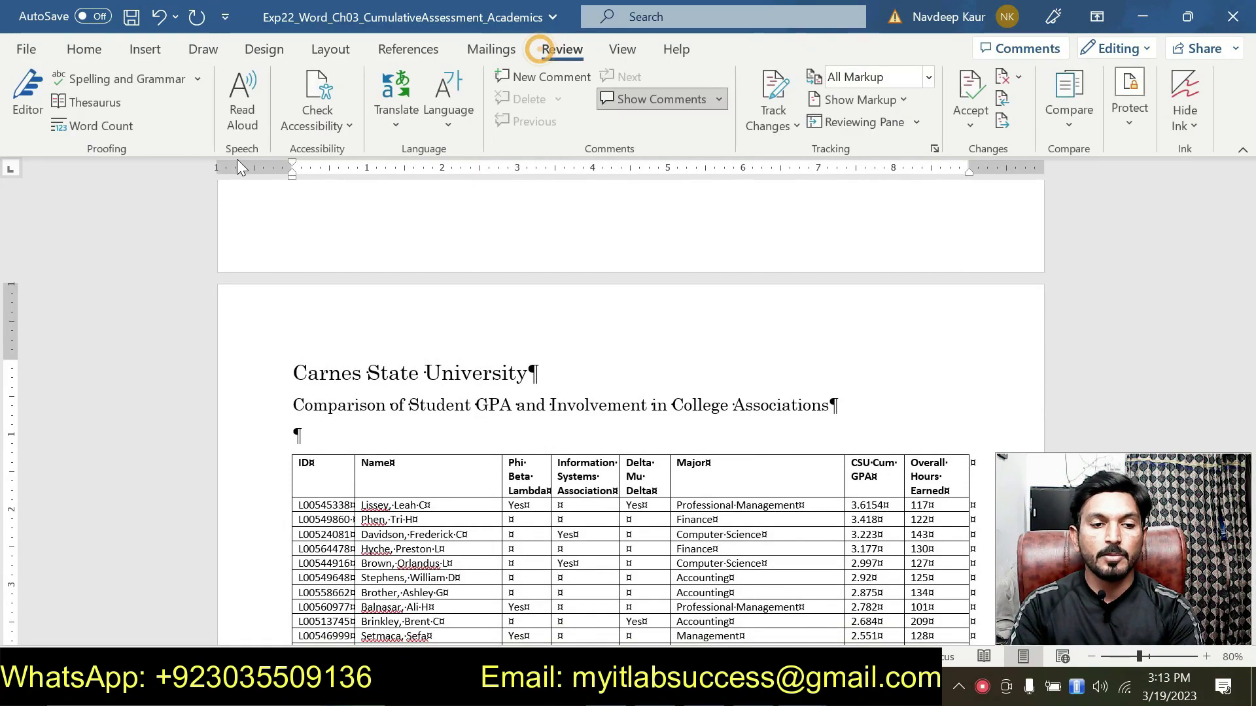
pyautogui.click(104, 77)
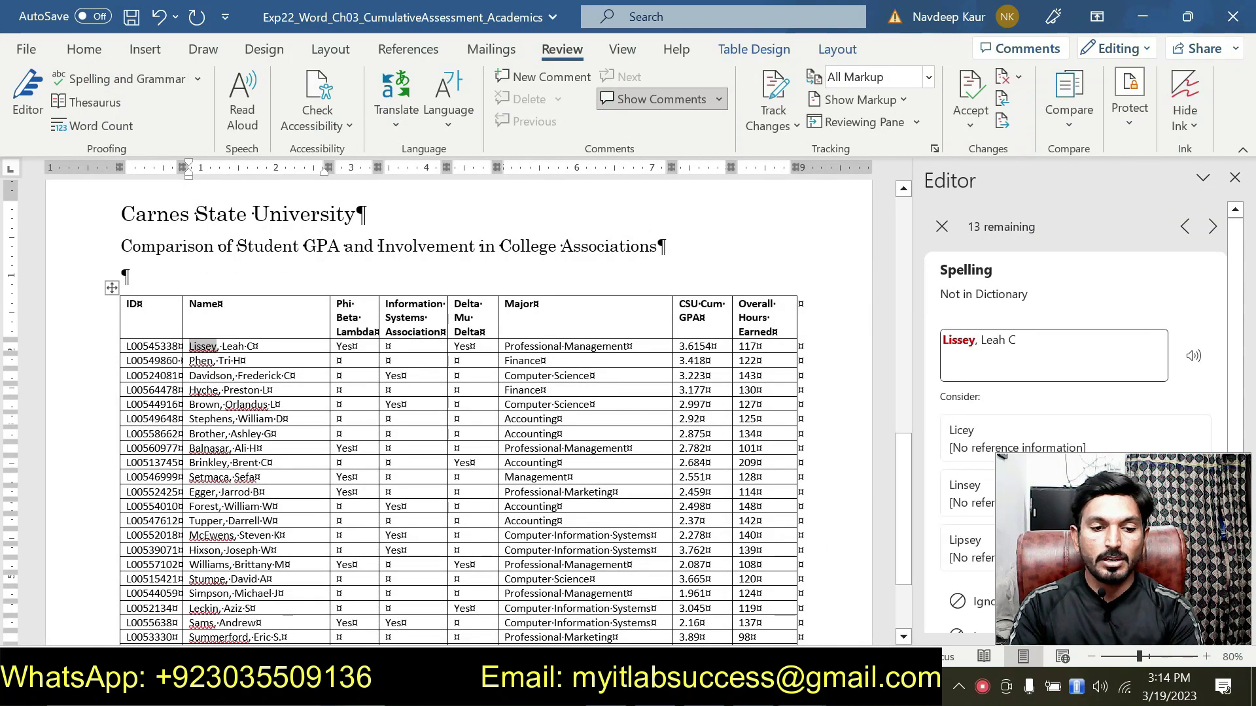
pyautogui.scroll(-3, 458, 406)
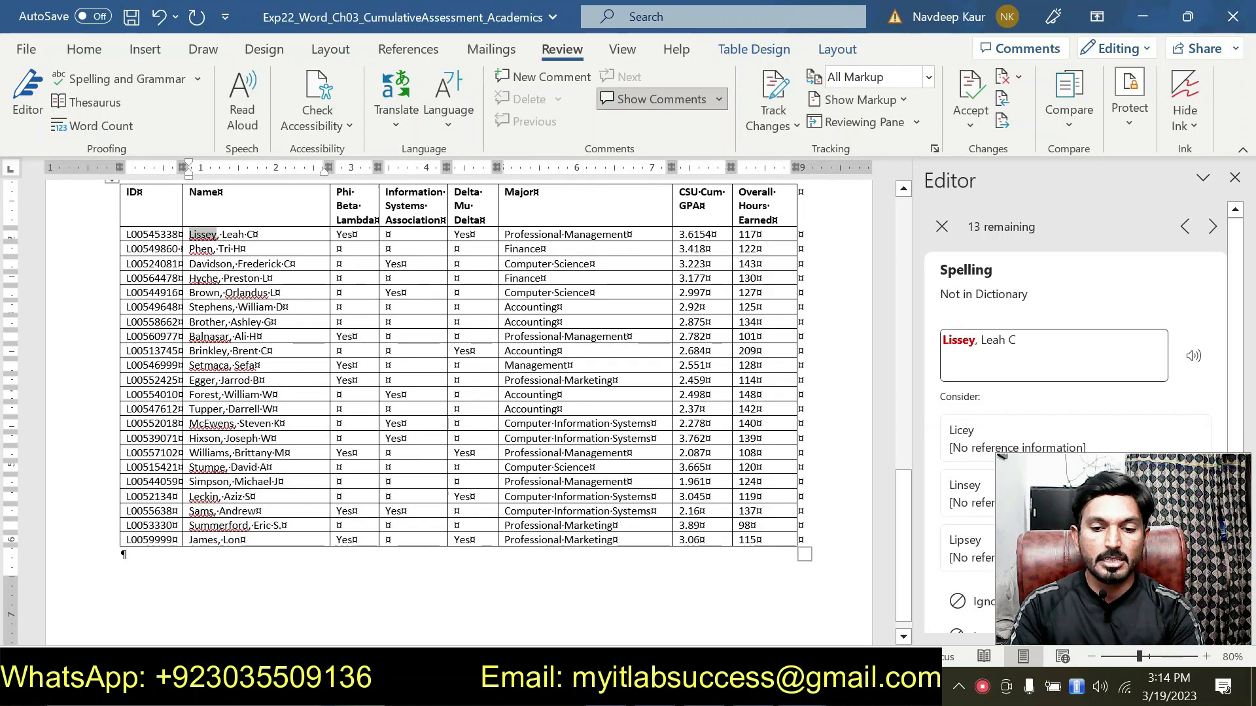
pyautogui.scroll(-2, 937, 461)
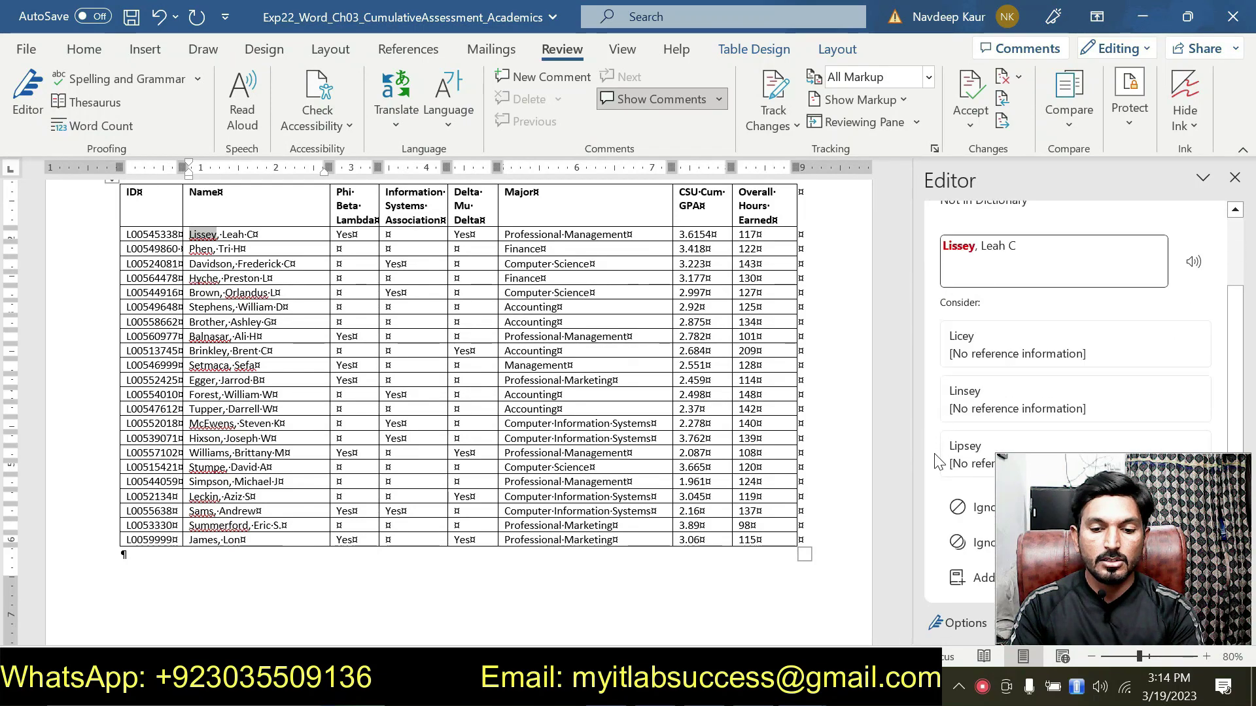
pyautogui.click(954, 503)
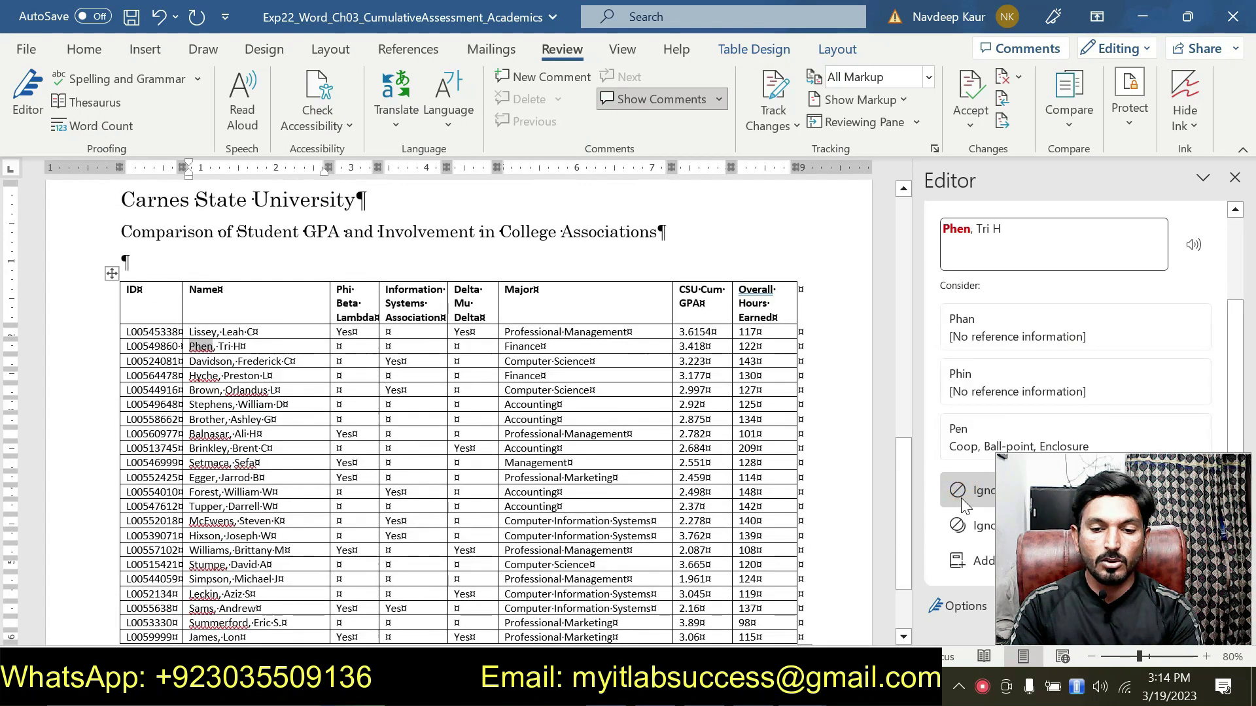
pyautogui.click(962, 494)
pyautogui.click(963, 490)
pyautogui.click(963, 491)
pyautogui.click(963, 490)
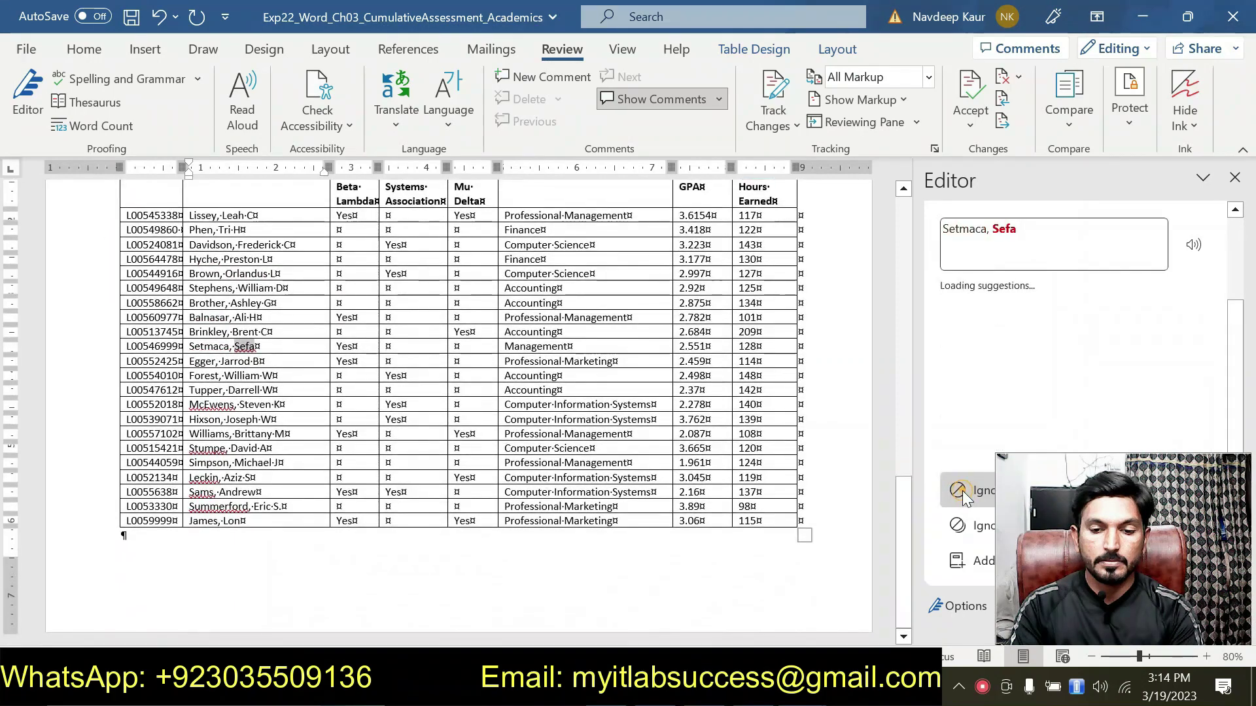
pyautogui.click(963, 490)
pyautogui.click(963, 490)
pyautogui.click(963, 492)
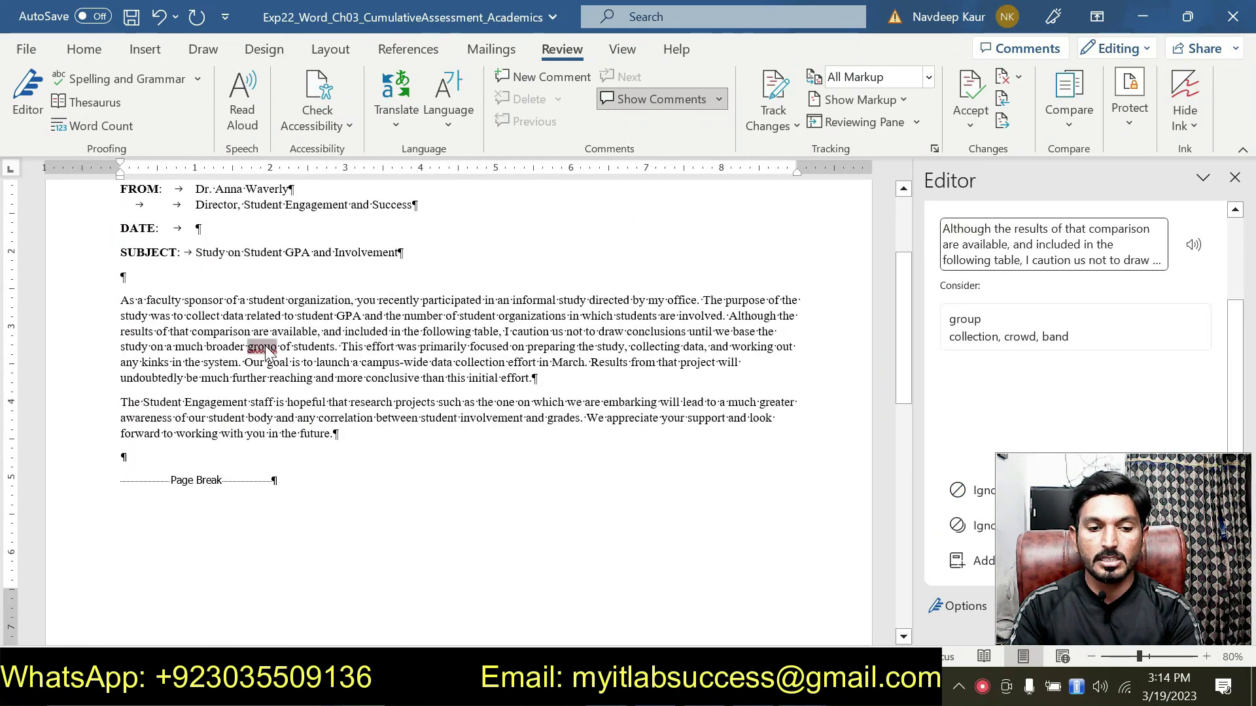
pyautogui.click(1039, 324)
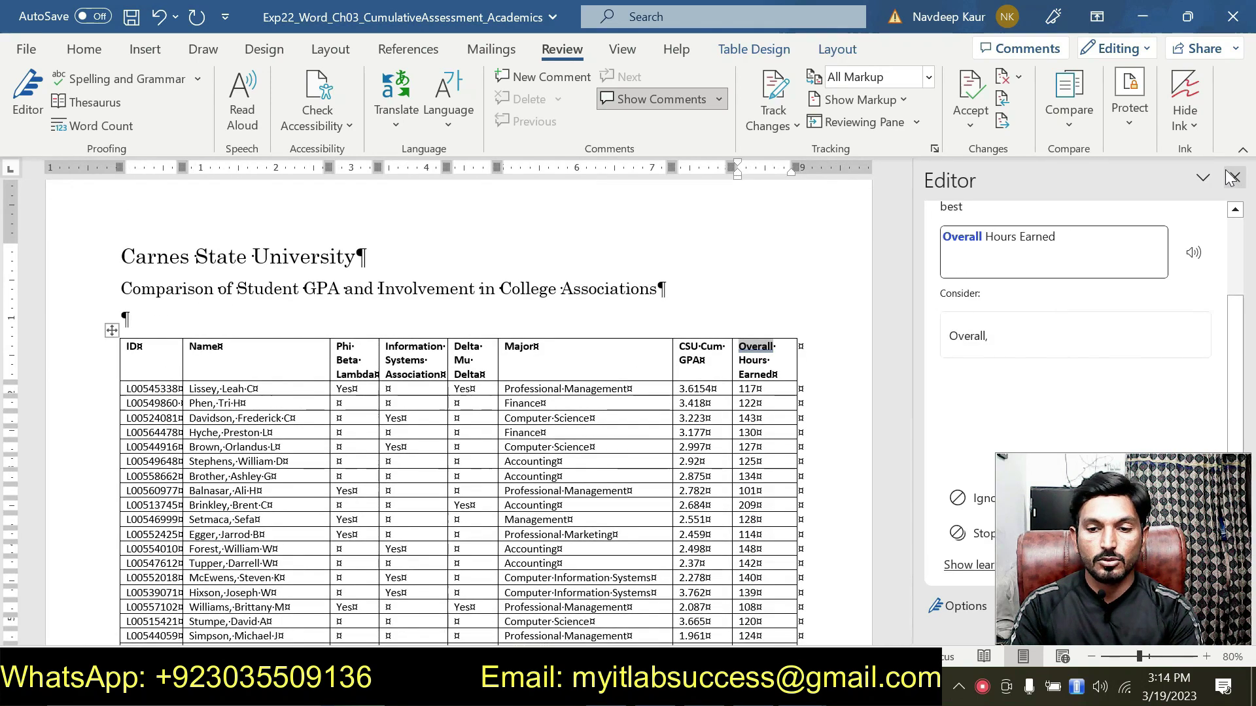
pyautogui.click(1232, 177)
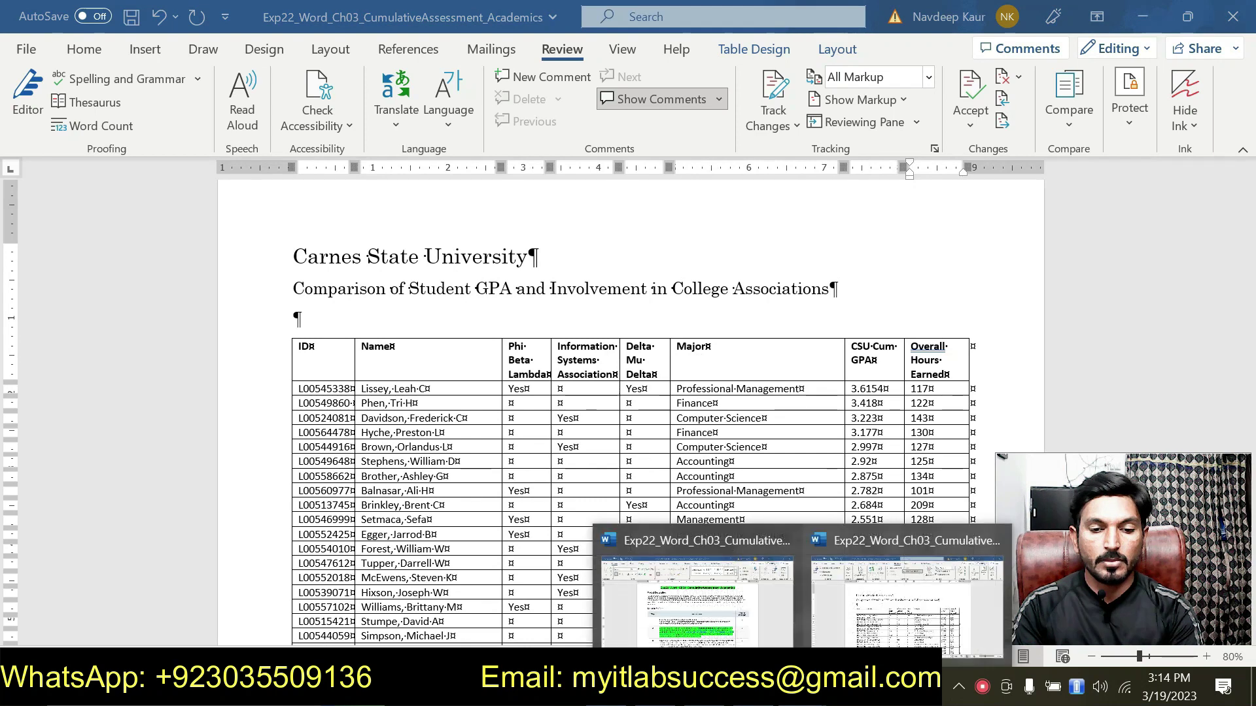
# - In the instructions document, remove the green highlight from step 2 and highlight the step 3 text in green, except for "115."
pyautogui.click(723, 608)
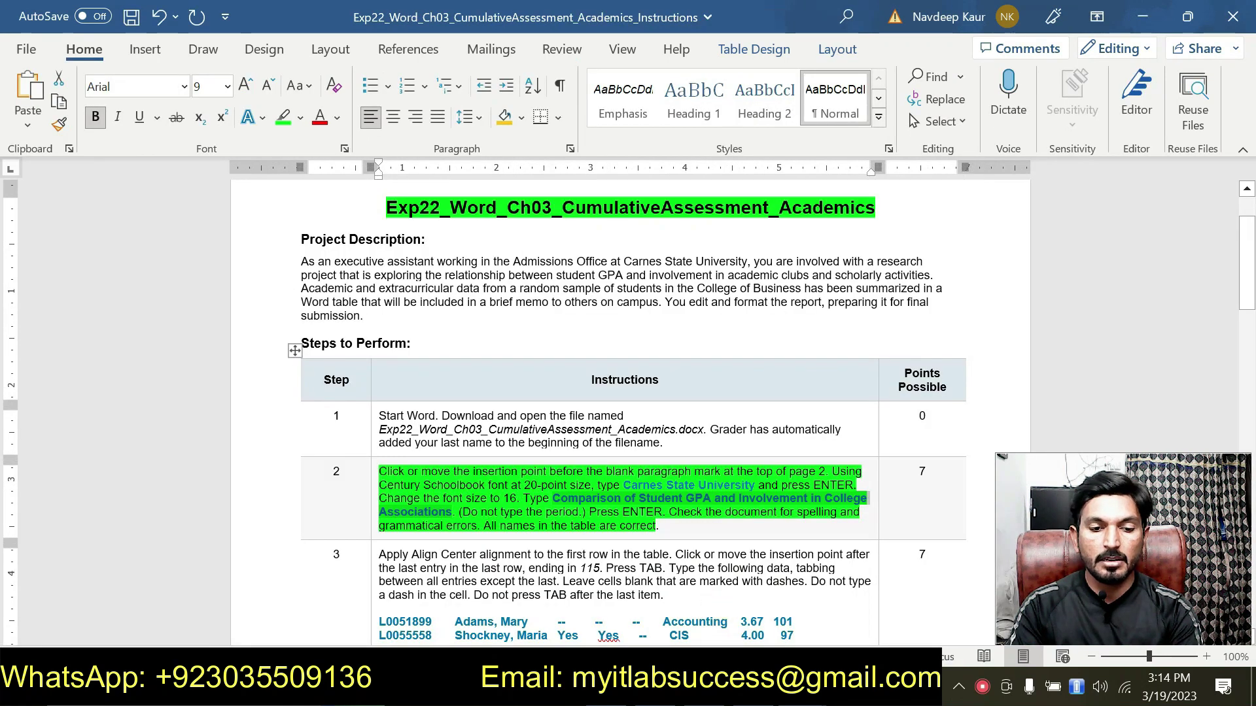
pyautogui.moveTo(659, 525); pyautogui.dragTo(463, 458)
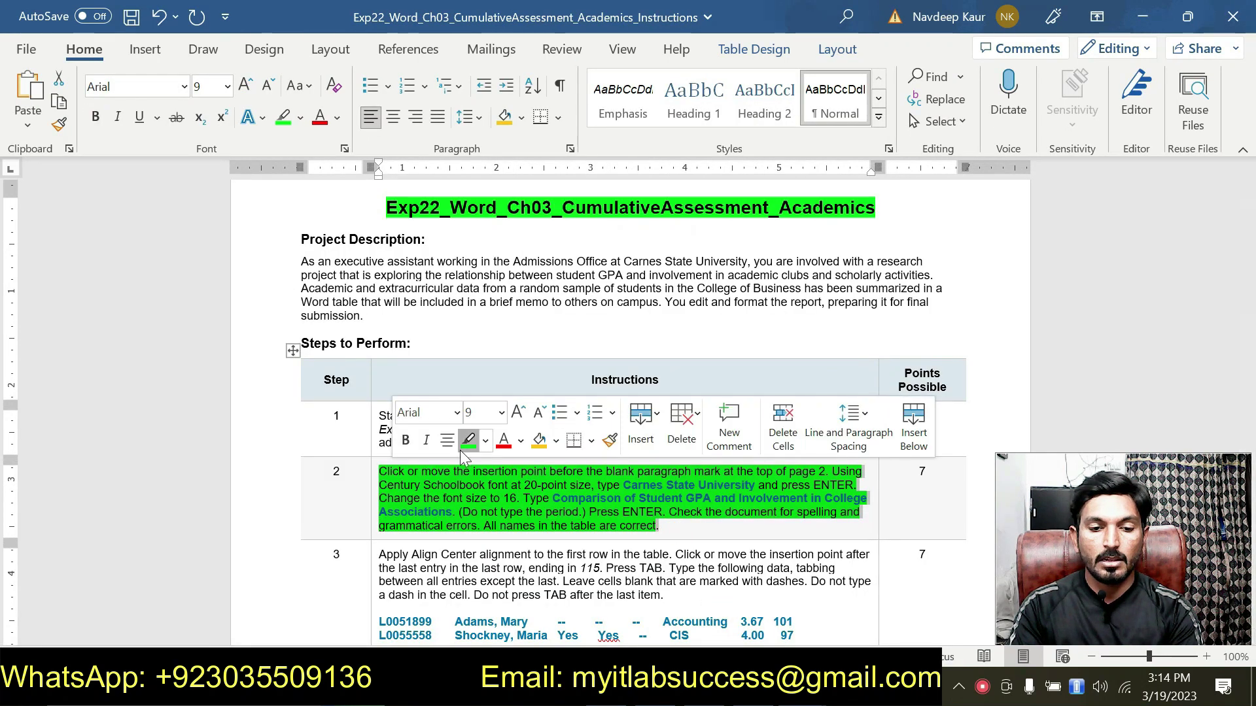
pyautogui.click(469, 440)
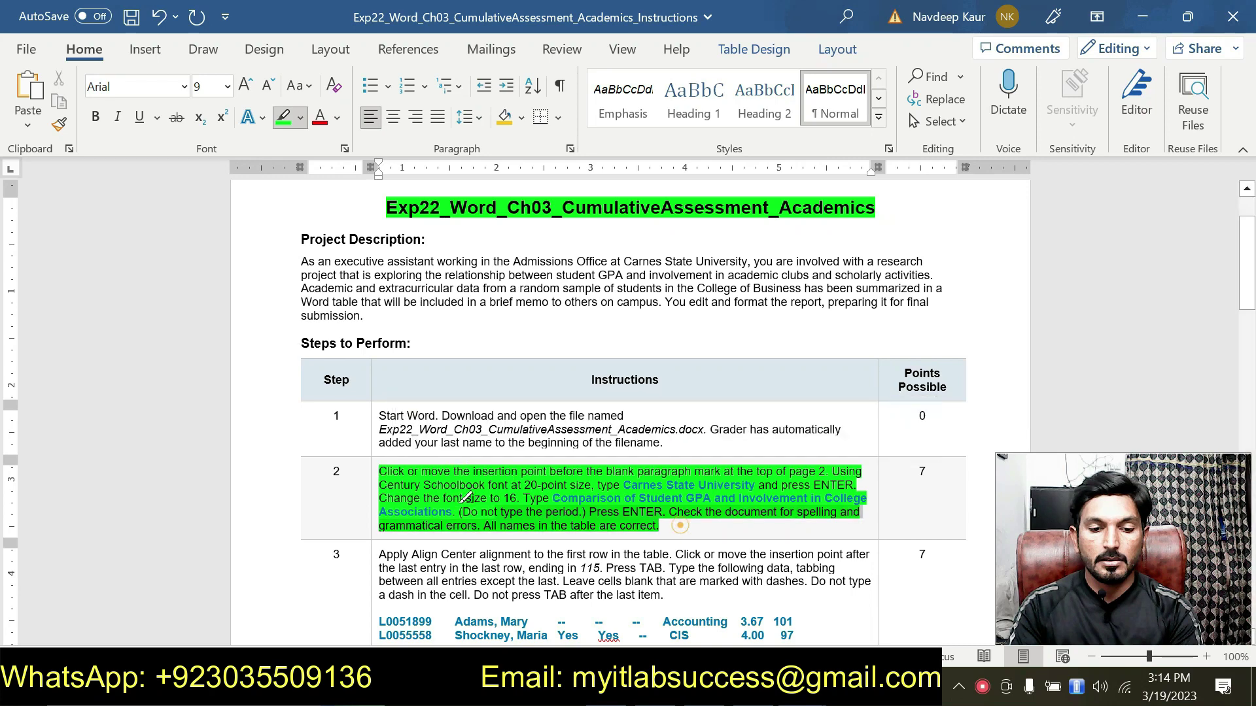
pyautogui.hotkey('ctrl', 'z')
pyautogui.scroll(-1, 582, 469)
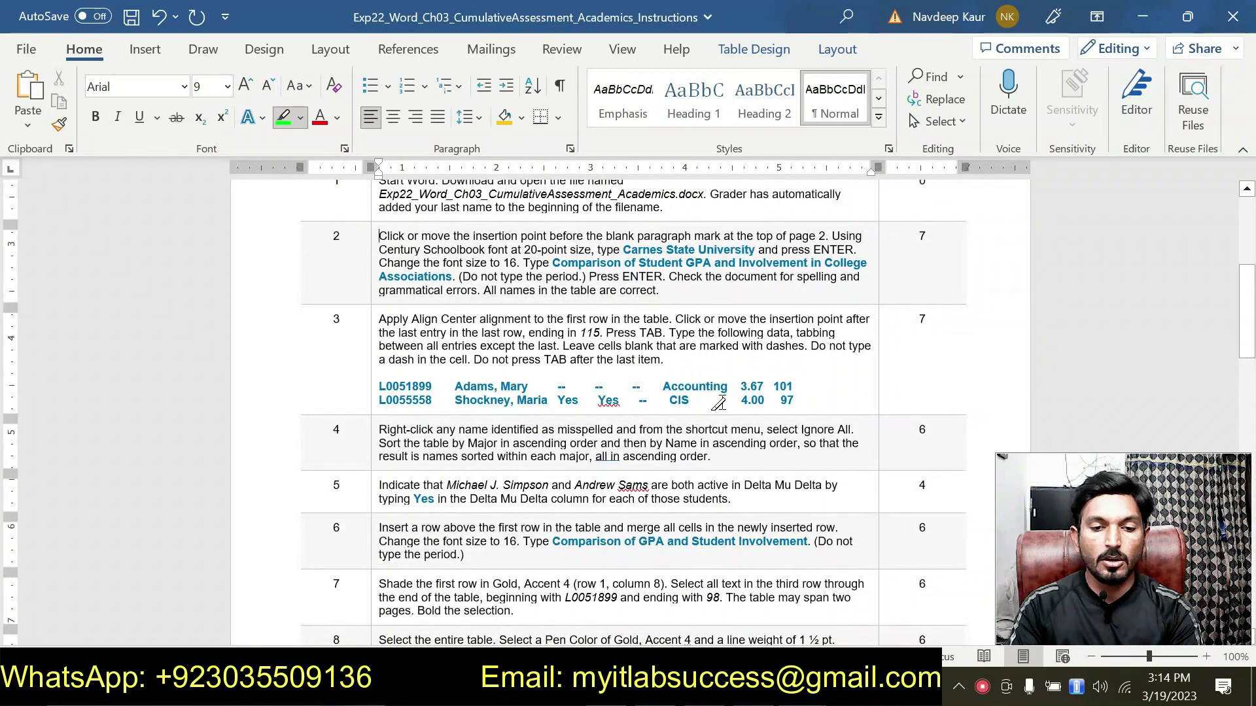
pyautogui.moveTo(792, 400)
pyautogui.mouseDown()
pyautogui.moveTo(393, 343)
pyautogui.moveTo(380, 318)
pyautogui.mouseUp()
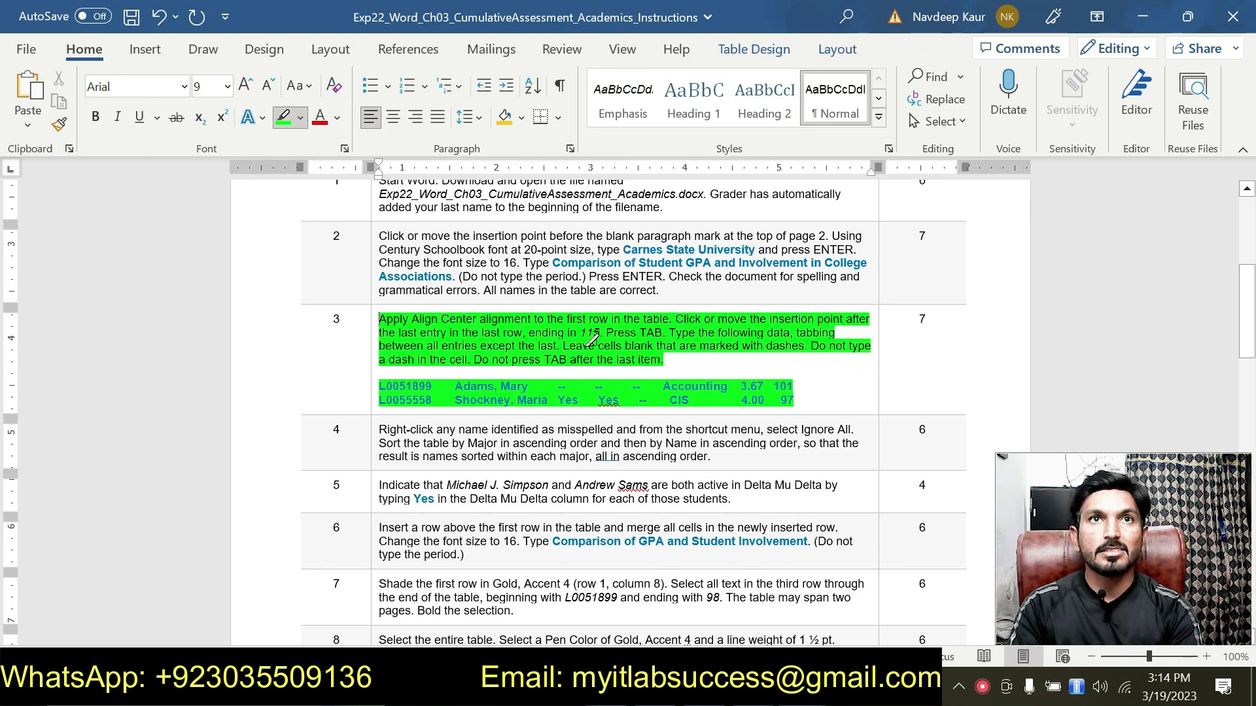
pyautogui.moveTo(581, 333); pyautogui.dragTo(603, 333)
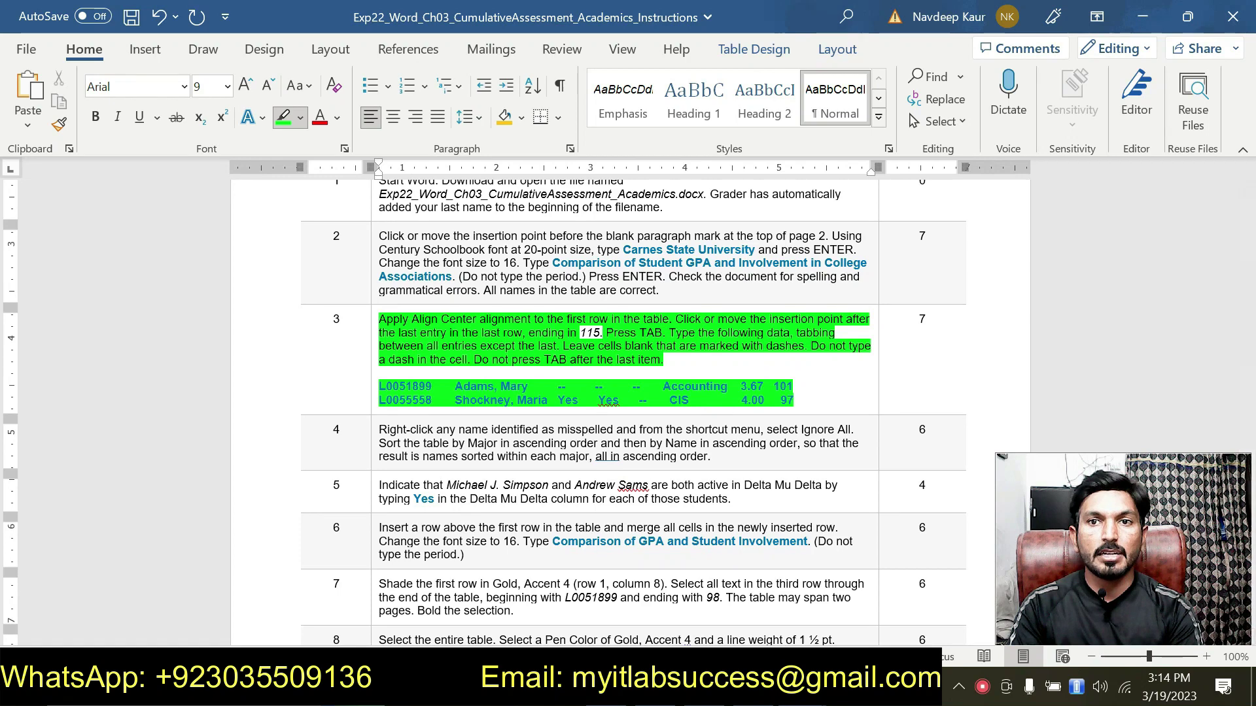
# - Switch back to the assignment document and apply Align Center alignment to the table's first row
pyautogui.moveTo(803, 687)
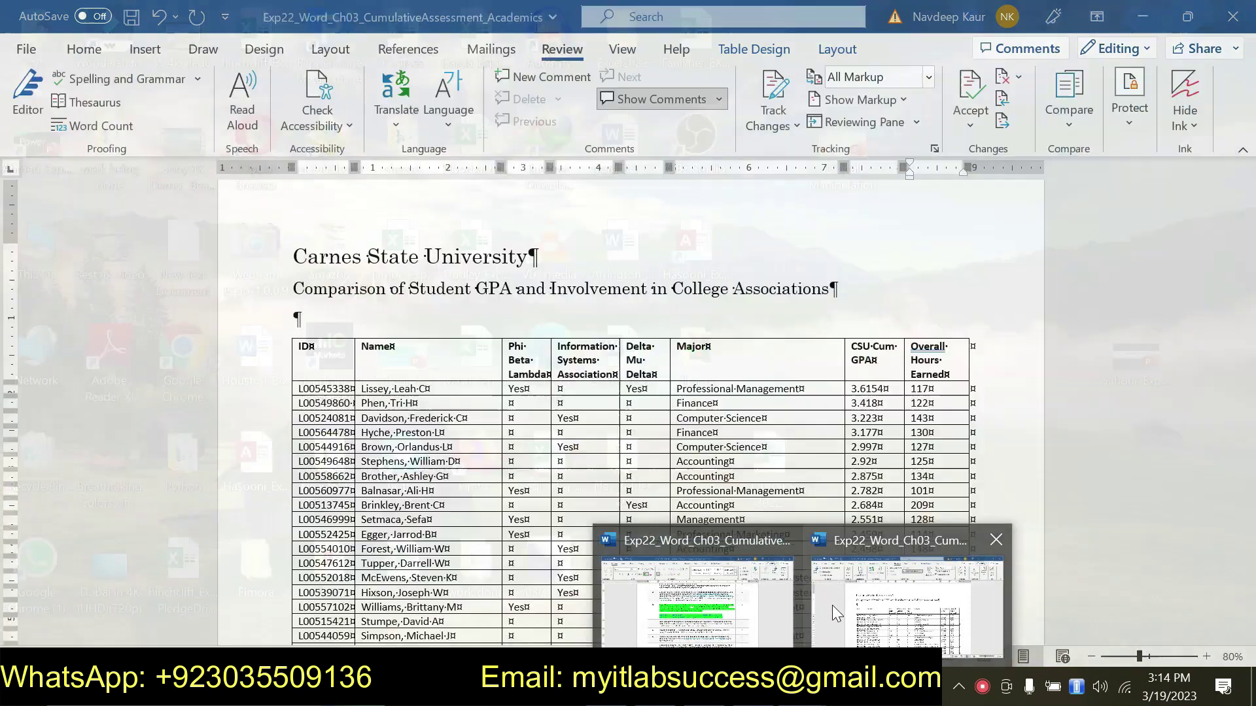
pyautogui.click(834, 607)
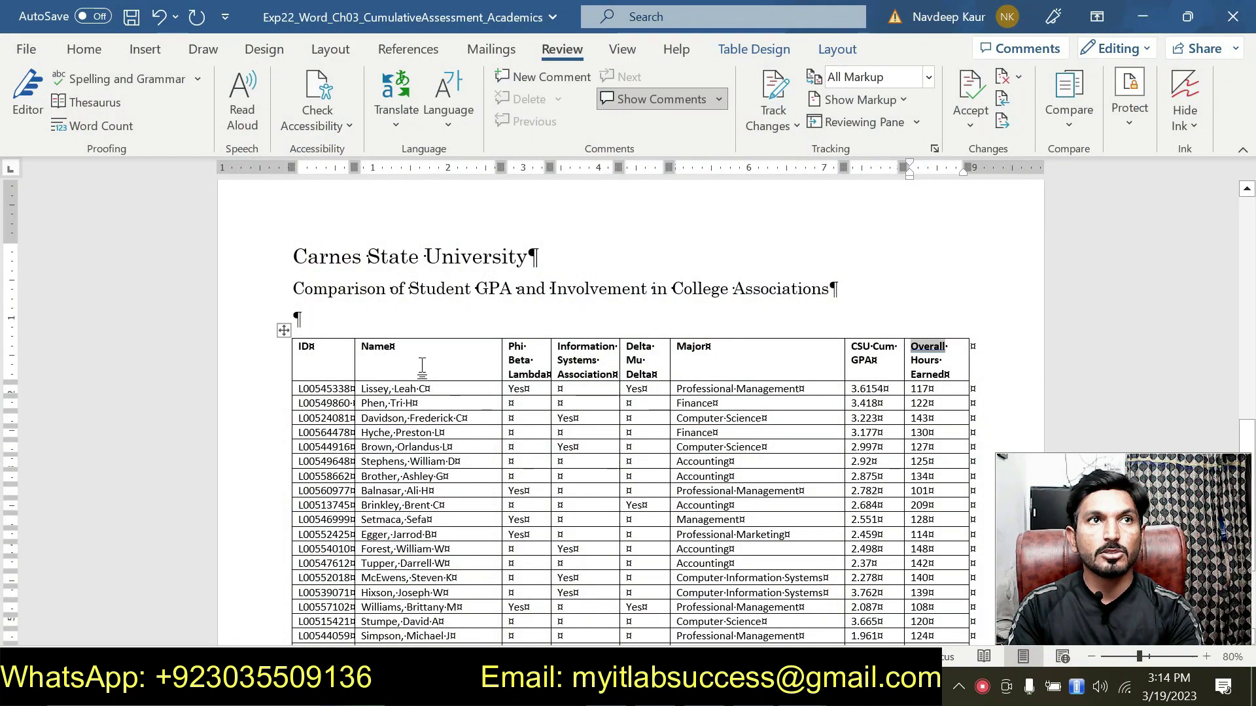
pyautogui.moveTo(308, 353); pyautogui.dragTo(919, 360)
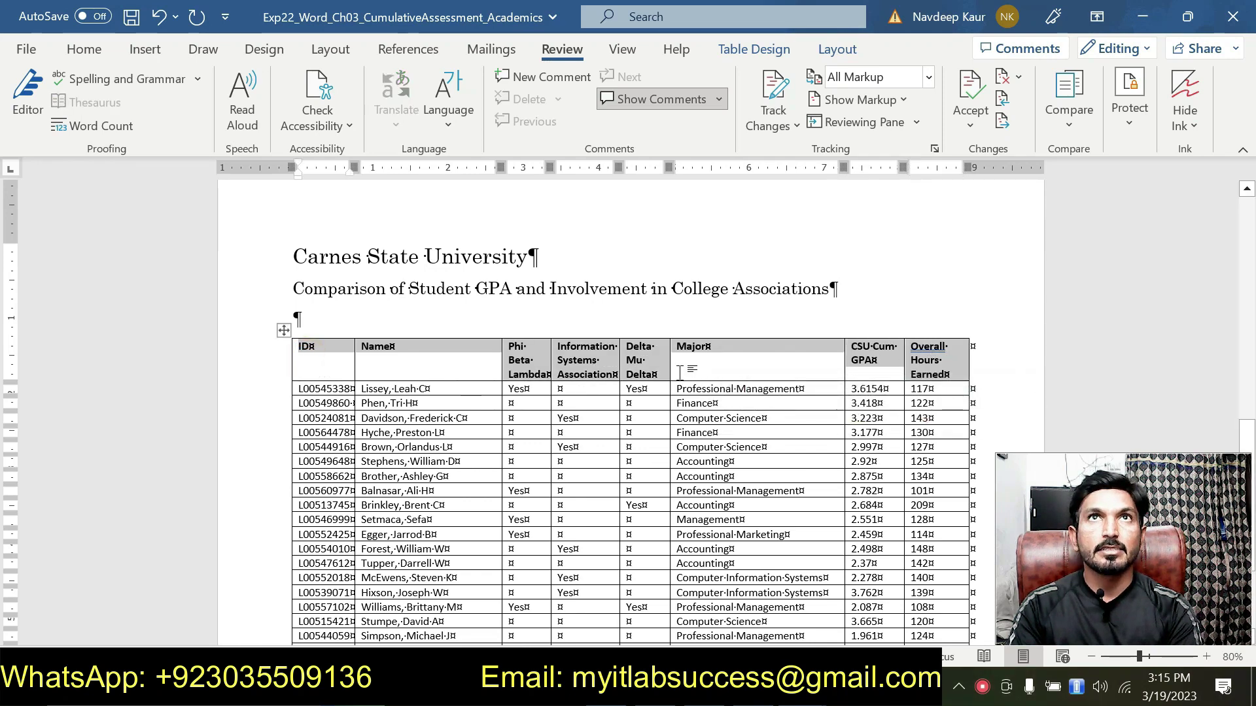
pyautogui.click(836, 49)
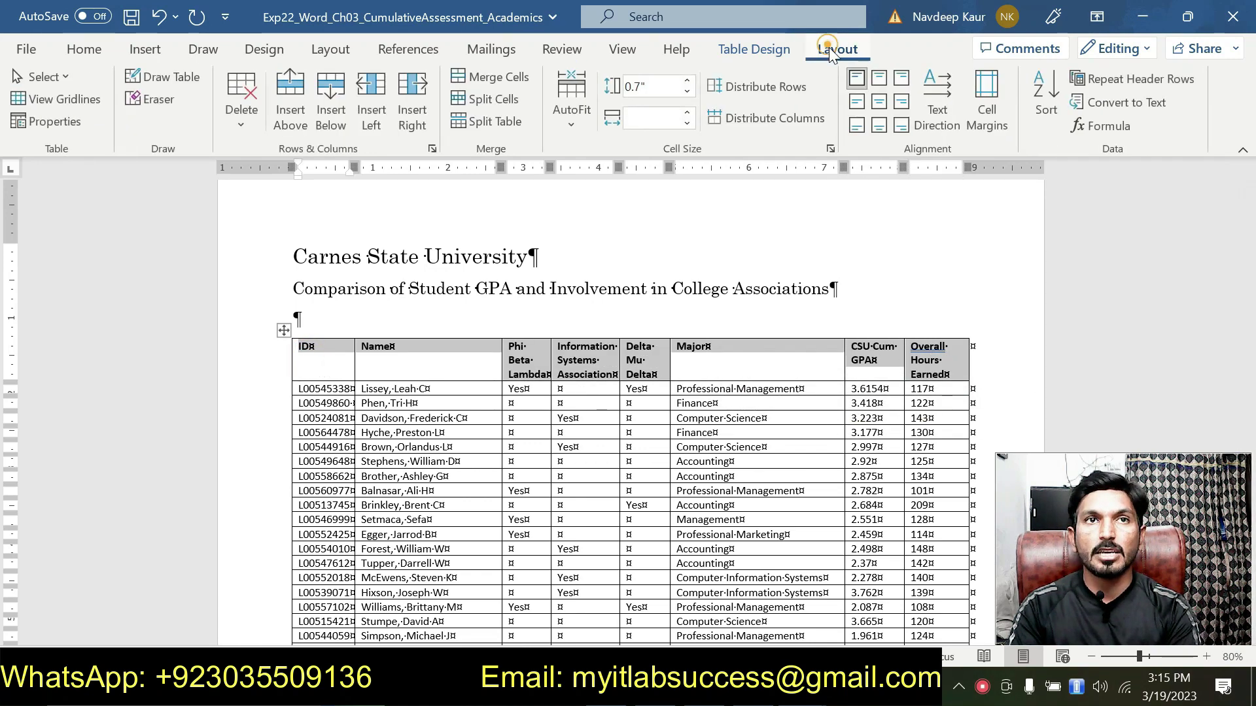
pyautogui.click(880, 101)
# - Add a blank row at the end of the table after the last entry, 115, and place the insertion point in its first cell
pyautogui.scroll(-5, 630, 412)
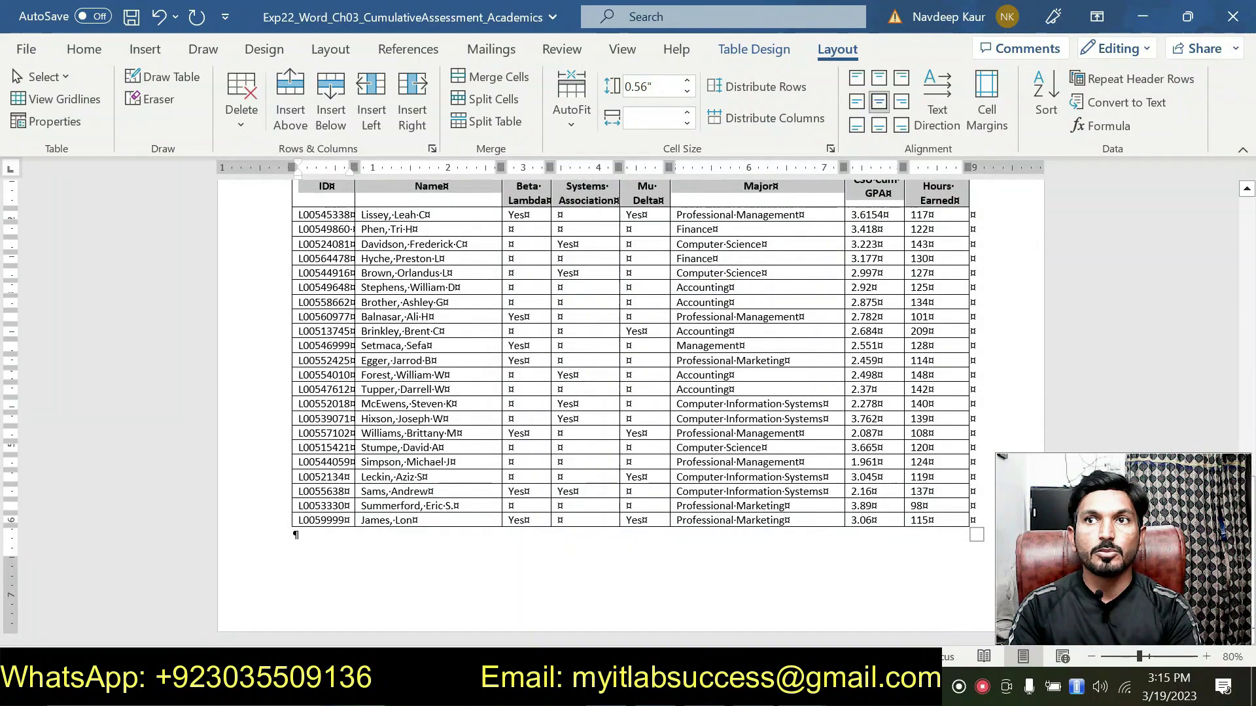
pyautogui.click(929, 520)
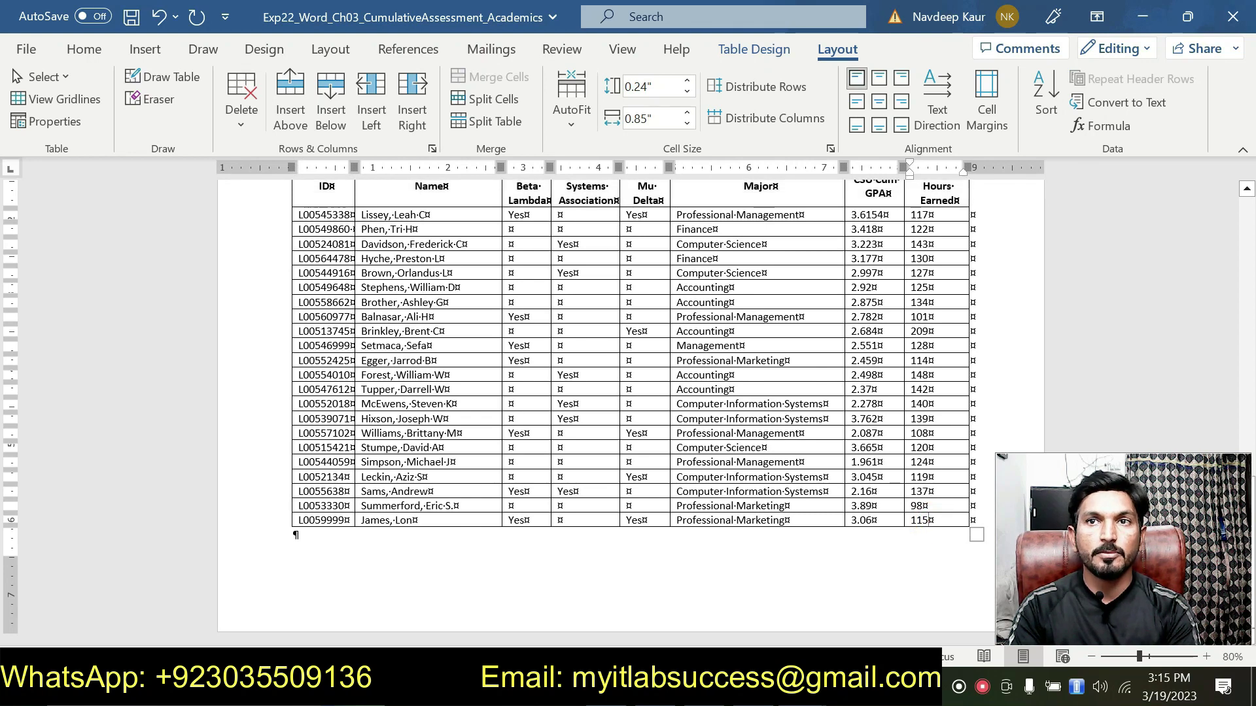
pyautogui.moveTo(801, 692)
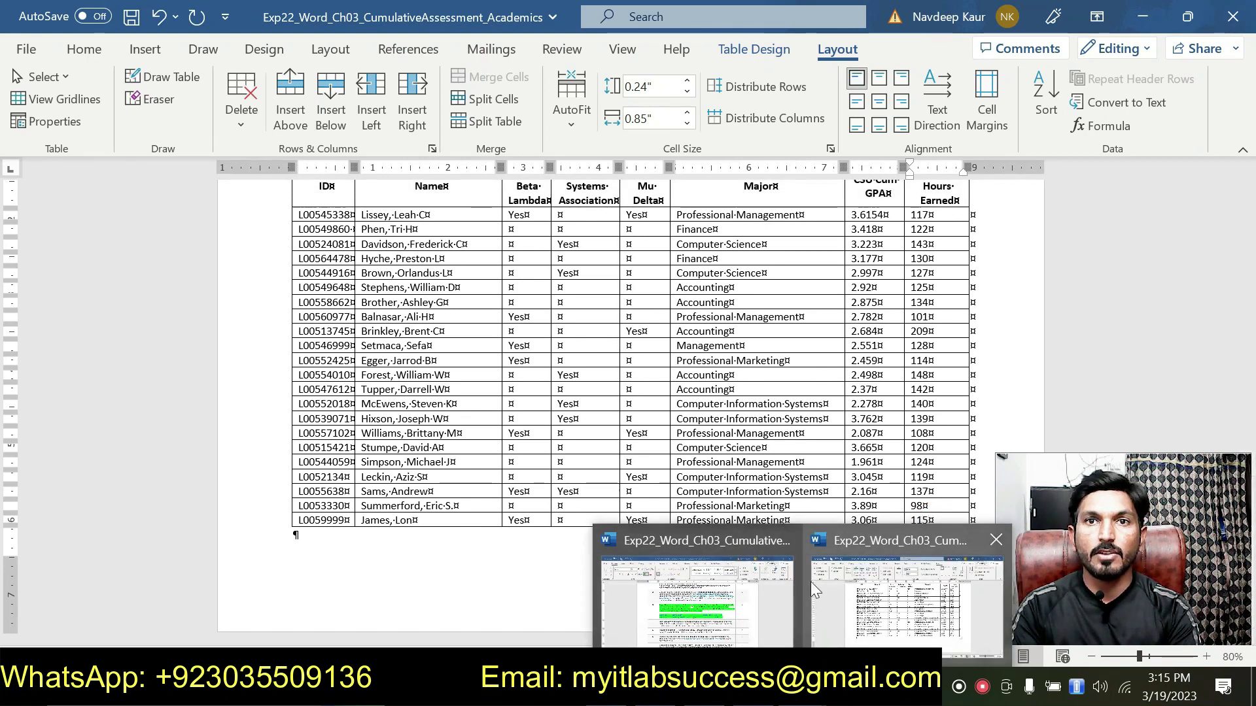
pyautogui.click(728, 575)
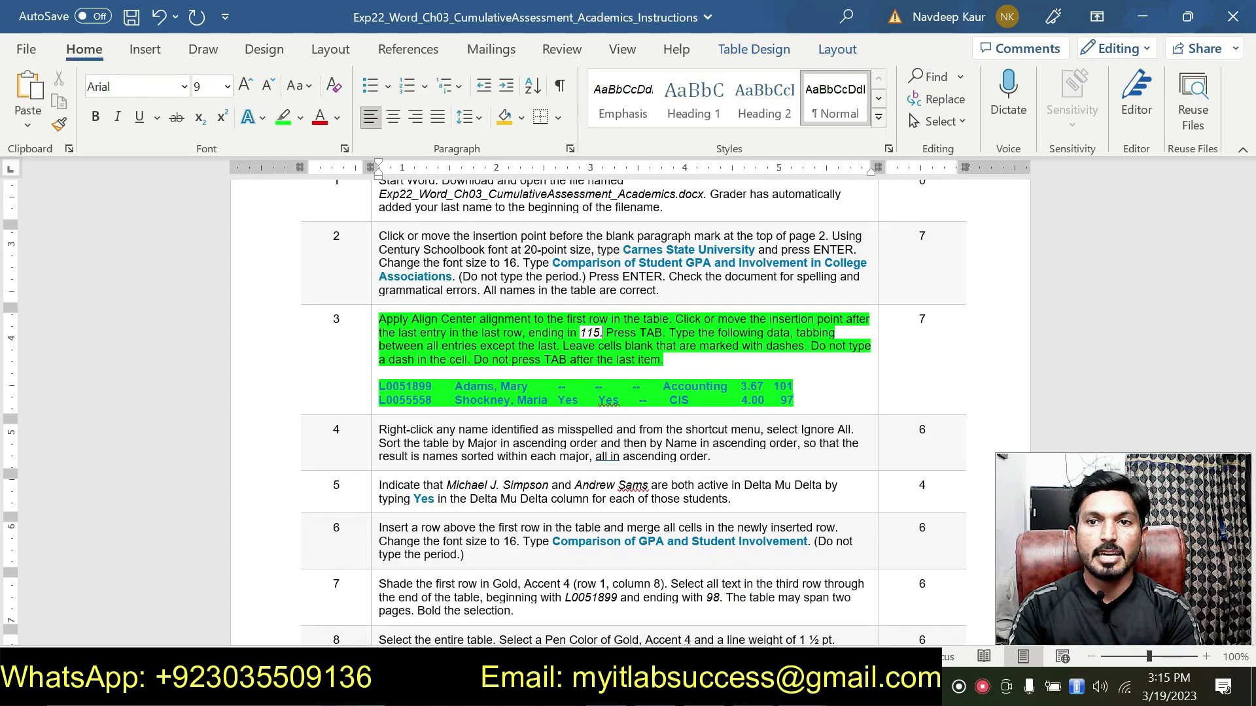
pyautogui.moveTo(801, 692)
pyautogui.click(879, 627)
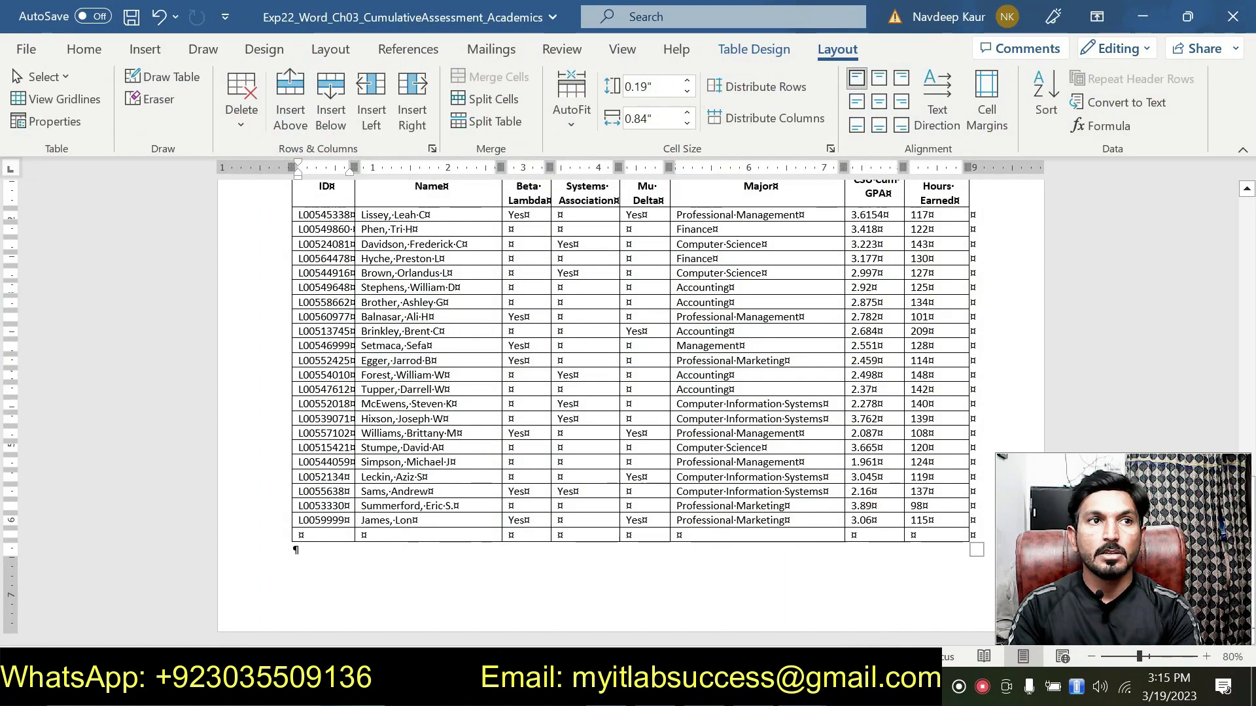
pyautogui.click(295, 527)
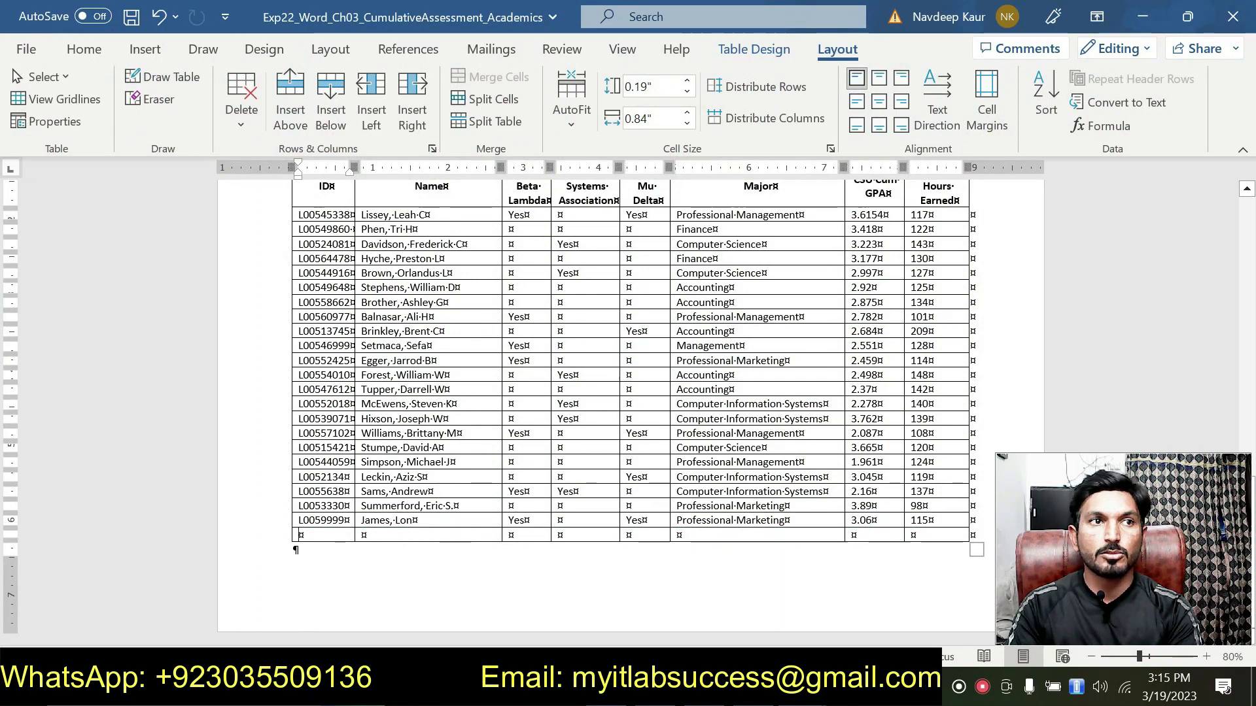
pyautogui.click(298, 535)
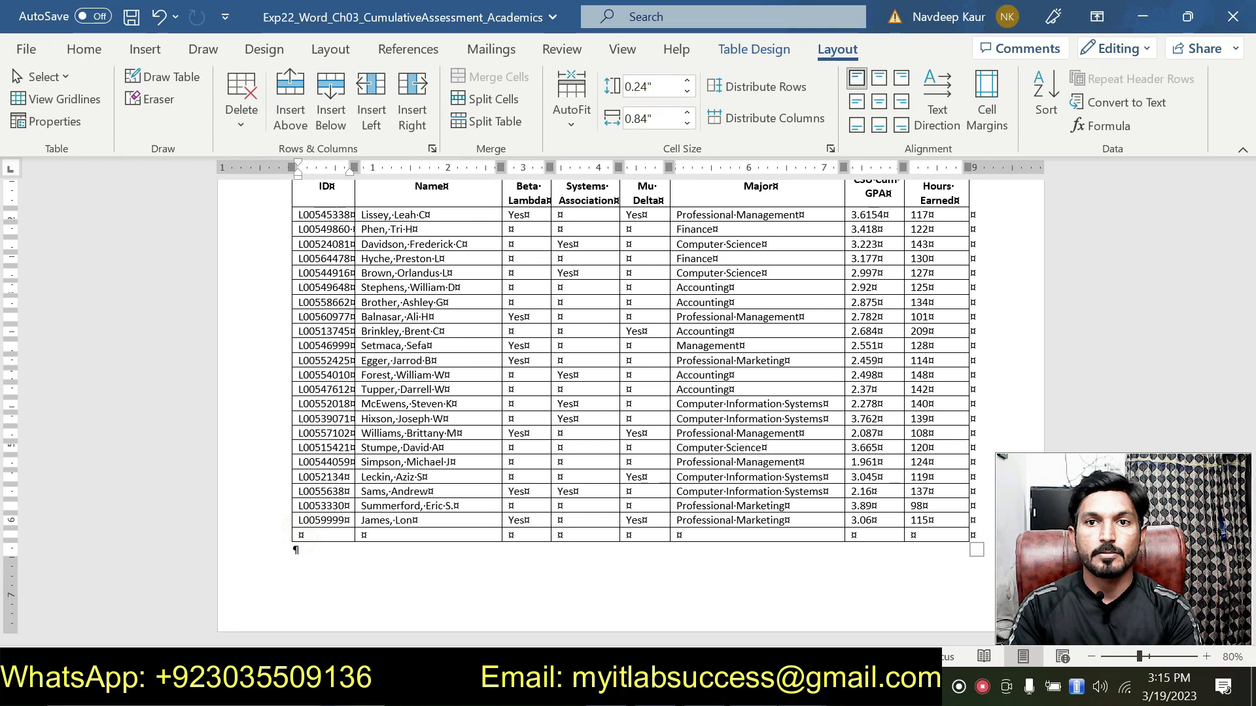
# - Copy the first student's ID from step 3 of the instructions document into the blank last row's ID cell, keeping text only
pyautogui.click(725, 611)
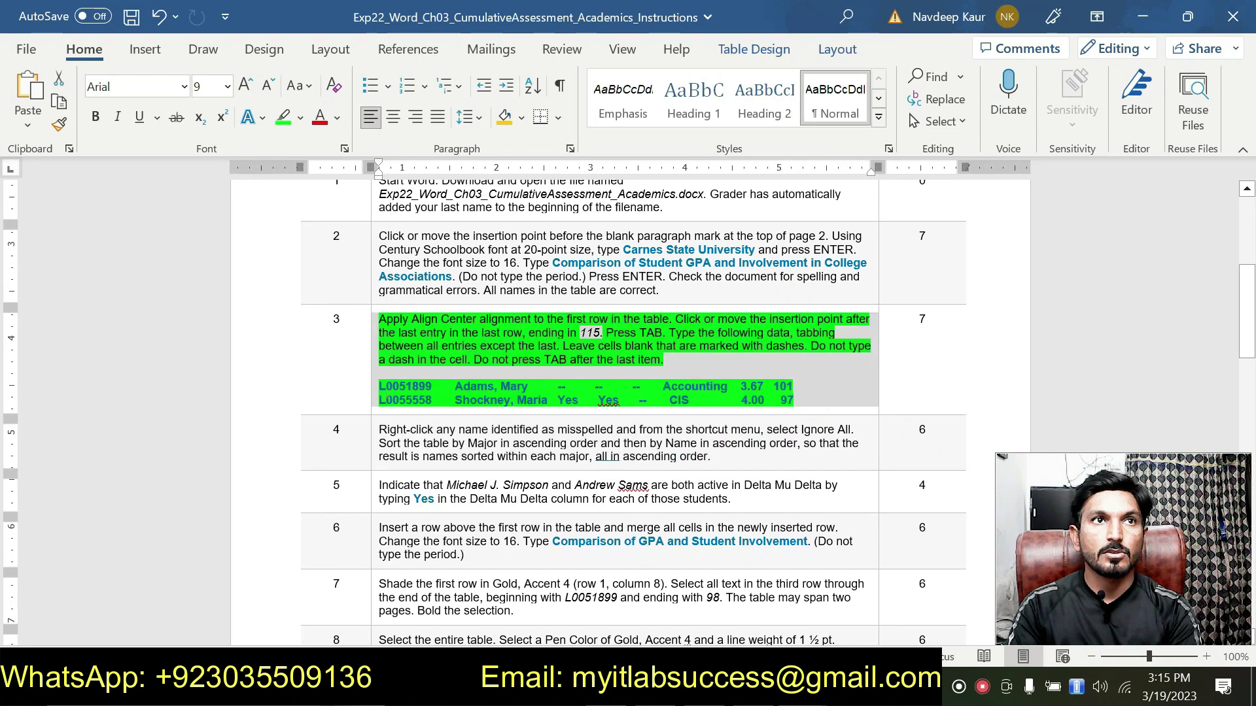
pyautogui.click(386, 398)
pyautogui.moveTo(379, 387); pyautogui.dragTo(429, 387)
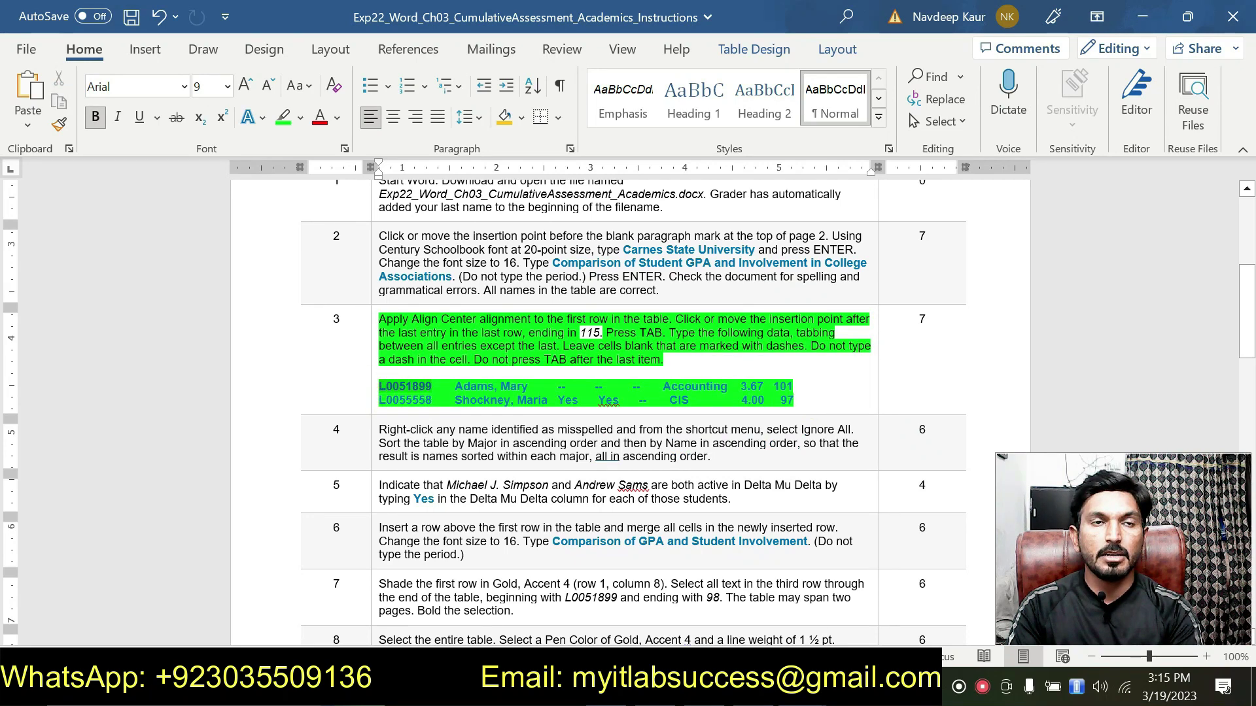
pyautogui.click(802, 695)
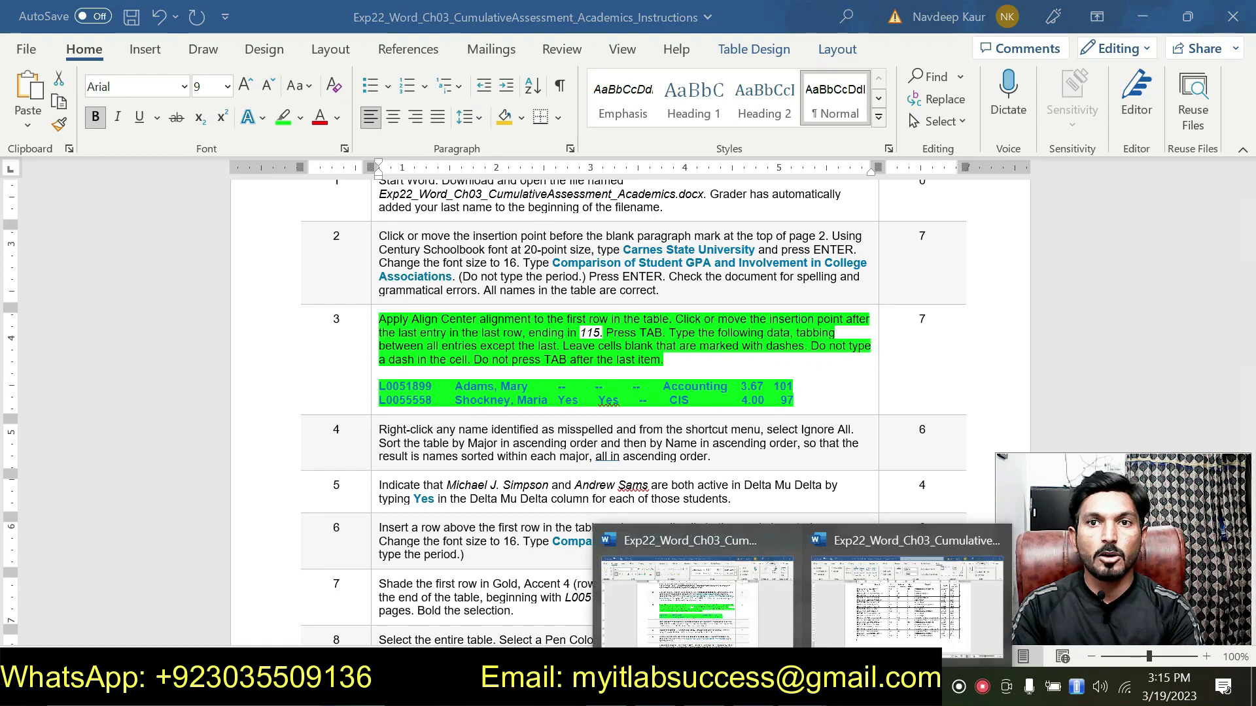
pyautogui.click(830, 604)
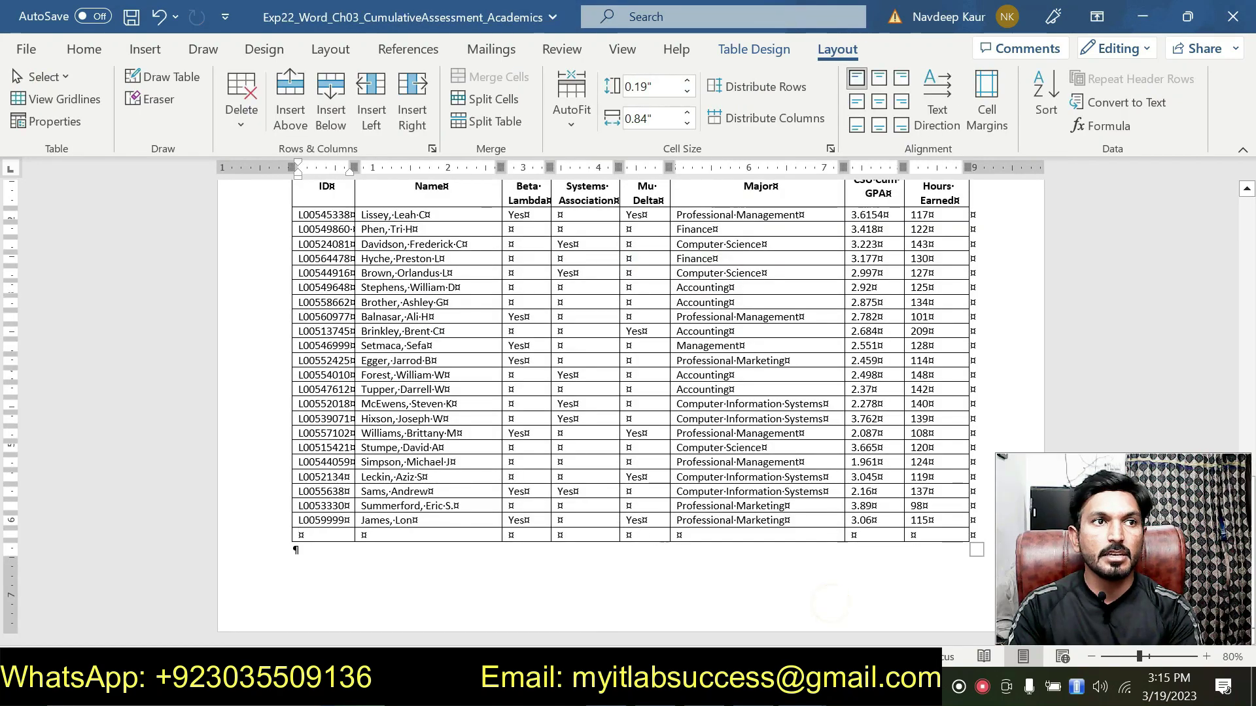
pyautogui.write('L0051899')
pyautogui.click(376, 556)
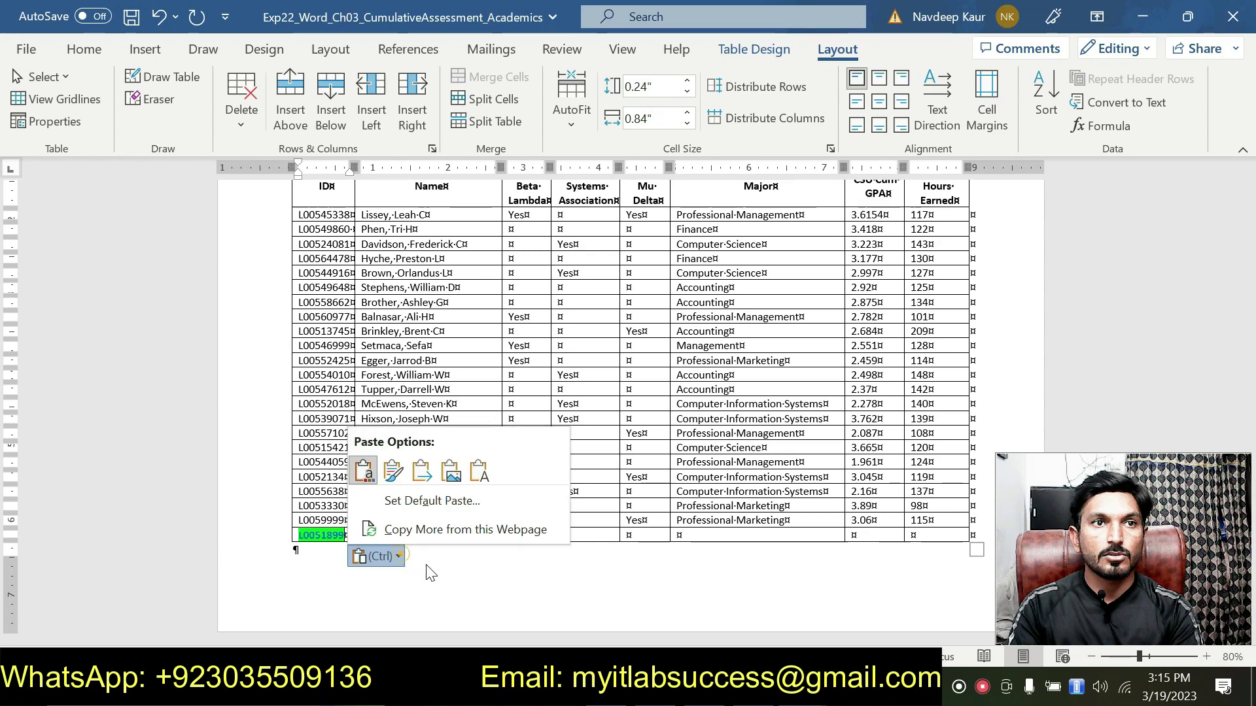
pyautogui.click(481, 463)
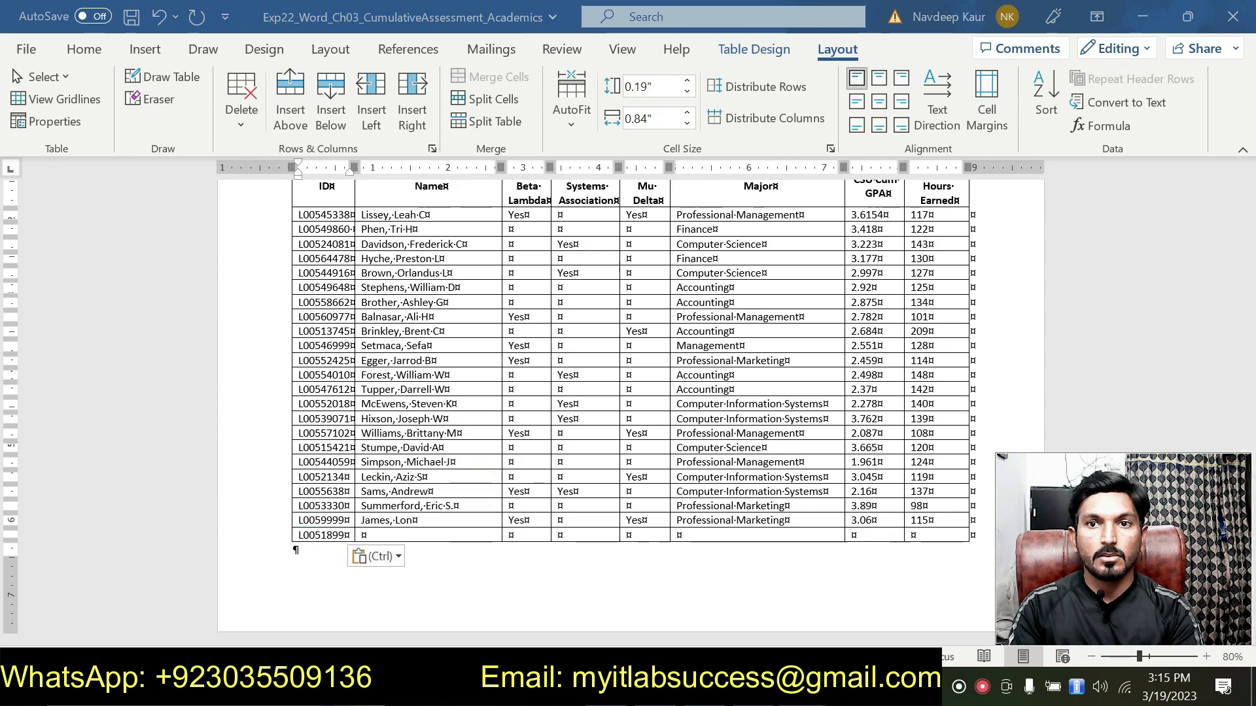
# - Copy the first student's name from step 3 of the instructions into the last row's Name cell, keeping text only
pyautogui.click(803, 695)
pyautogui.click(732, 614)
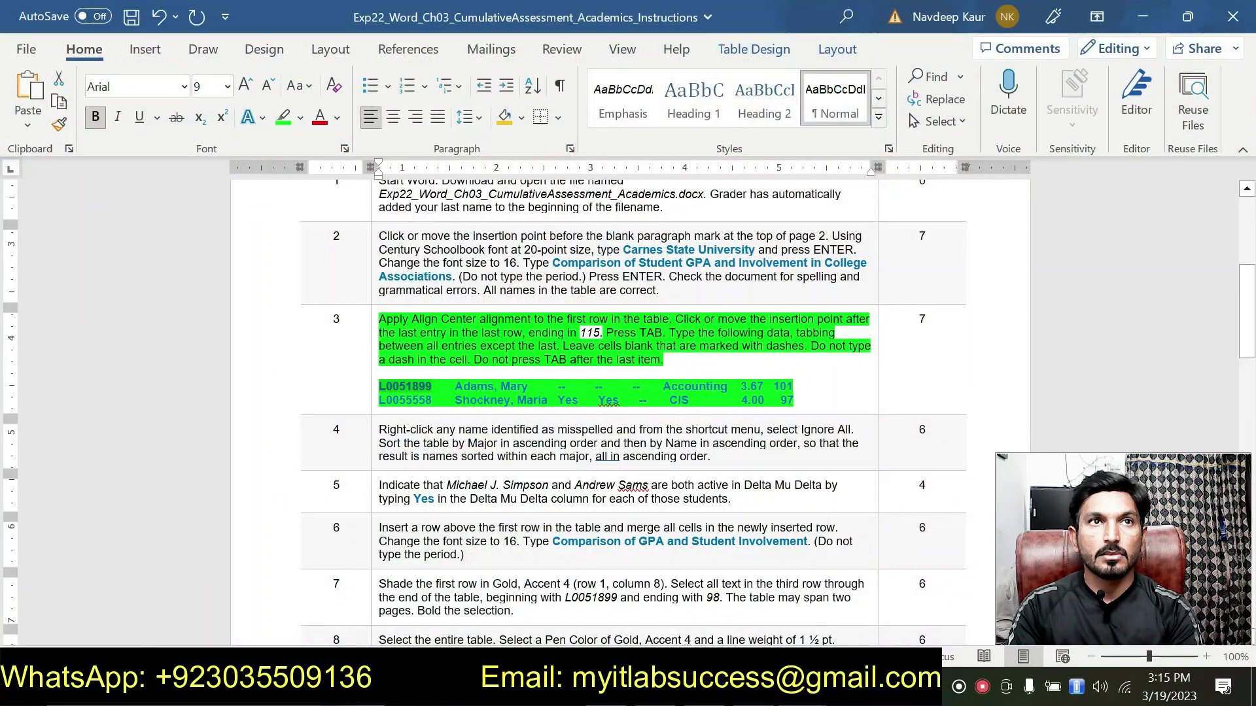
pyautogui.moveTo(454, 386); pyautogui.dragTo(528, 387)
pyautogui.hotkey('ctrl', 'c')
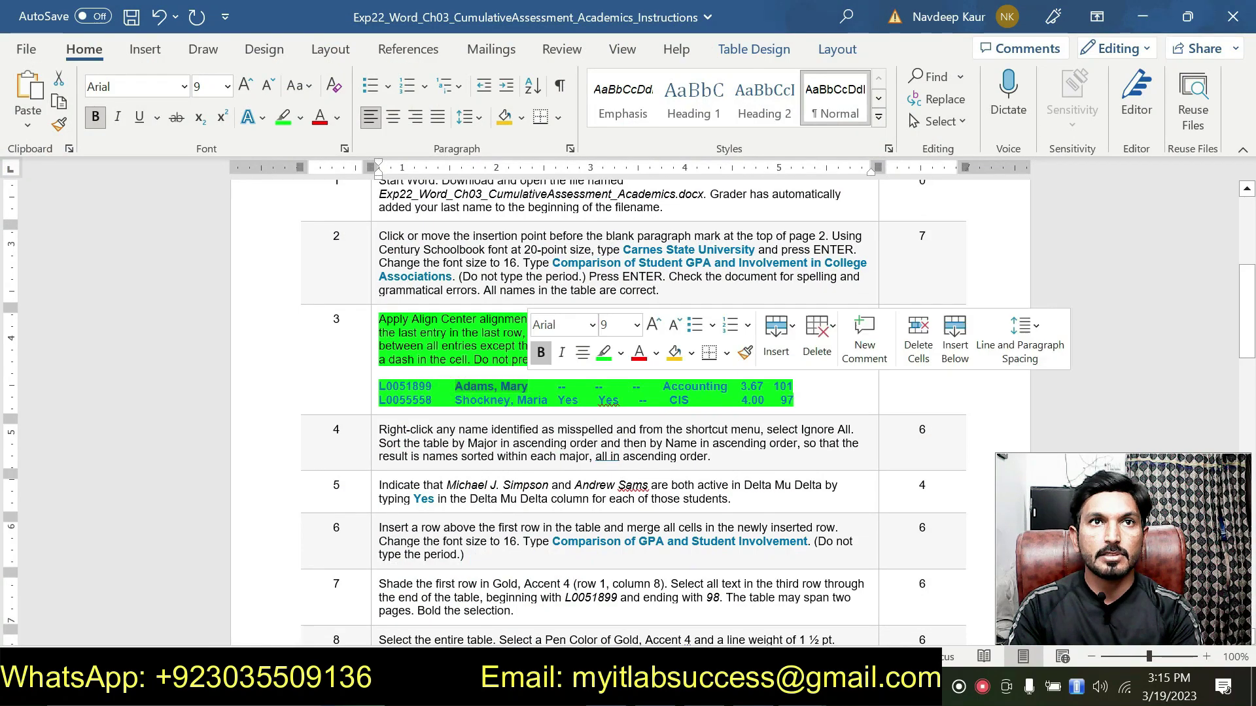
pyautogui.click(802, 694)
pyautogui.click(848, 615)
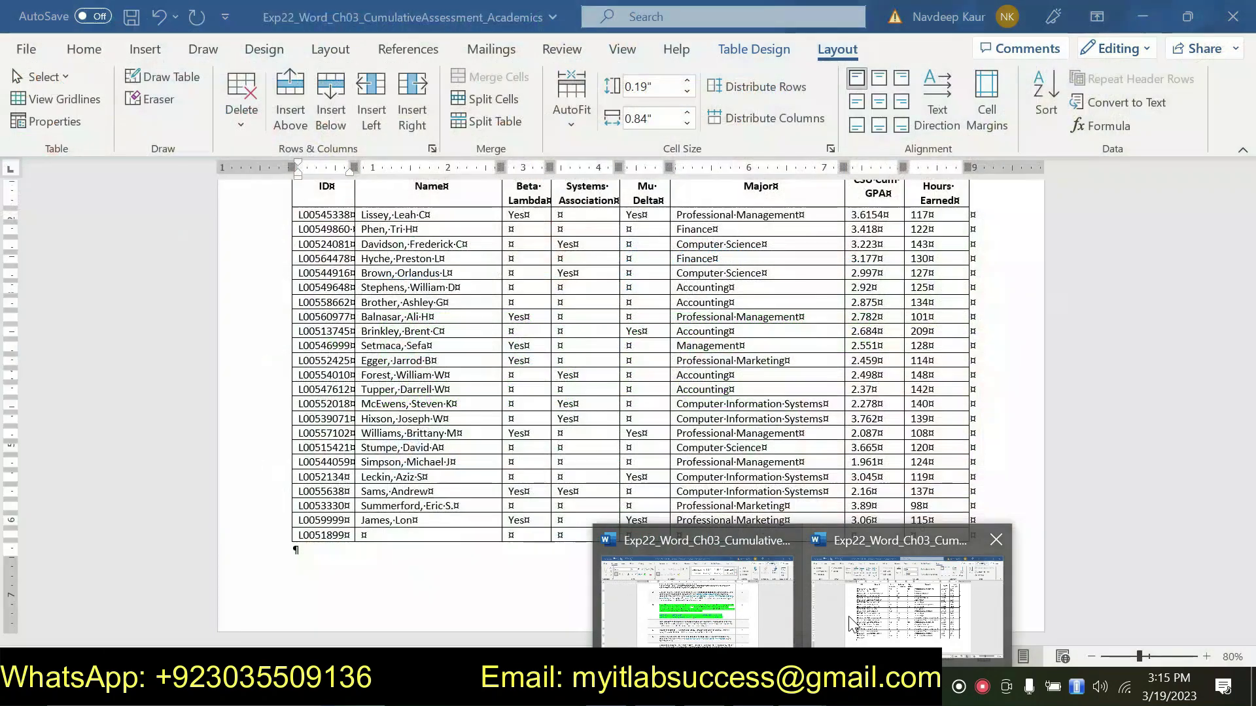
pyautogui.click(361, 534)
pyautogui.hotkey('ctrl', 'v')
pyautogui.click(479, 558)
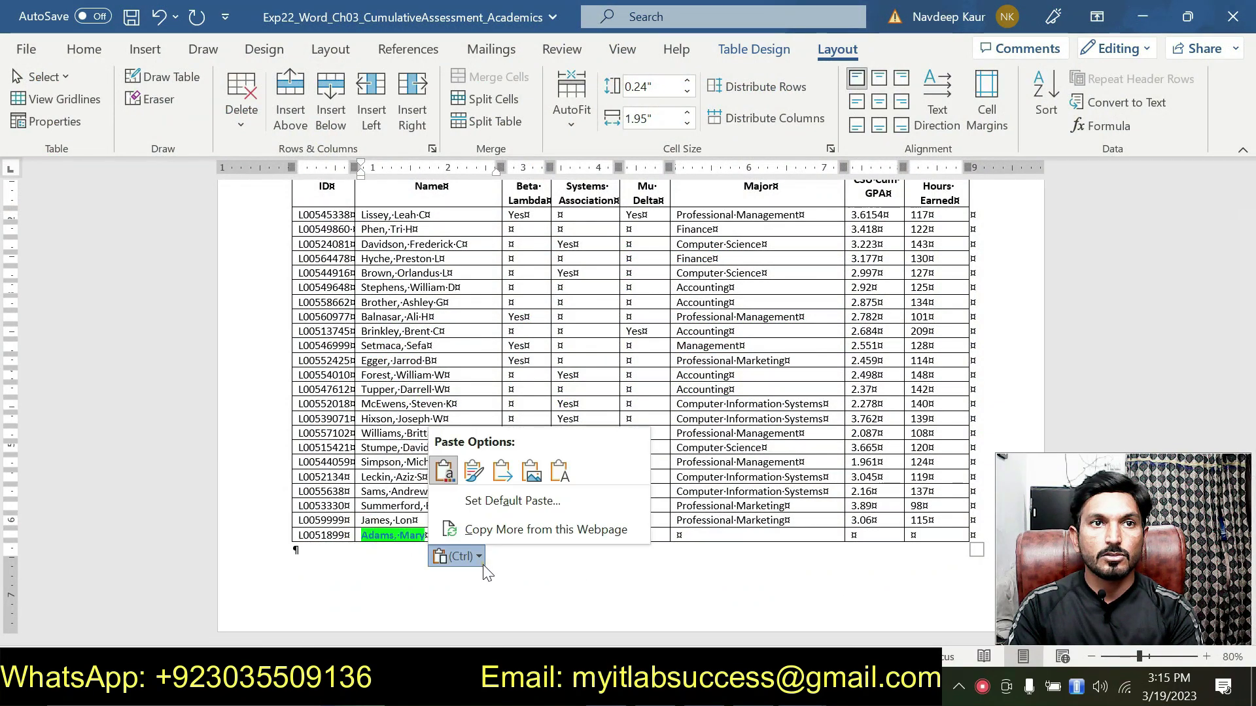
pyautogui.click(560, 471)
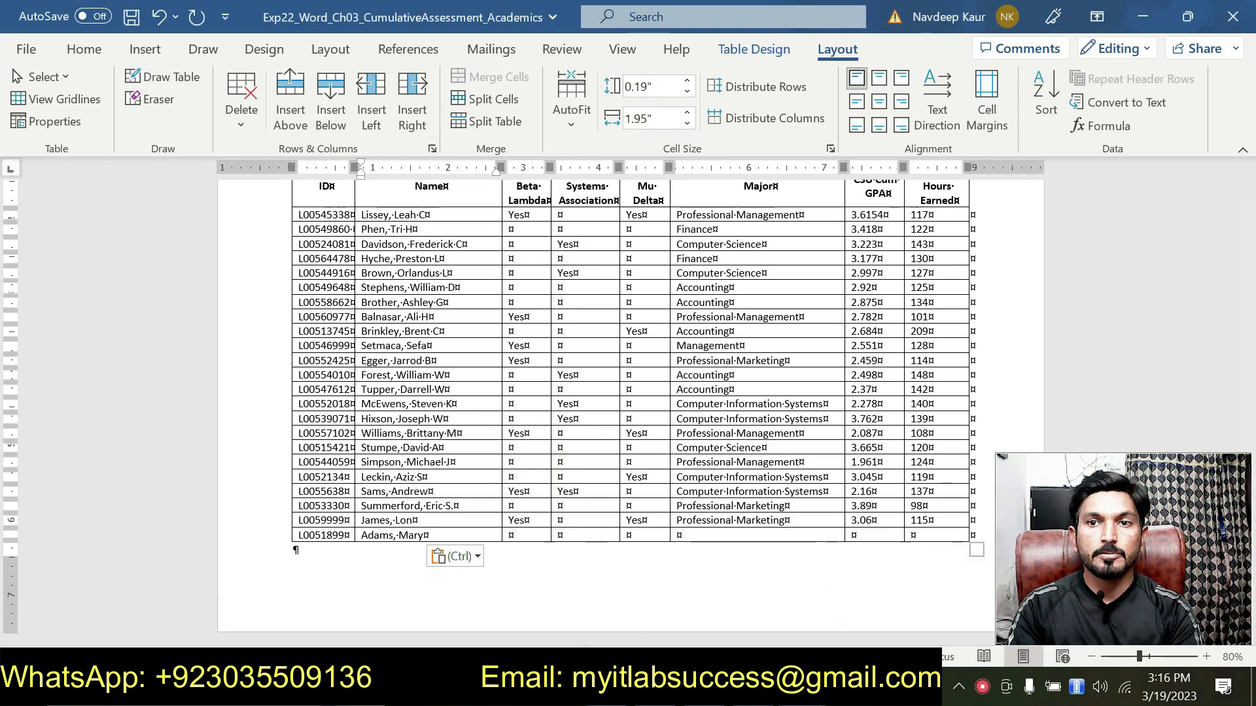
# - Copy "Accounting" from step 3 of the instructions into the last row's Major cell, keeping text only
pyautogui.click(722, 618)
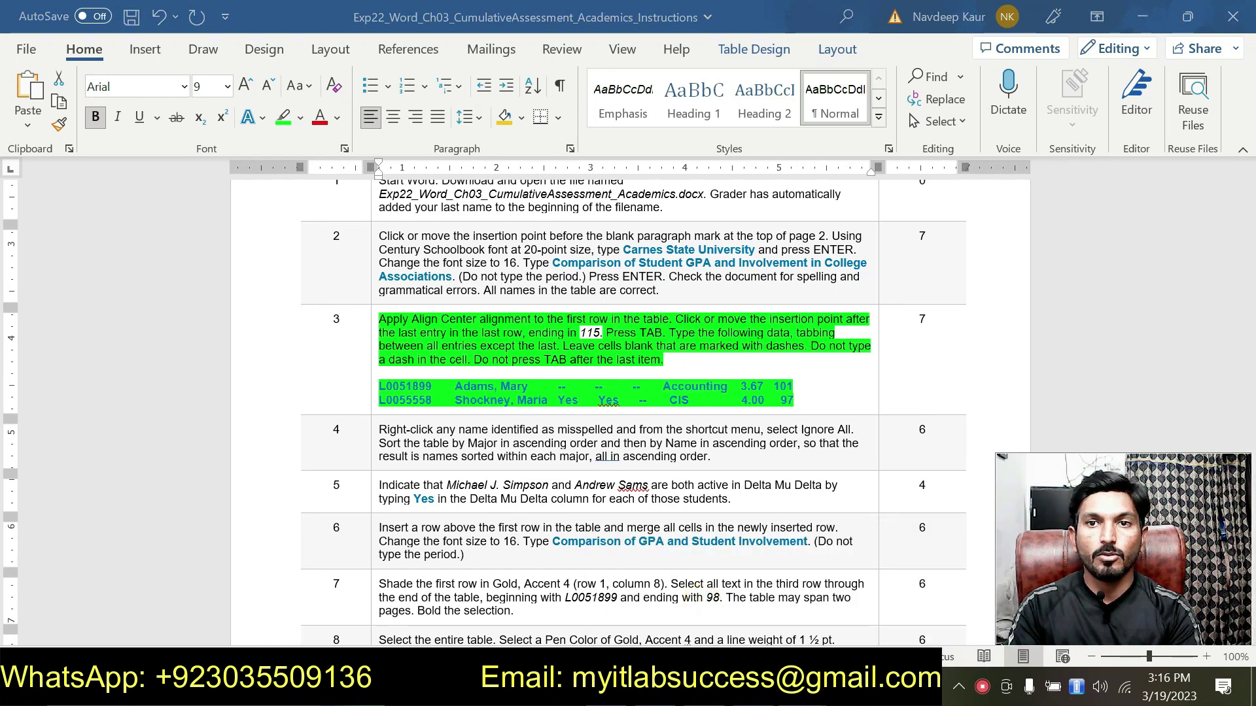
pyautogui.click(847, 620)
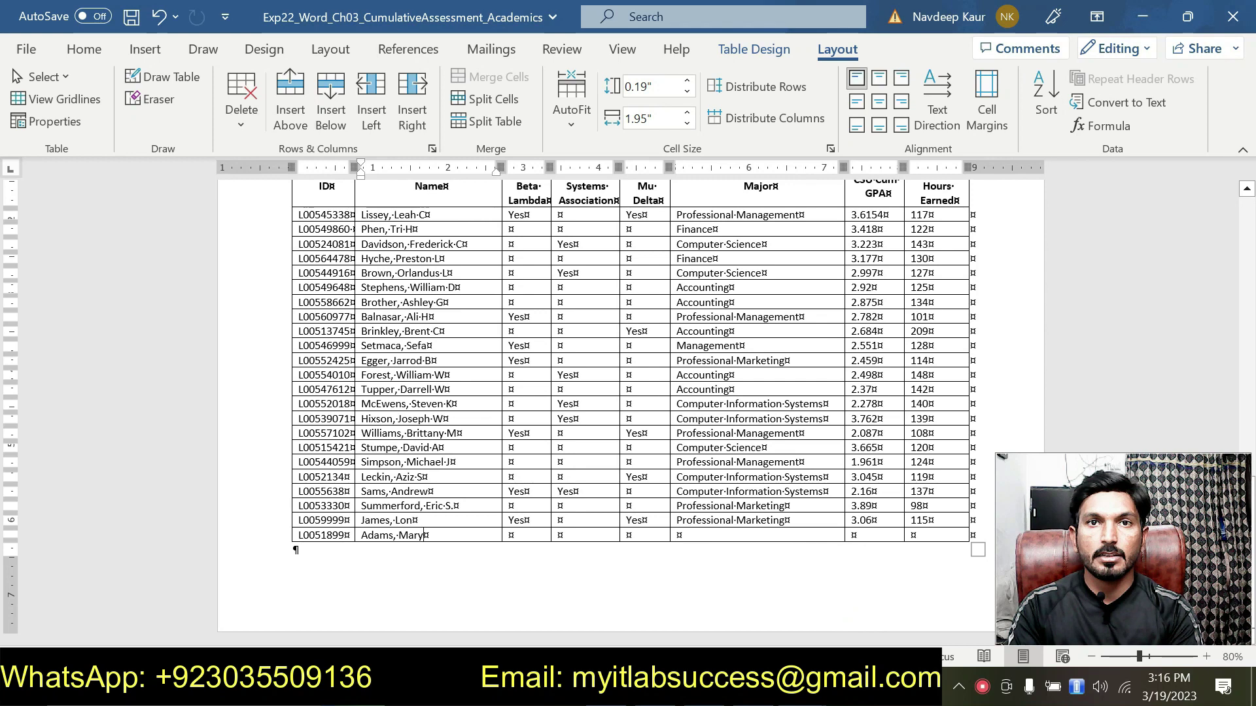
pyautogui.click(680, 535)
pyautogui.write('Accounting')
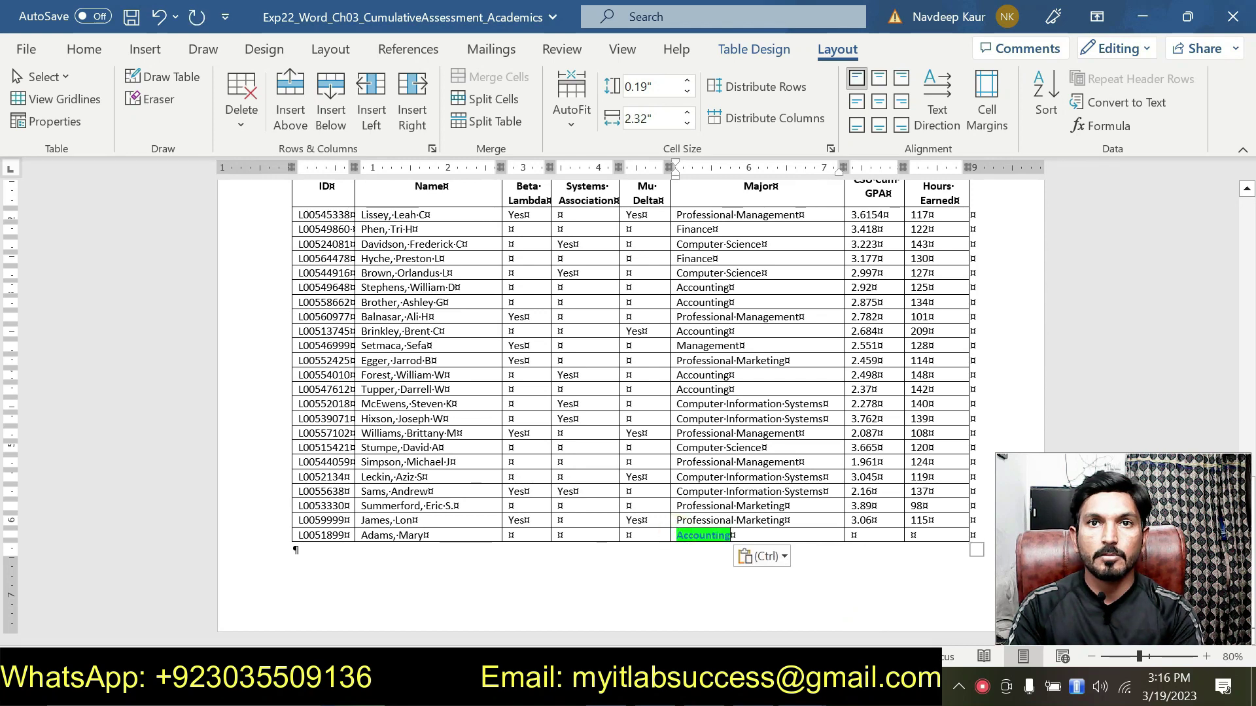
pyautogui.click(784, 558)
pyautogui.click(865, 470)
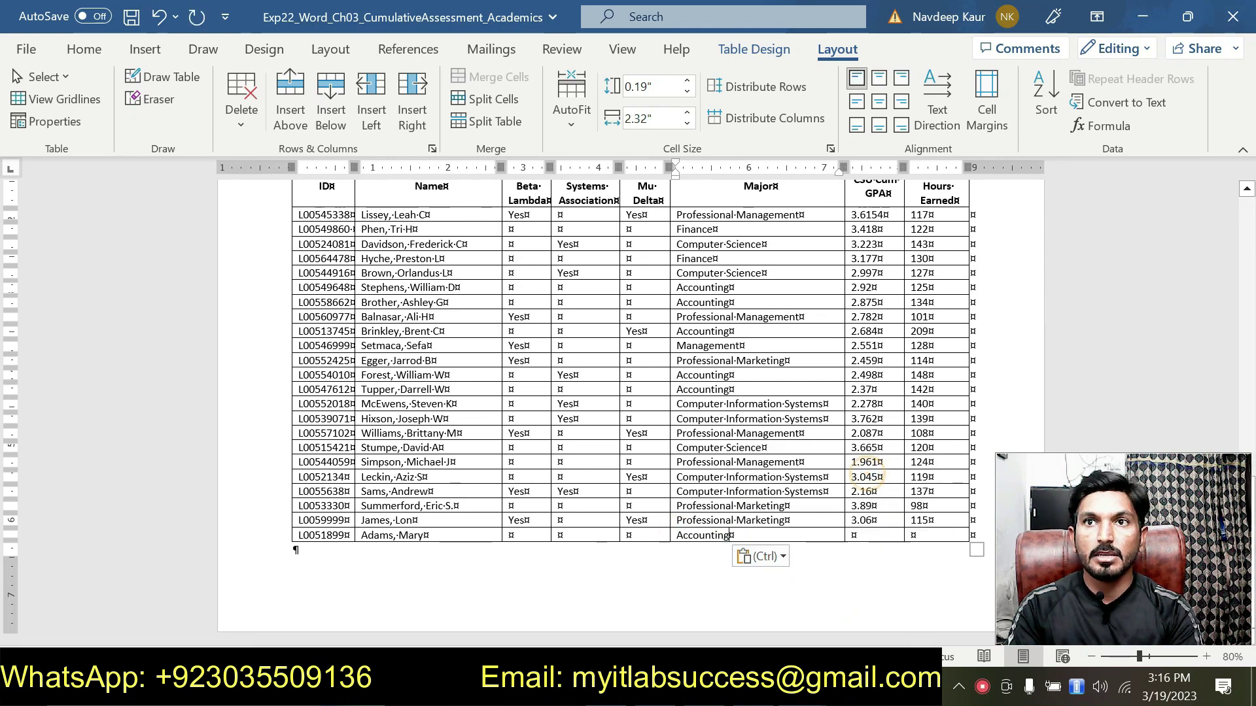
# - Enter 3.67 as the GPA and 101 as the Hours Earned in the table's last row
pyautogui.click(852, 536)
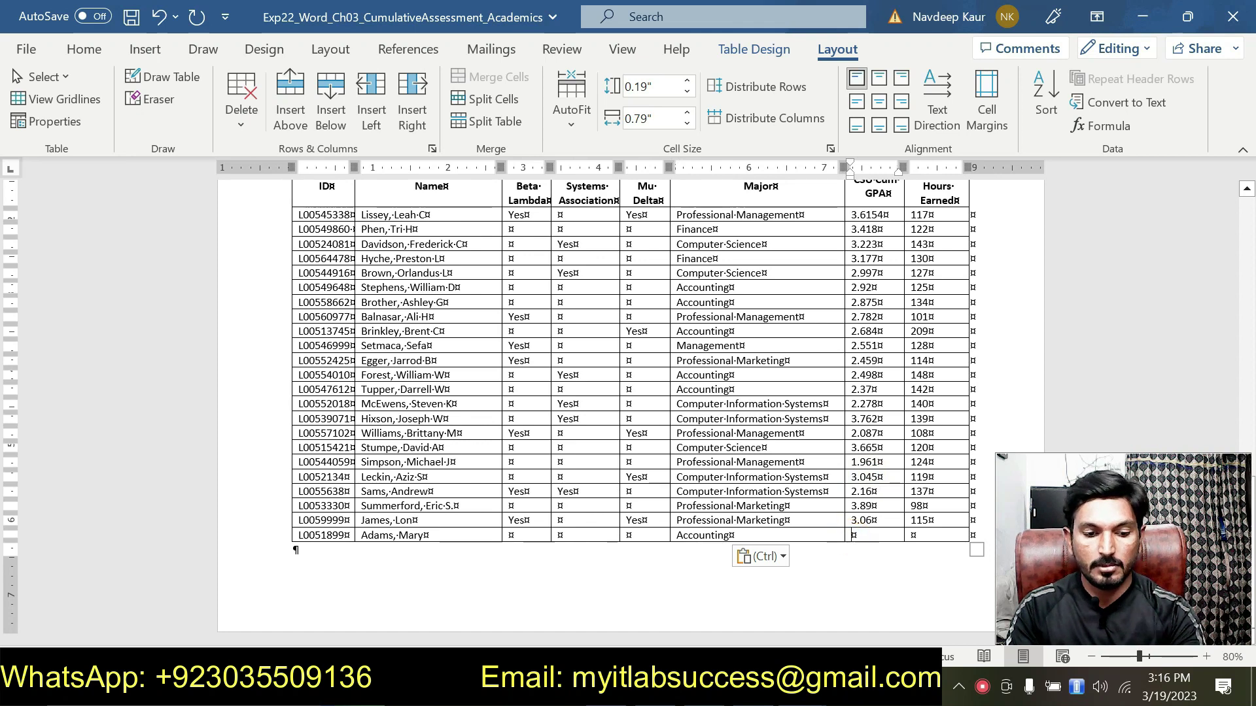
pyautogui.write('3.67')
pyautogui.click(912, 534)
pyautogui.write('101')
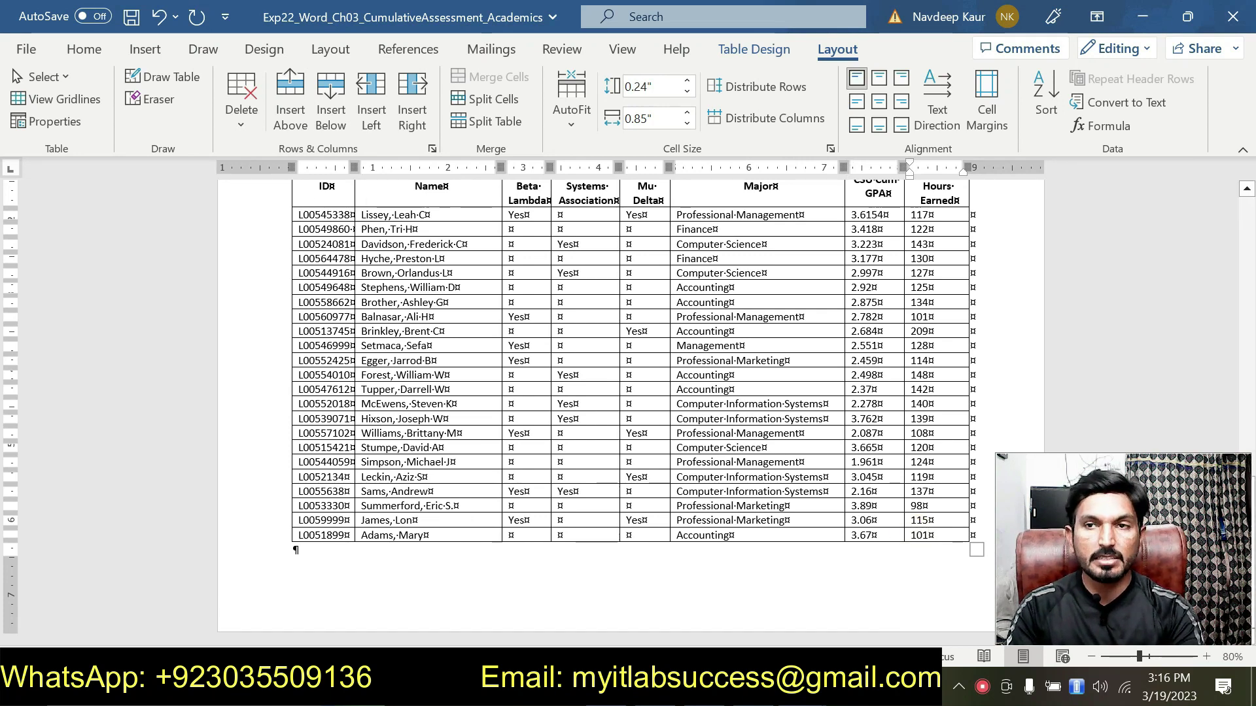
# - Add another row at the table's end and copy the second student's ID from the instructions into its ID cell, keeping text only
pyautogui.press('Tab')
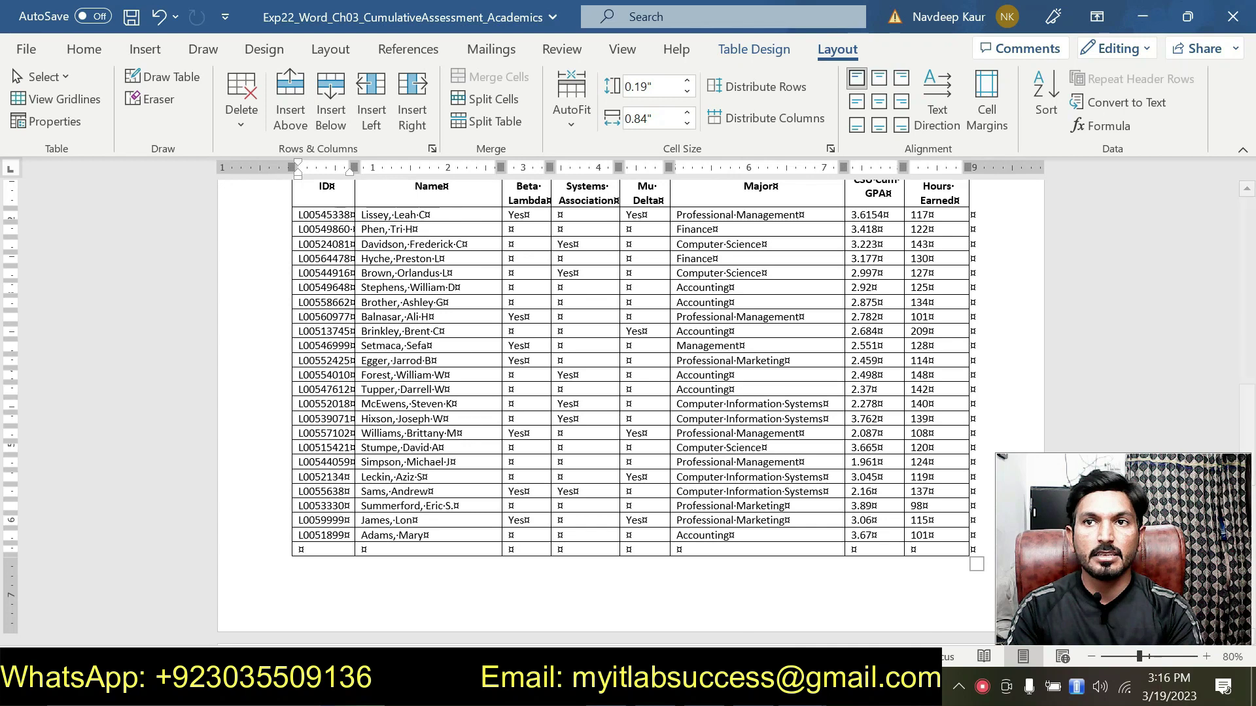
pyautogui.click(803, 688)
pyautogui.click(780, 615)
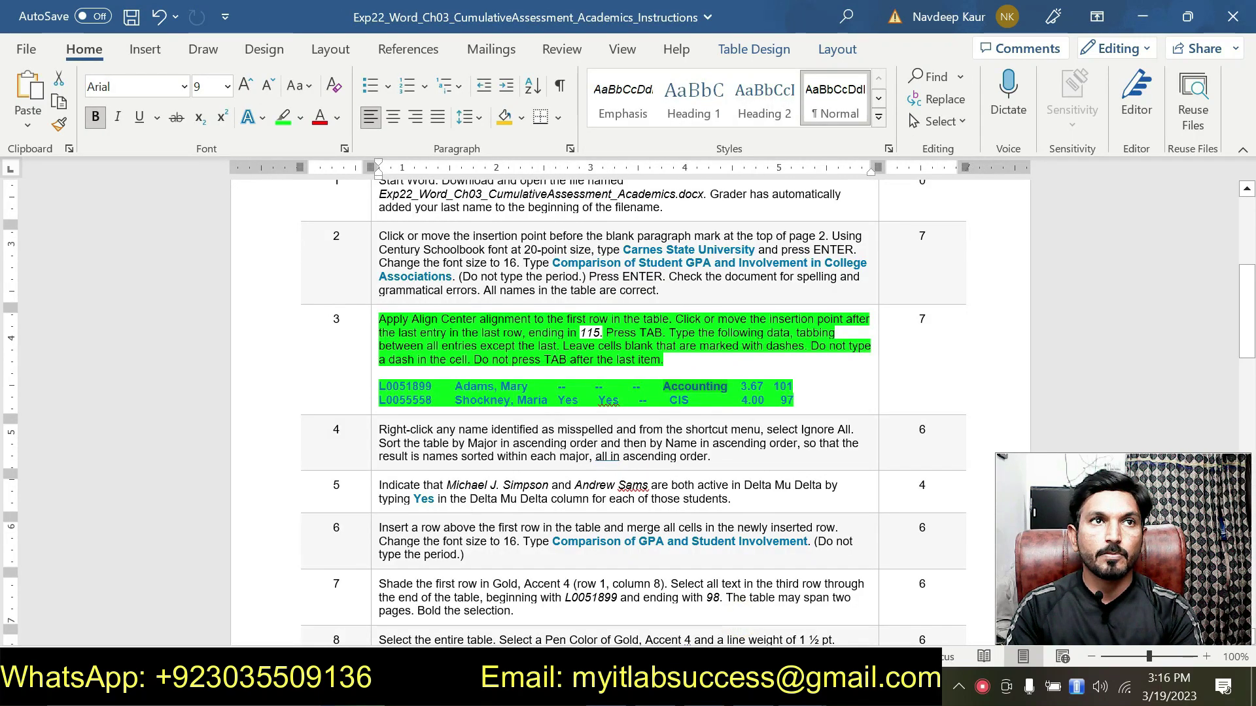
pyautogui.doubleClick(405, 400)
pyautogui.hotkey('ctrl', 'c')
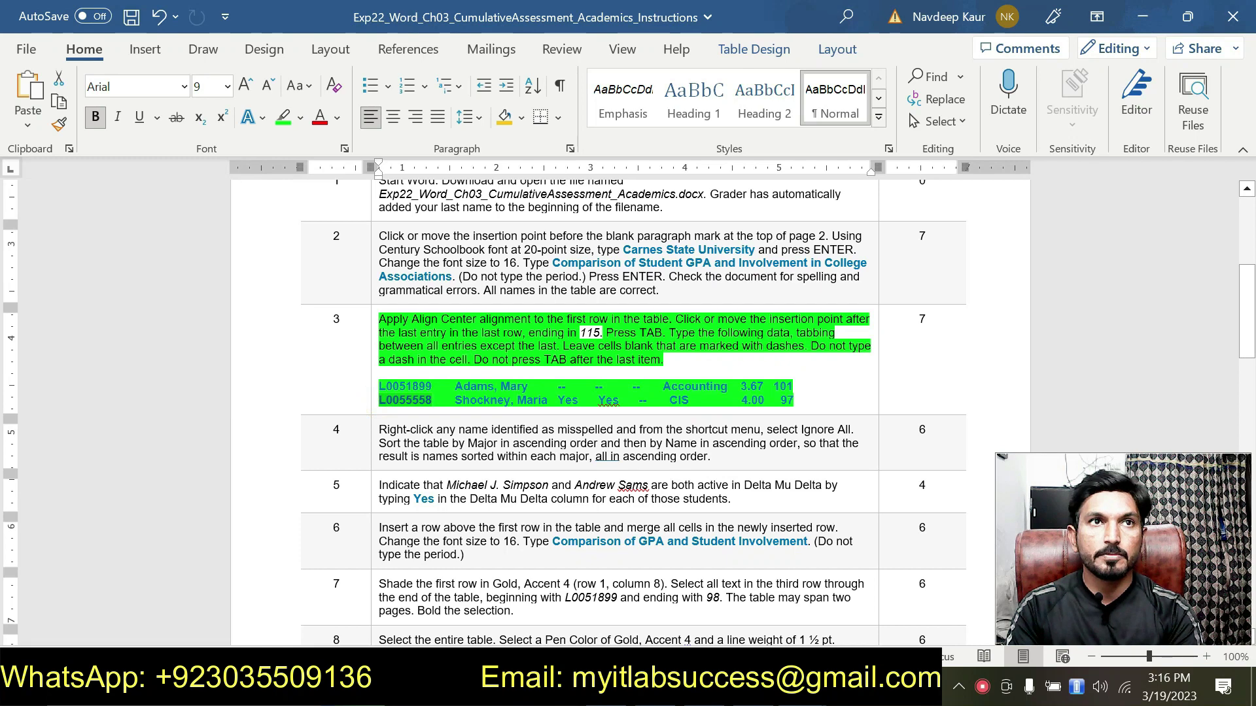
pyautogui.click(803, 689)
pyautogui.click(746, 629)
pyautogui.click(803, 688)
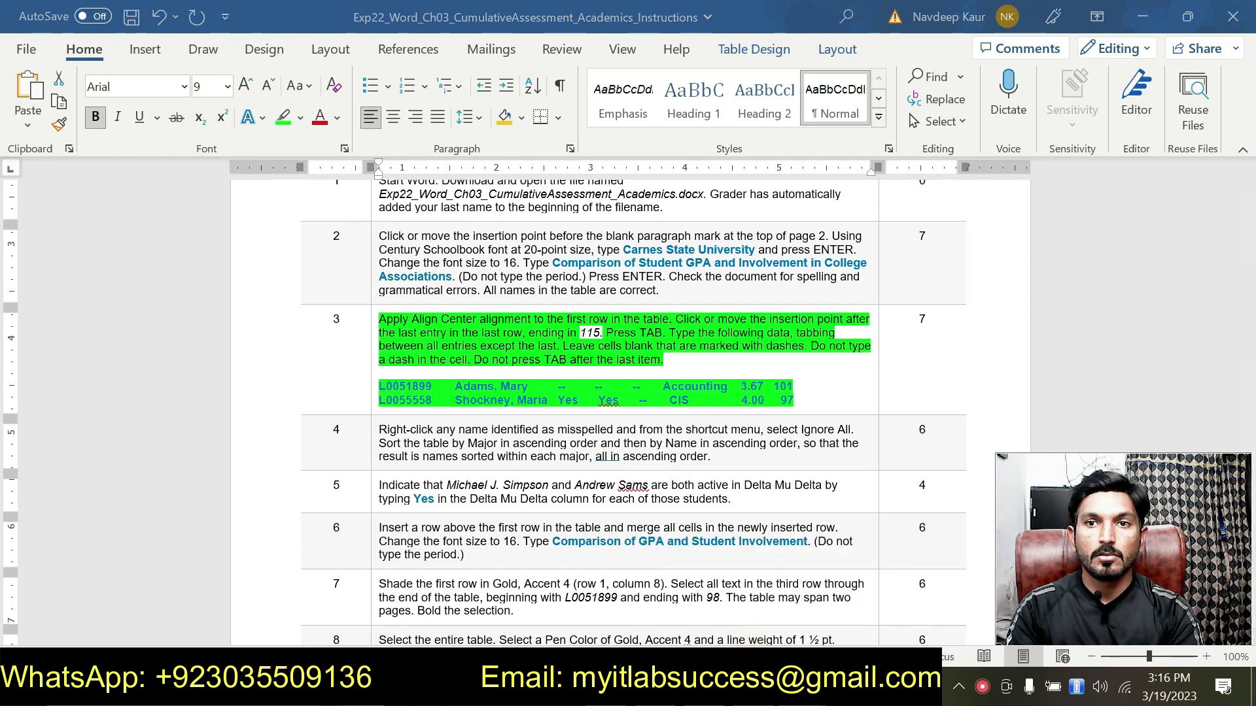
pyautogui.click(868, 626)
pyautogui.hotkey('ctrl', 'v')
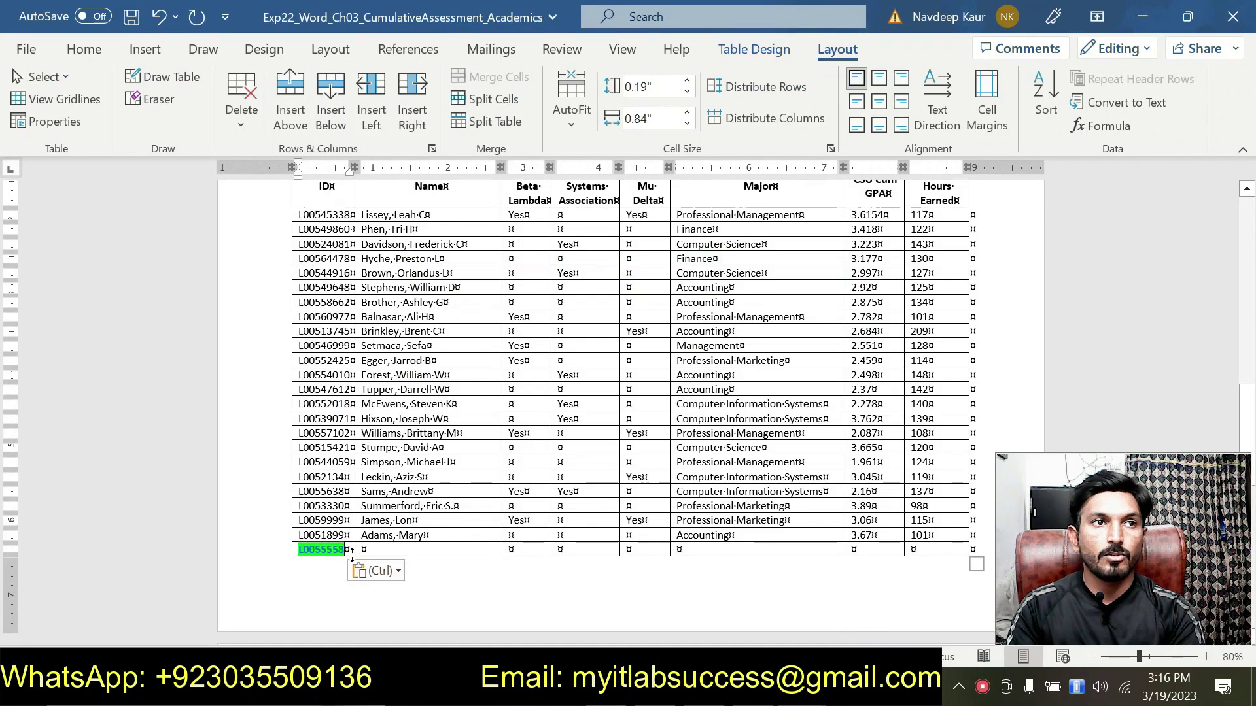
pyautogui.click(397, 573)
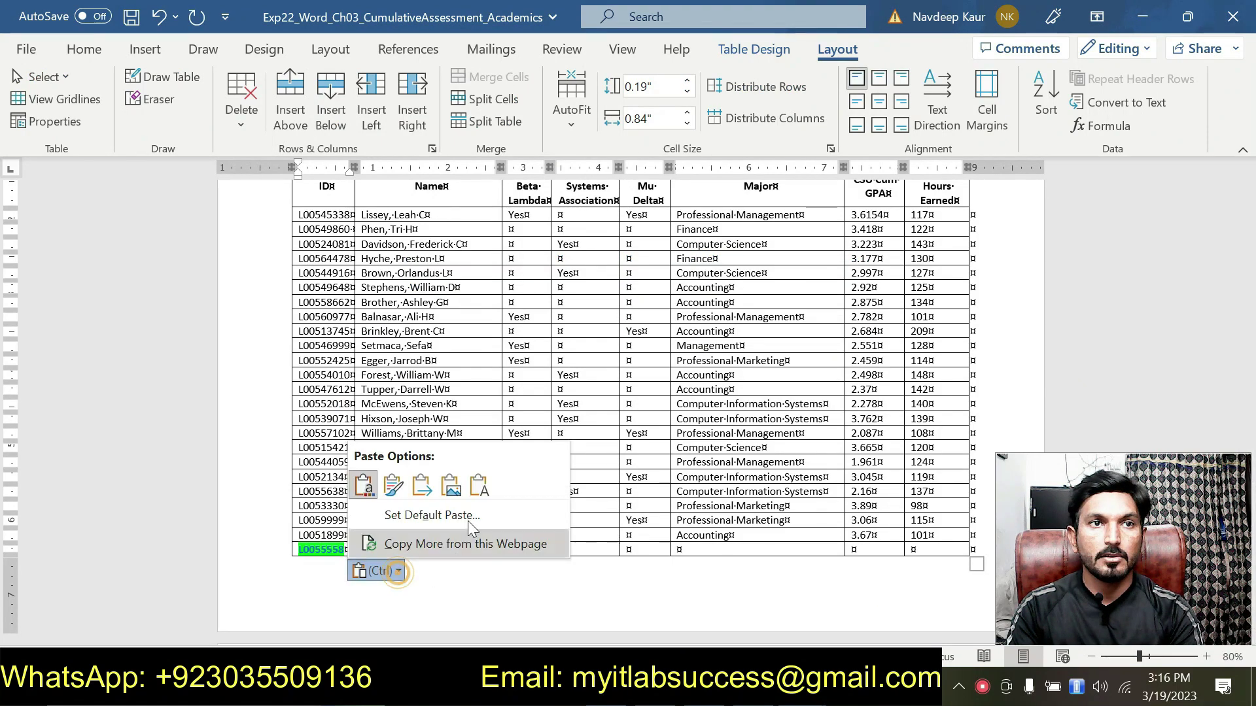
pyautogui.click(478, 486)
# - Copy the second student's name from step 3 of the instructions into the new last row's Name cell, keeping text only
pyautogui.click(803, 688)
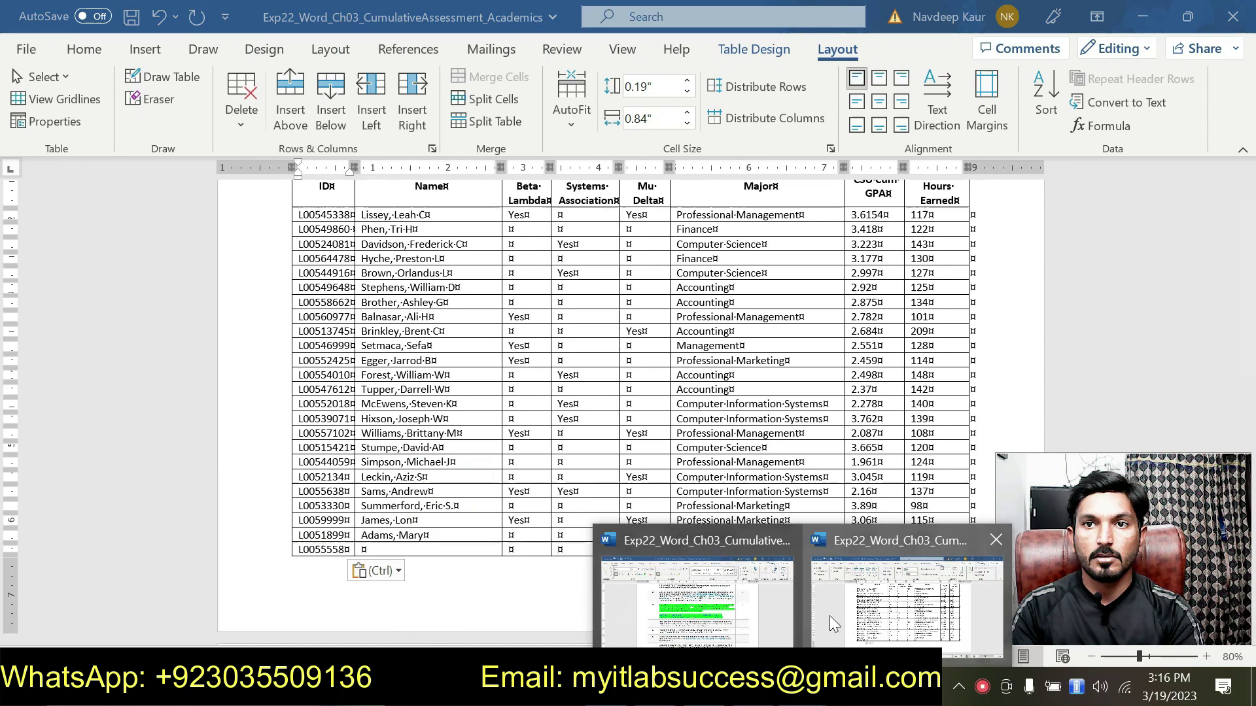
pyautogui.click(743, 617)
pyautogui.moveTo(455, 400); pyautogui.dragTo(548, 401)
pyautogui.hotkey('ctrl', 'c')
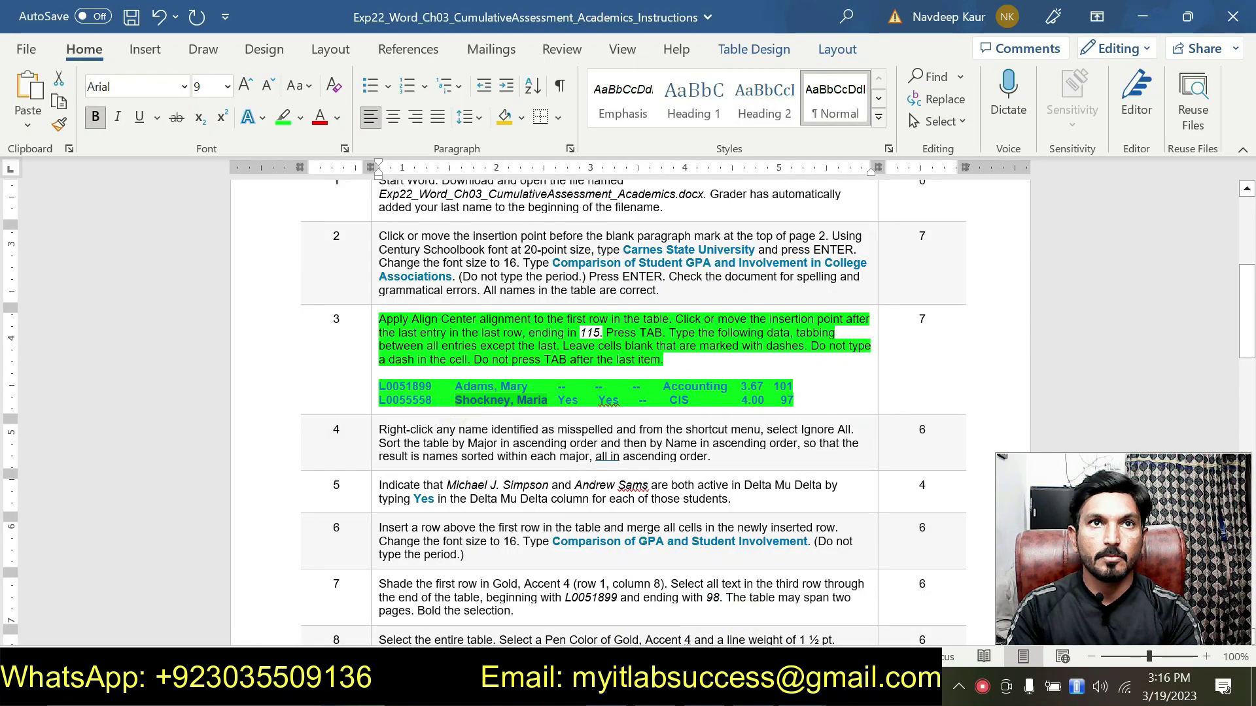
pyautogui.click(802, 688)
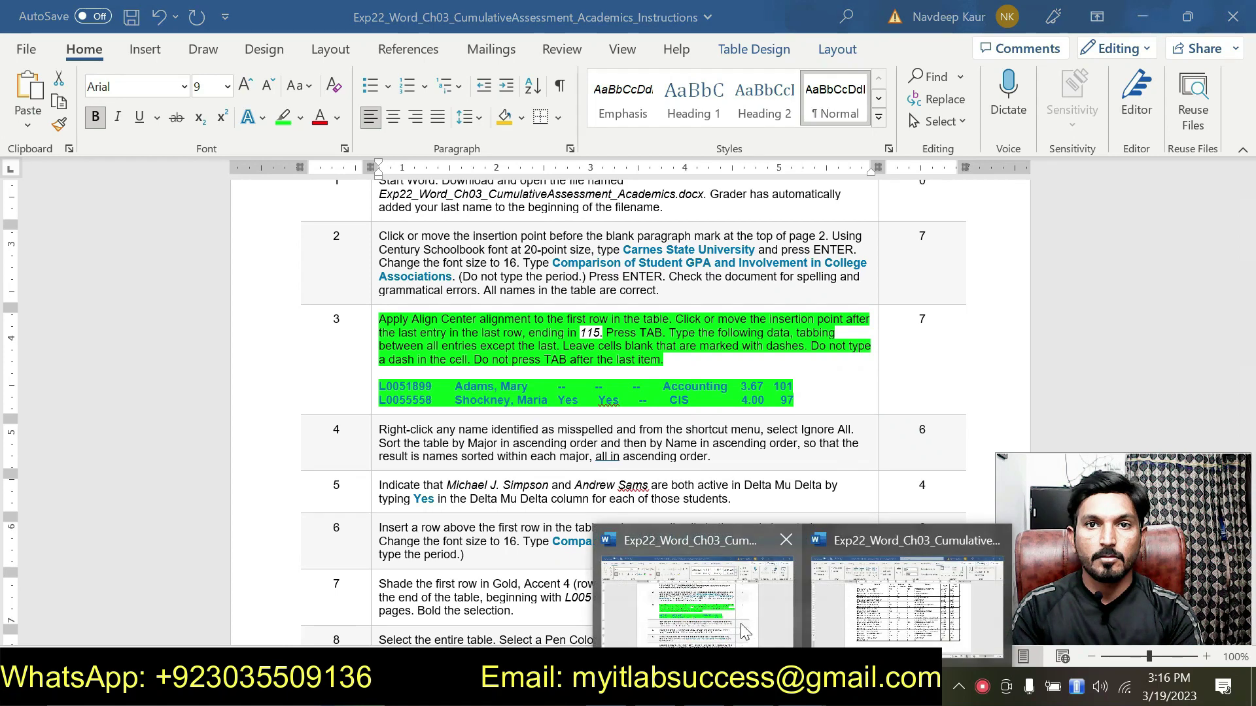
pyautogui.click(833, 605)
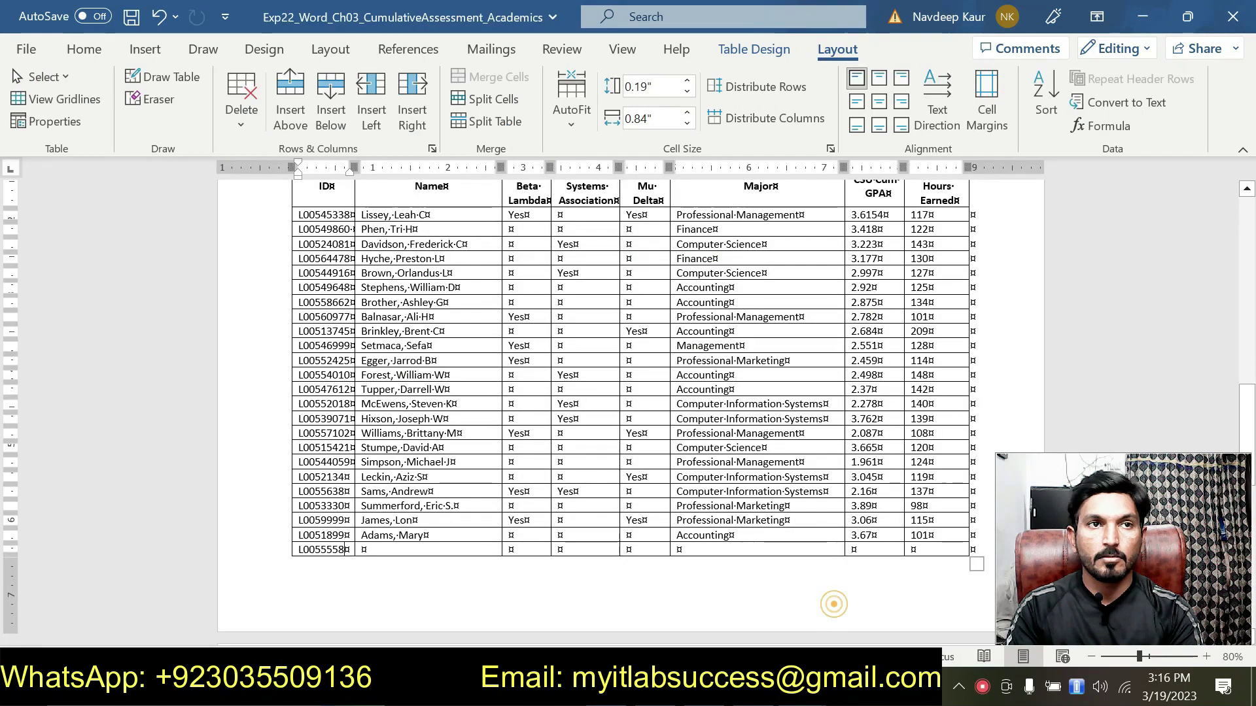
pyautogui.click(373, 550)
pyautogui.hotkey('ctrl', 'v')
pyautogui.click(494, 570)
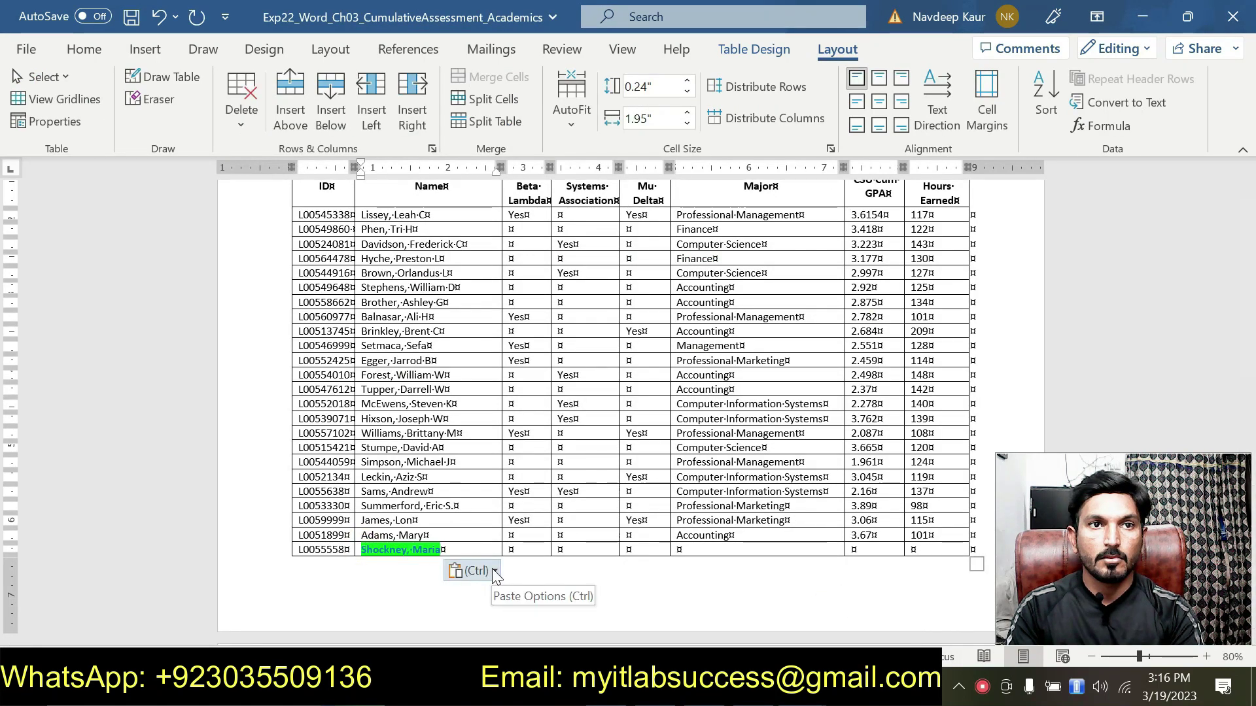
pyautogui.click(575, 485)
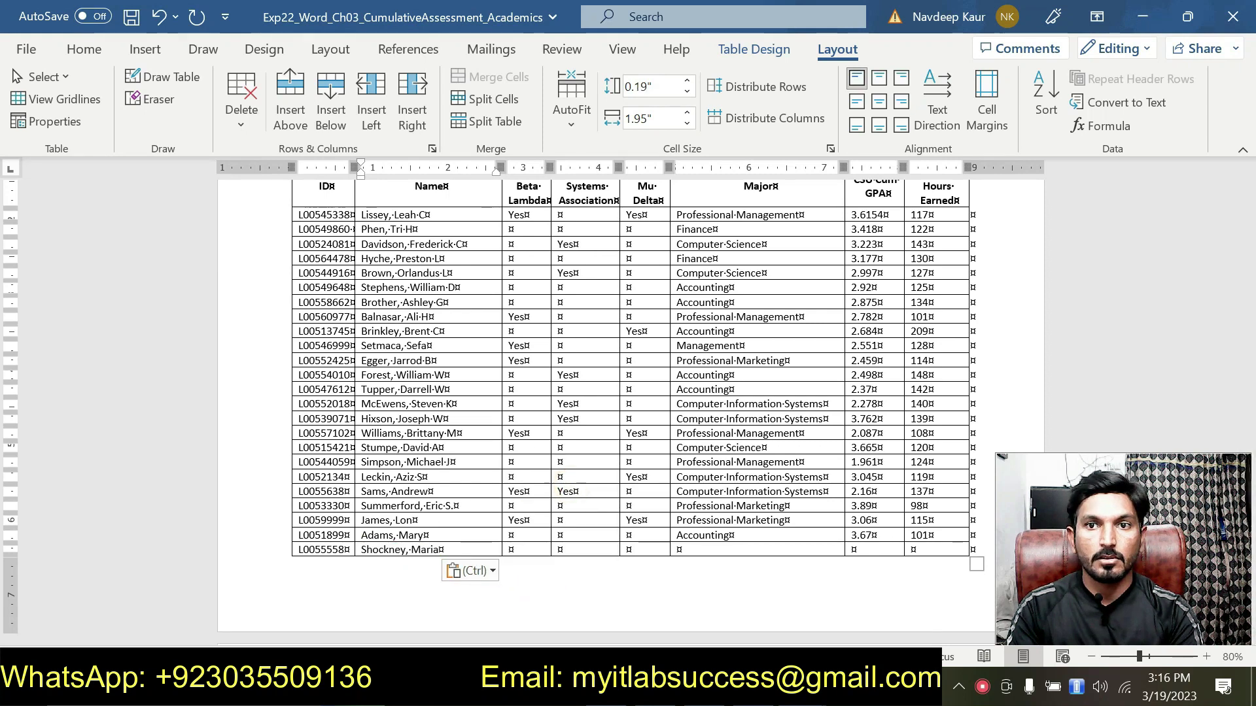
# - Check the second student's entries in the instructions and enter "Yes" in the last row's Beta Lambda cell
pyautogui.moveTo(802, 688)
pyautogui.click(745, 628)
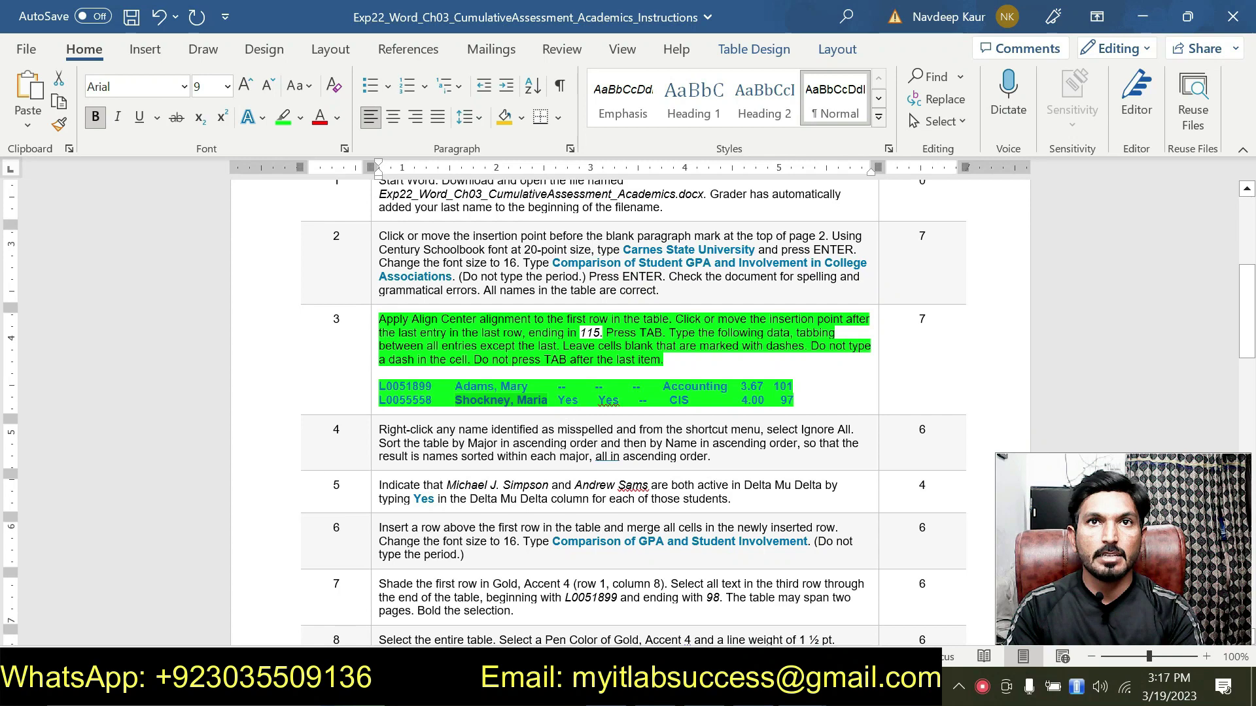
pyautogui.moveTo(803, 688)
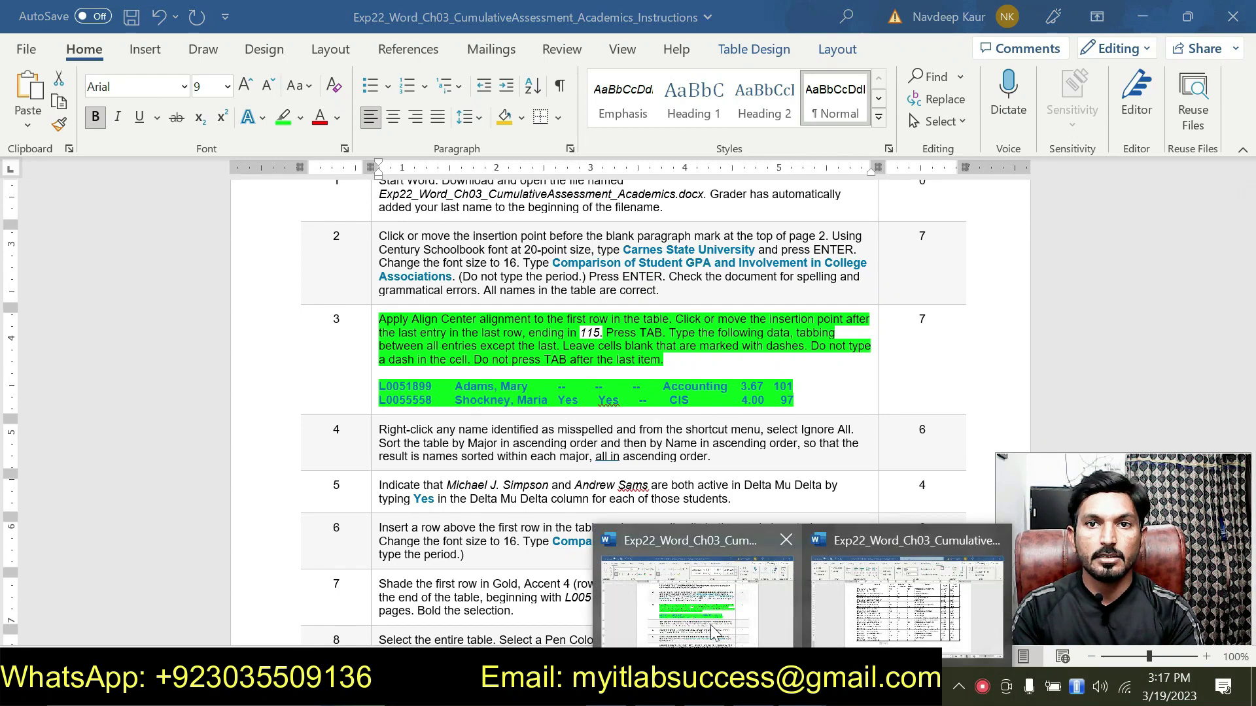
pyautogui.click(699, 614)
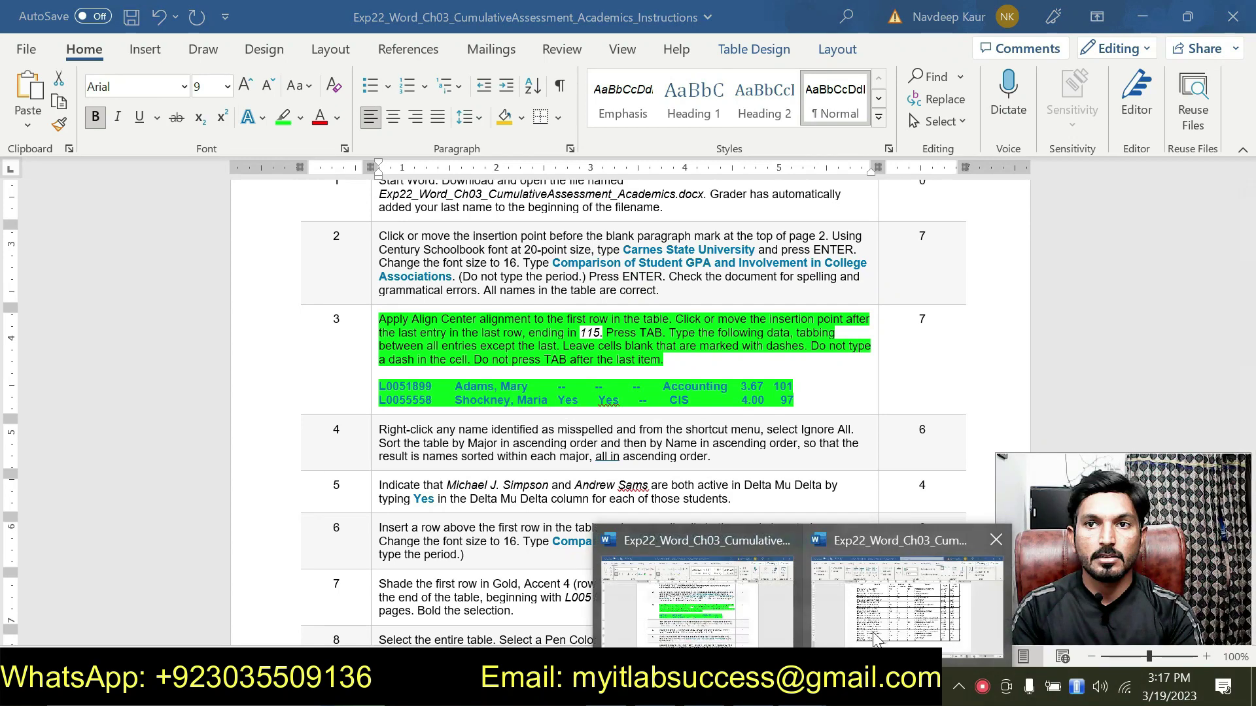
pyautogui.click(991, 575)
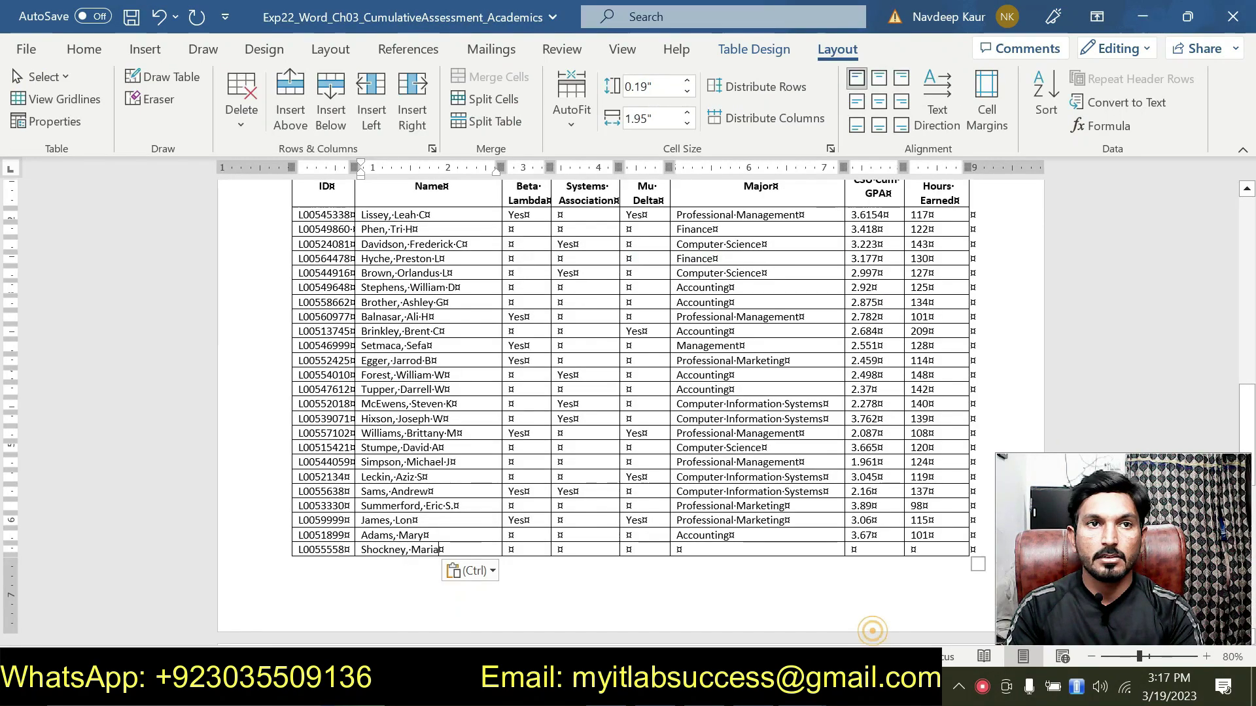
pyautogui.click(507, 549)
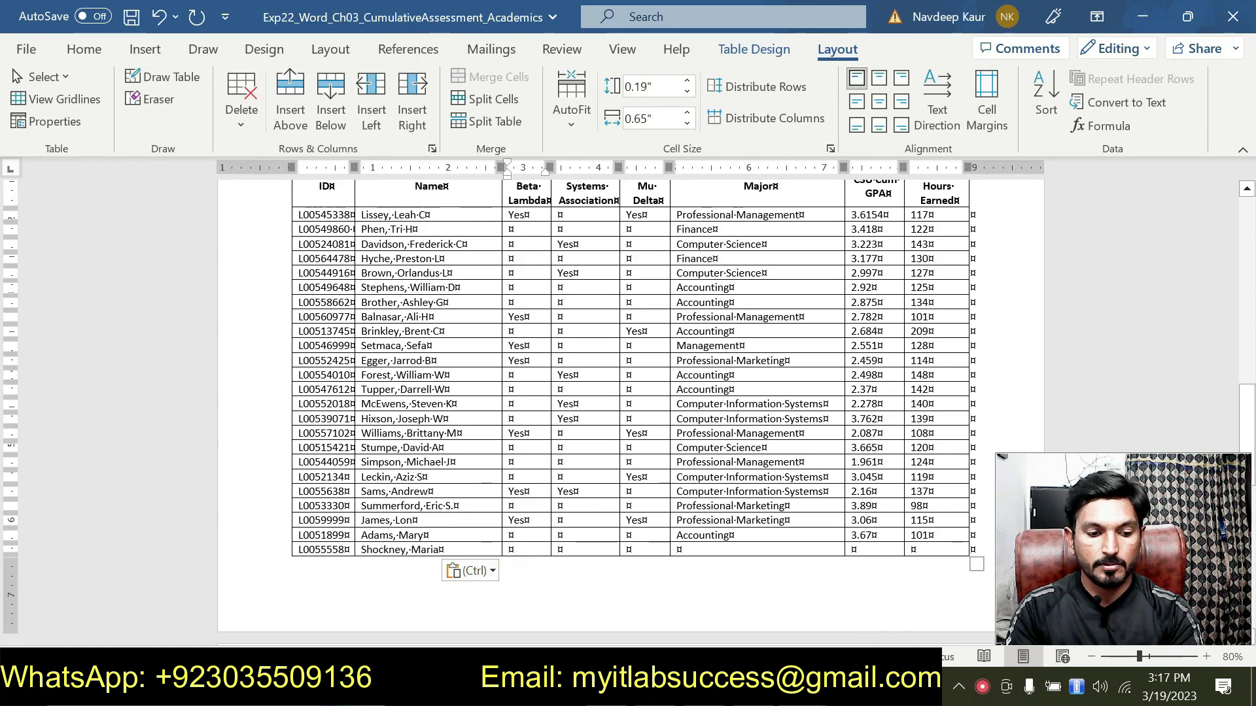
pyautogui.write('Yes')
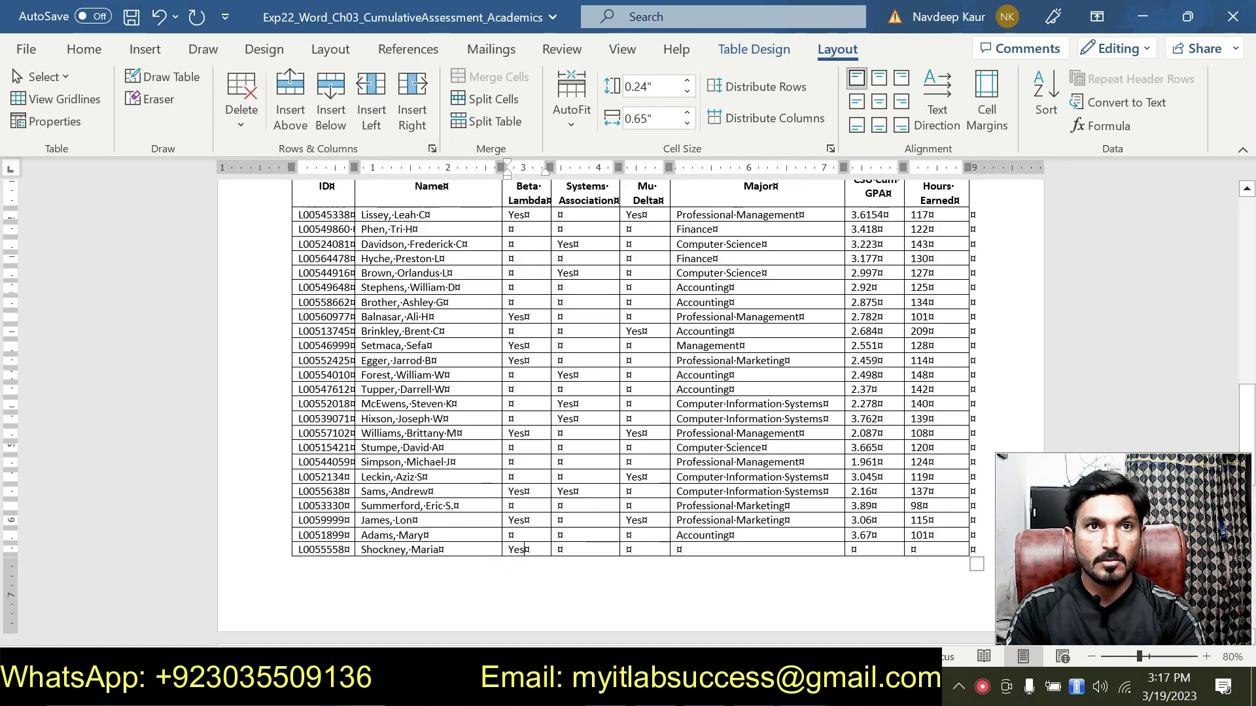
# - Enter "Yes" in the last row's Information Systems Association cell and "CIS" as its Major
pyautogui.click(560, 549)
pyautogui.write('Y')
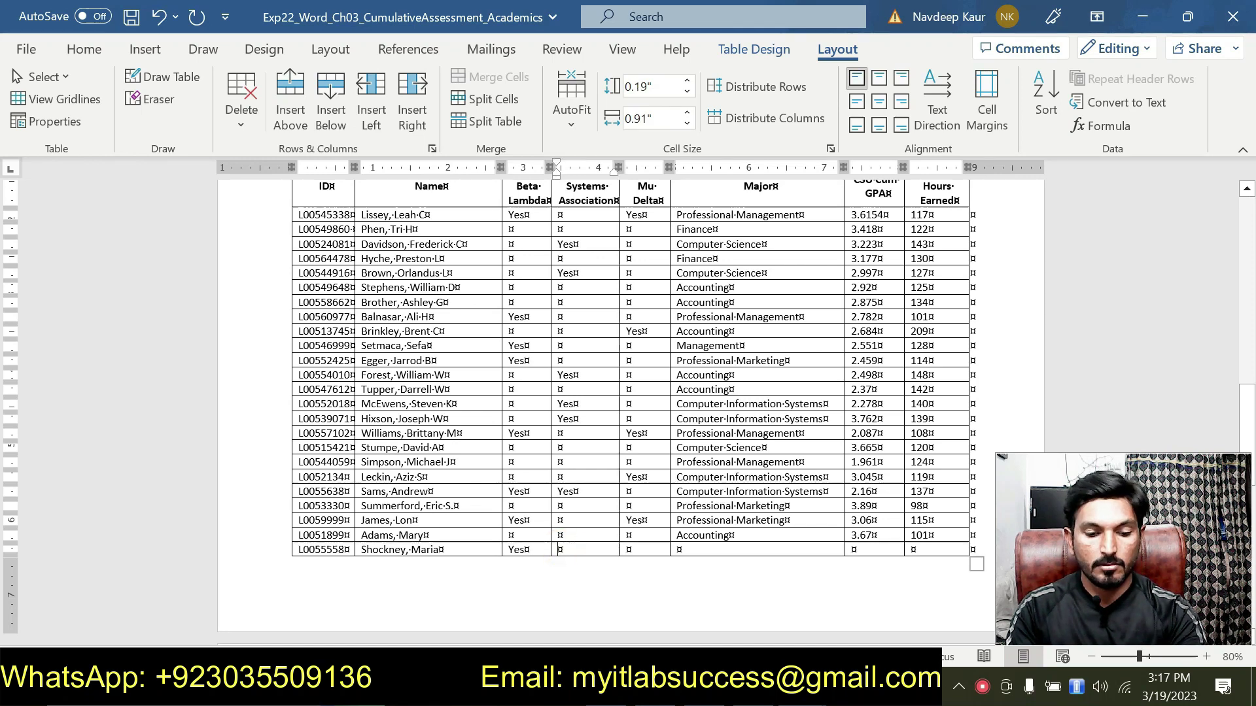
pyautogui.write('es')
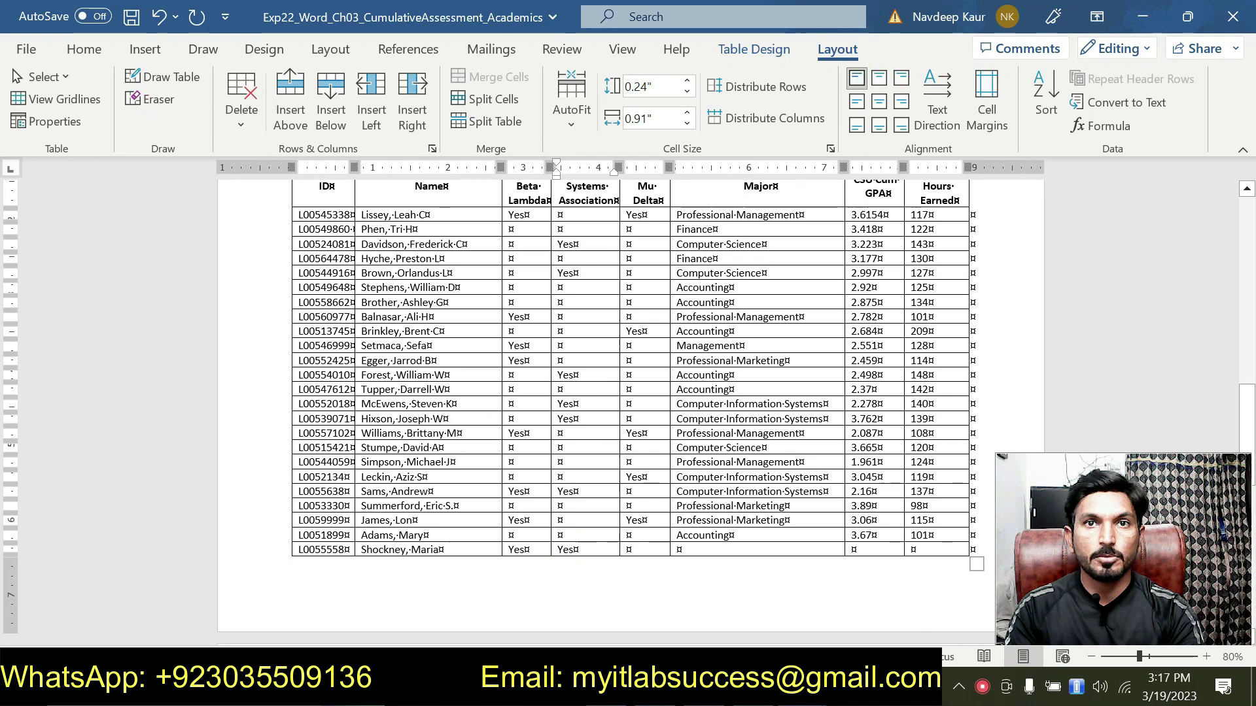
pyautogui.click(679, 549)
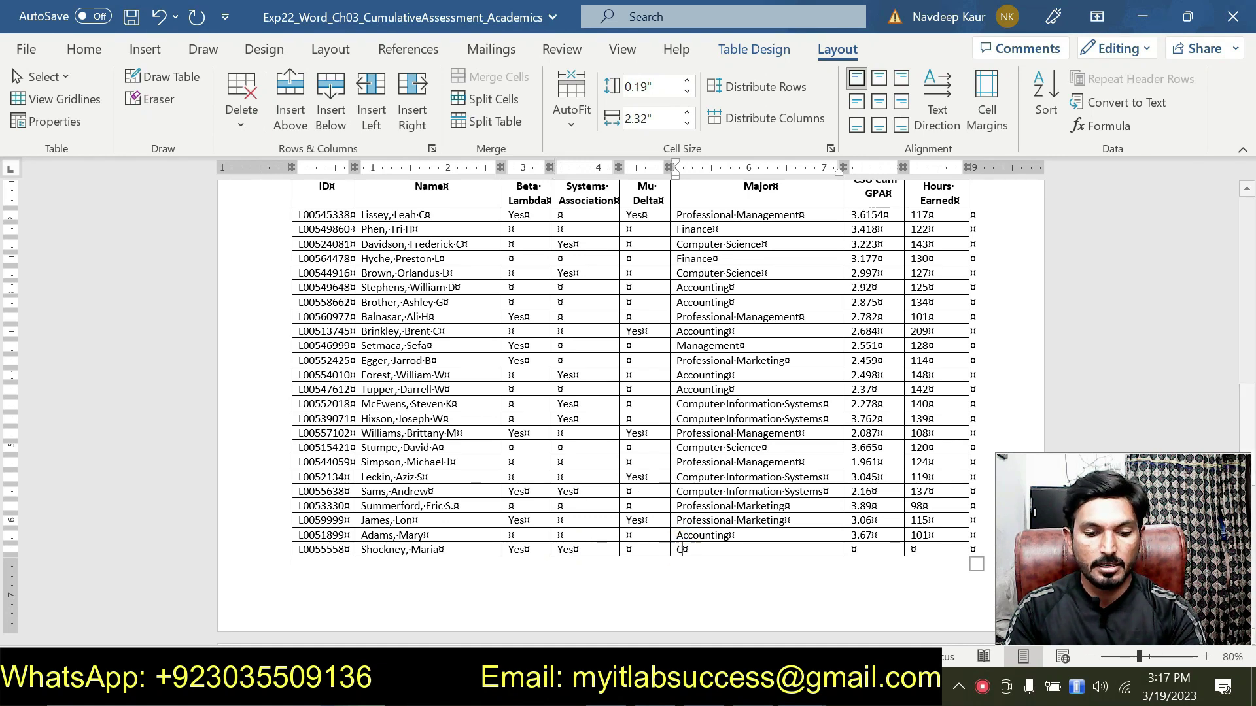
pyautogui.write('CIS')
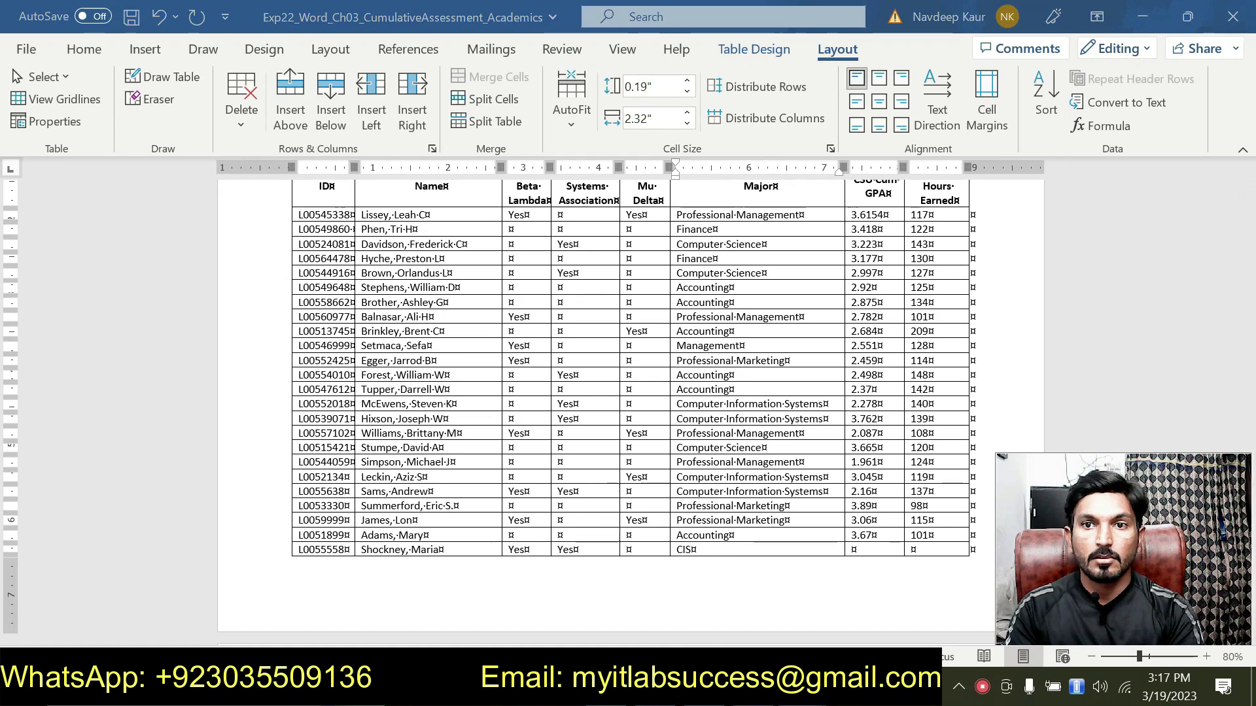
# - Check the second student's remaining values in the instructions and enter 4.00 as the GPA and 97 as the Hours Earned in the last row
pyautogui.moveTo(750, 627)
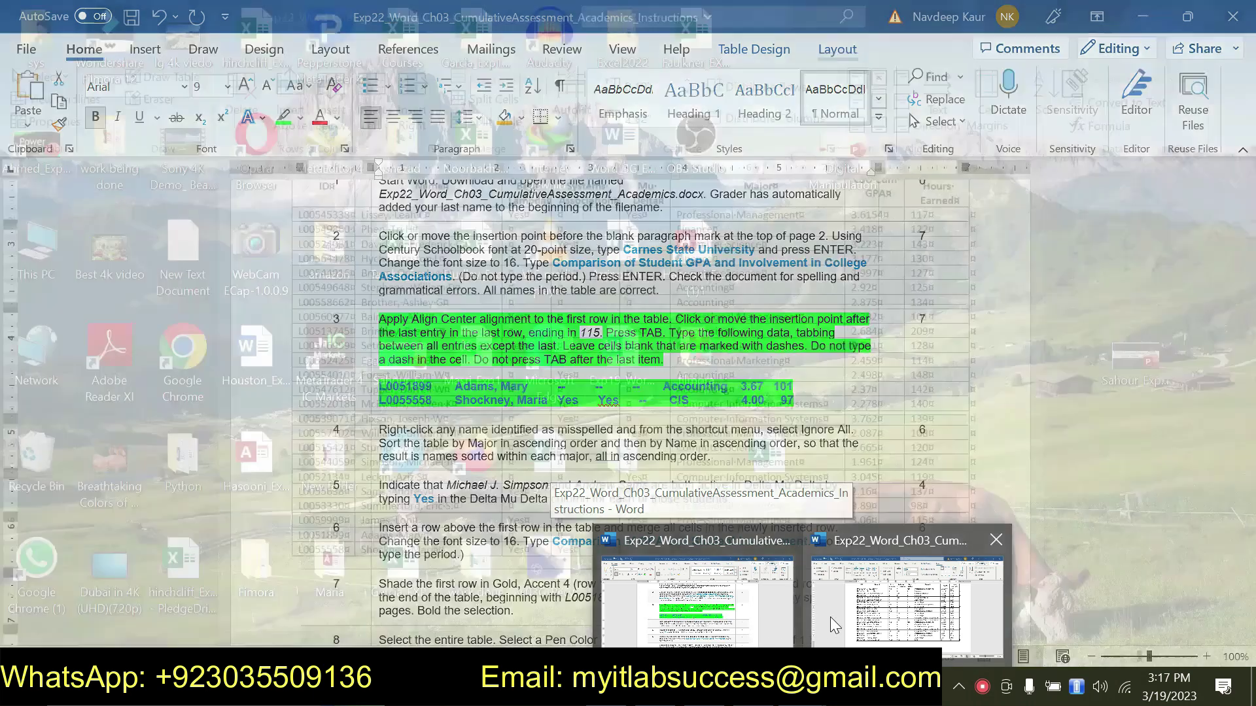
pyautogui.click(827, 617)
pyautogui.click(850, 550)
pyautogui.write('4')
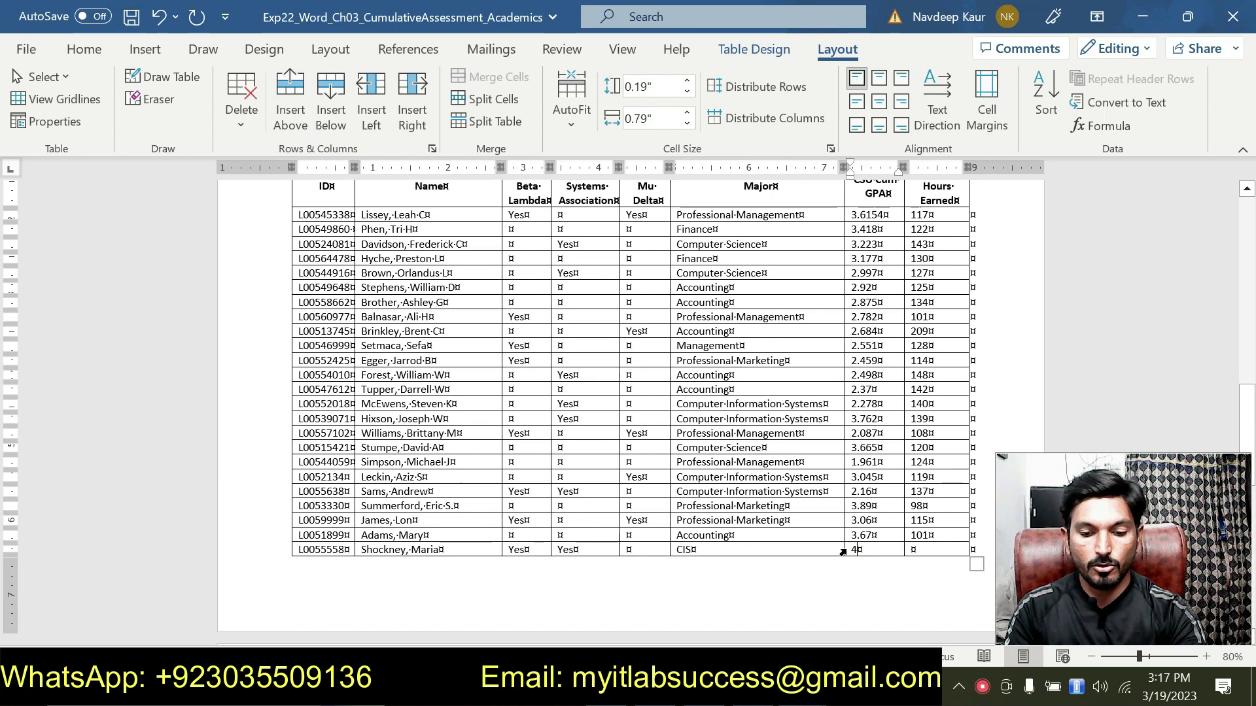
pyautogui.click(913, 550)
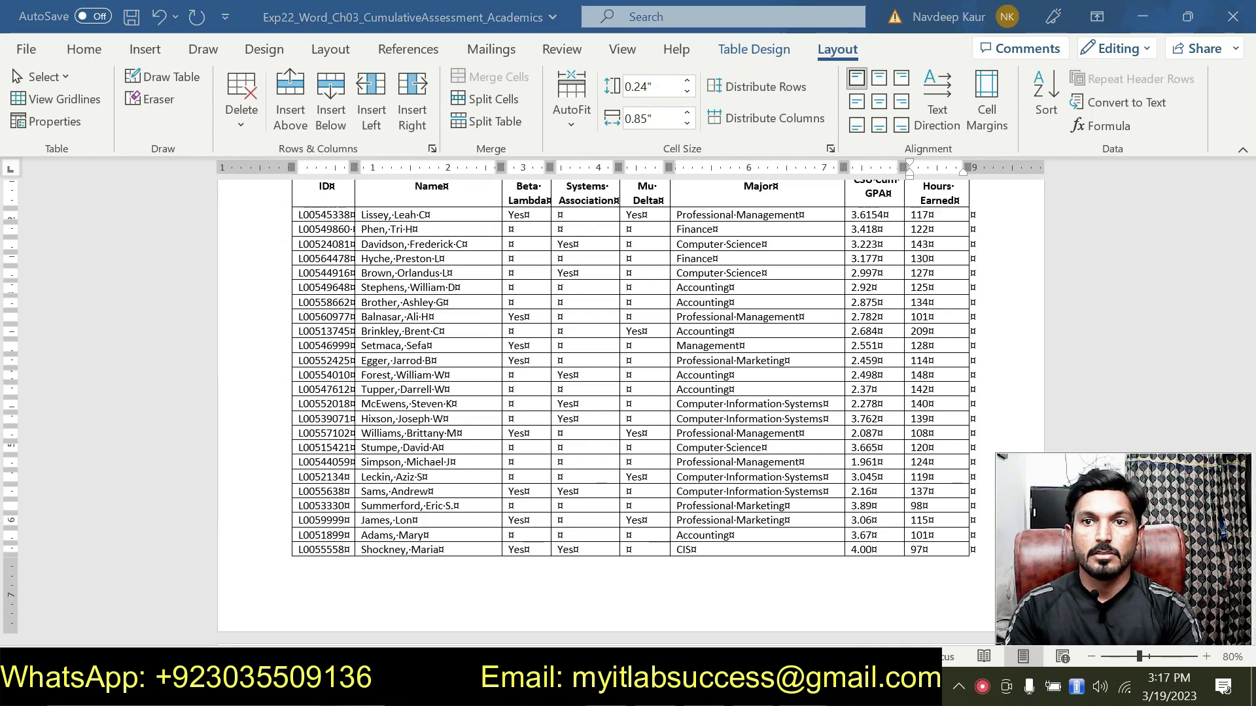
# - In the instructions document, remove the green highlight from step 3 and highlight the step 4 text in green
pyautogui.click(748, 638)
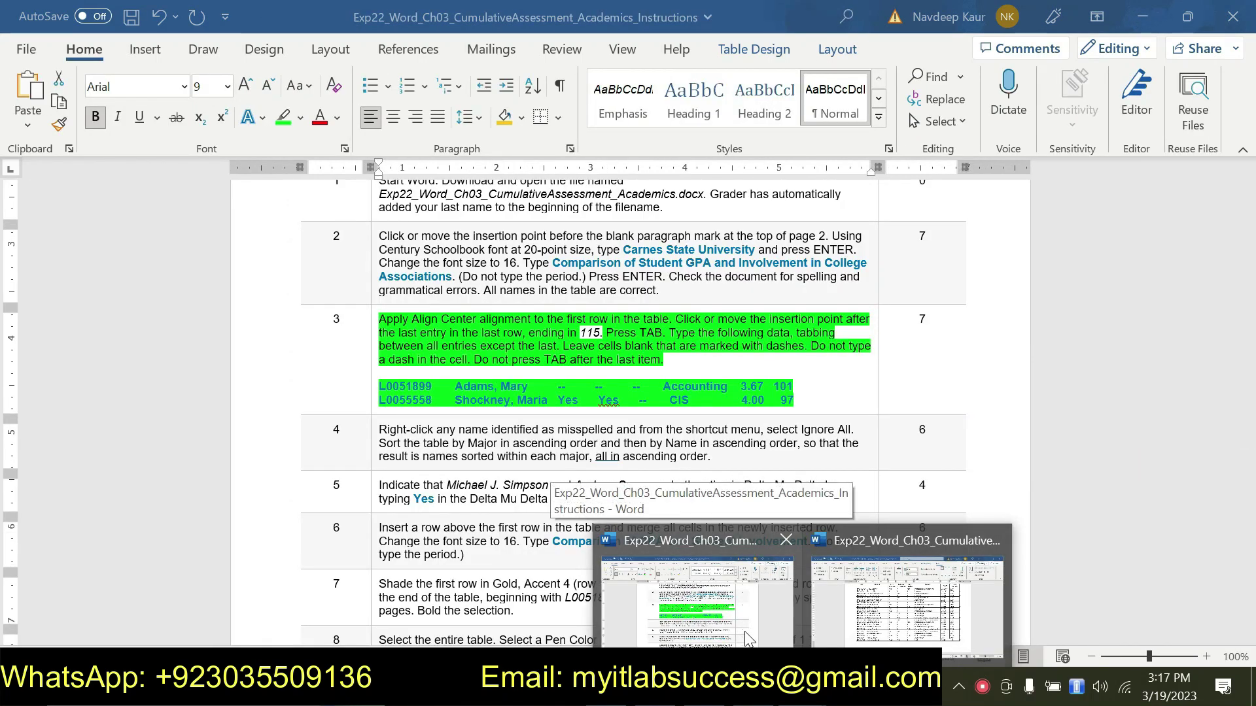
pyautogui.click(745, 632)
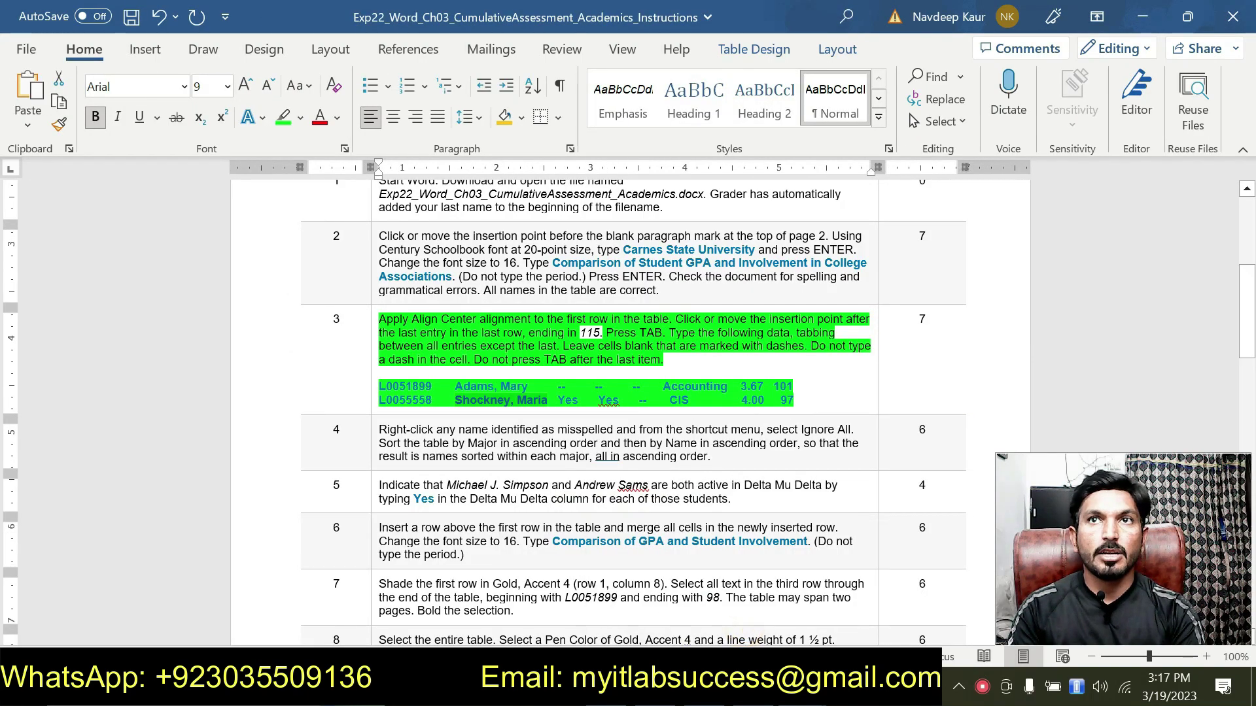
pyautogui.moveTo(795, 401); pyautogui.dragTo(379, 319)
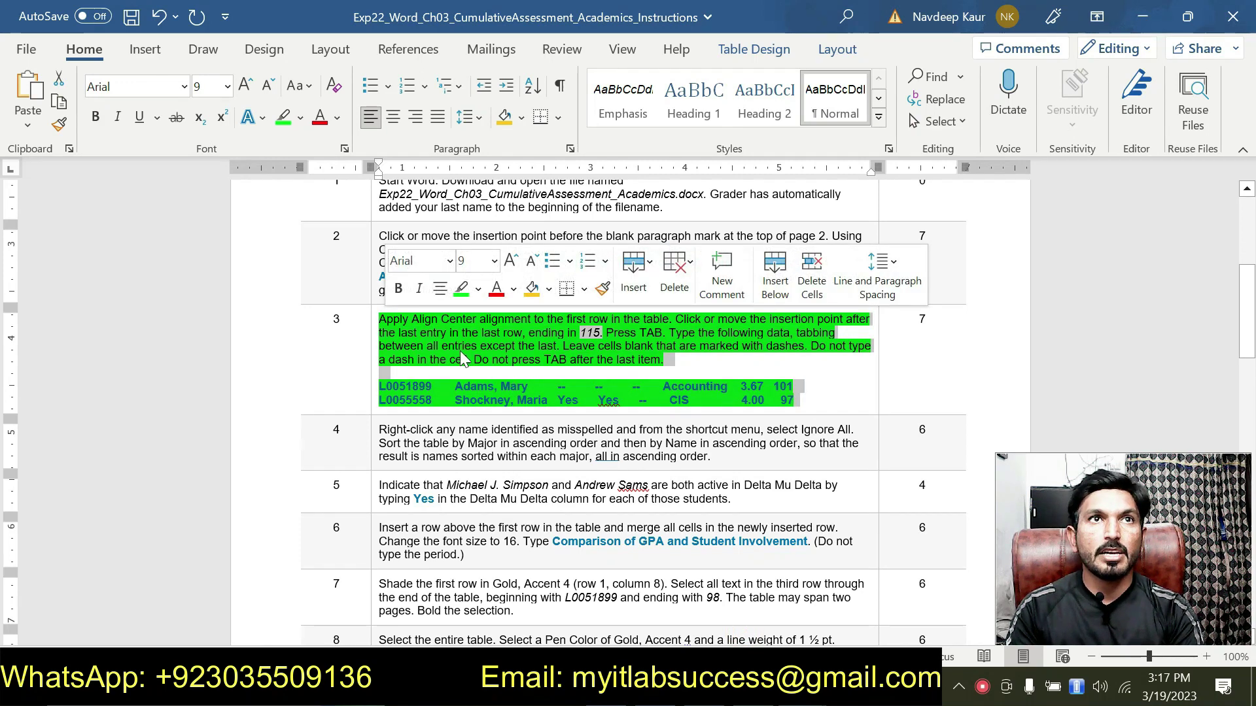
pyautogui.click(467, 299)
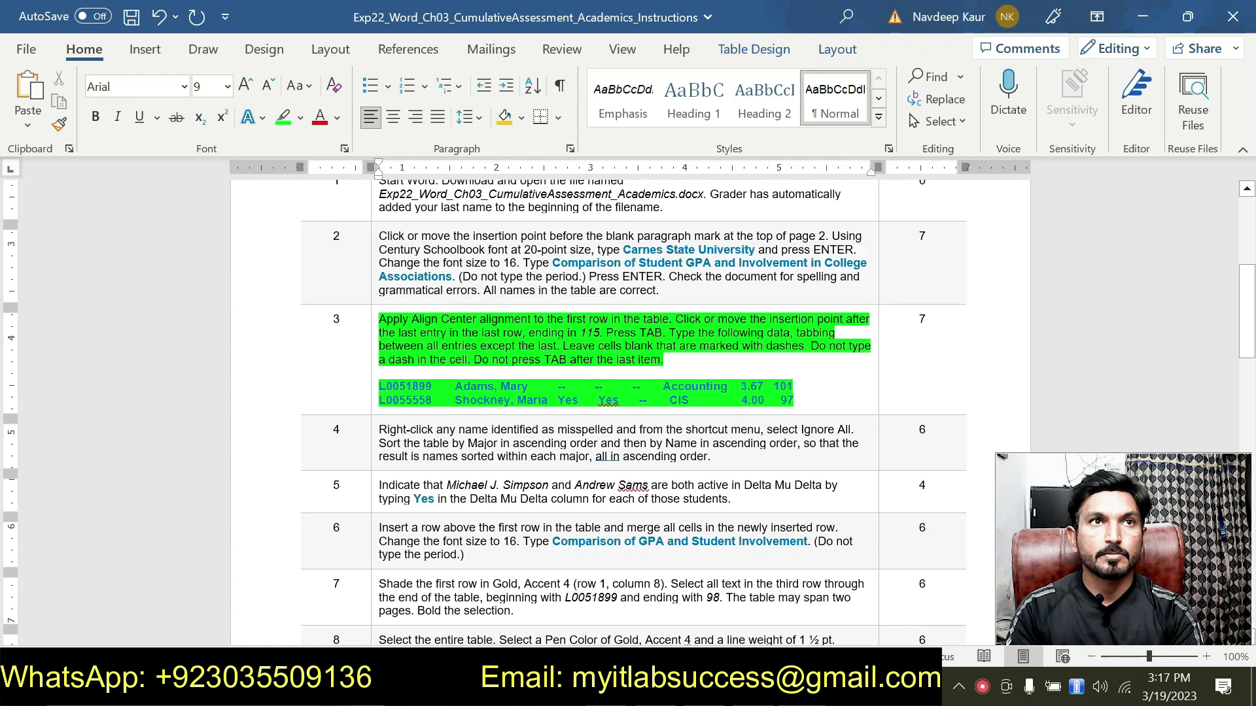
pyautogui.moveTo(379, 319); pyautogui.dragTo(778, 397)
pyautogui.moveTo(453, 444); pyautogui.dragTo(718, 456)
pyautogui.tripleClick(718, 456)
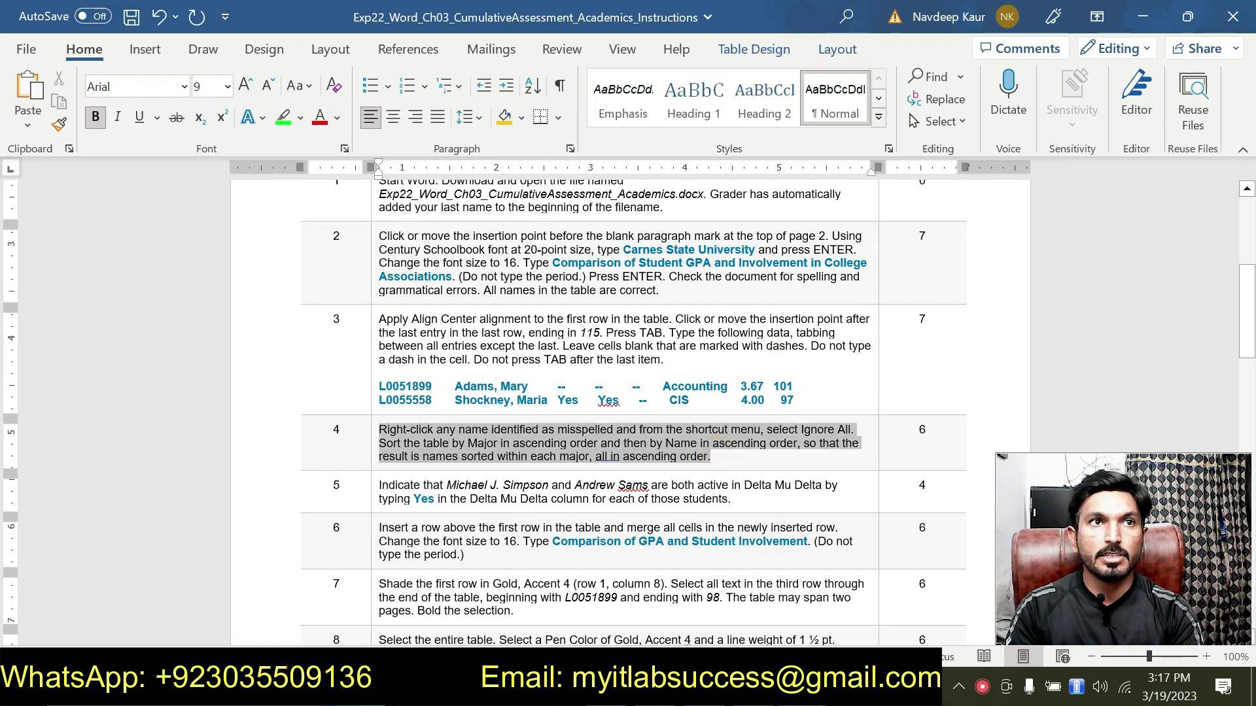
pyautogui.click(464, 400)
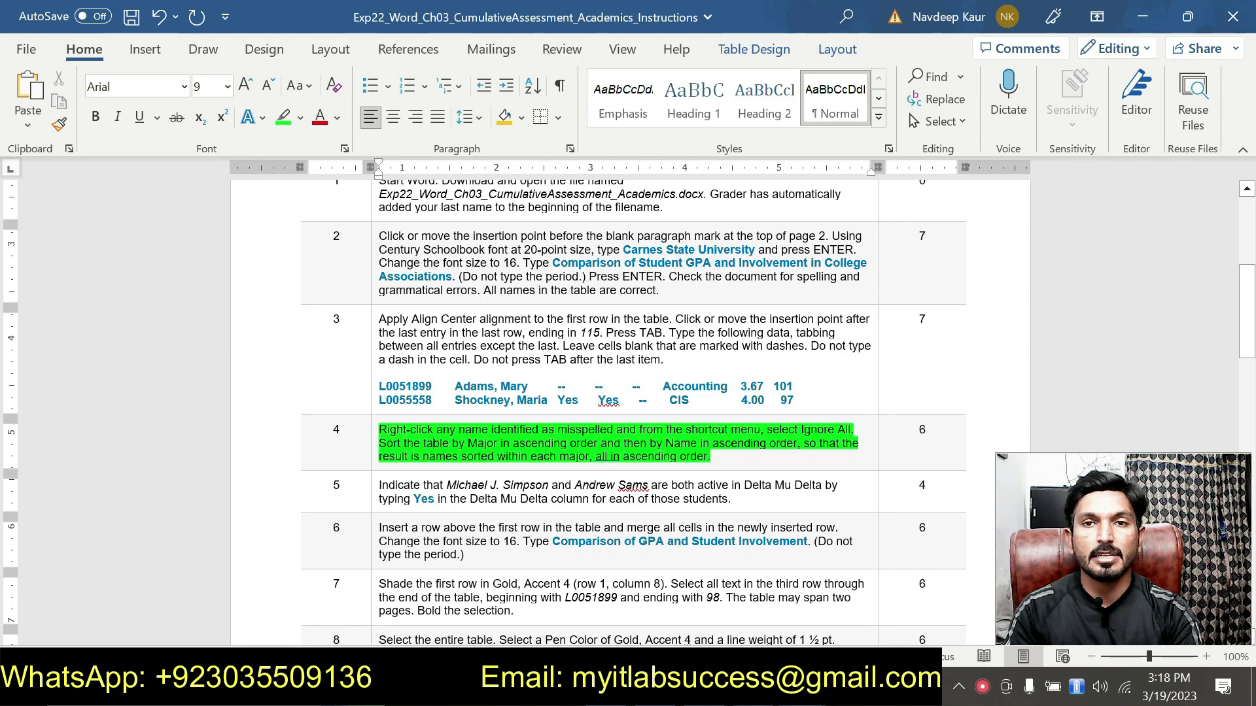
# - In the Academics document, set up a sort of the entire student table by Major and then by Name, both ascending, with a header row
pyautogui.click(802, 686)
pyautogui.click(854, 610)
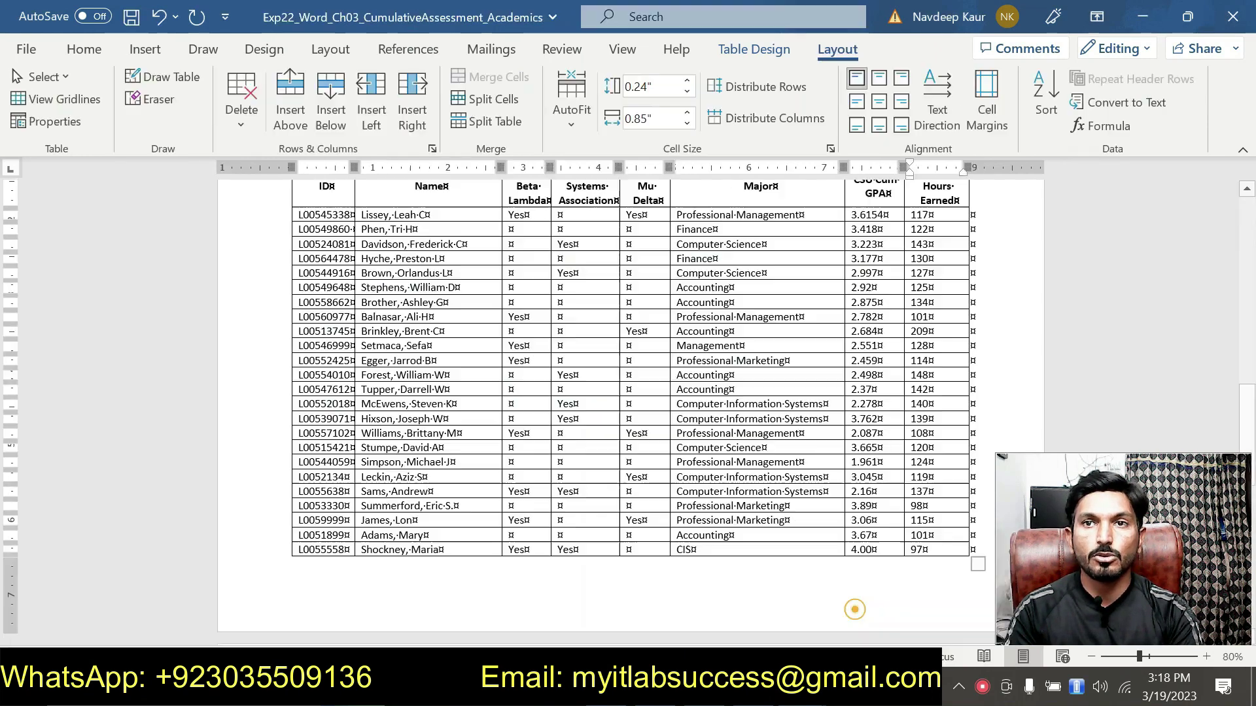
pyautogui.click(406, 373)
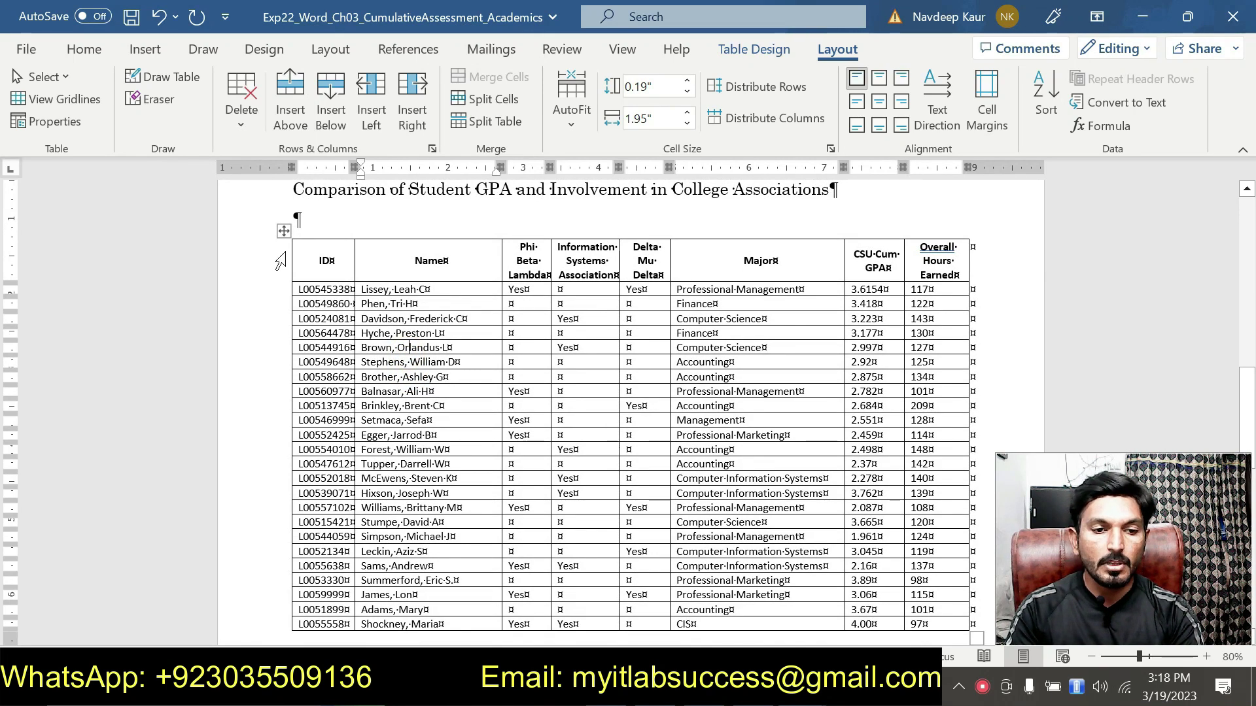
pyautogui.click(283, 230)
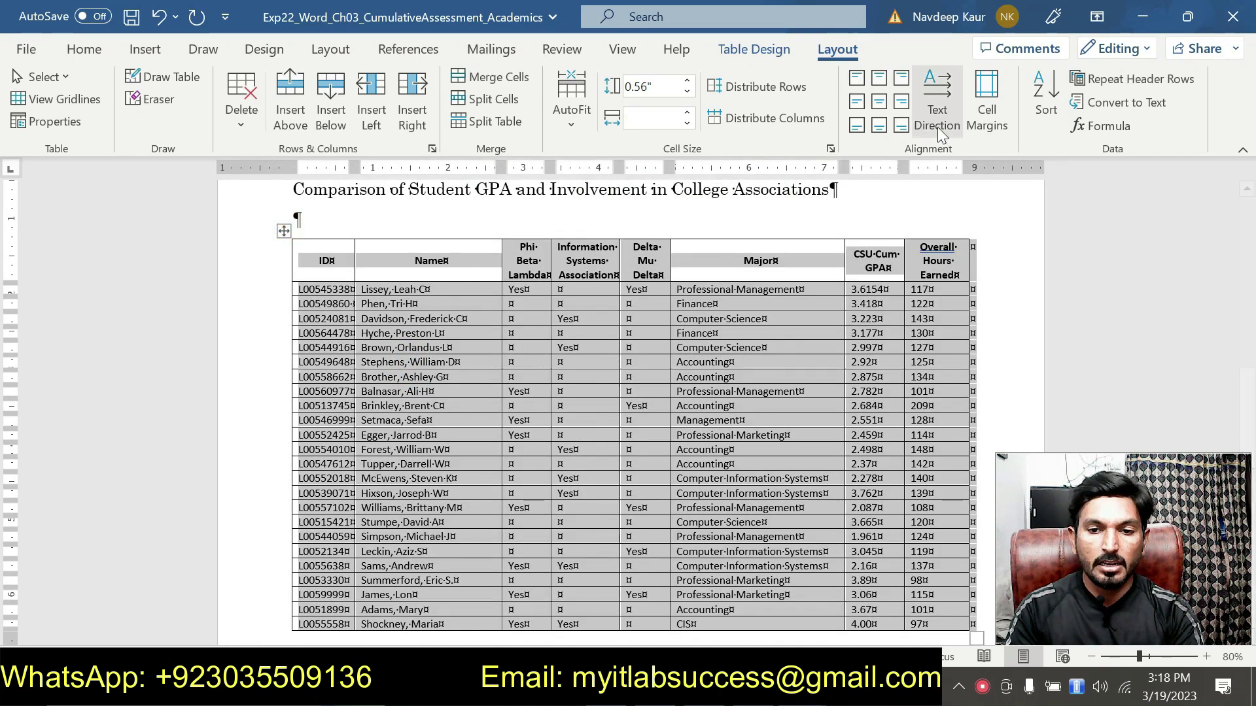
pyautogui.click(1045, 98)
pyautogui.moveTo(496, 171); pyautogui.dragTo(445, 170)
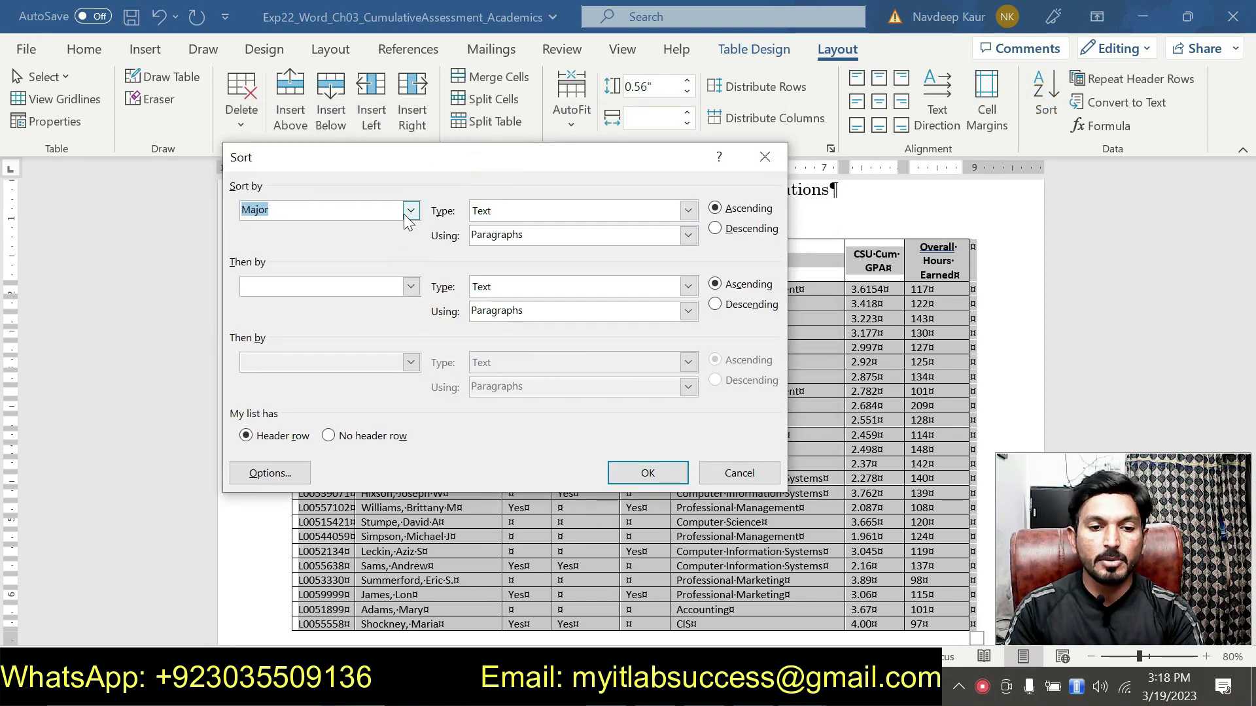
pyautogui.click(410, 286)
pyautogui.click(347, 327)
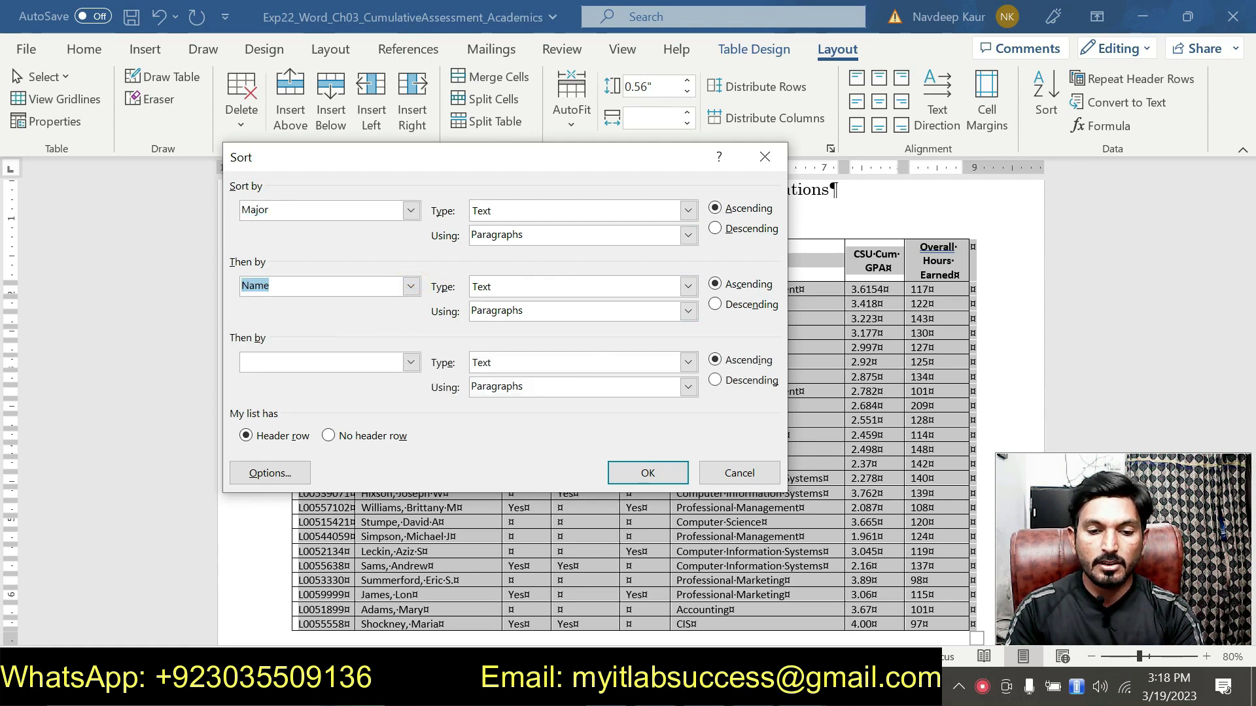
# - Check the sort settings against step 4 of the instructions, apply the sort and review the reordered table
pyautogui.moveTo(801, 687)
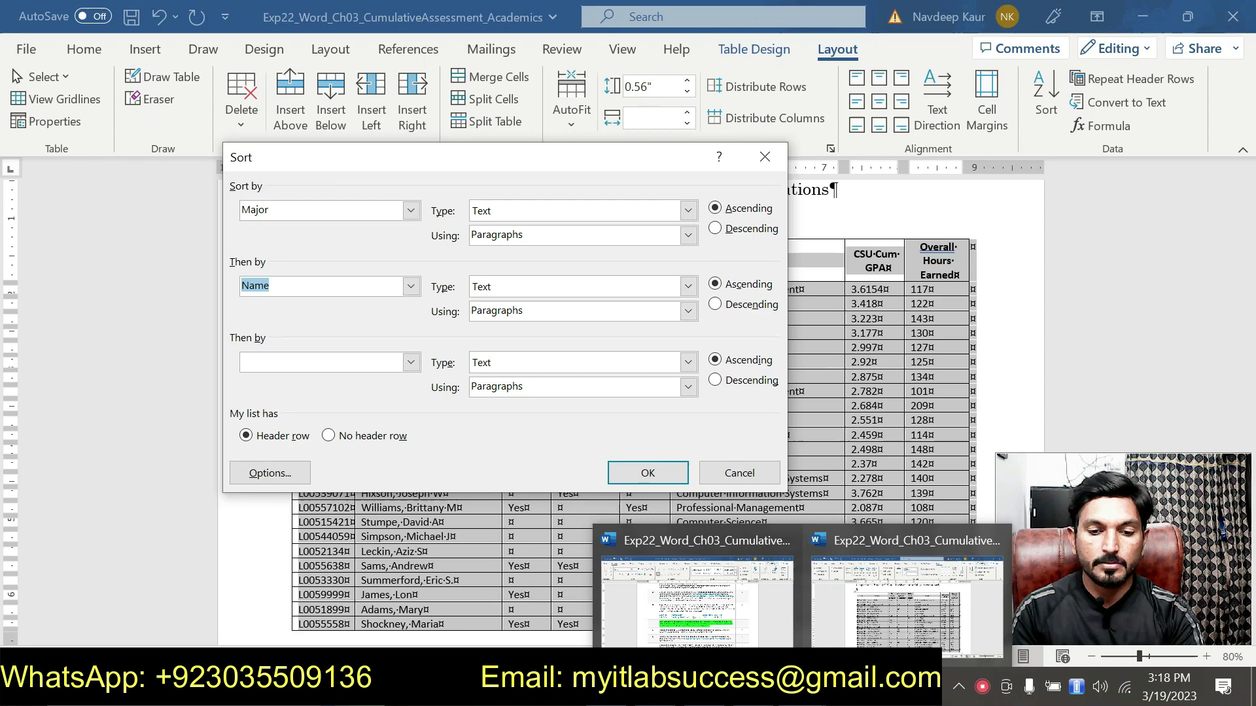
pyautogui.click(700, 589)
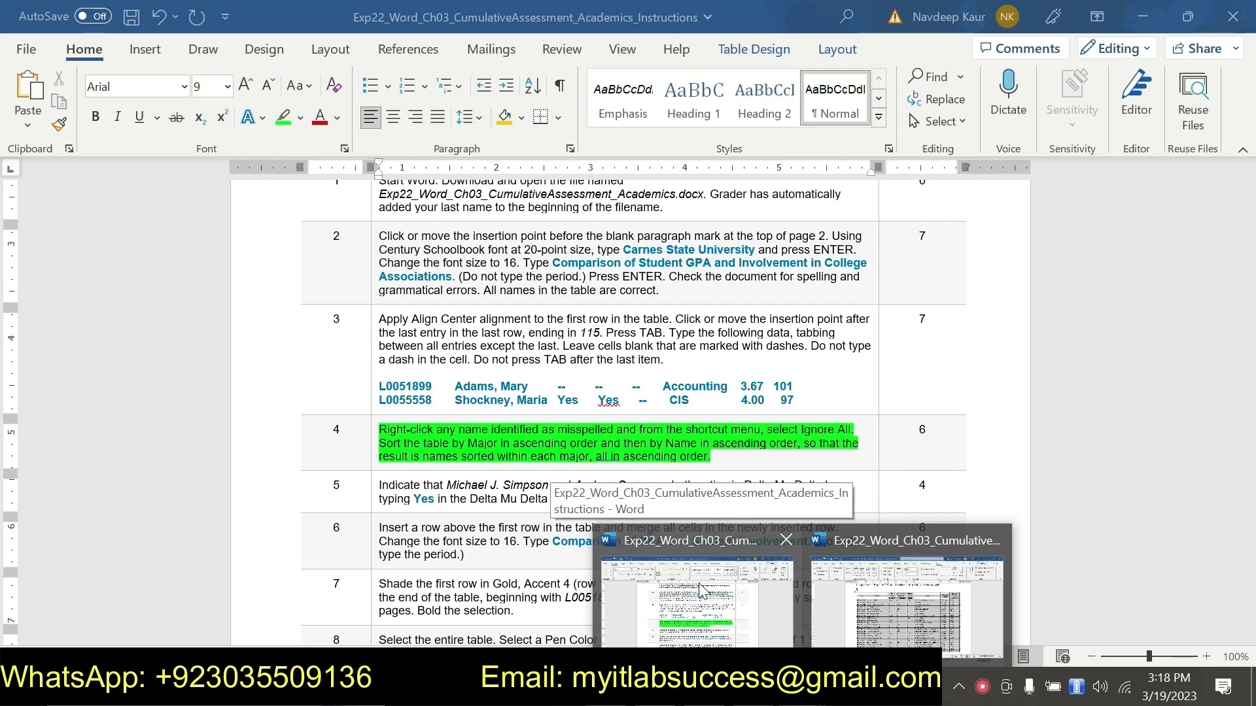
pyautogui.click(854, 586)
pyautogui.moveTo(574, 171); pyautogui.dragTo(552, 527)
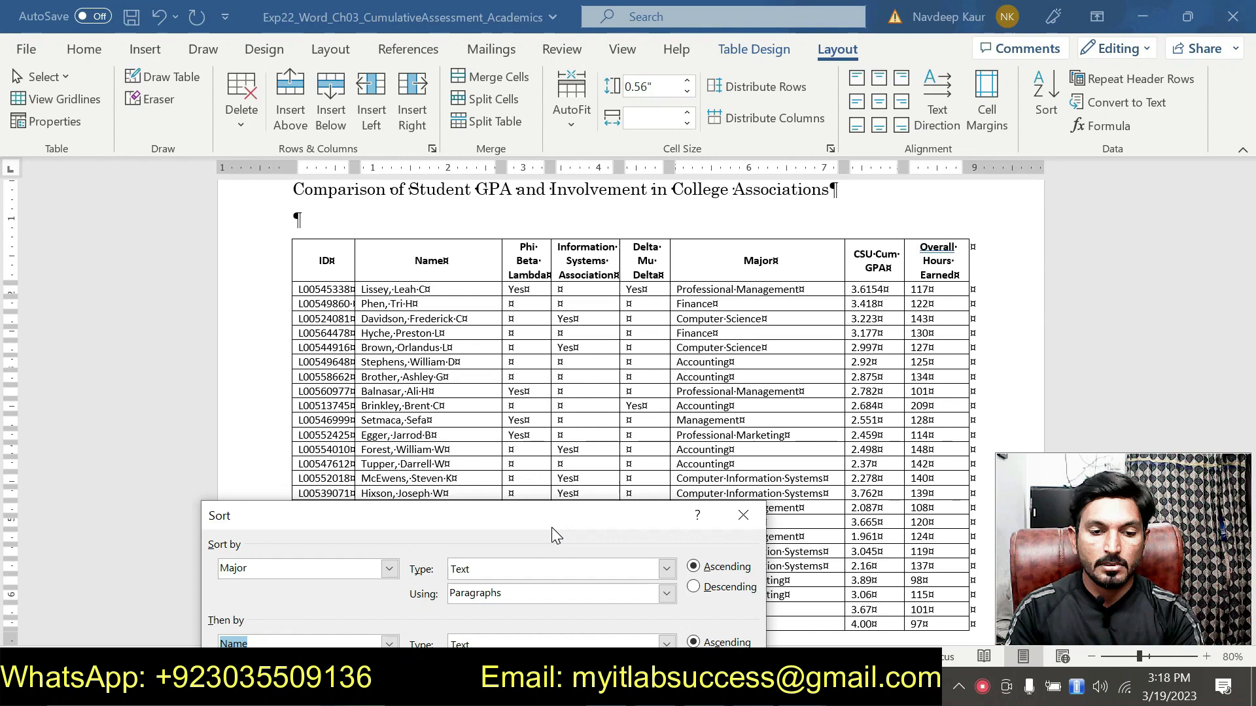
pyautogui.moveTo(552, 527); pyautogui.dragTo(567, 121)
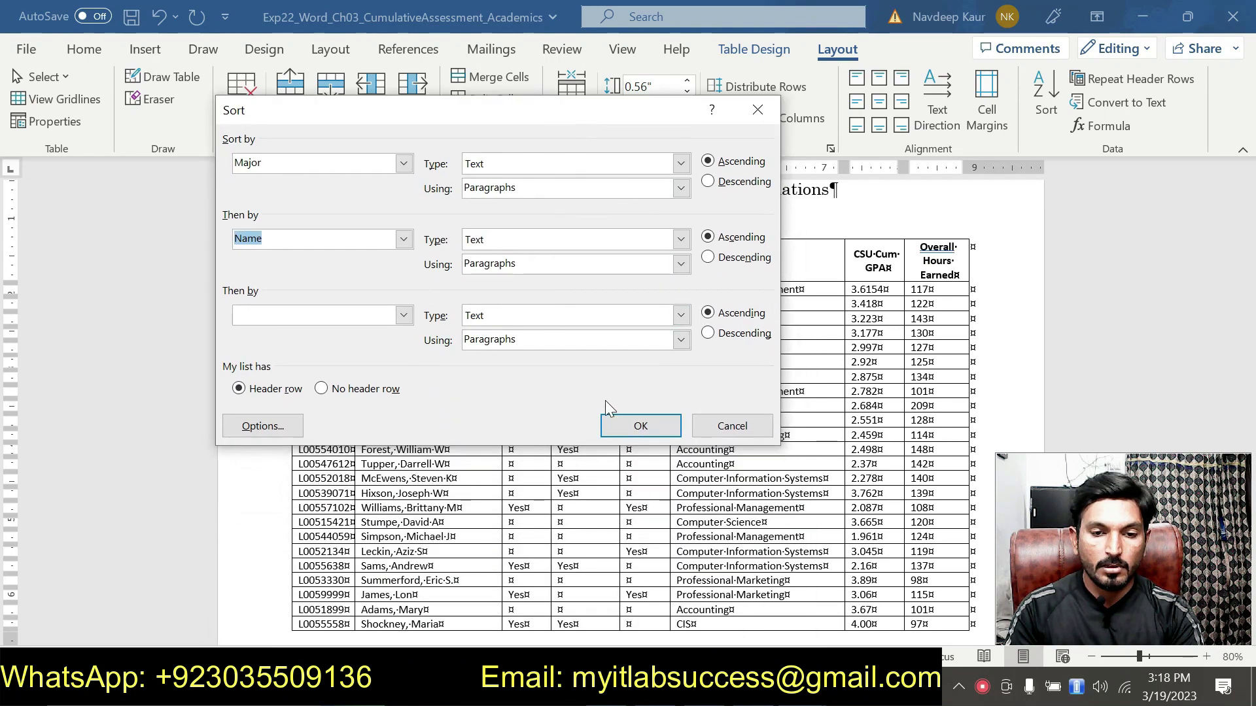
pyautogui.click(630, 426)
pyautogui.scroll(-3, 671, 471)
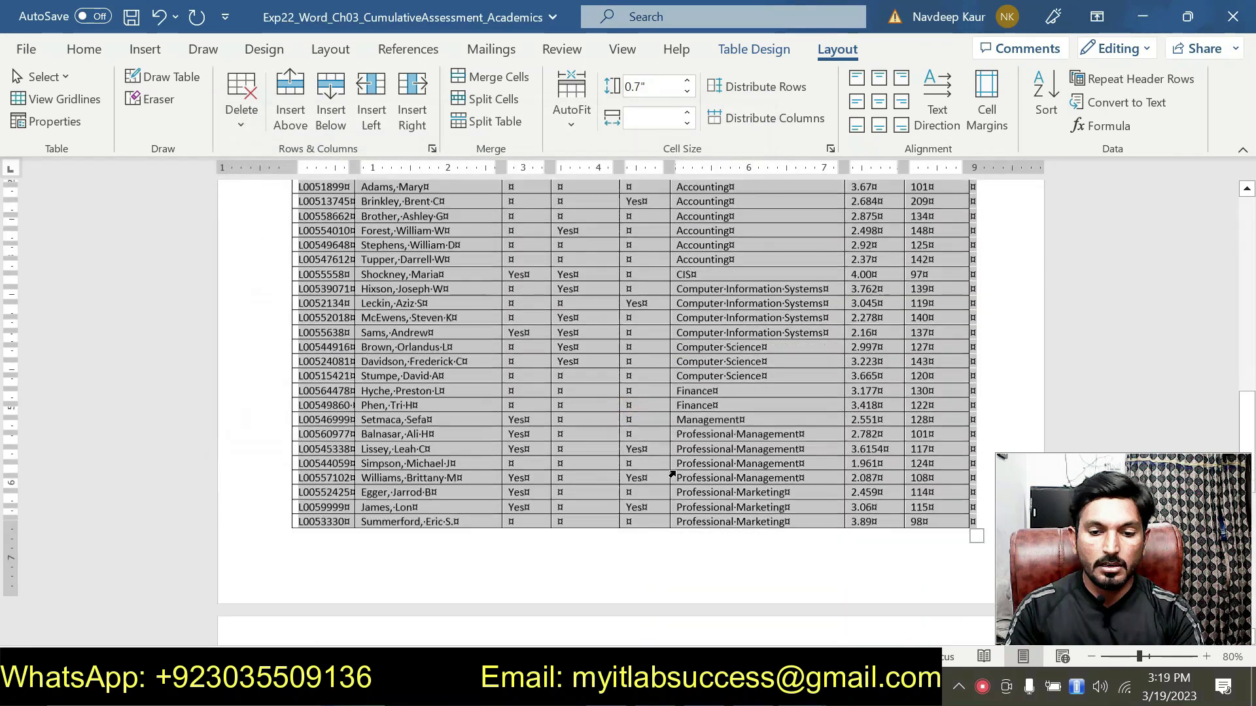
pyautogui.scroll(2, 670, 471)
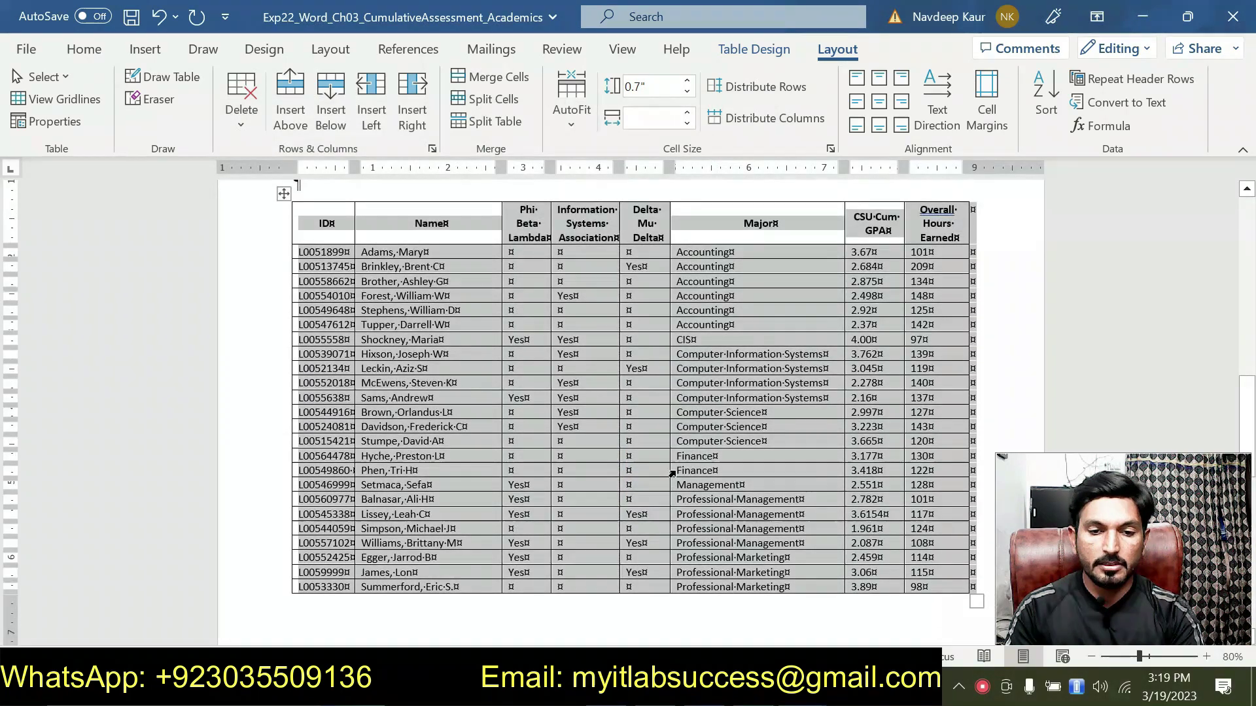
pyautogui.click(614, 476)
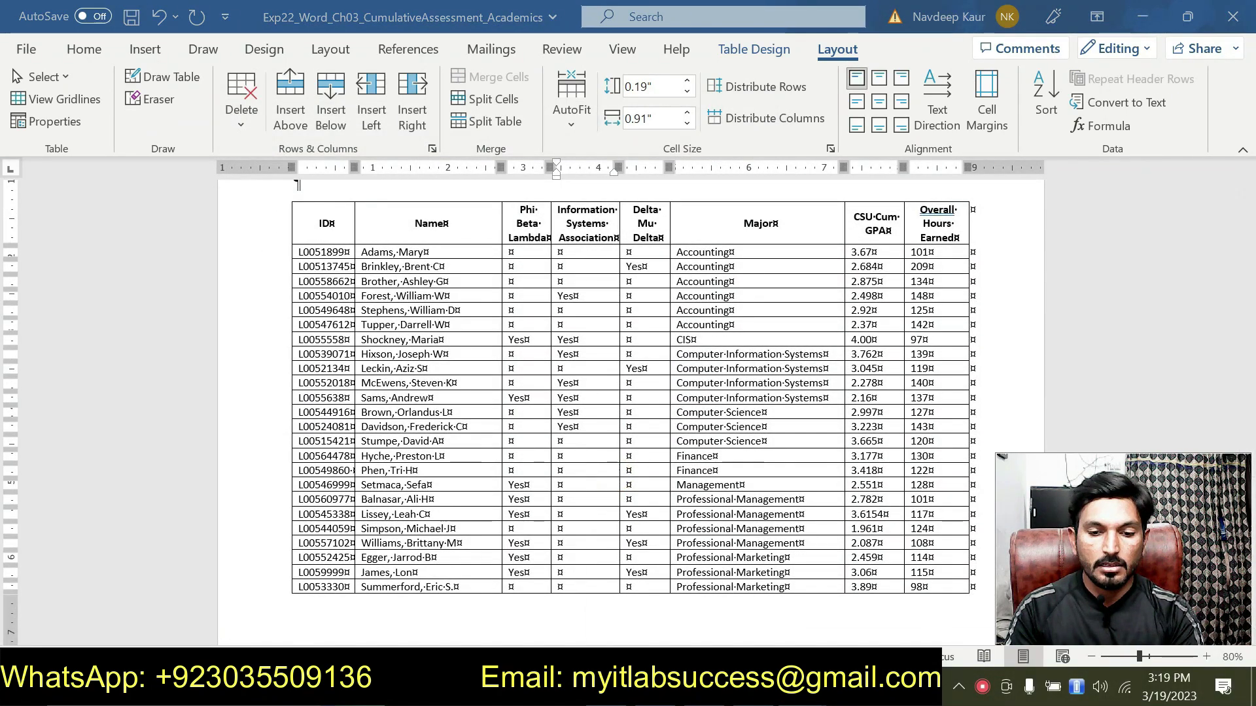
# - In the instructions document, remove the green highlight from step 4 and highlight the step 5 text in green
pyautogui.click(695, 611)
pyautogui.moveTo(710, 458); pyautogui.dragTo(379, 430)
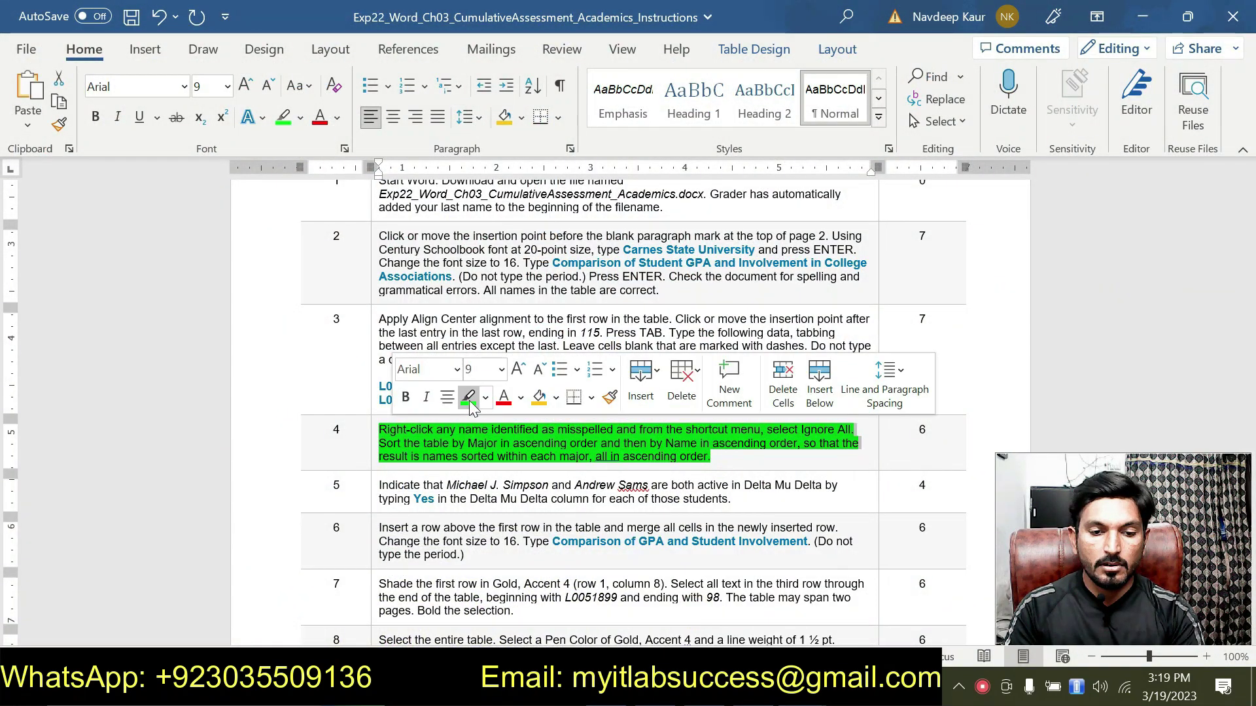
pyautogui.click(469, 397)
pyautogui.scroll(-3, 533, 476)
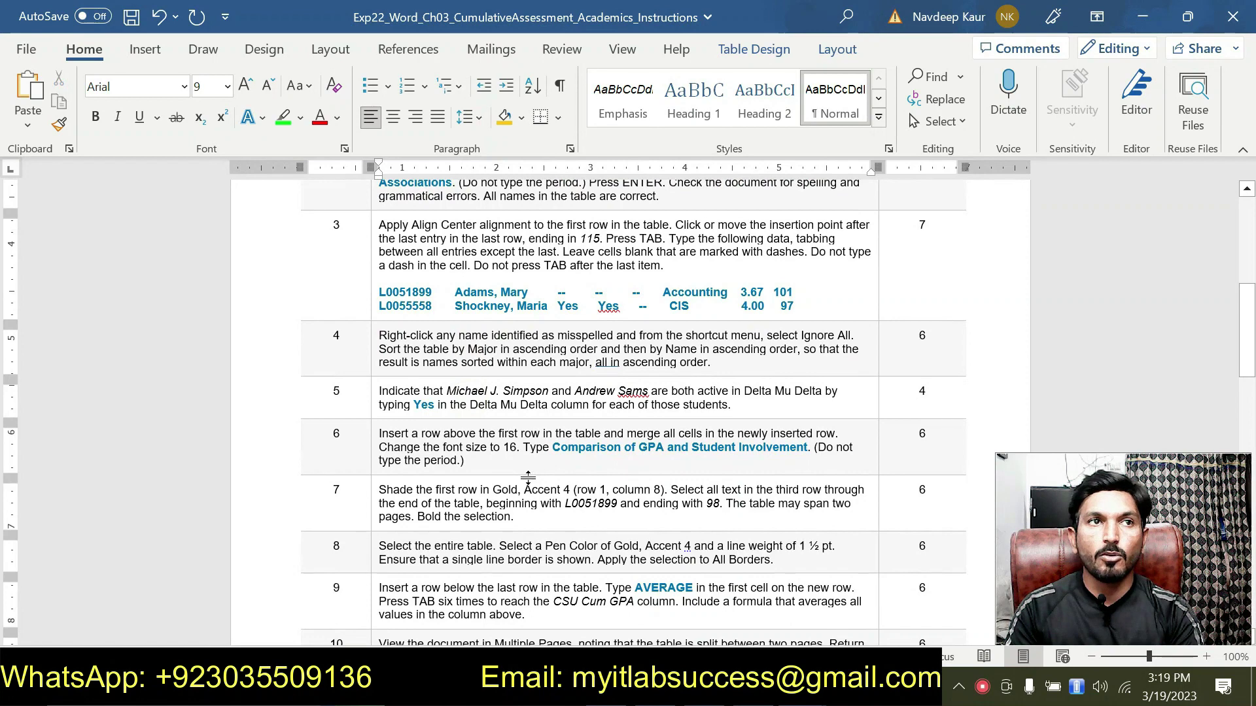
pyautogui.moveTo(732, 406); pyautogui.dragTo(379, 390)
pyautogui.click(461, 361)
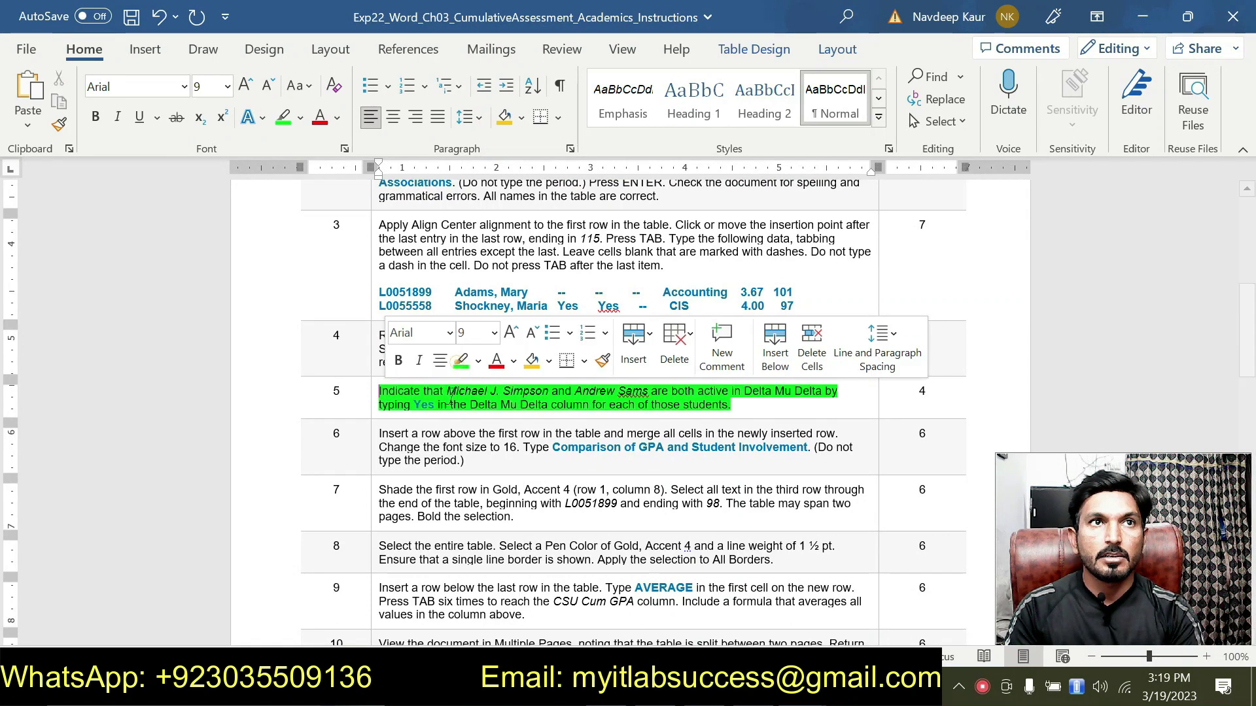
# - Read step 5 and enter "Yes" in the Delta Mu Delta cell of the first student it names, in the Academics table
pyautogui.click(425, 409)
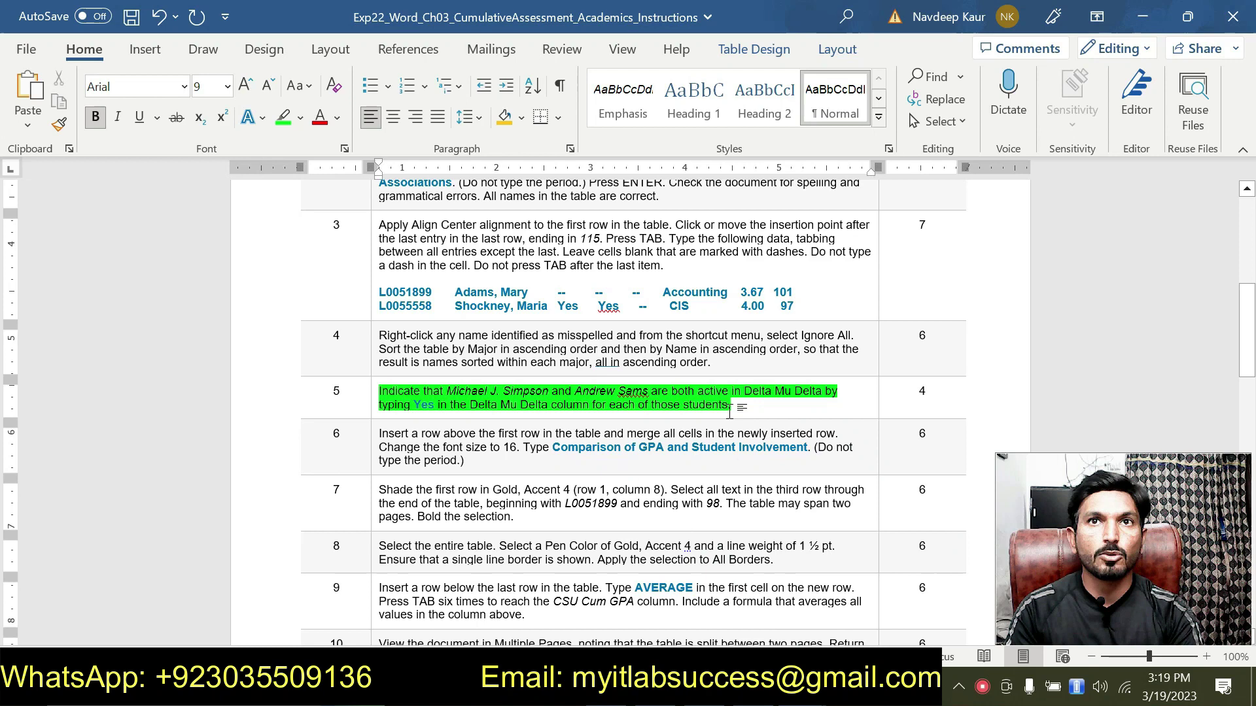
pyautogui.click(481, 391)
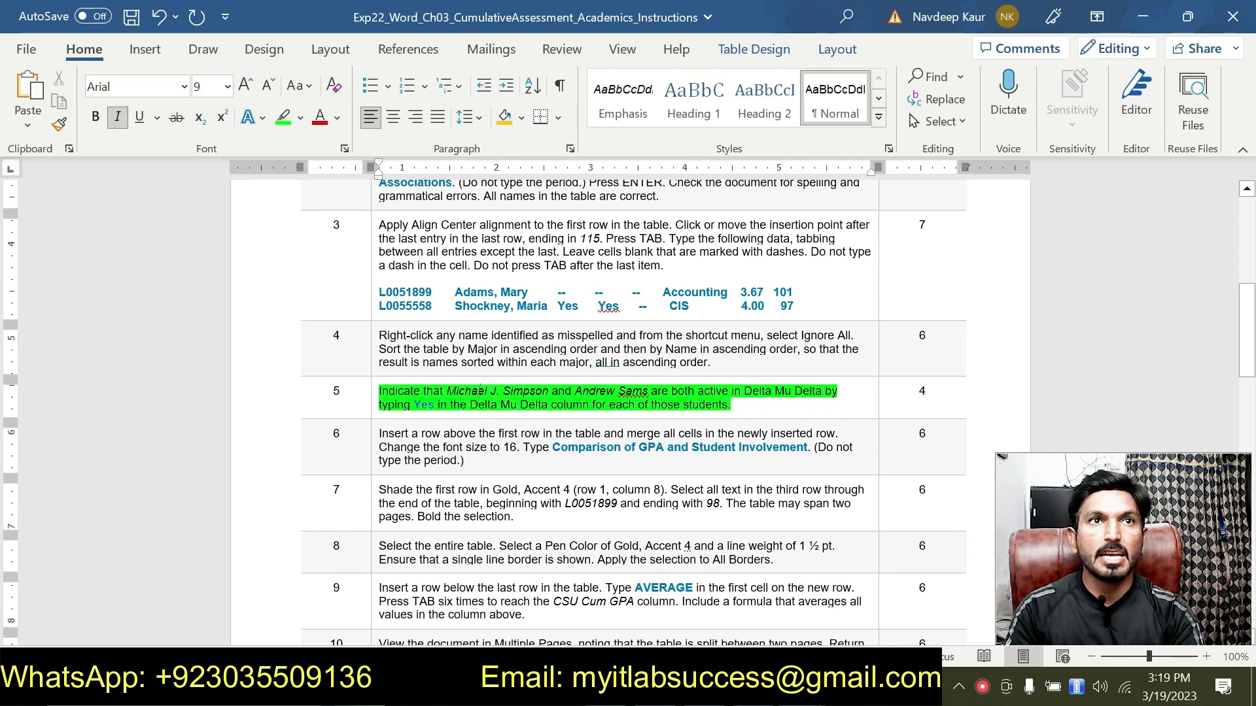
pyautogui.click(424, 405)
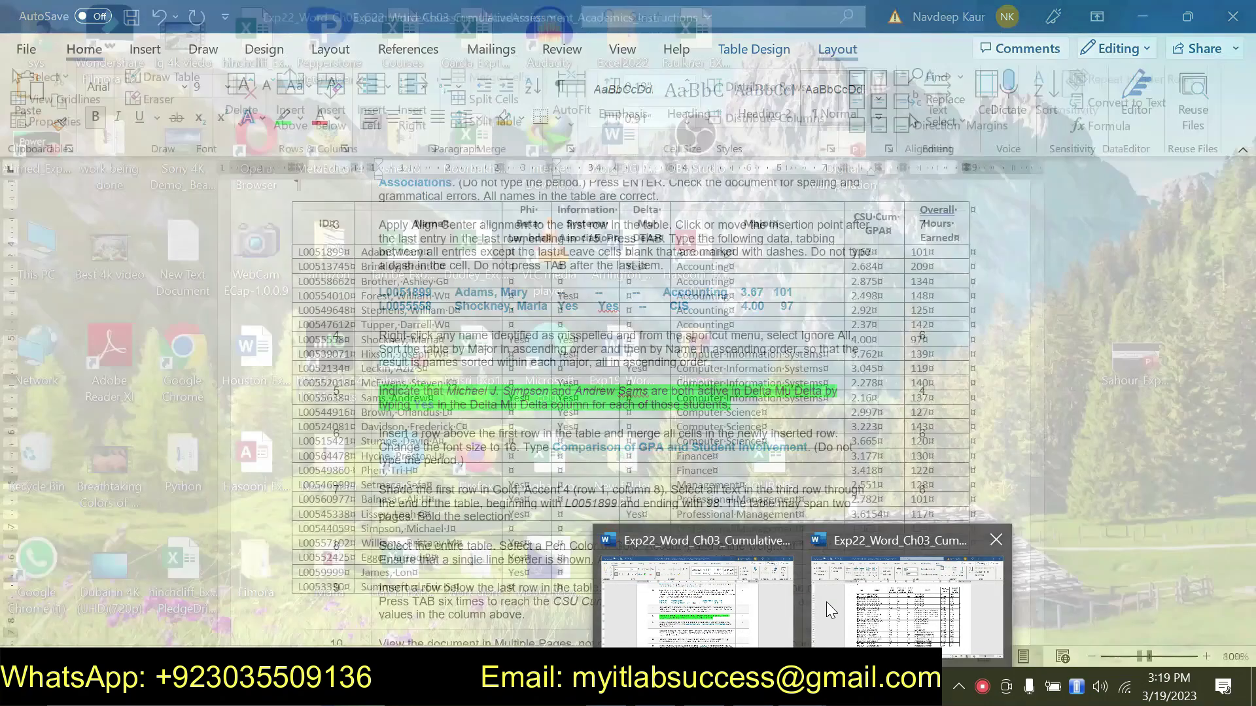
pyautogui.click(833, 605)
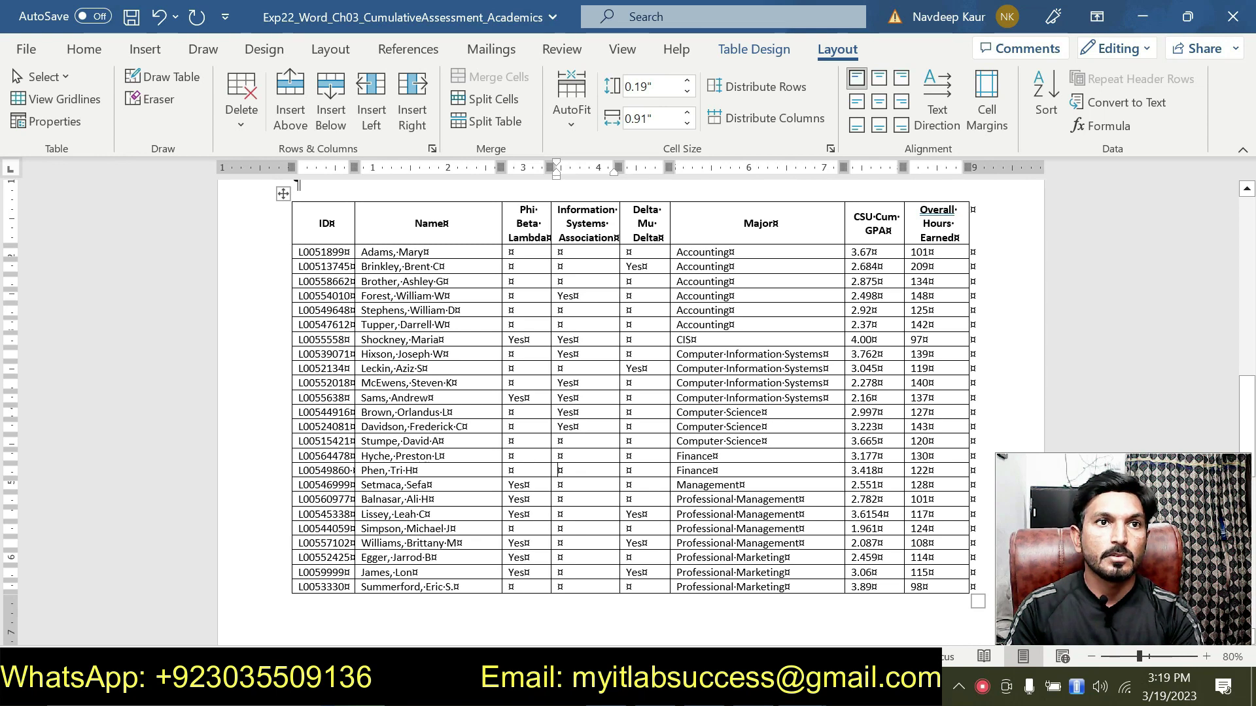
pyautogui.click(451, 529)
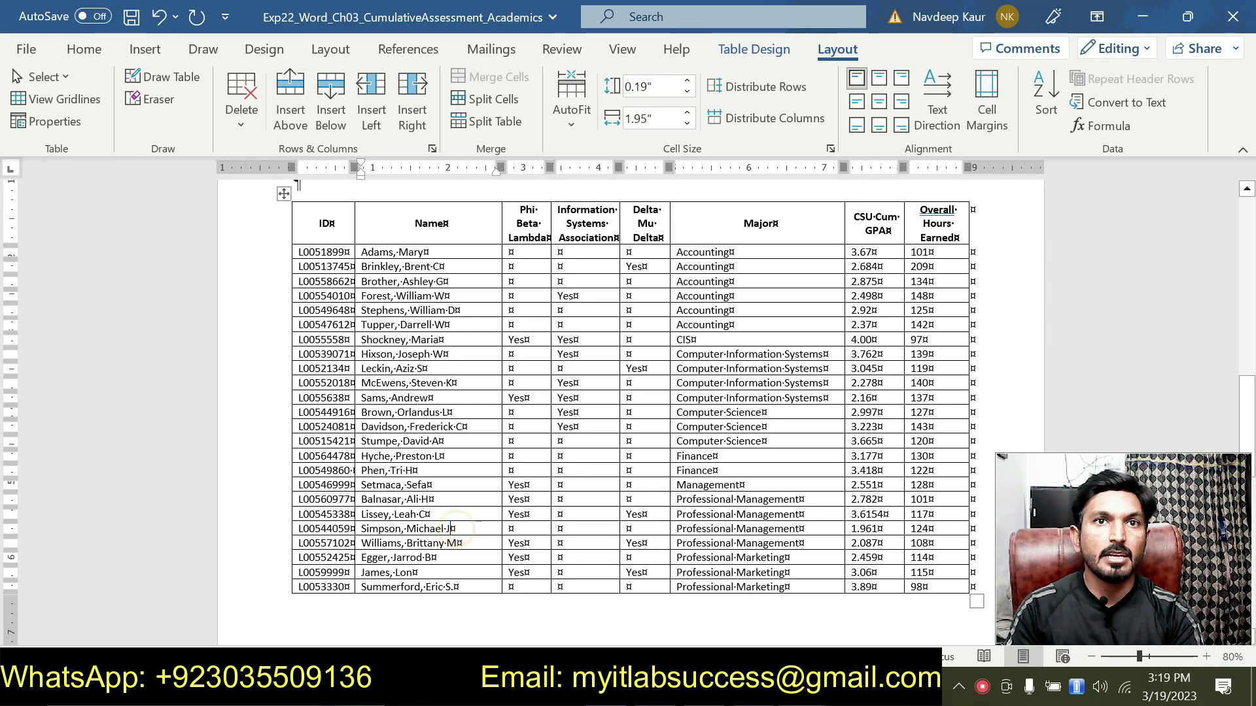
pyautogui.click(629, 527)
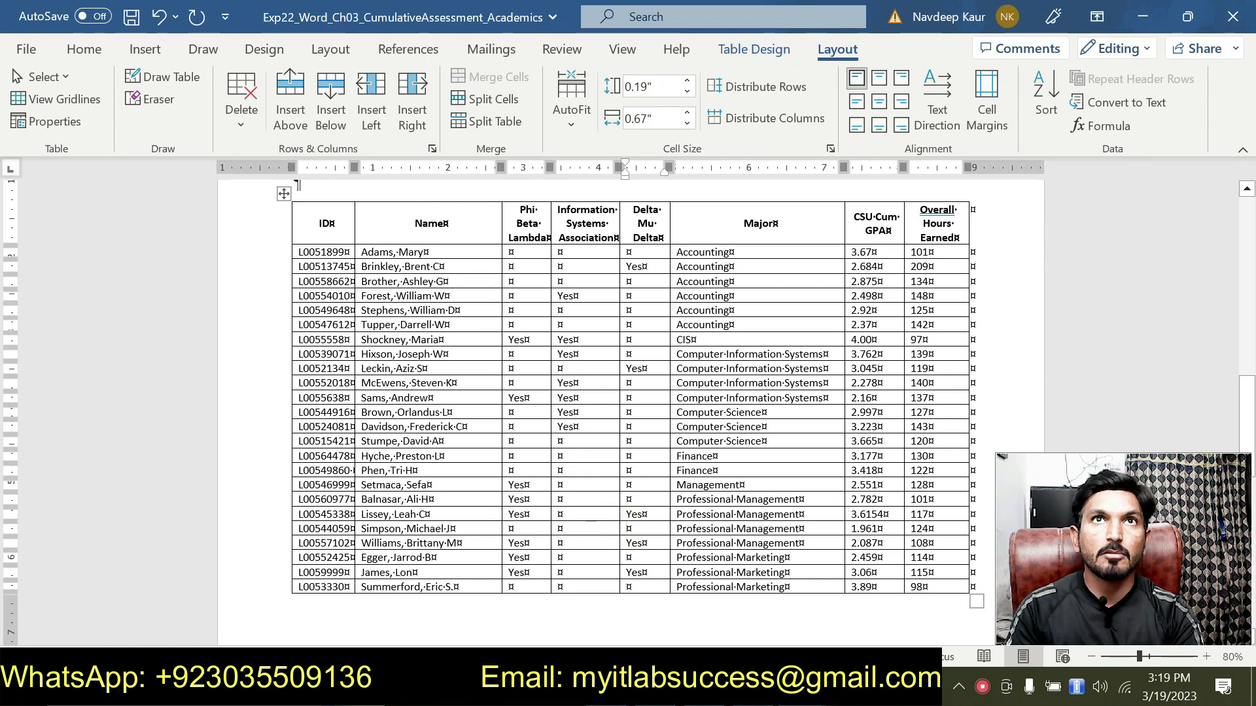
pyautogui.write('Yes')
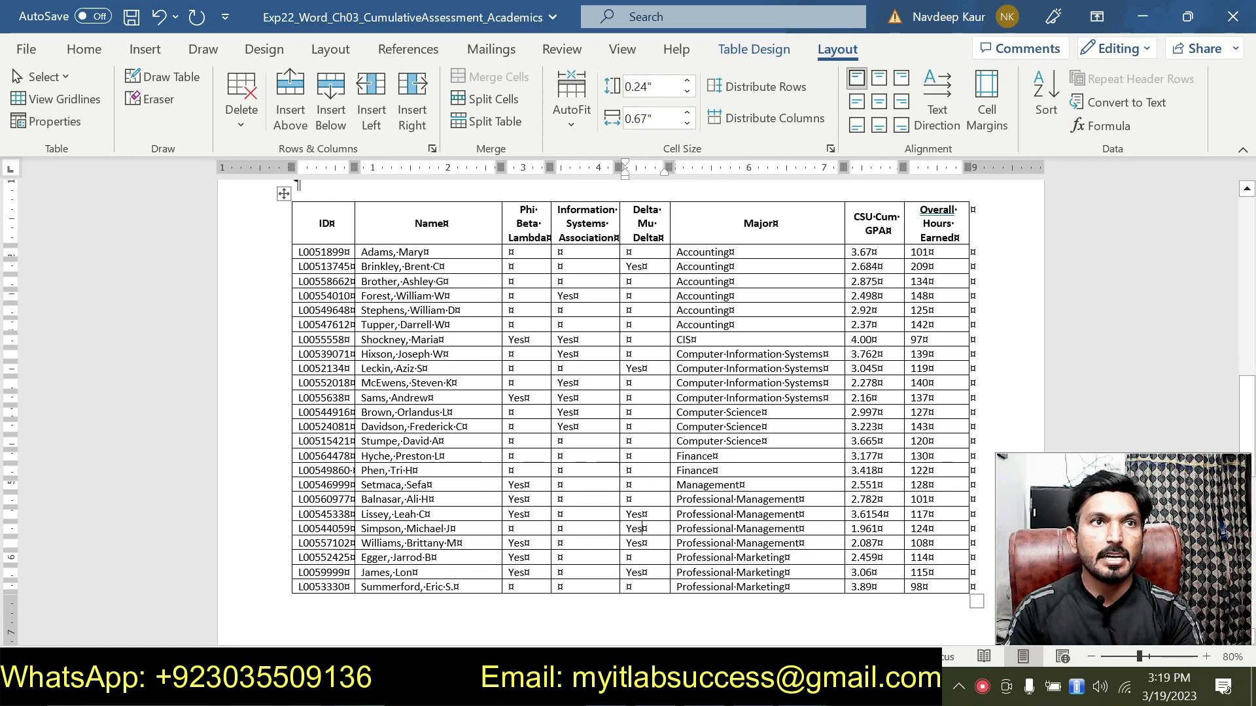
# - Enter "Yes" in the Delta Mu Delta cell of the second student named in step 5
pyautogui.click(388, 398)
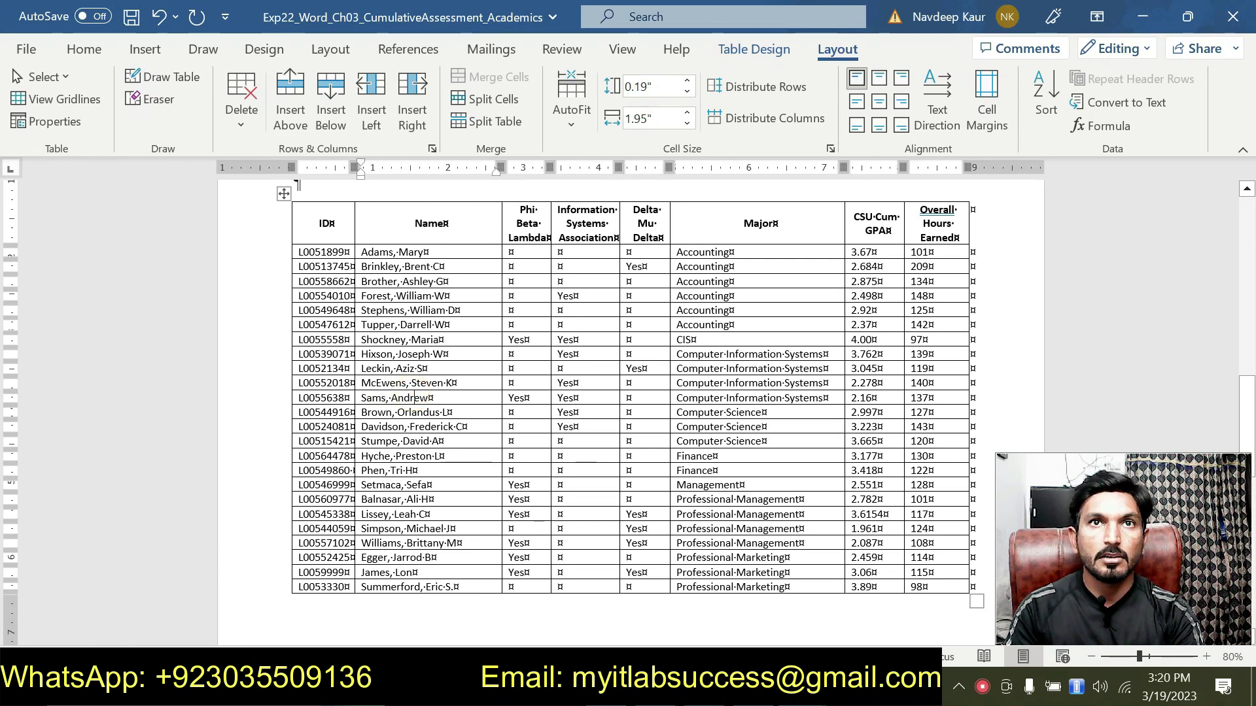
pyautogui.click(628, 396)
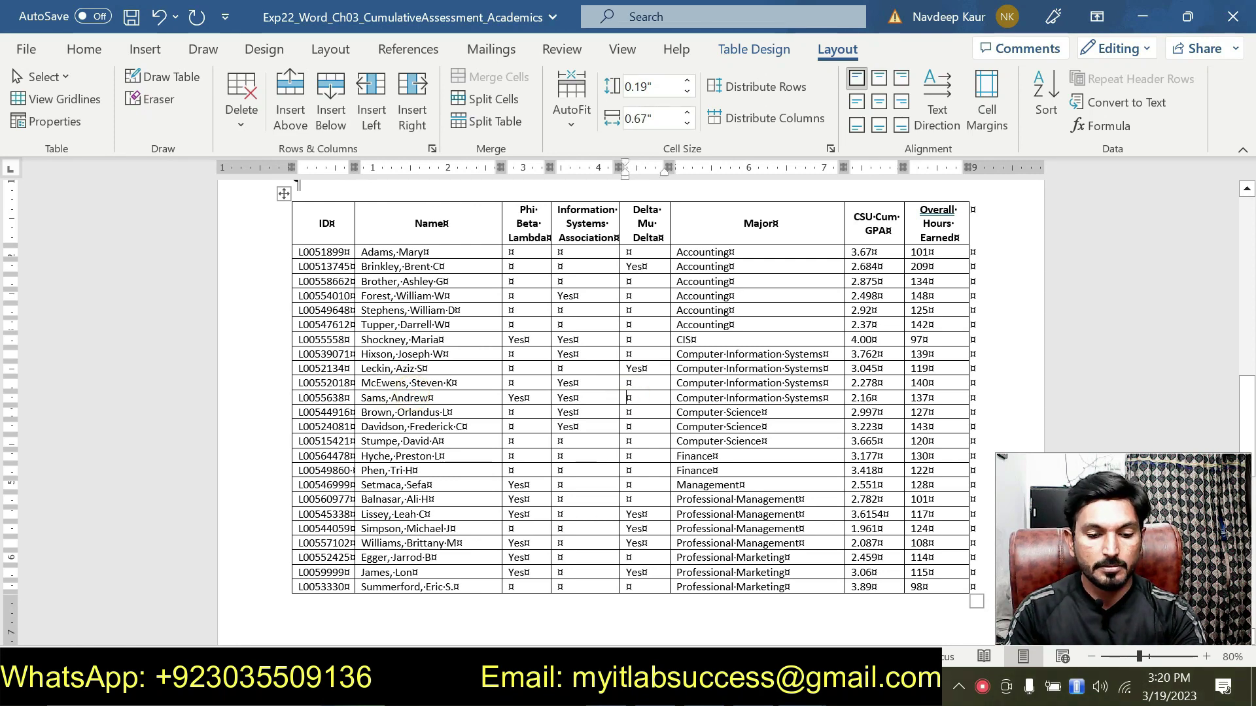
pyautogui.write('Yes')
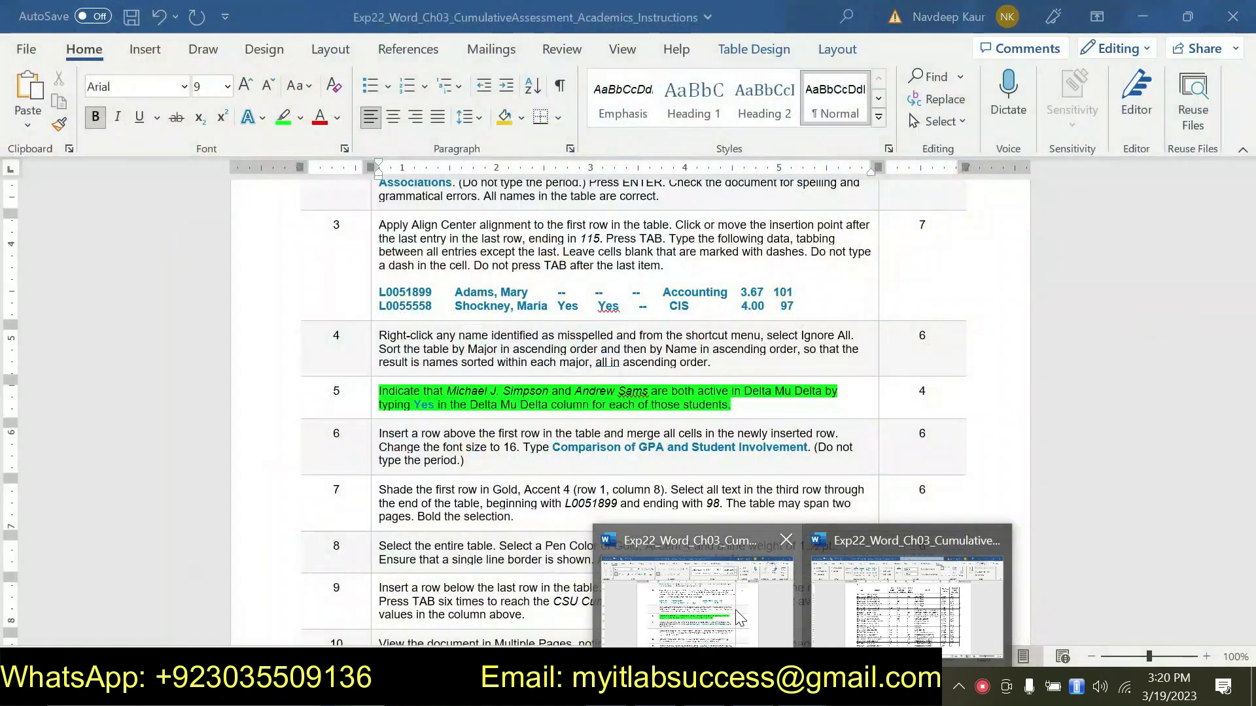
# - In the instructions document, remove the green highlight from step 5 and highlight the step 6 text in green
pyautogui.click(739, 618)
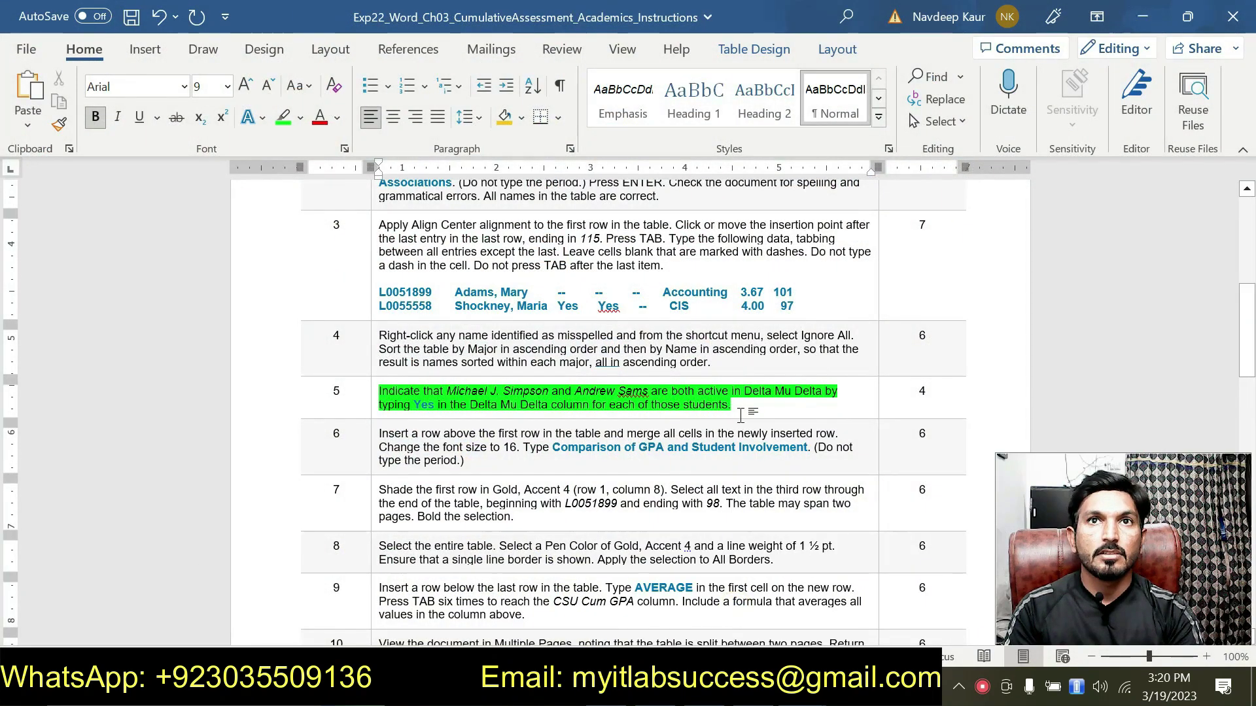
pyautogui.moveTo(740, 416); pyautogui.dragTo(405, 399)
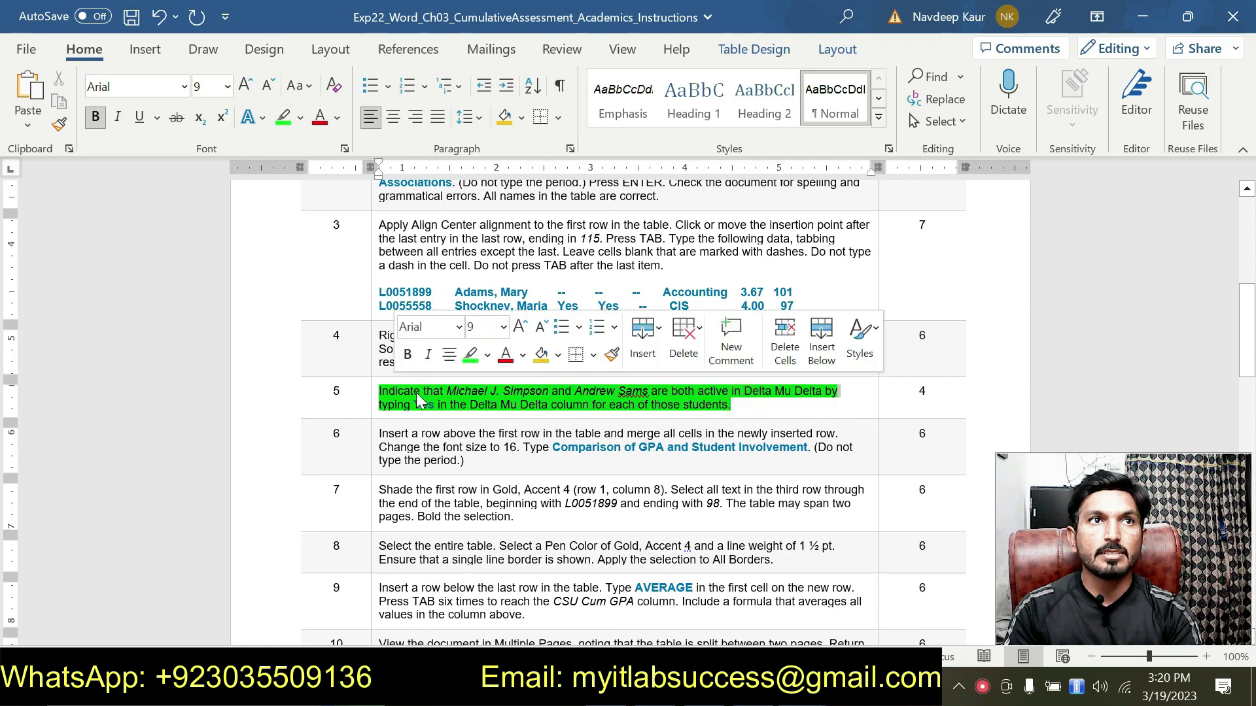
pyautogui.click(471, 356)
pyautogui.moveTo(466, 461); pyautogui.dragTo(381, 433)
pyautogui.click(467, 406)
pyautogui.click(479, 458)
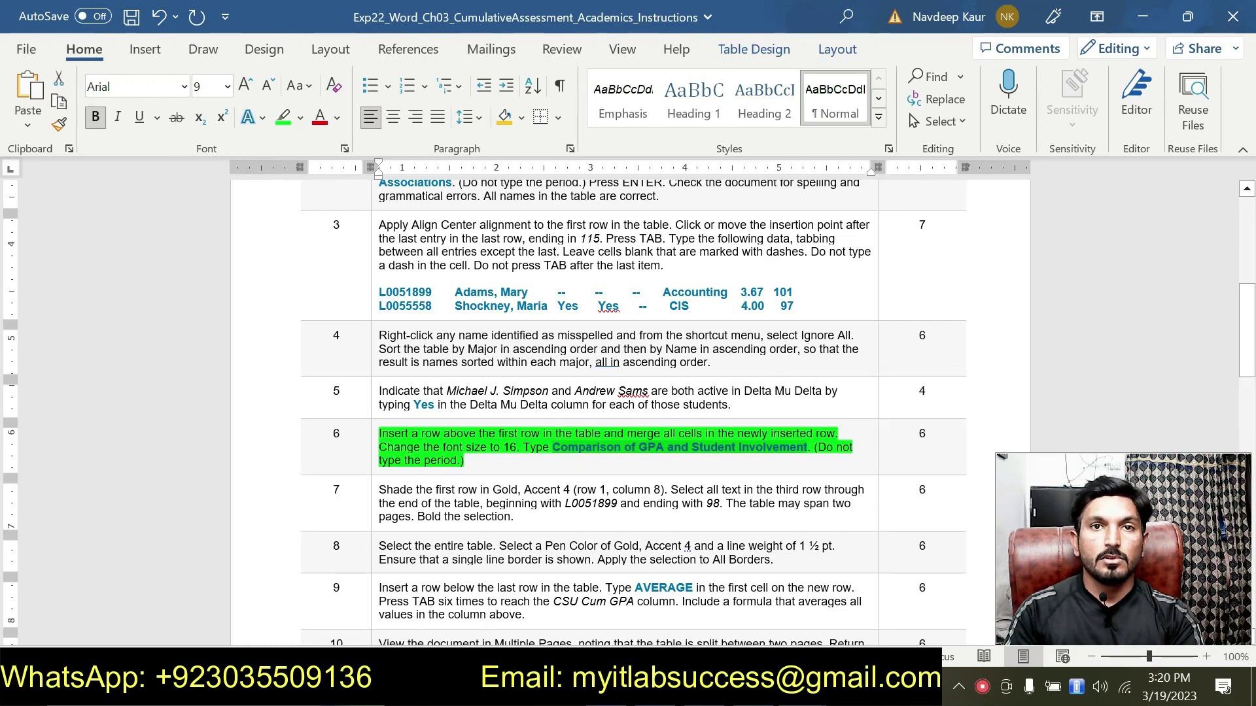
# - In the Academics document, insert a row above the table's first row and merge all cells in the new row
pyautogui.moveTo(1002, 687)
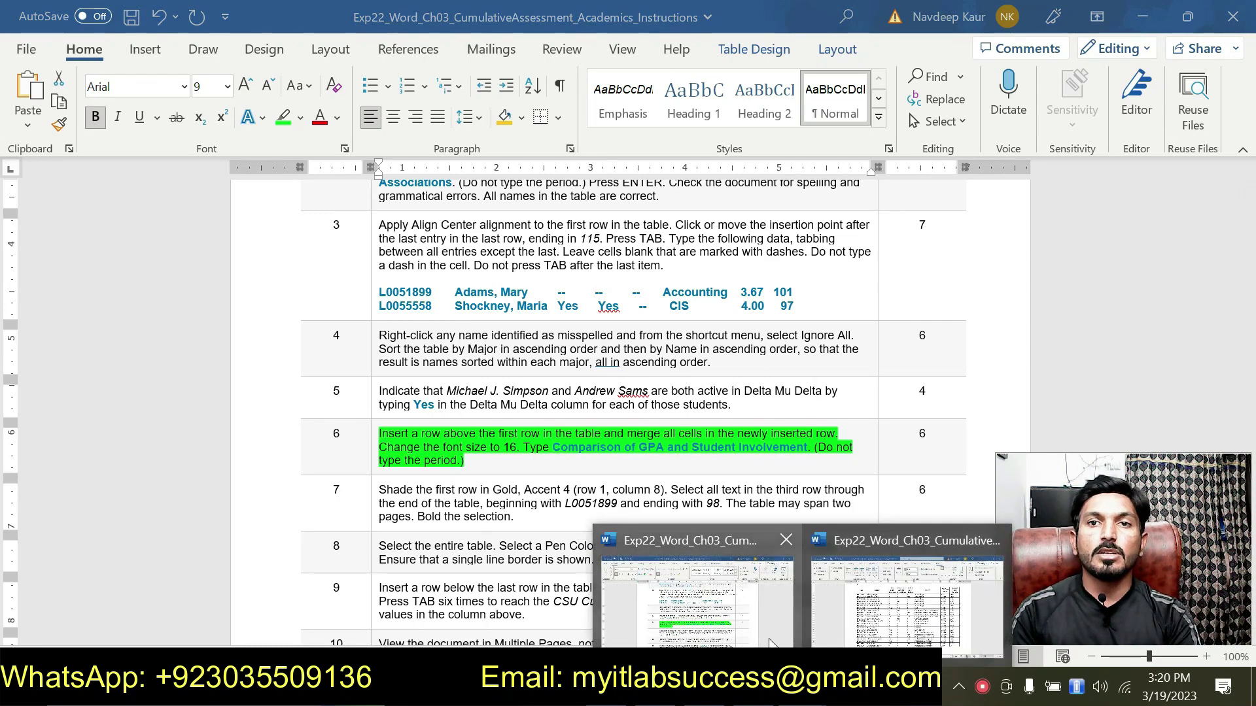
pyautogui.click(843, 590)
pyautogui.scroll(2, 843, 590)
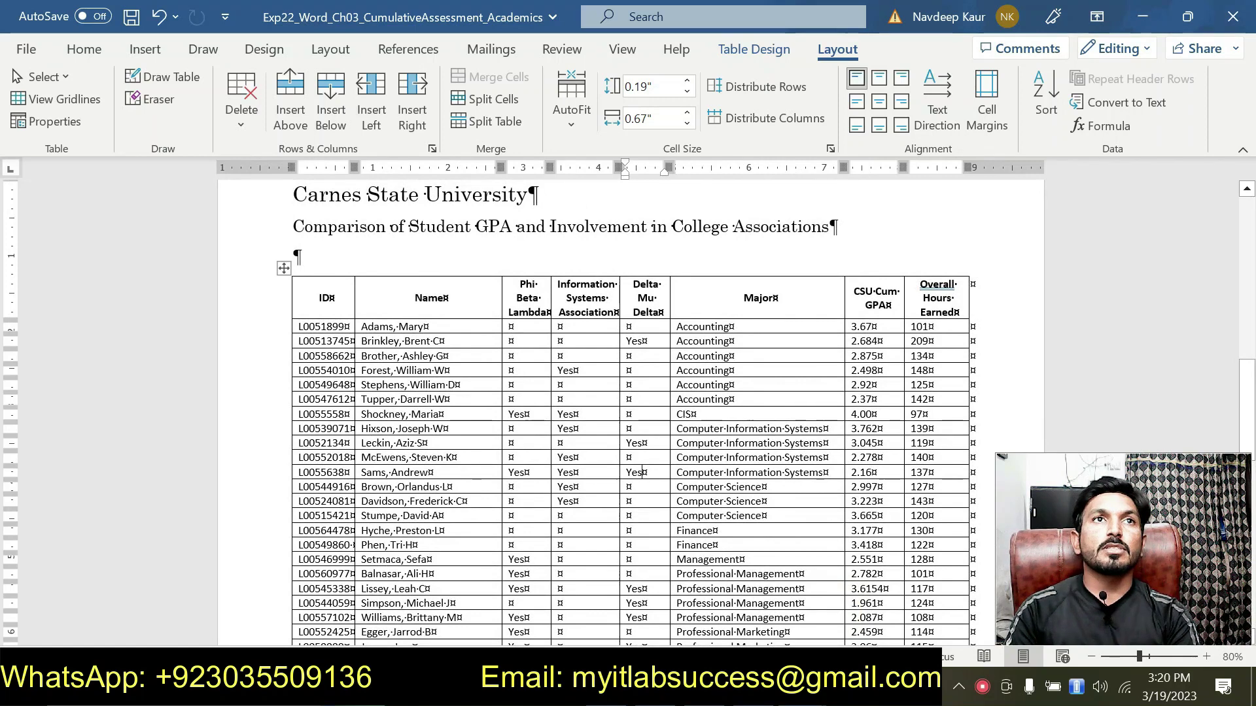
pyautogui.click(452, 305)
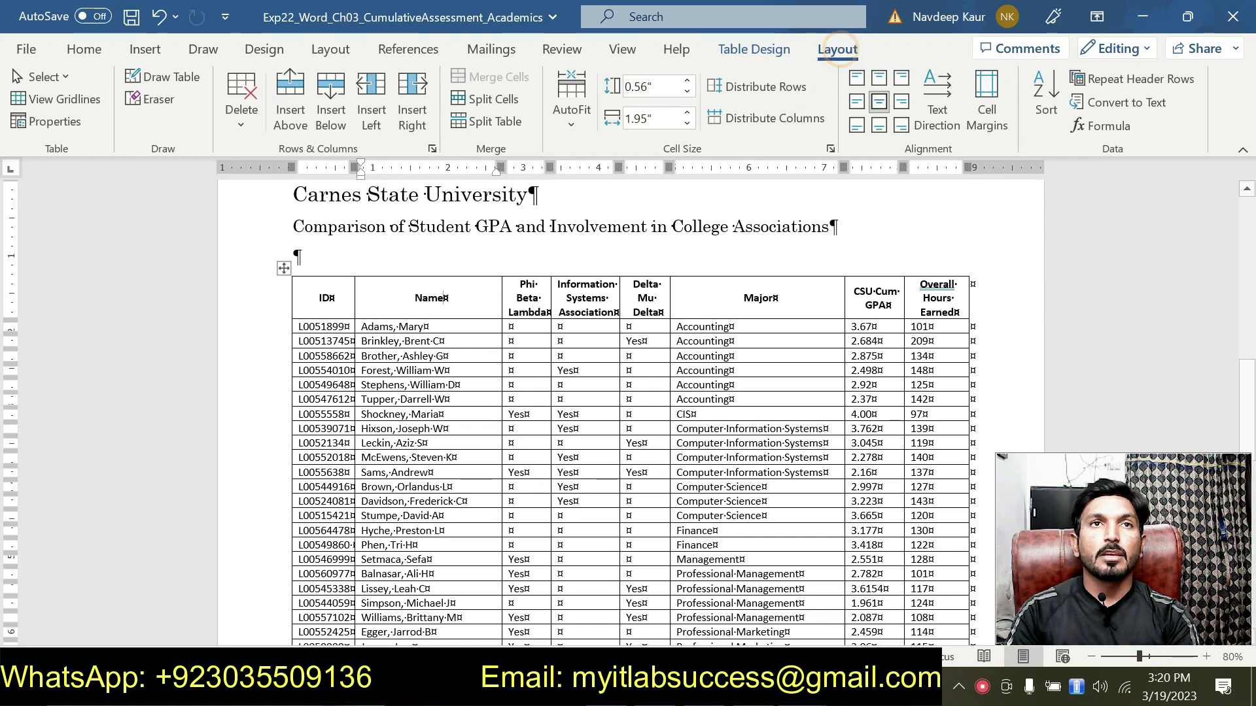
pyautogui.click(294, 112)
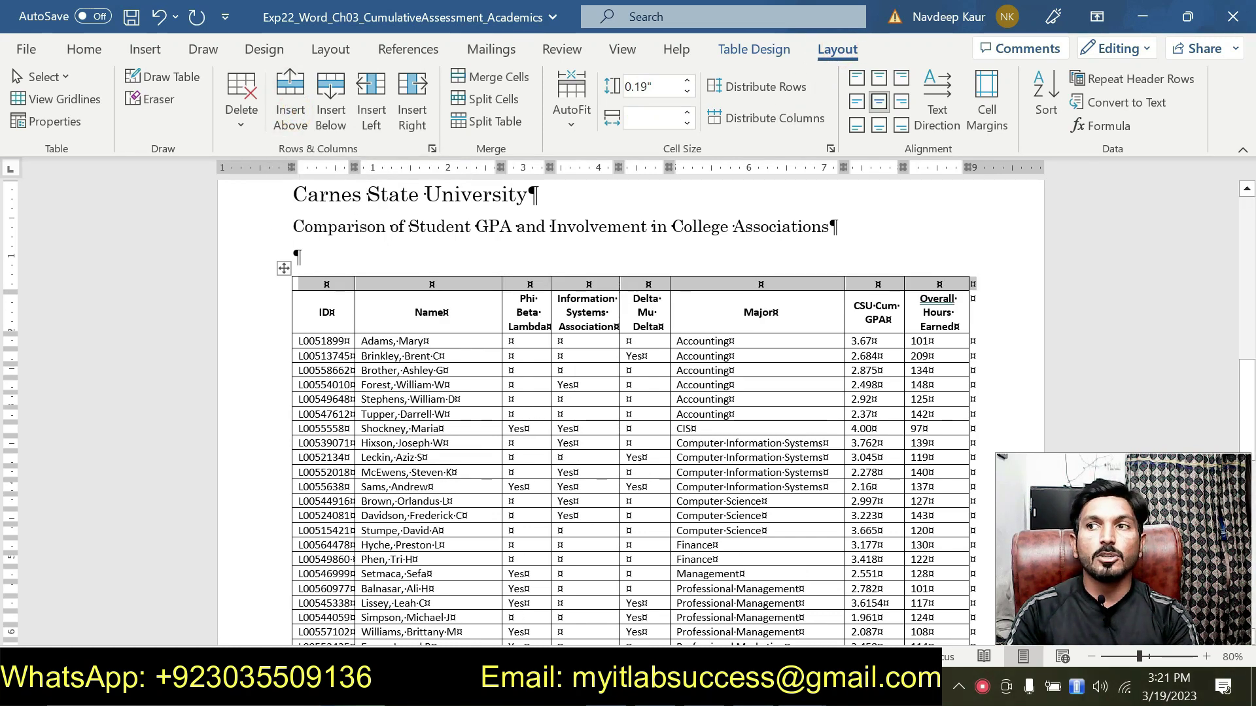
pyautogui.click(499, 80)
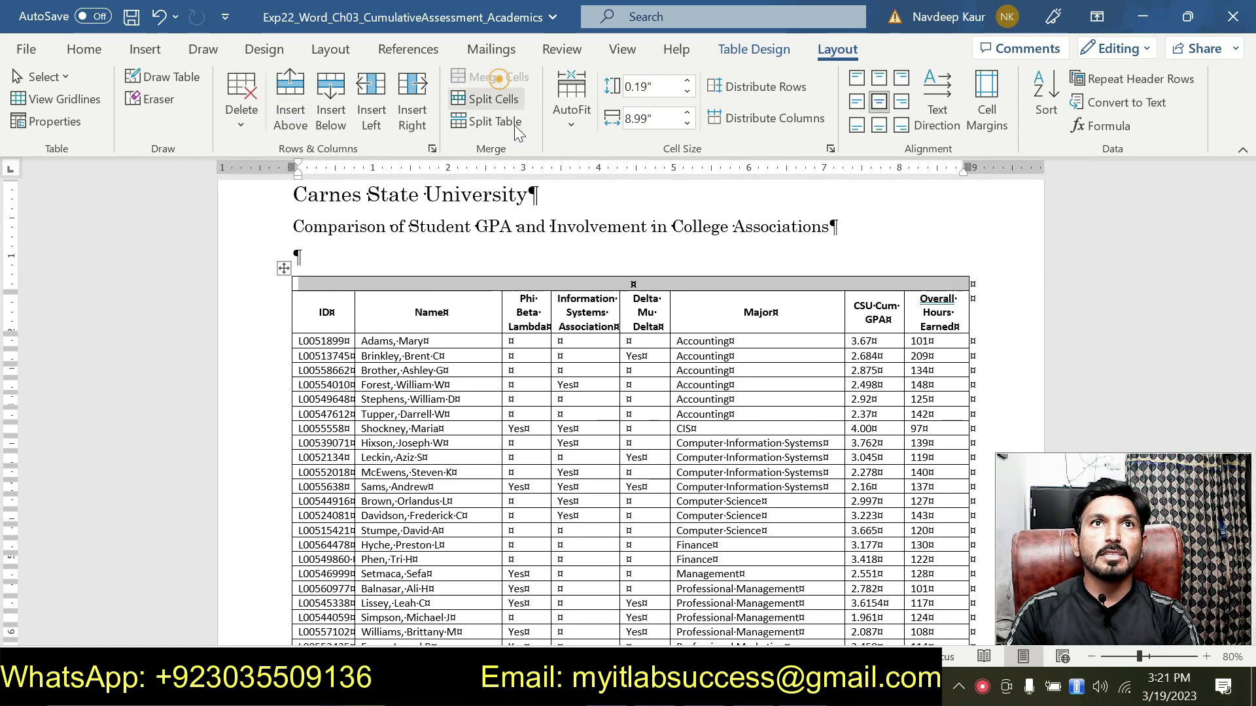
# - Put "Comparison of GPA and Student Involvement" in the merged top row, keeping the text only without its source formatting
pyautogui.click(614, 283)
pyautogui.write('Comparison of GPA and Student Involvement')
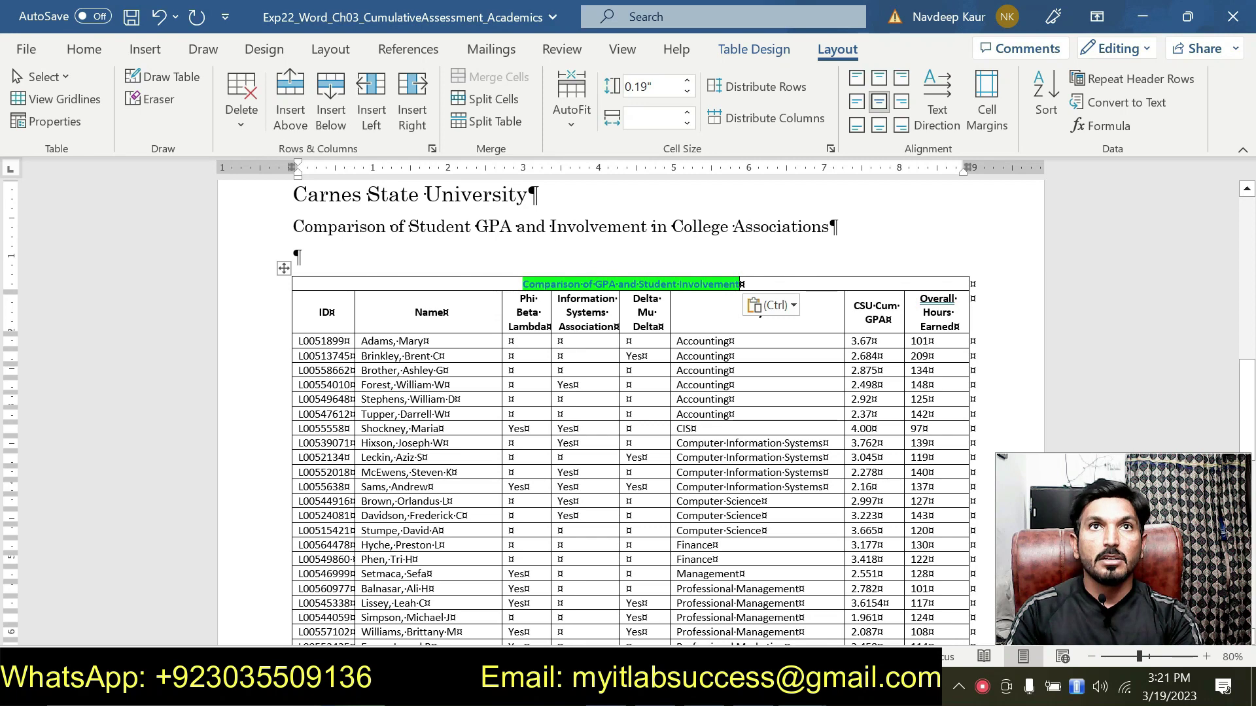
pyautogui.click(778, 303)
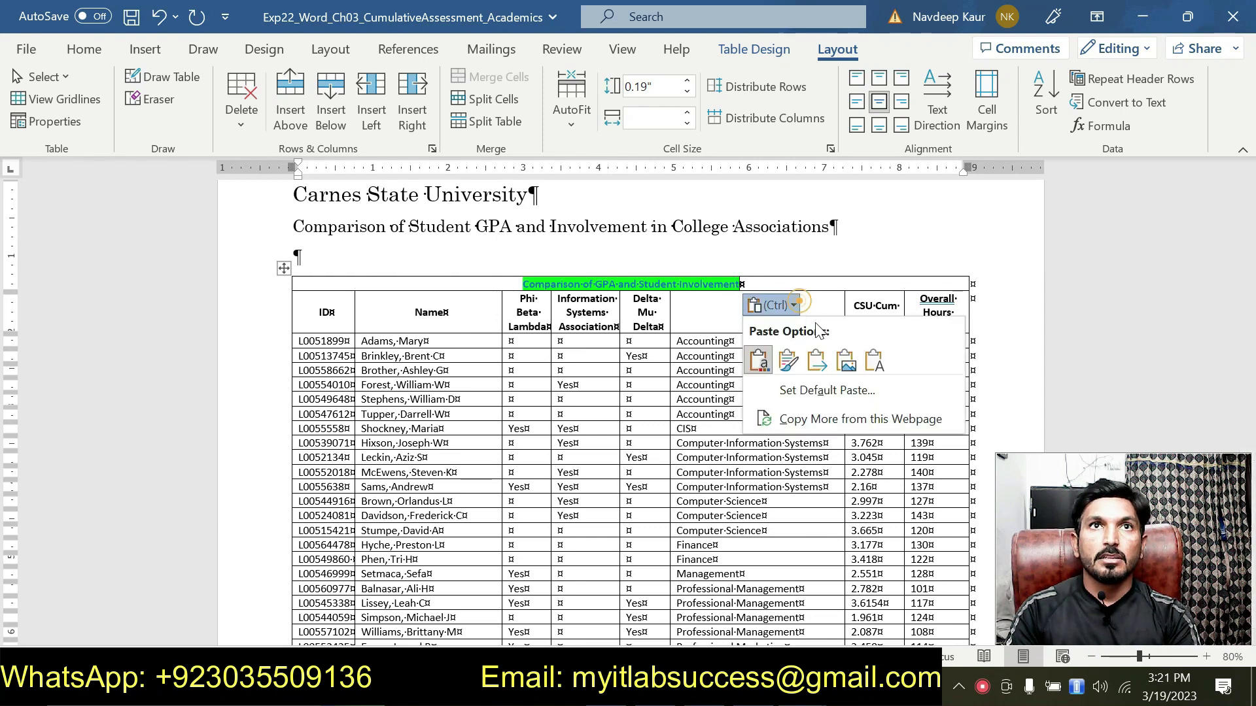
pyautogui.click(872, 363)
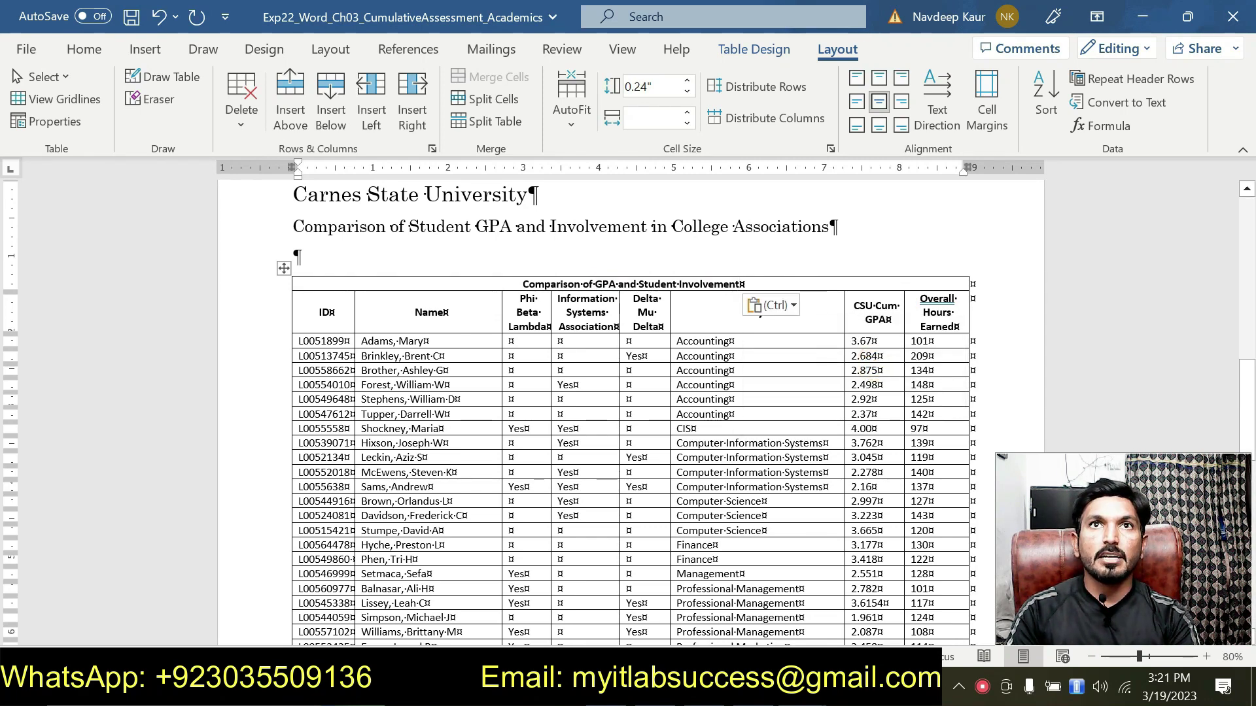
# - Set the font size of the title text in the table's first row to 16
pyautogui.moveTo(522, 284); pyautogui.dragTo(743, 284)
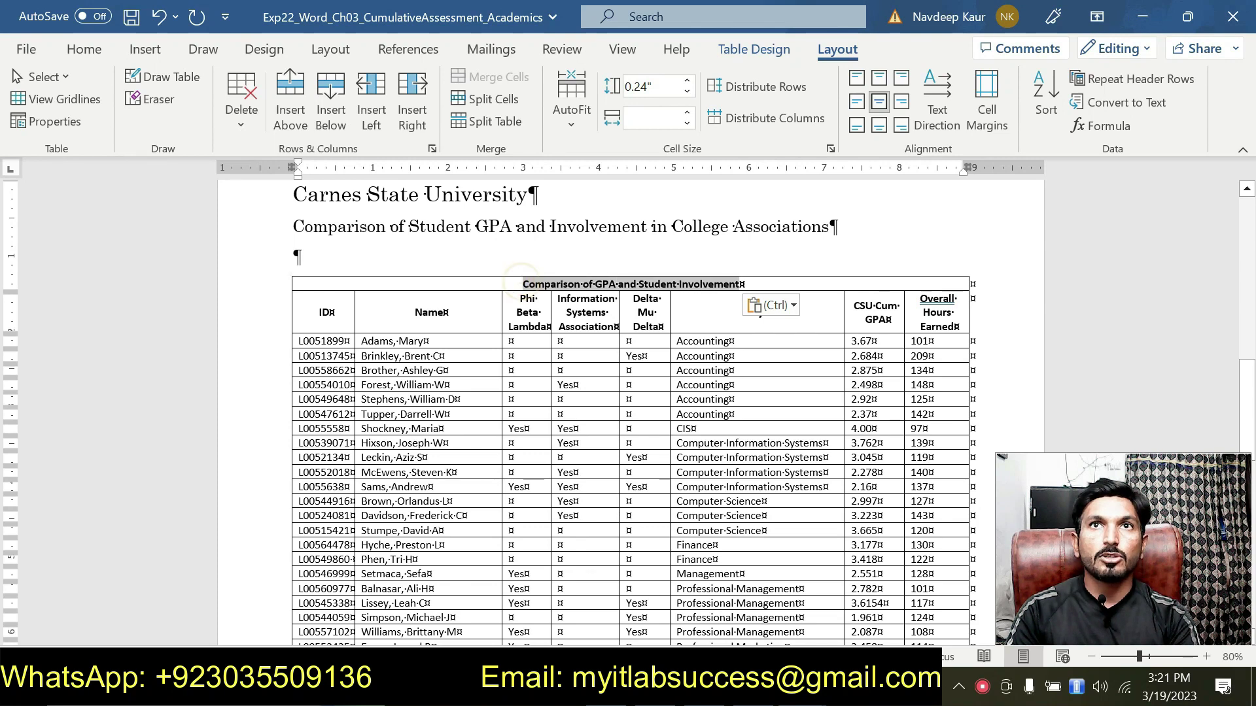
pyautogui.click(84, 49)
pyautogui.click(227, 86)
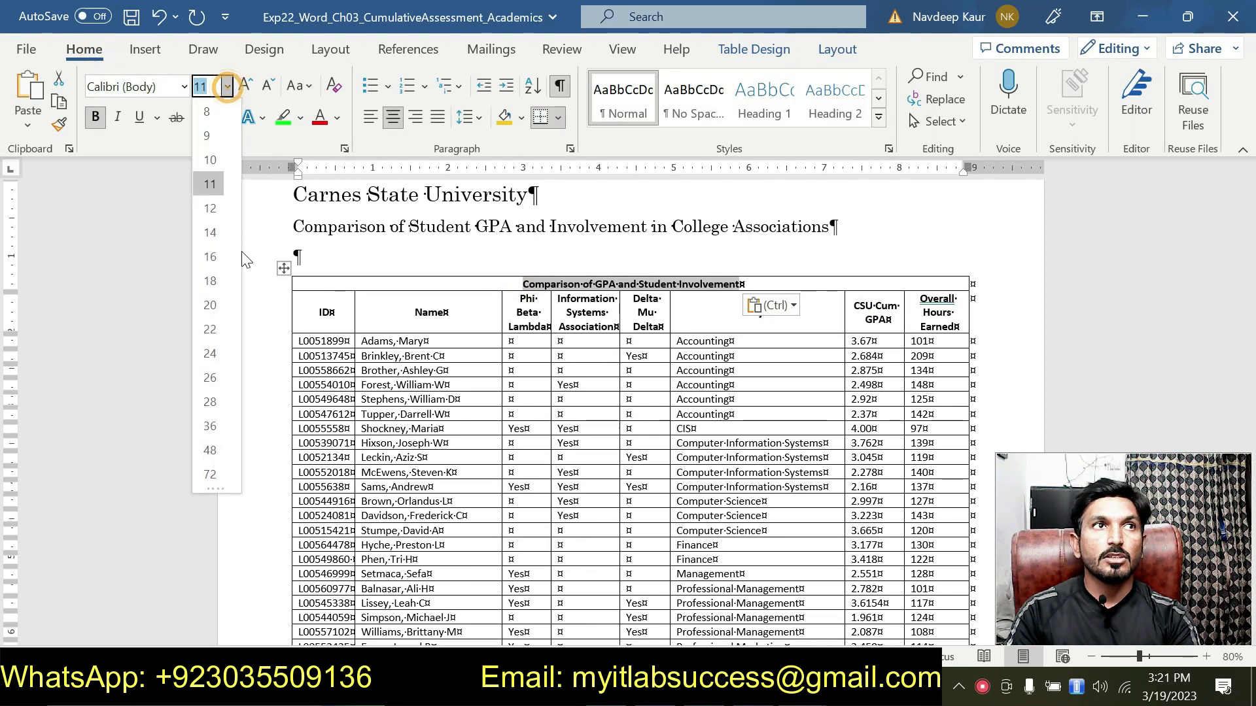
pyautogui.click(214, 256)
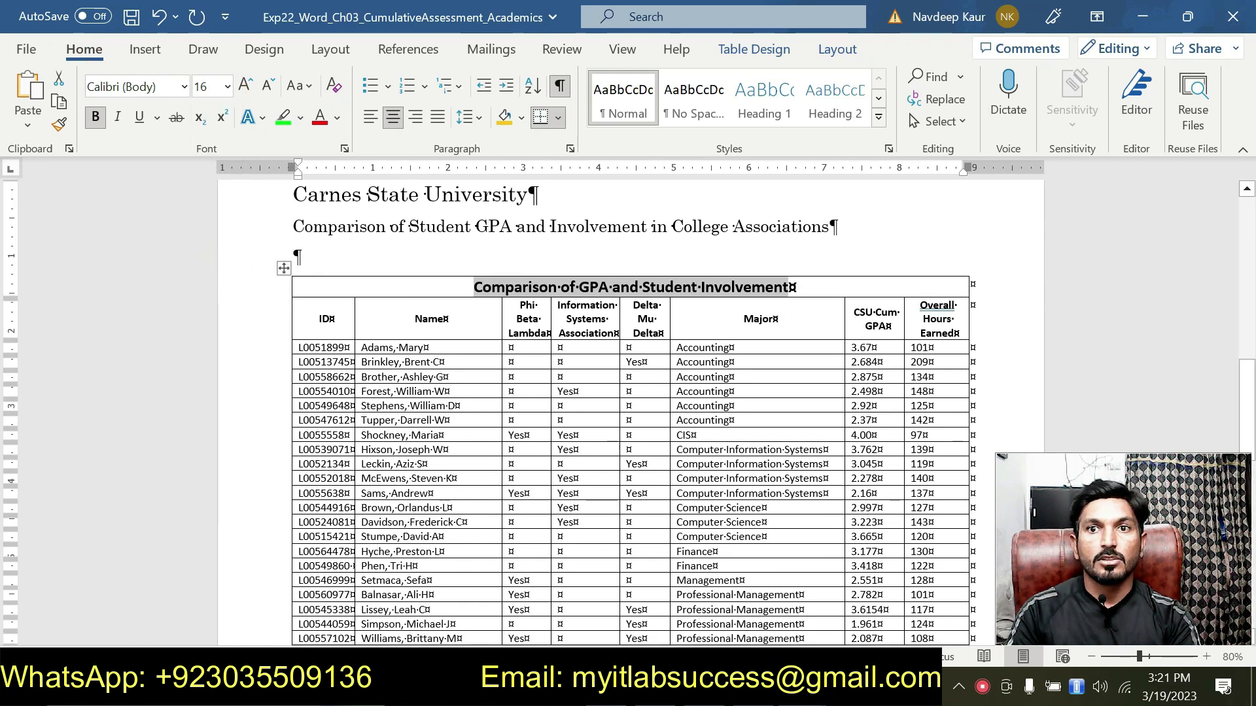
# - In the instructions document, remove the green highlight from step 6, highlight the step 7 text in green and read it
pyautogui.moveTo(1076, 687)
pyautogui.click(739, 628)
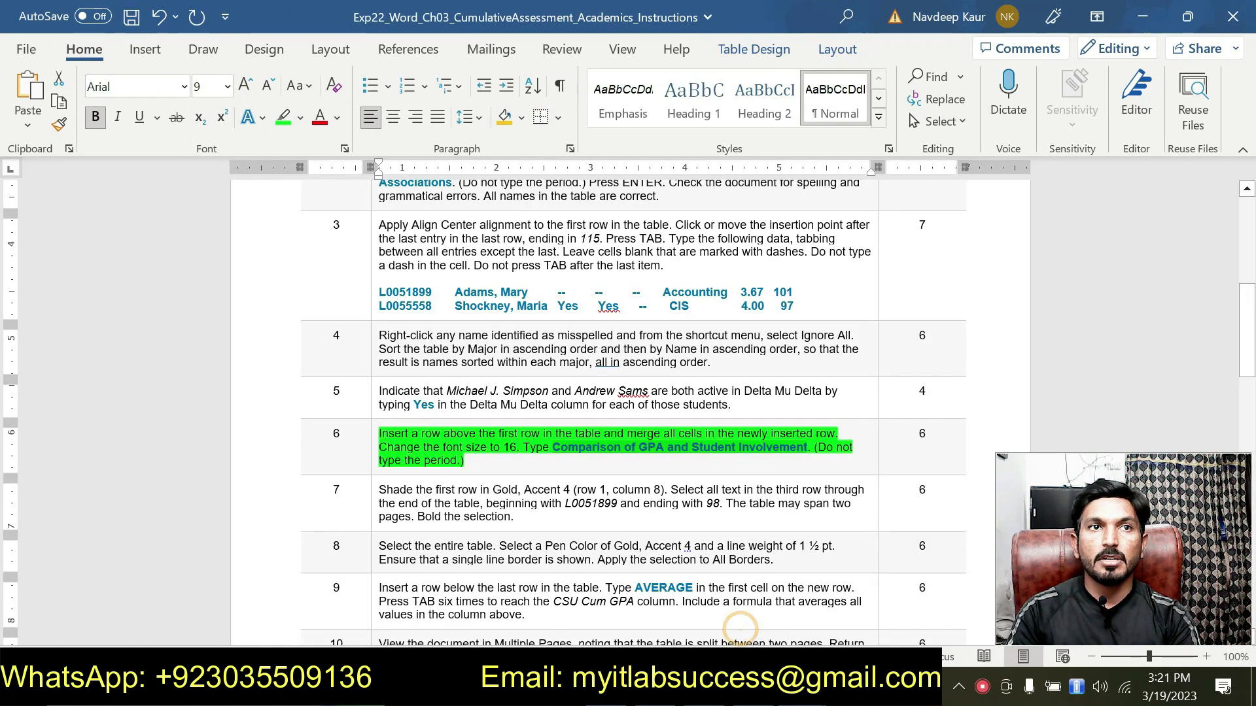
pyautogui.click(495, 463)
pyautogui.moveTo(495, 463); pyautogui.dragTo(382, 439)
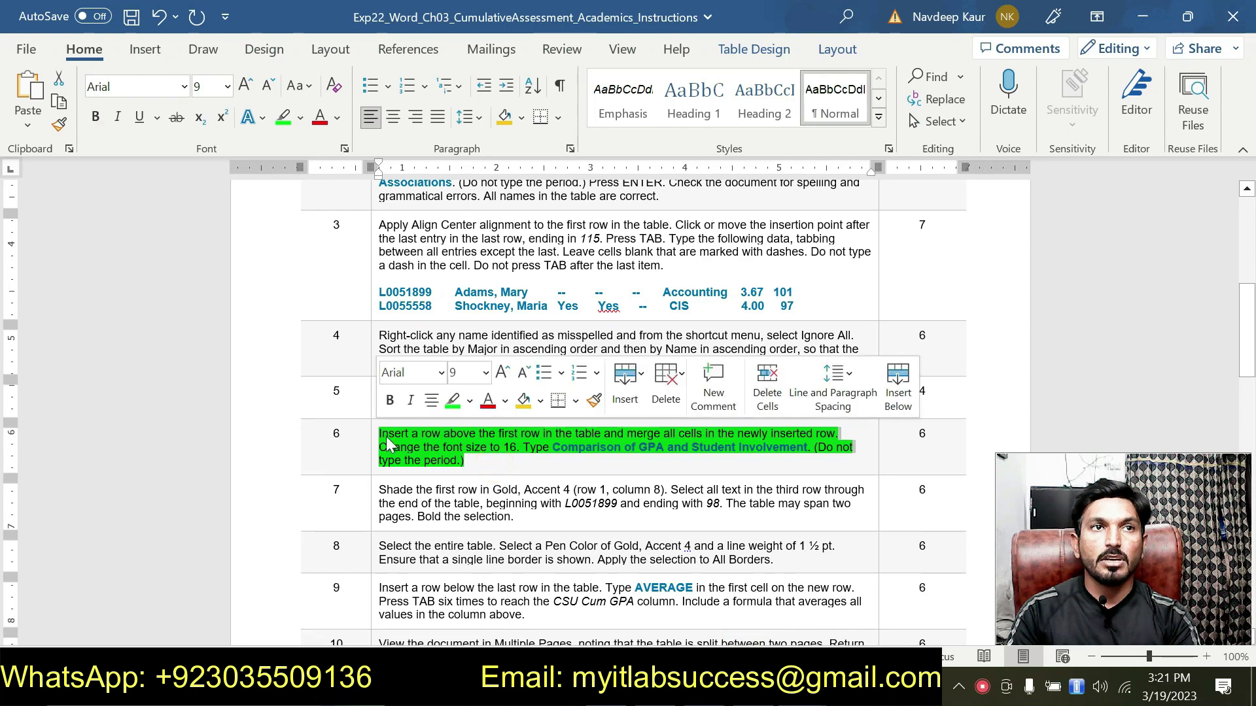
pyautogui.press('Left')
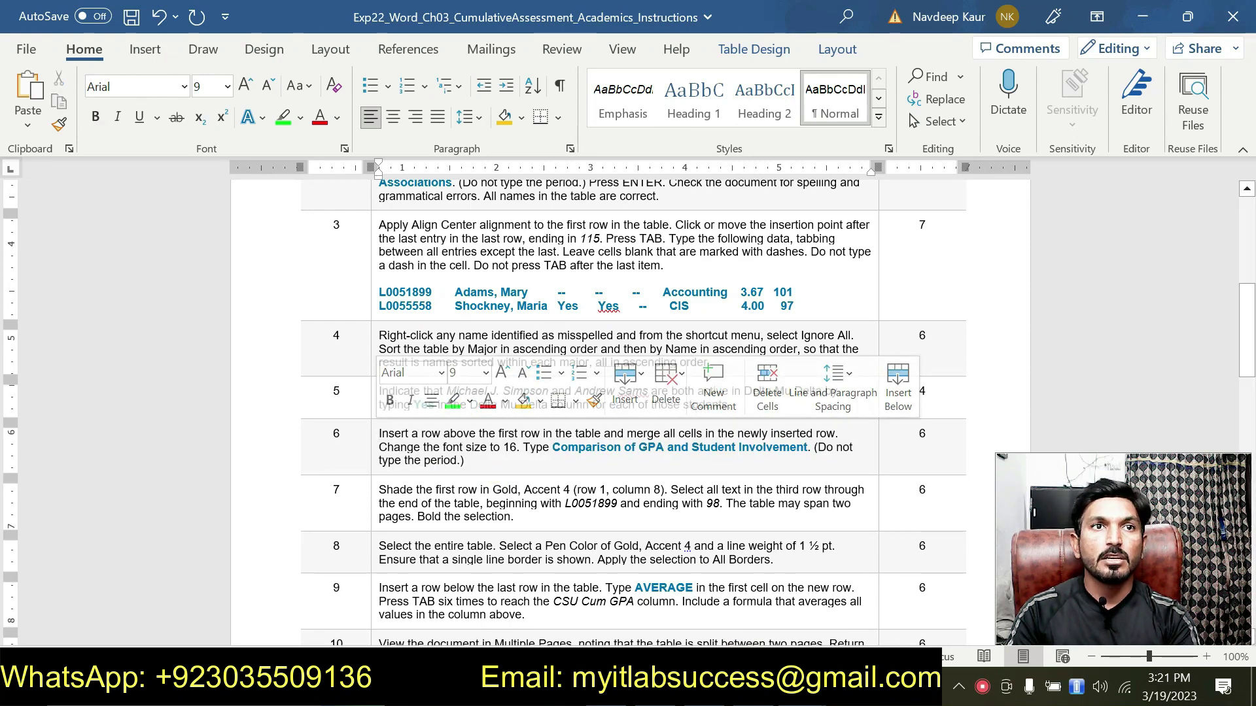
pyautogui.scroll(-1, 588, 406)
pyautogui.moveTo(379, 457)
pyautogui.mouseDown()
pyautogui.moveTo(531, 468)
pyautogui.moveTo(380, 457)
pyautogui.moveTo(380, 444)
pyautogui.mouseUp()
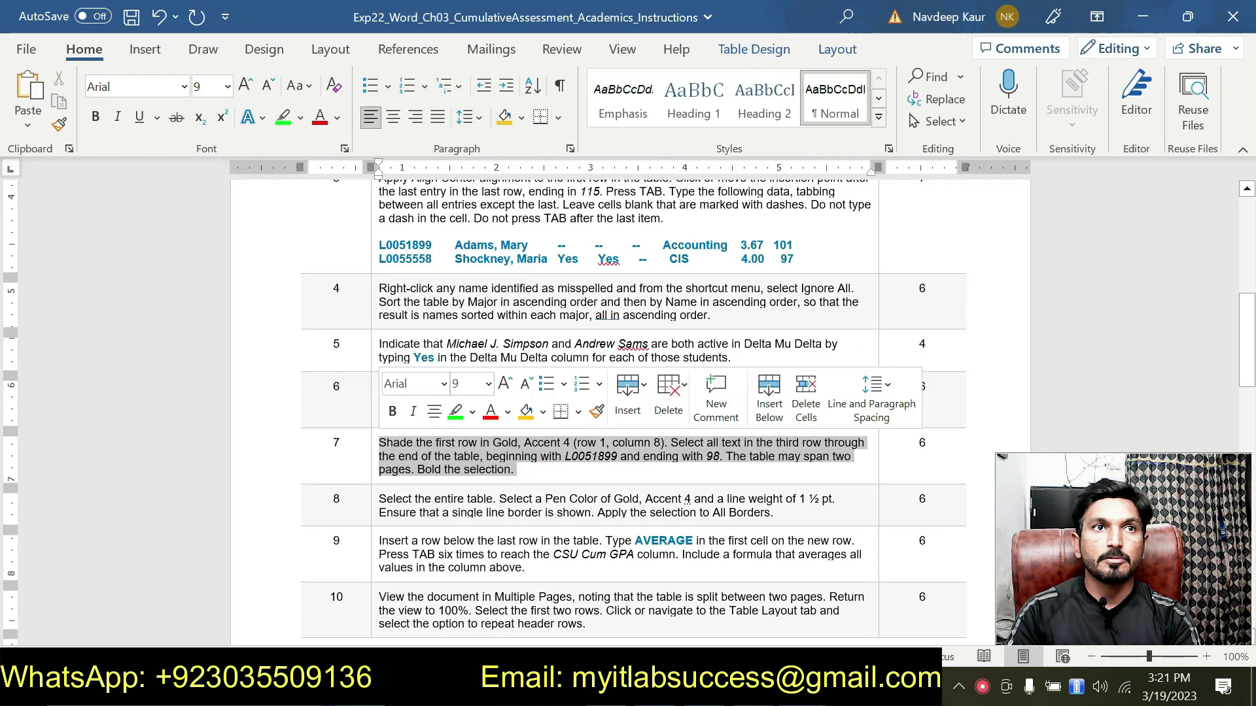
pyautogui.click(459, 416)
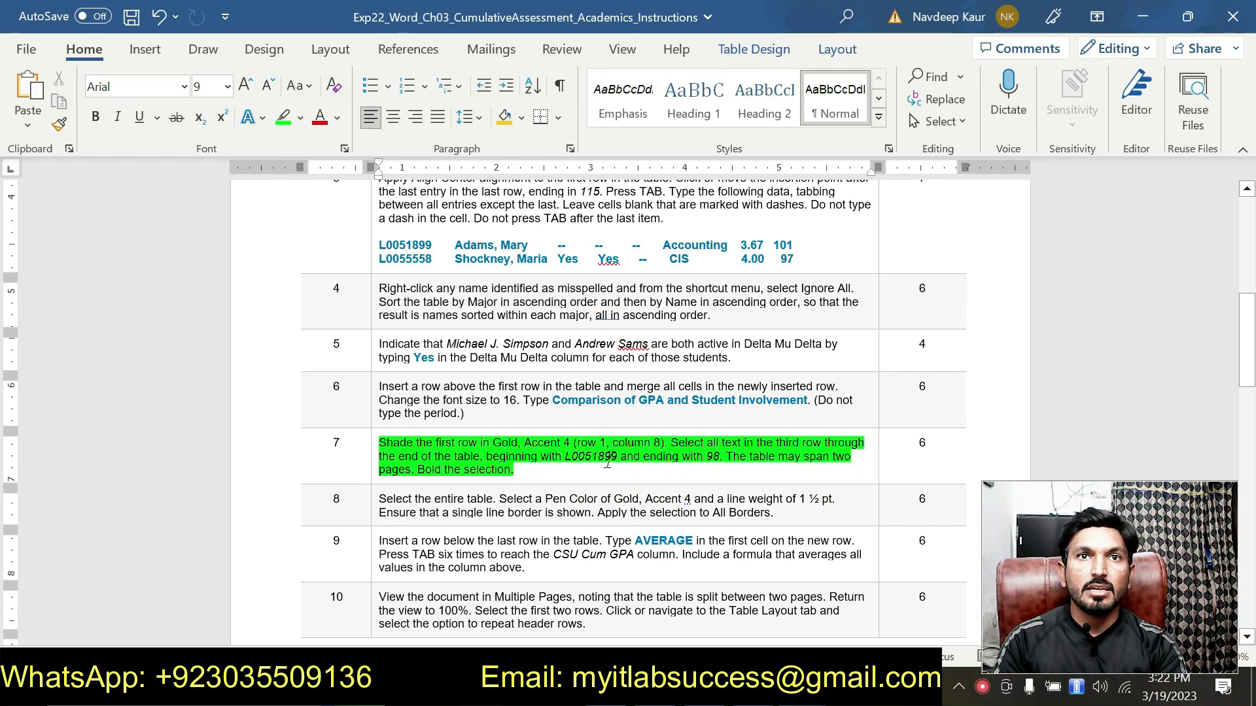
pyautogui.click(715, 454)
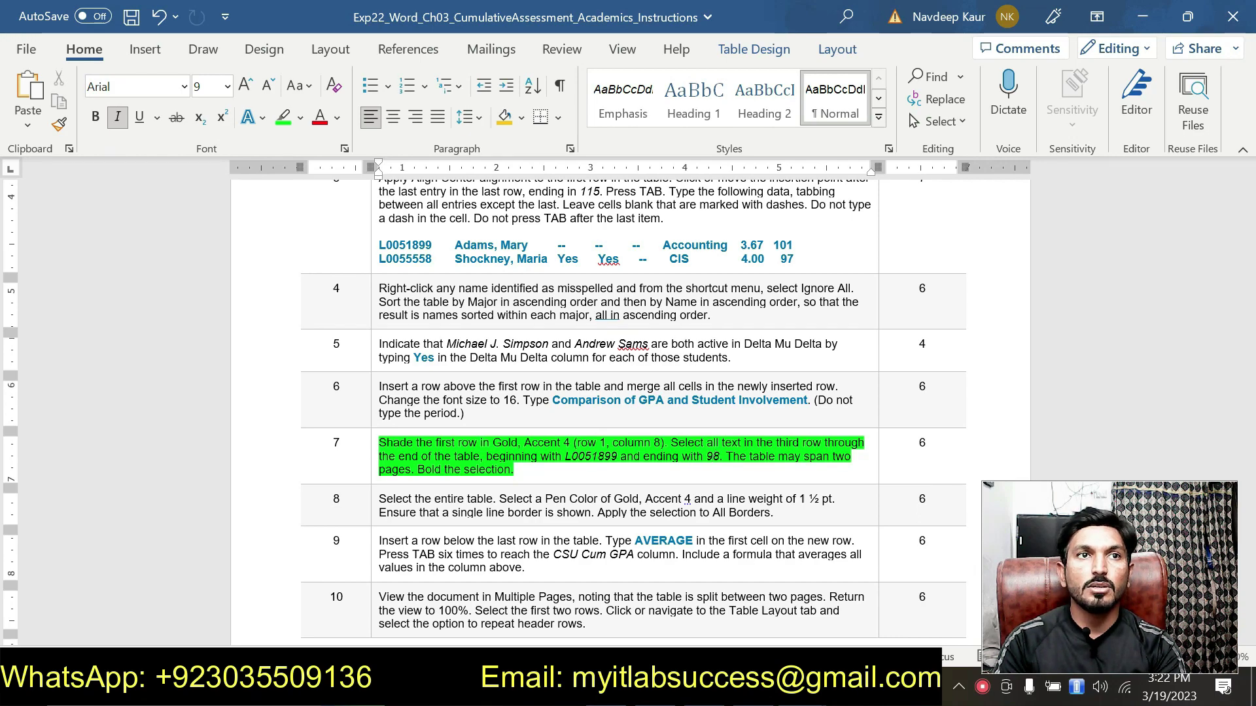
# - In the Academics document, shade the table's first row in Gold, Accent 4
pyautogui.moveTo(755, 619)
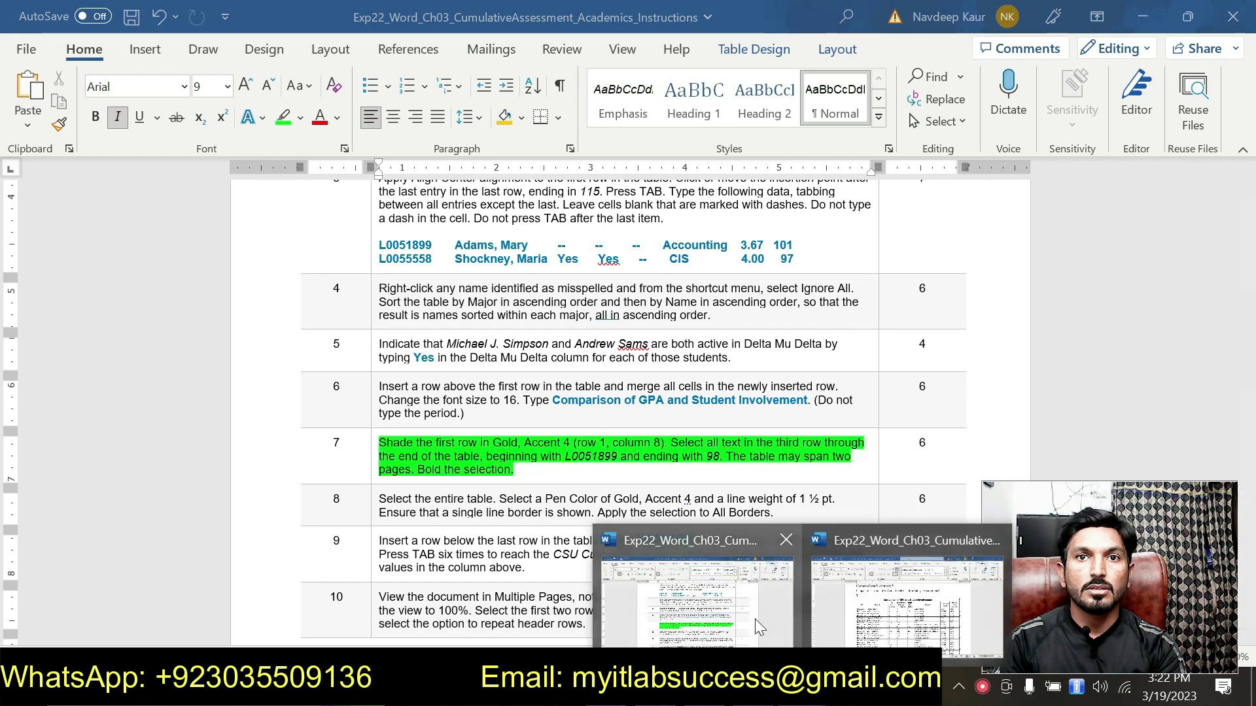
pyautogui.click(821, 600)
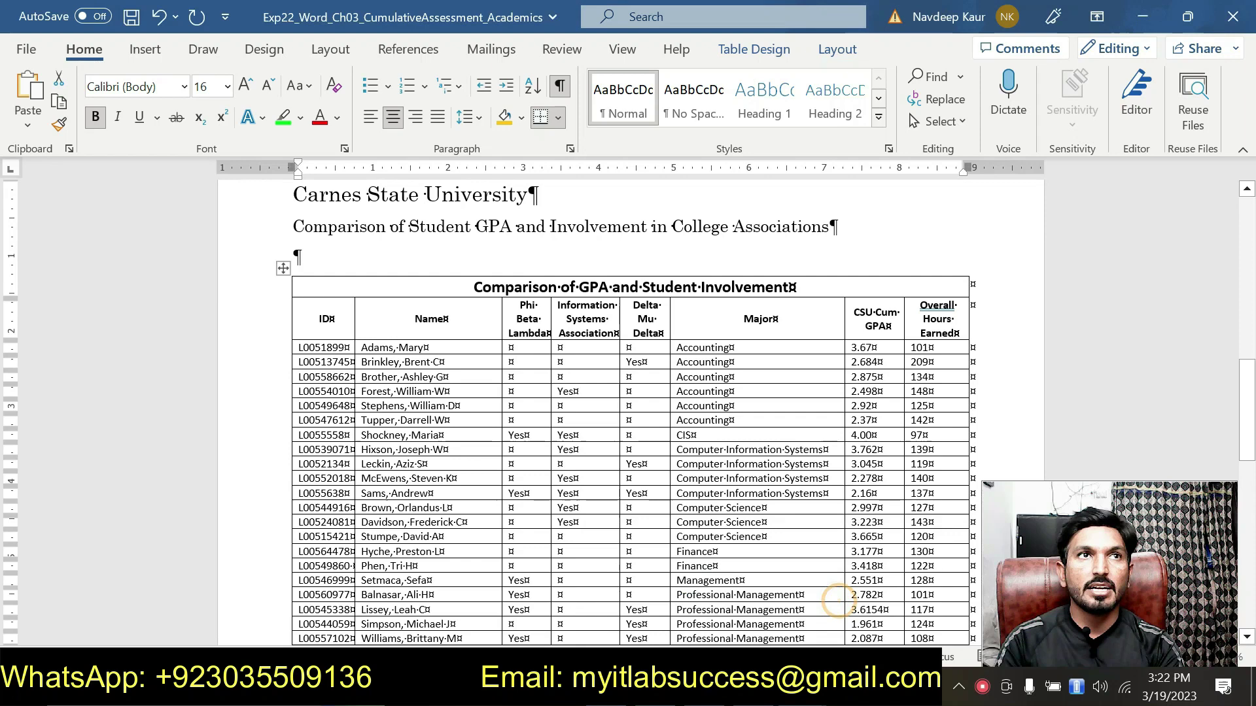
pyautogui.click(345, 289)
pyautogui.tripleClick(334, 288)
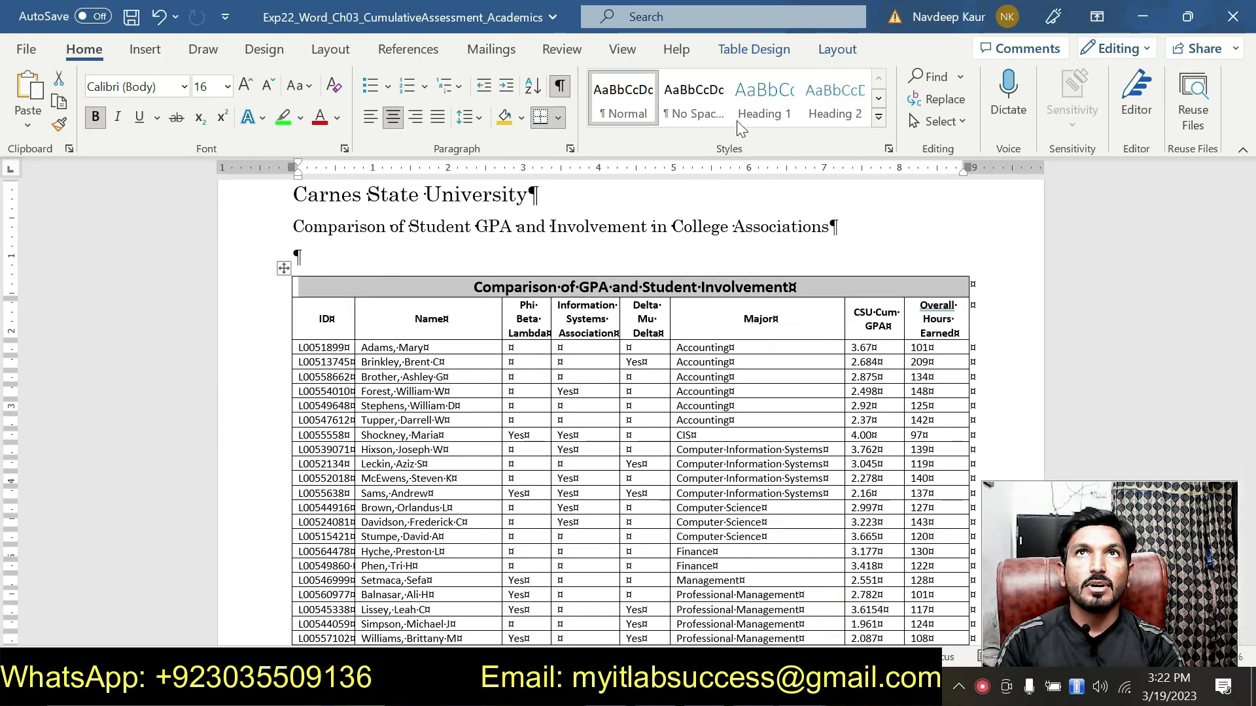
pyautogui.click(754, 49)
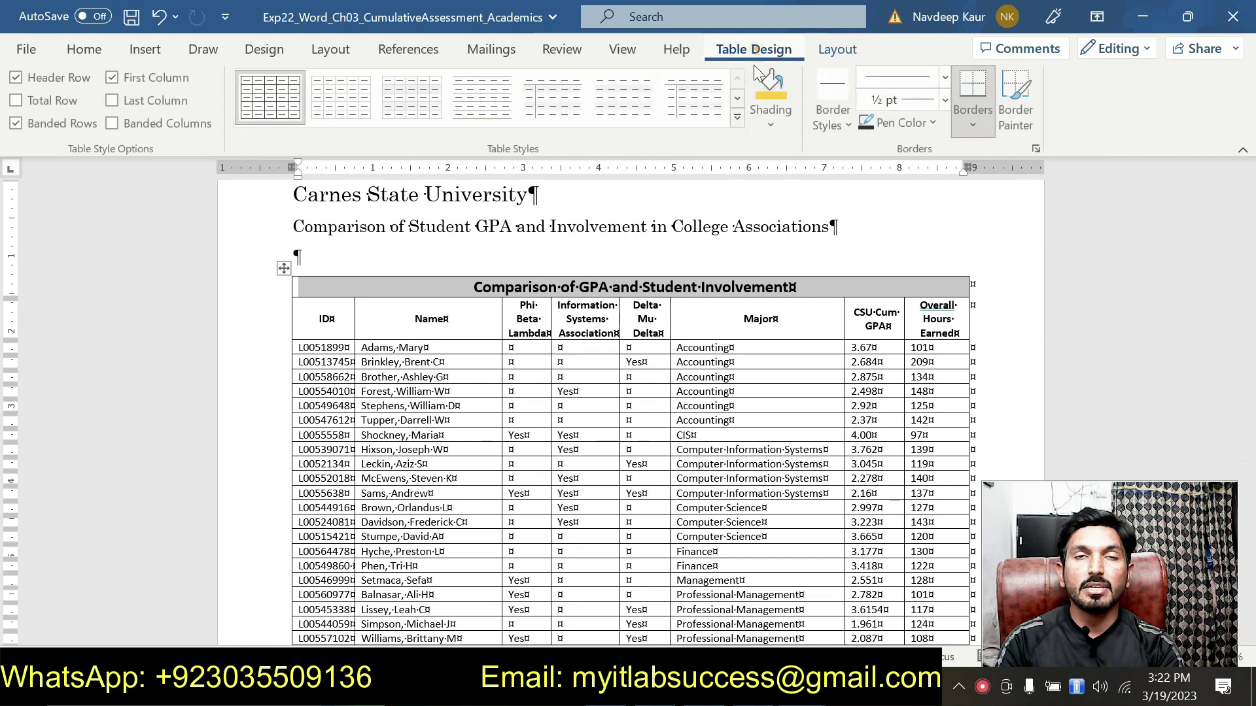
pyautogui.click(773, 123)
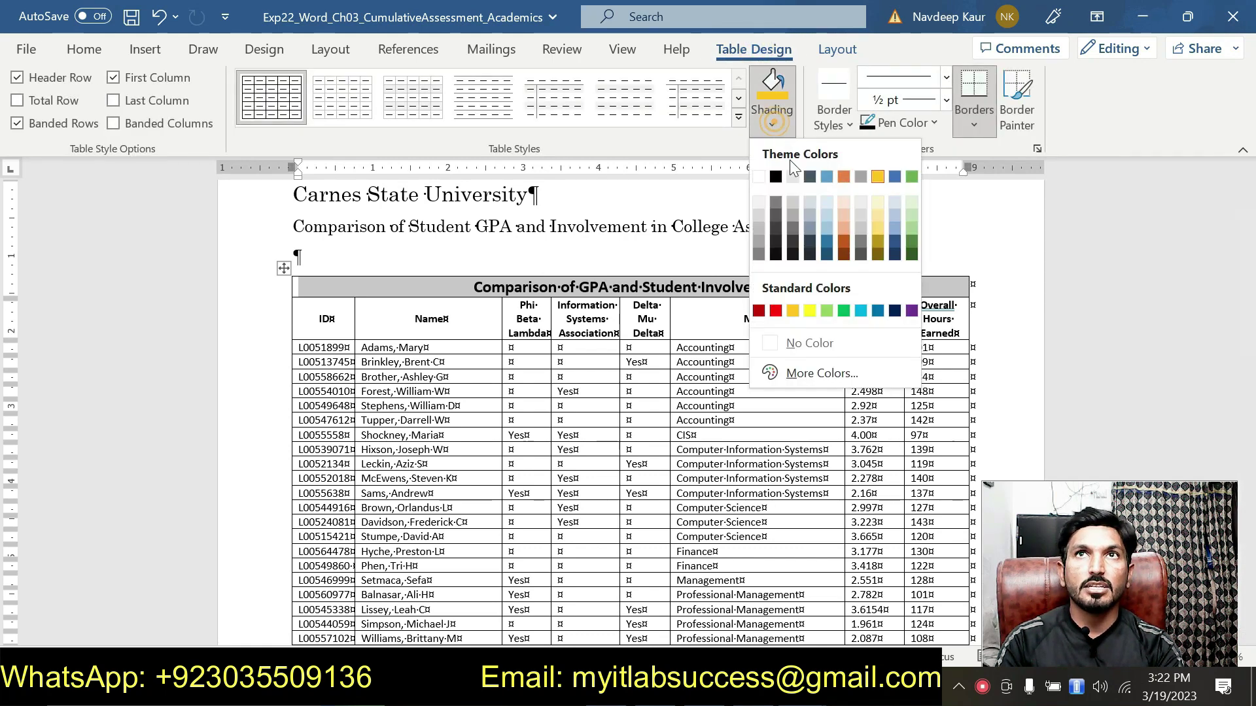
pyautogui.click(880, 176)
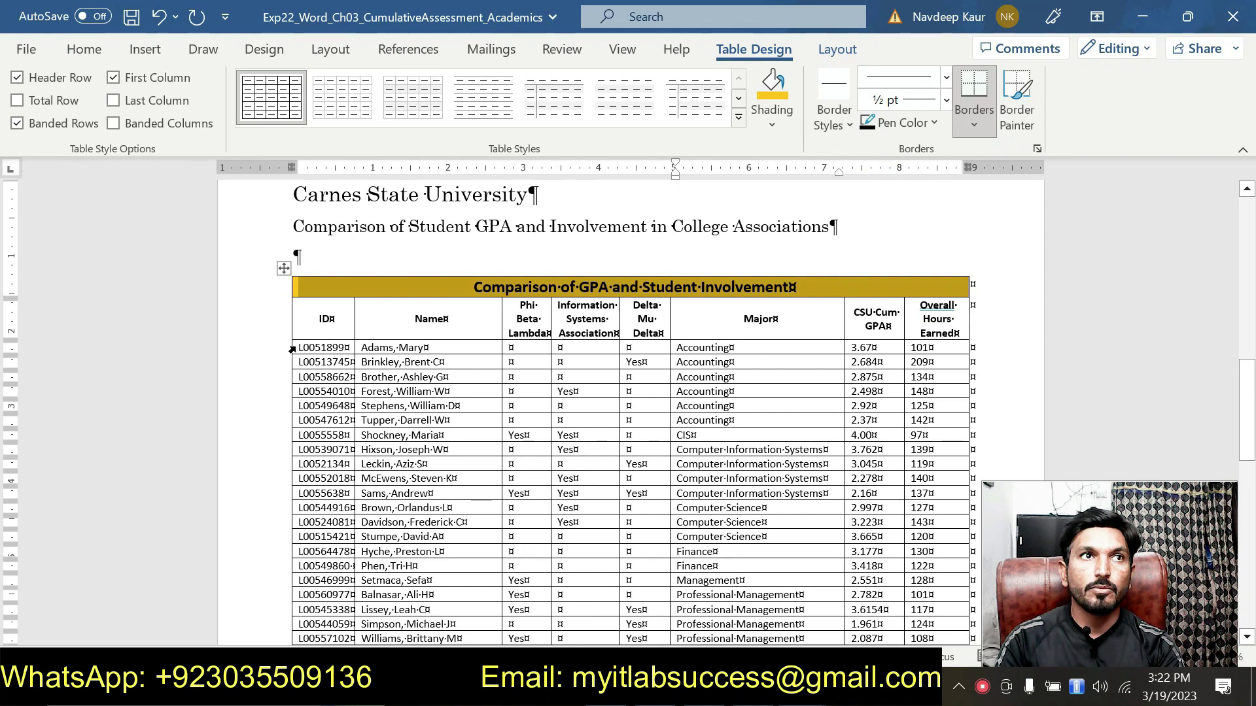
# - Bold all table text from the third row through the last row on the second page
pyautogui.moveTo(290, 347); pyautogui.dragTo(307, 526)
pyautogui.moveTo(759, 529); pyautogui.dragTo(936, 518)
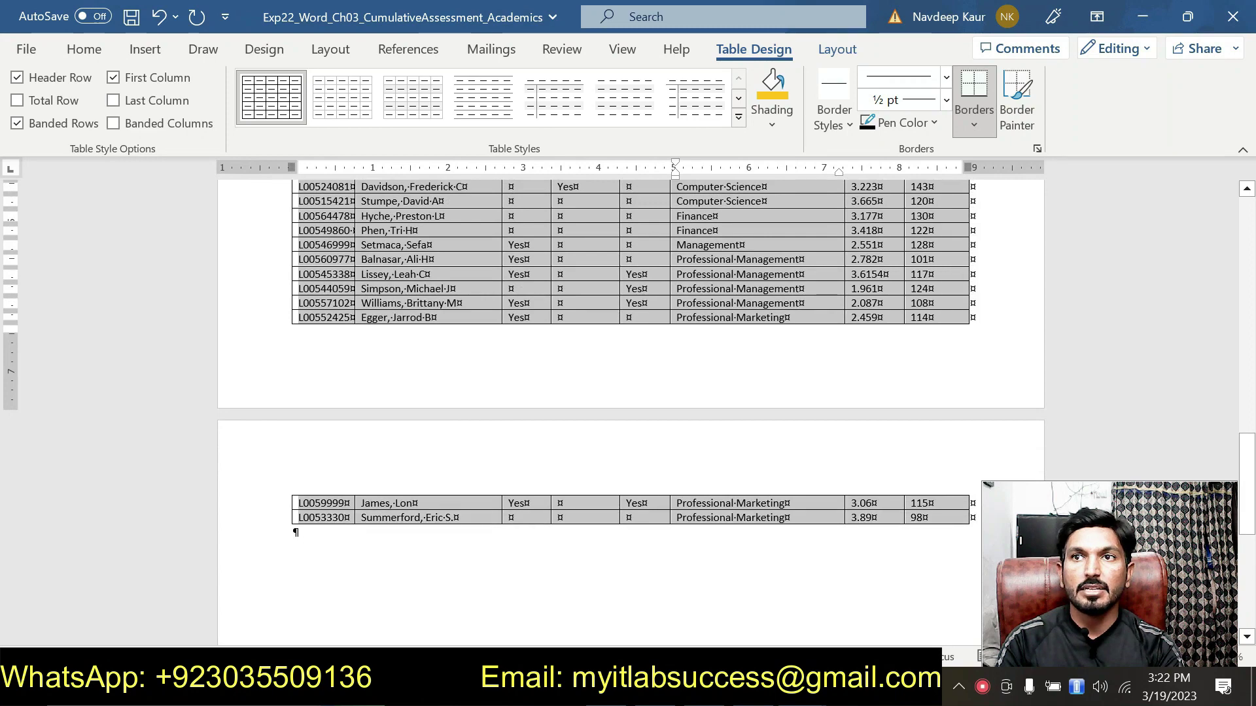
pyautogui.scroll(4, 449, 513)
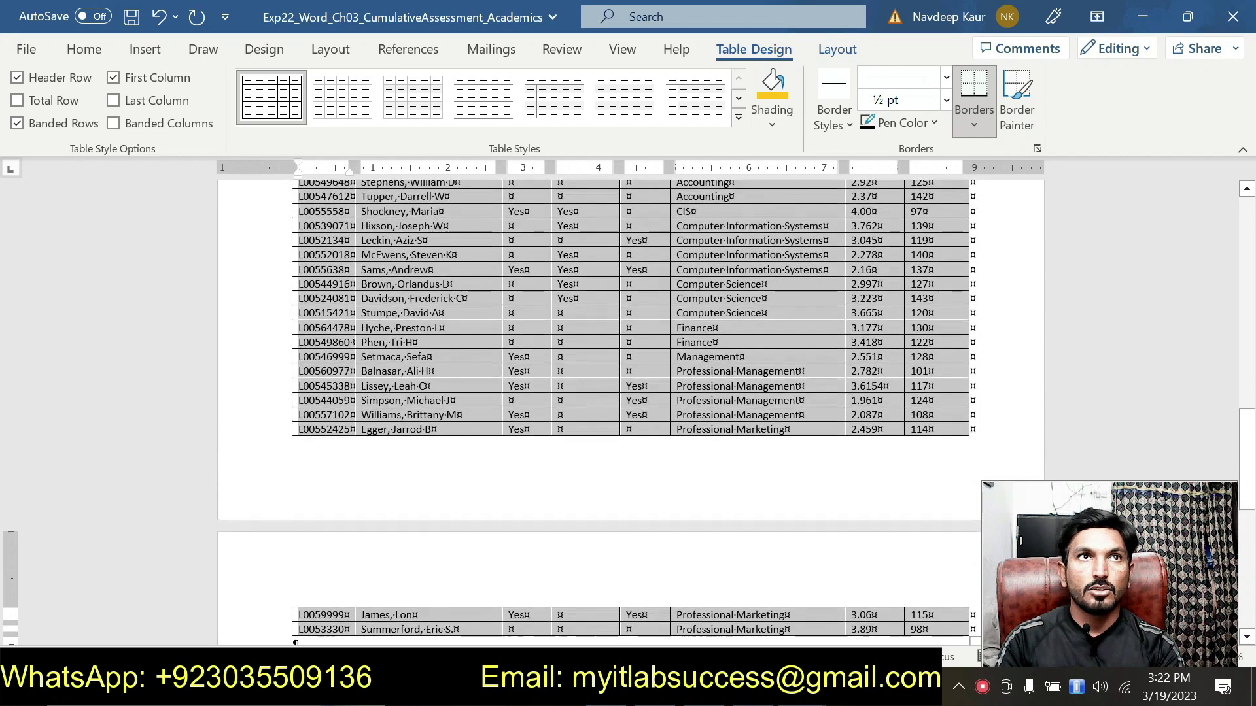
pyautogui.click(84, 49)
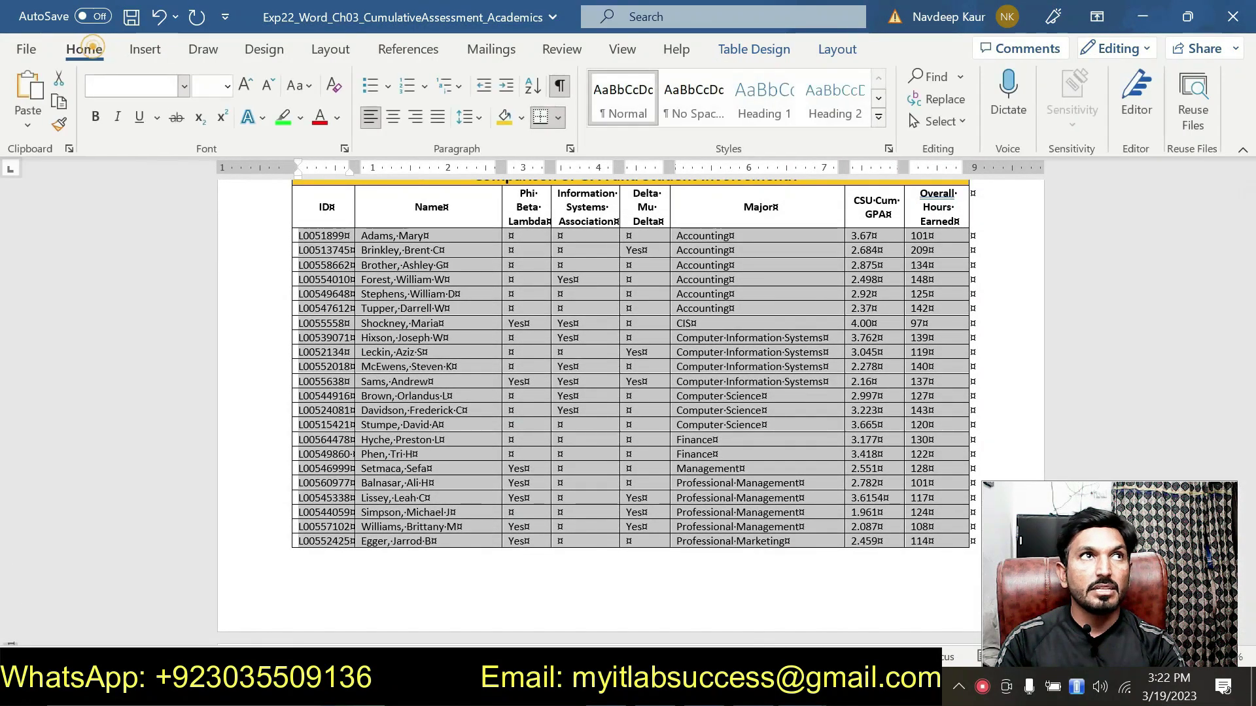
pyautogui.click(96, 117)
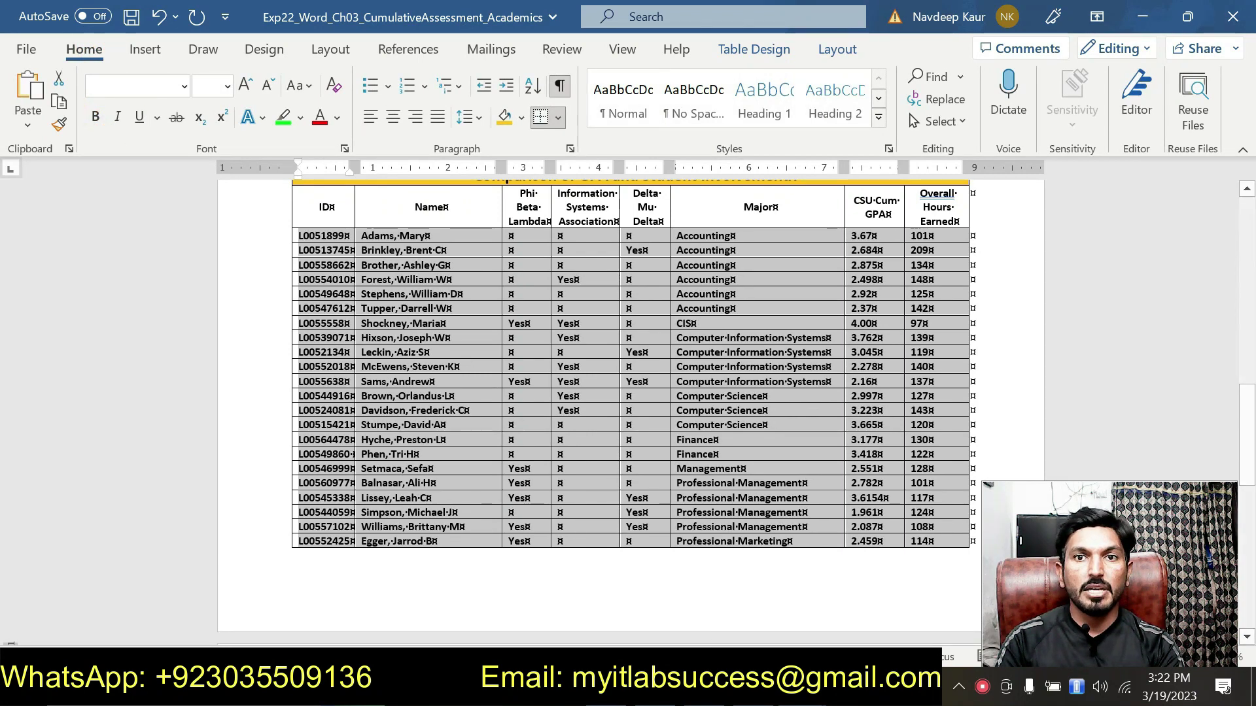
# - In the instructions document, remove the green highlight from step 7, highlight the step 8 text in green and read it
pyautogui.click(798, 693)
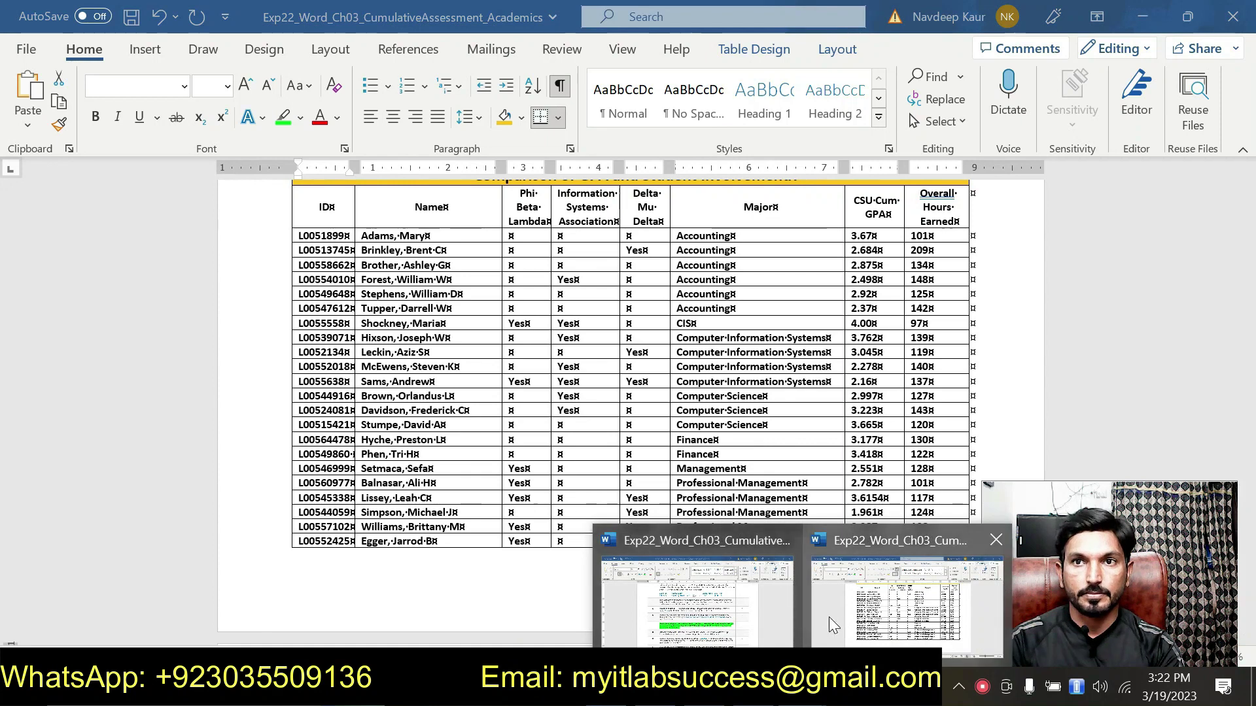
pyautogui.click(736, 614)
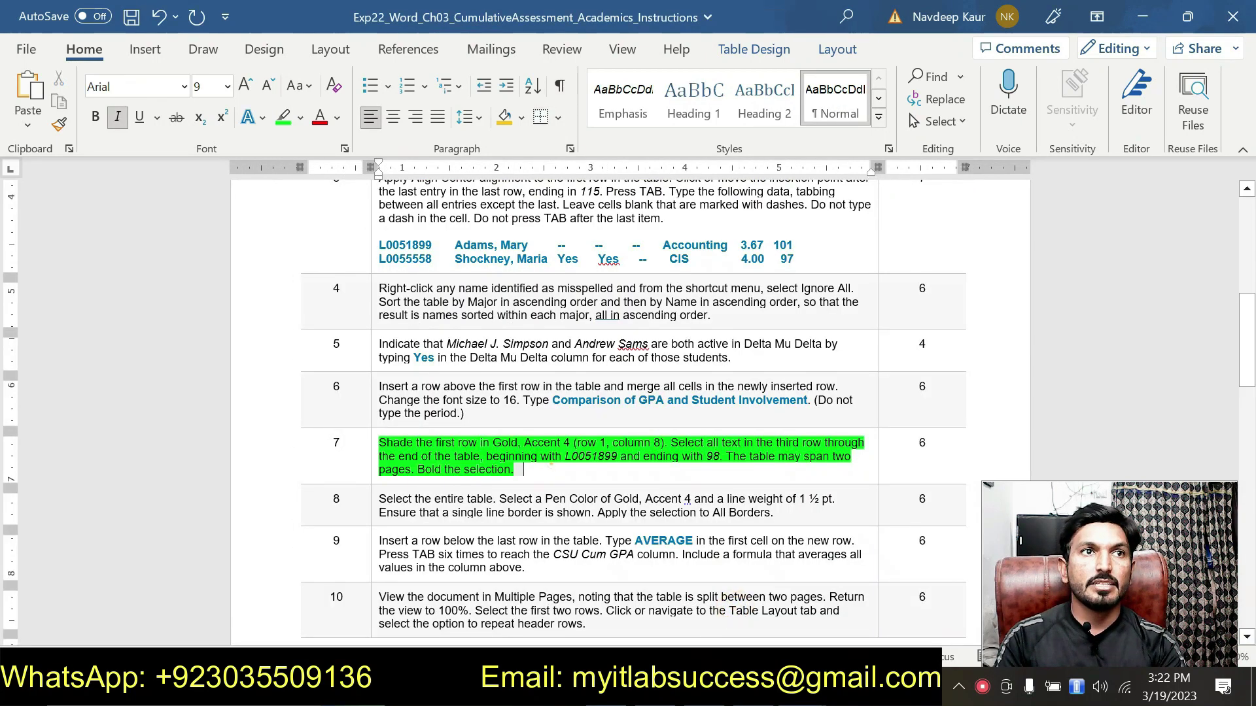
pyautogui.moveTo(549, 466); pyautogui.dragTo(379, 444)
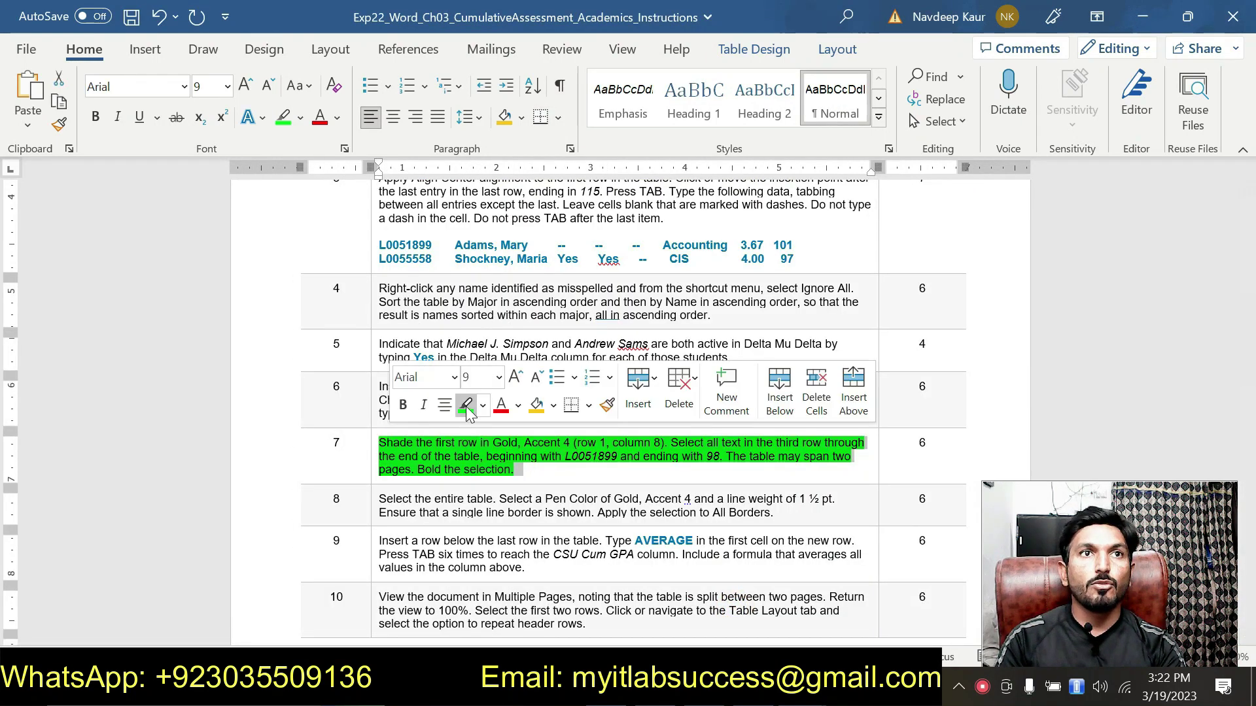
pyautogui.click(467, 408)
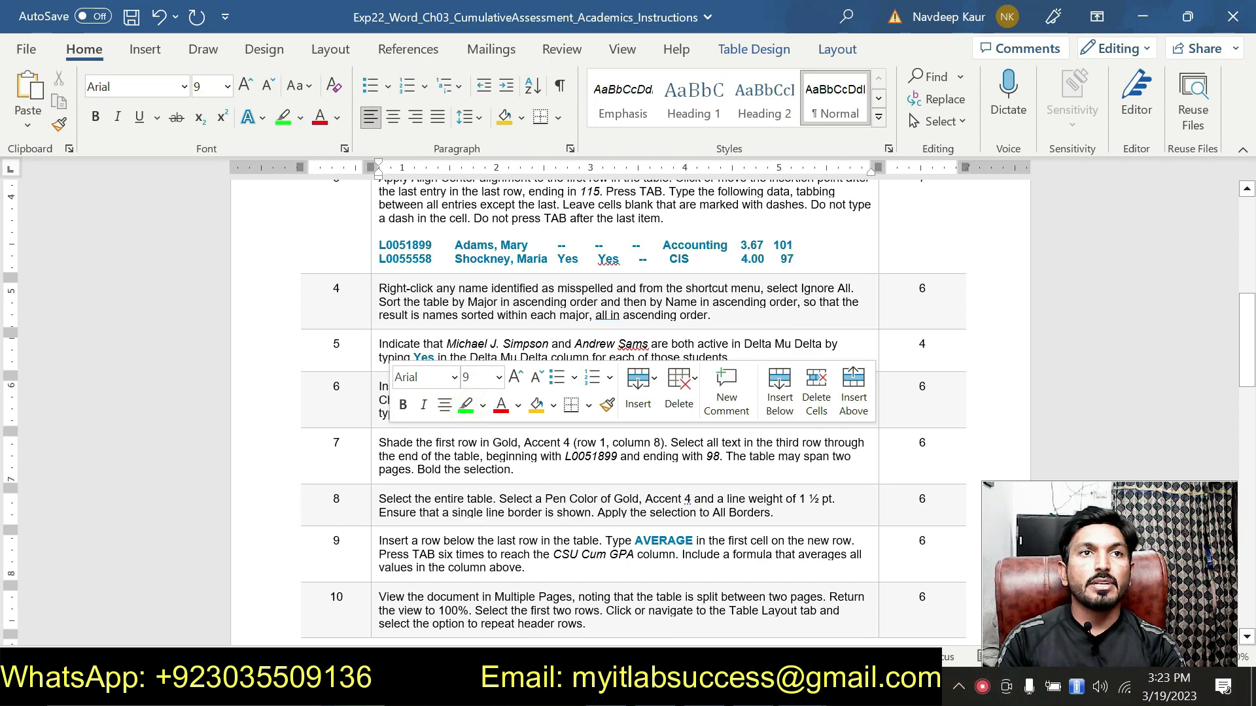
pyautogui.scroll(-1, 369, 458)
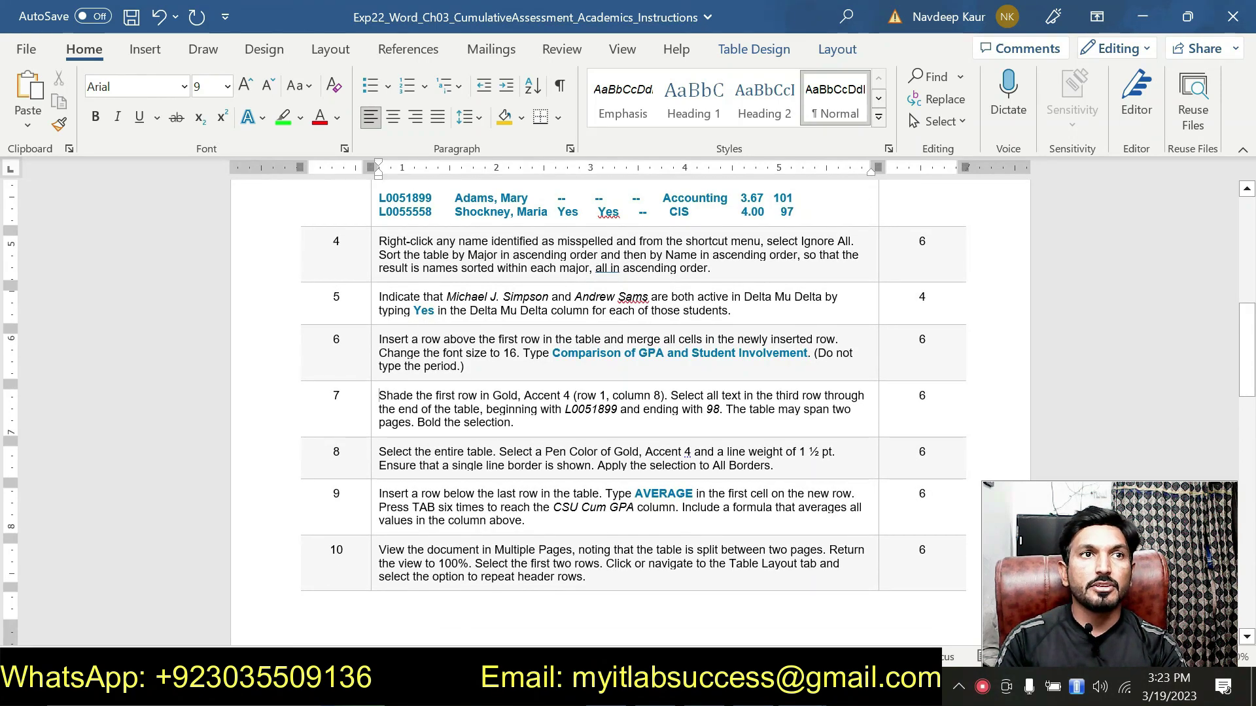
pyautogui.moveTo(378, 452); pyautogui.dragTo(773, 466)
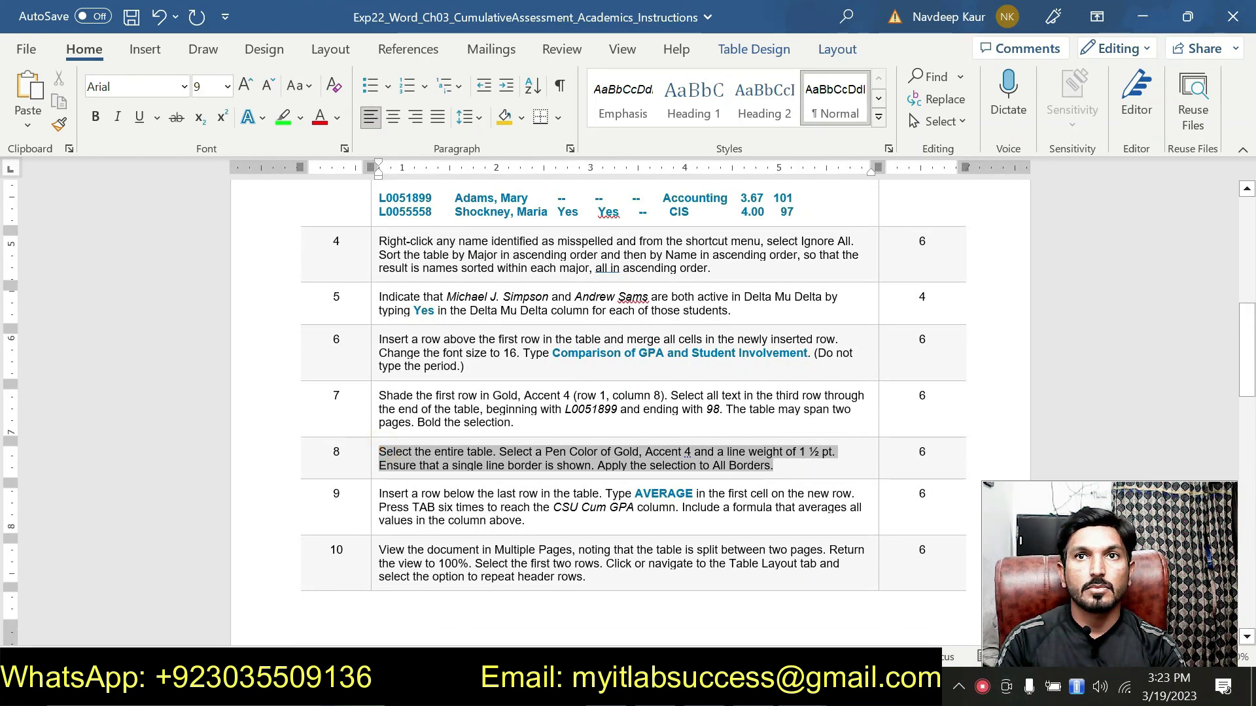
pyautogui.click(846, 438)
pyautogui.click(682, 466)
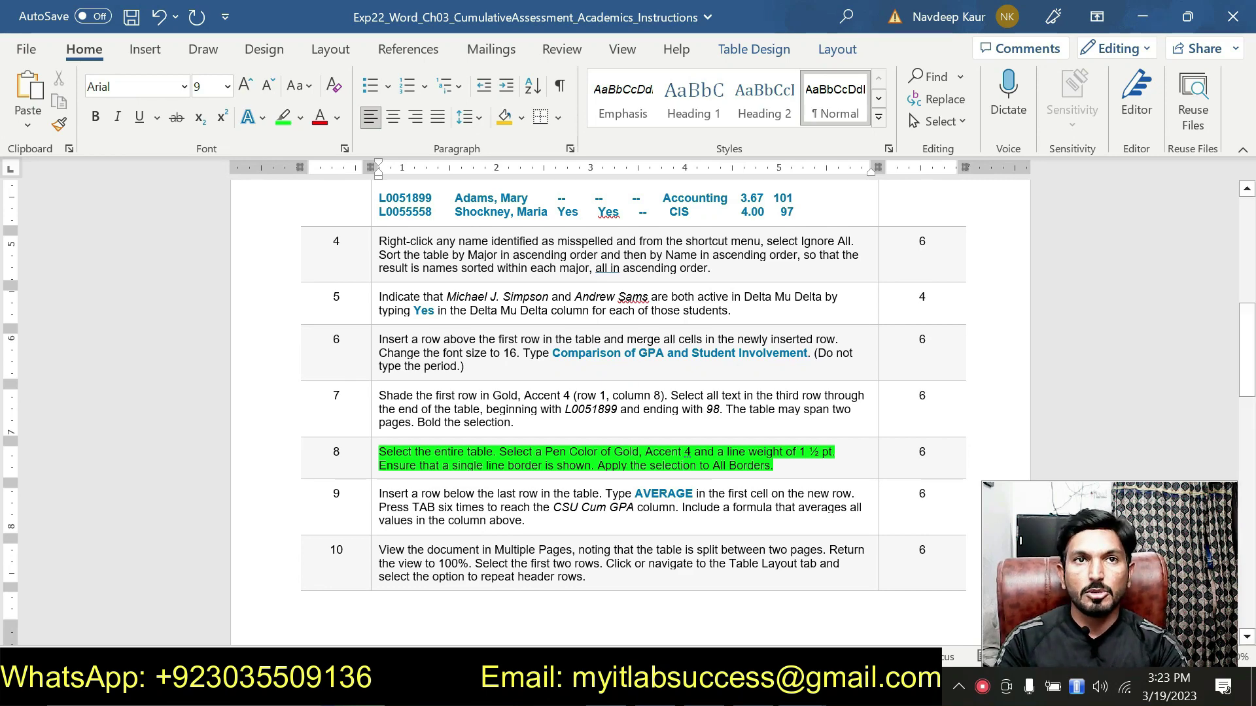
# - In the Academics document, select the entire student table and set the border pen color to Gold, Accent 4
pyautogui.click(802, 692)
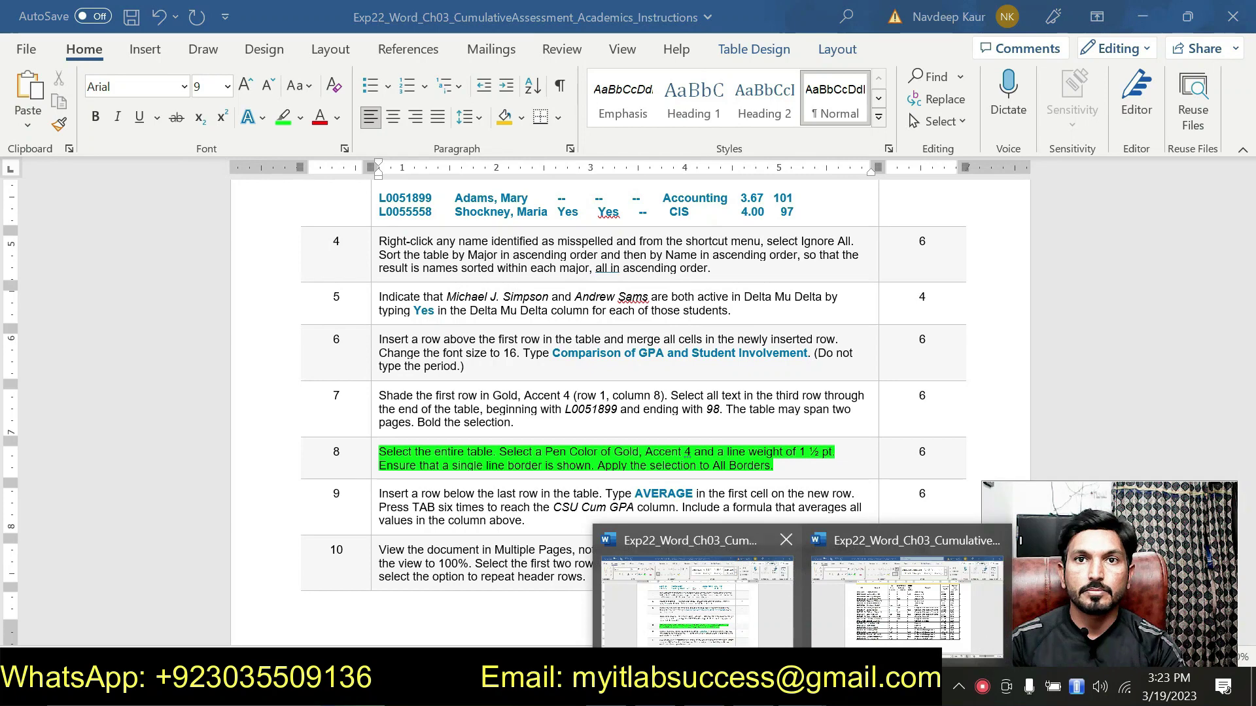
pyautogui.click(836, 596)
pyautogui.scroll(1, 286, 335)
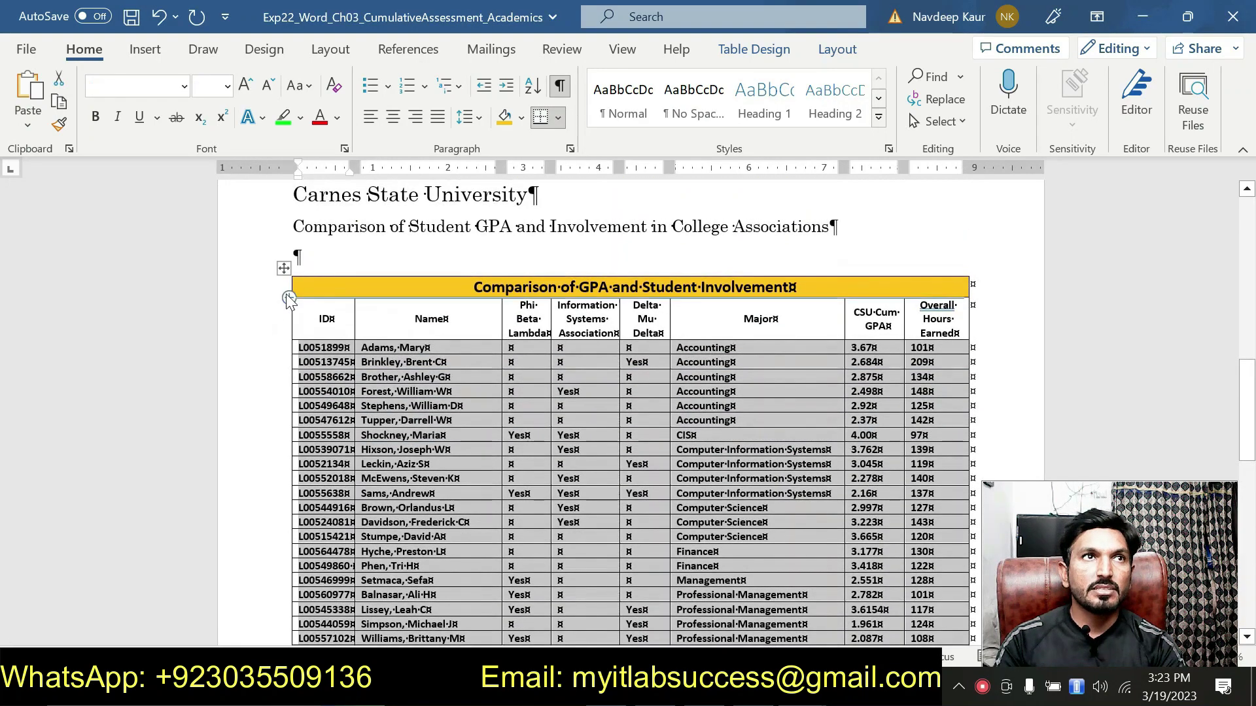
pyautogui.click(283, 269)
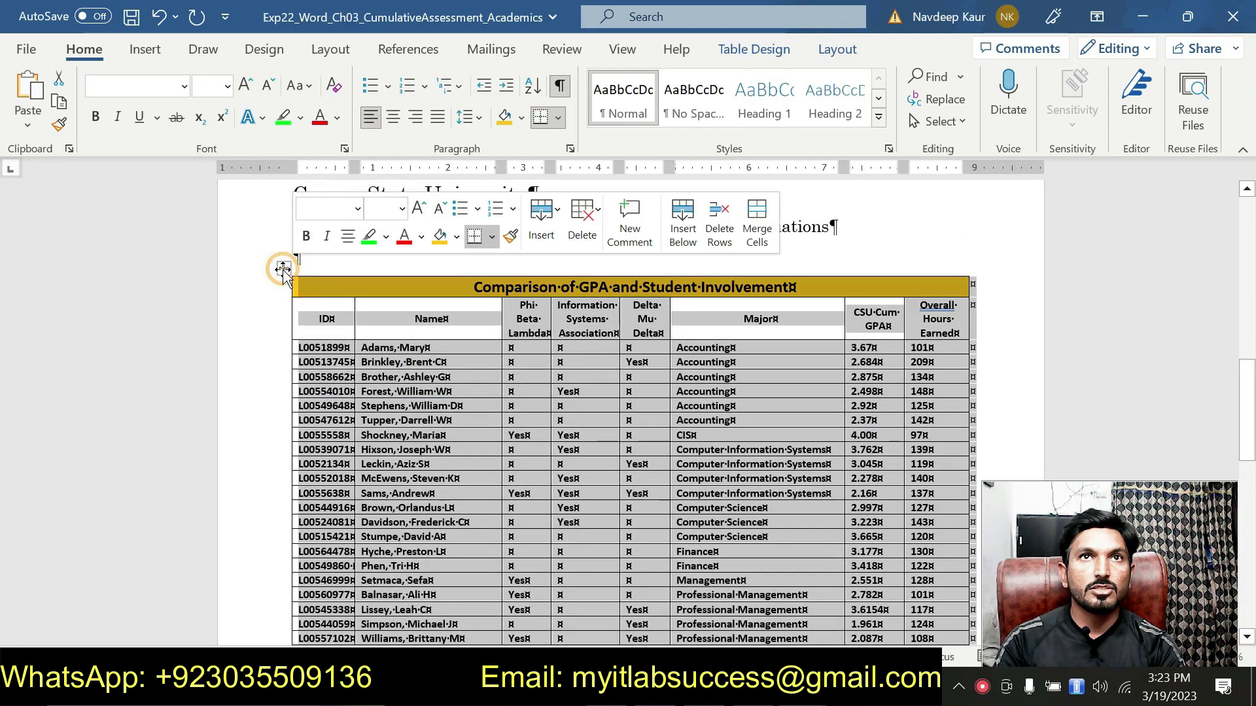
pyautogui.click(715, 52)
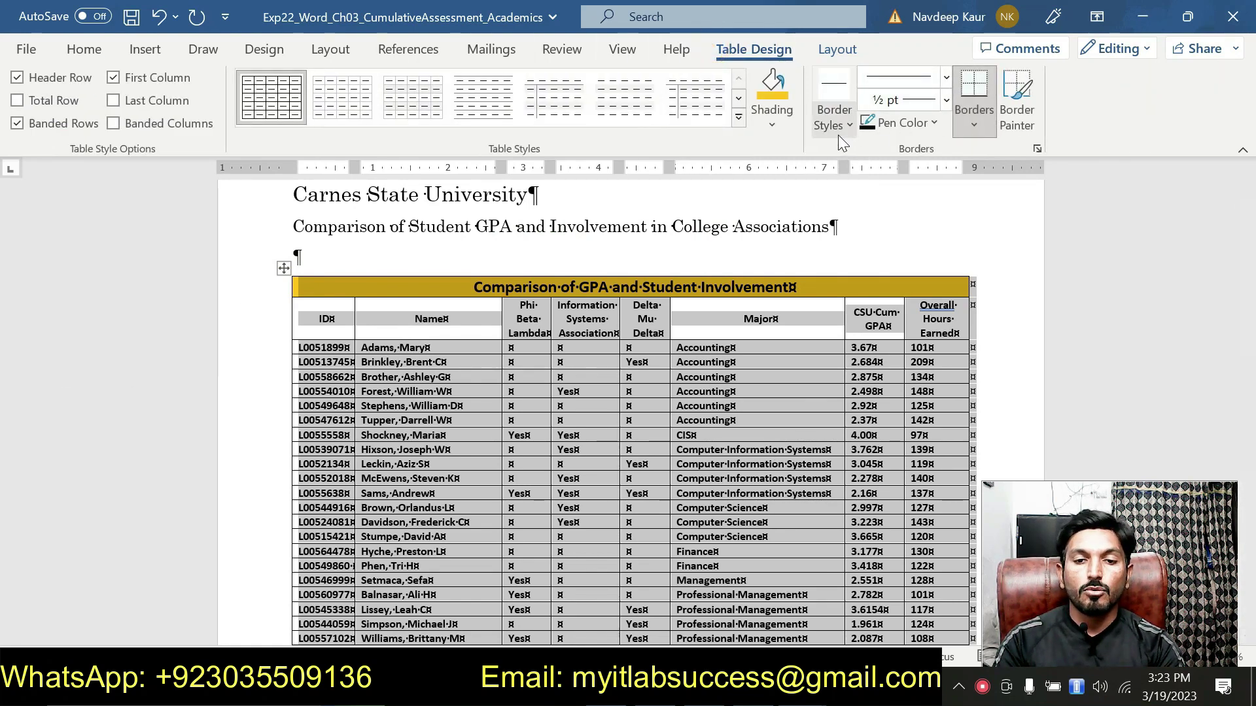
pyautogui.click(918, 124)
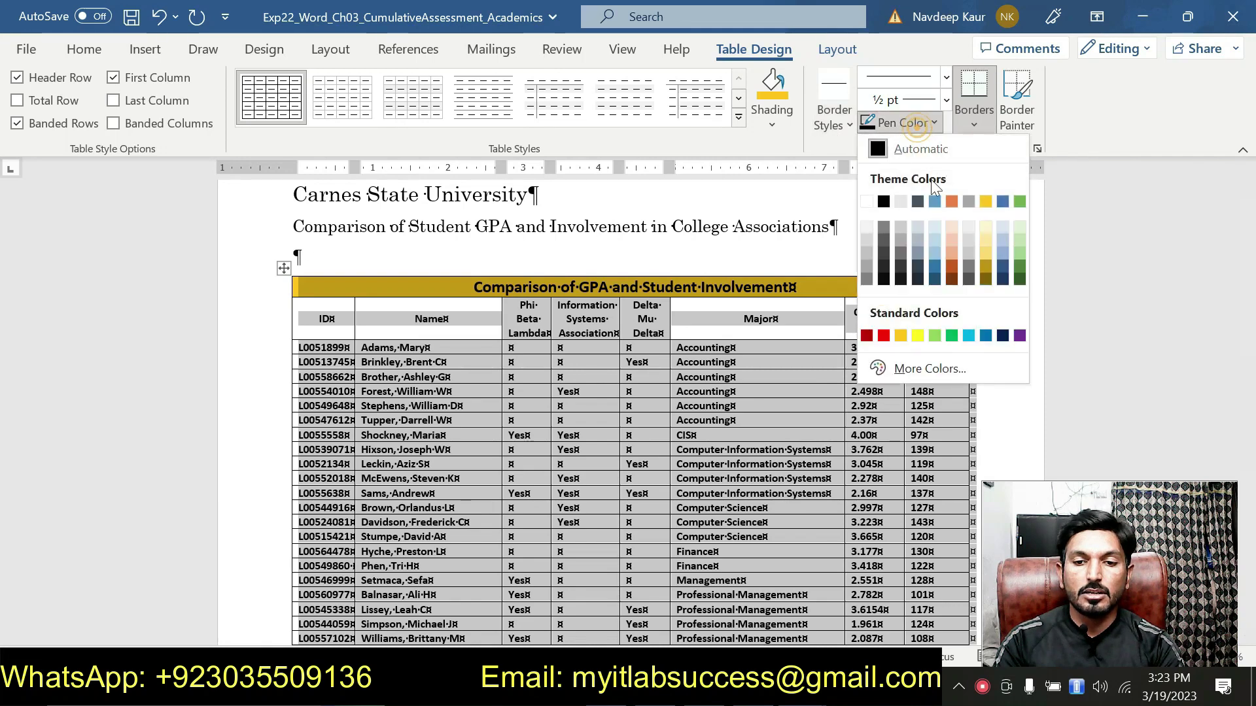
pyautogui.click(986, 203)
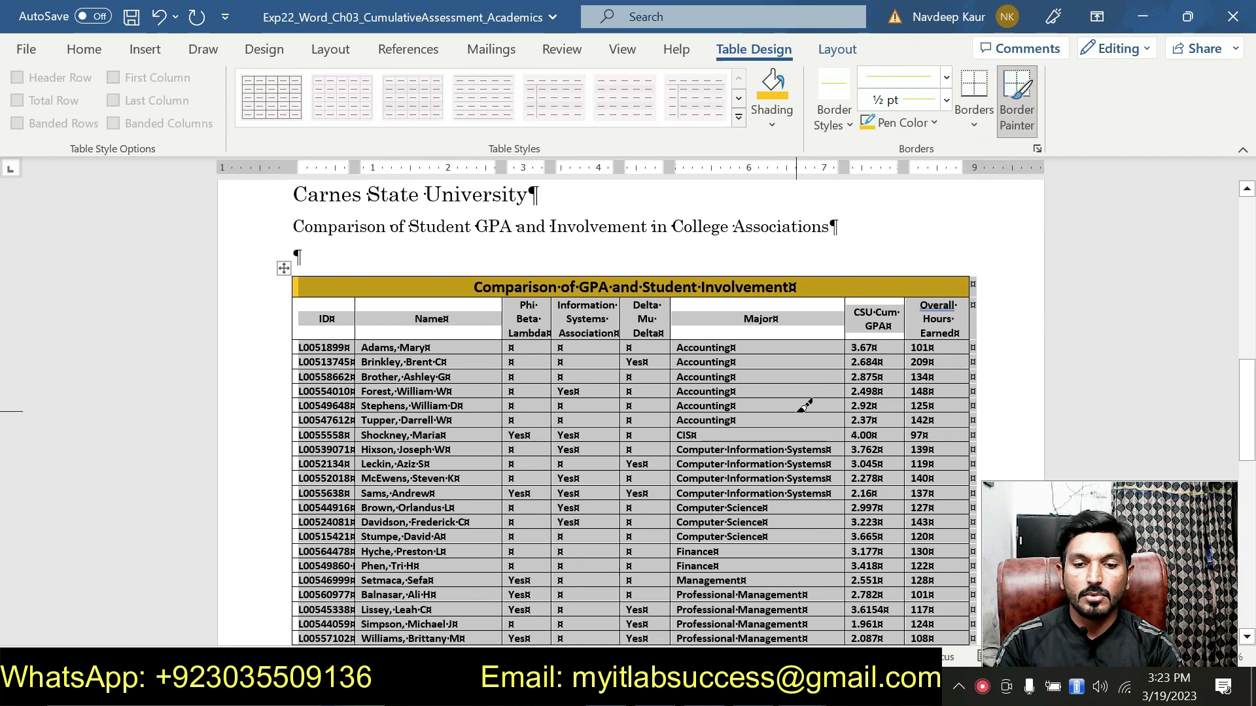
# - Choose a 1 ½ pt line weight and a single line style, and apply them to all borders of the selected table
pyautogui.click(946, 100)
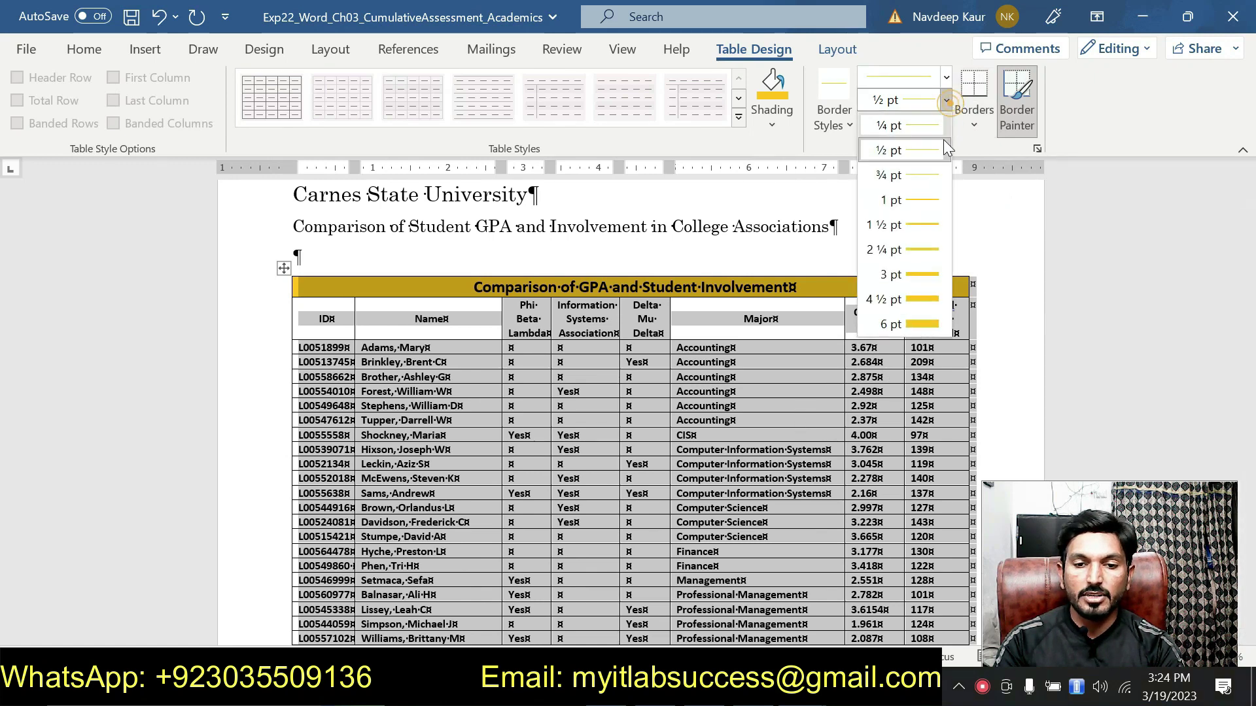
pyautogui.click(896, 226)
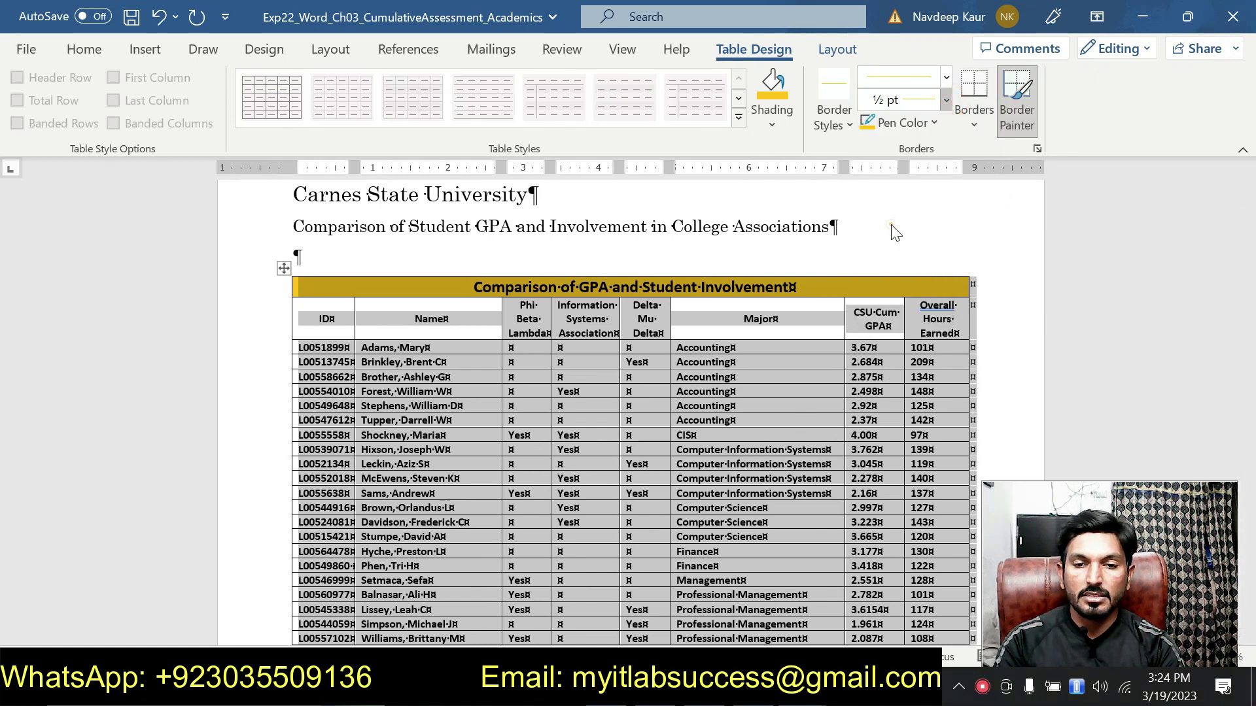
pyautogui.click(946, 76)
pyautogui.click(901, 127)
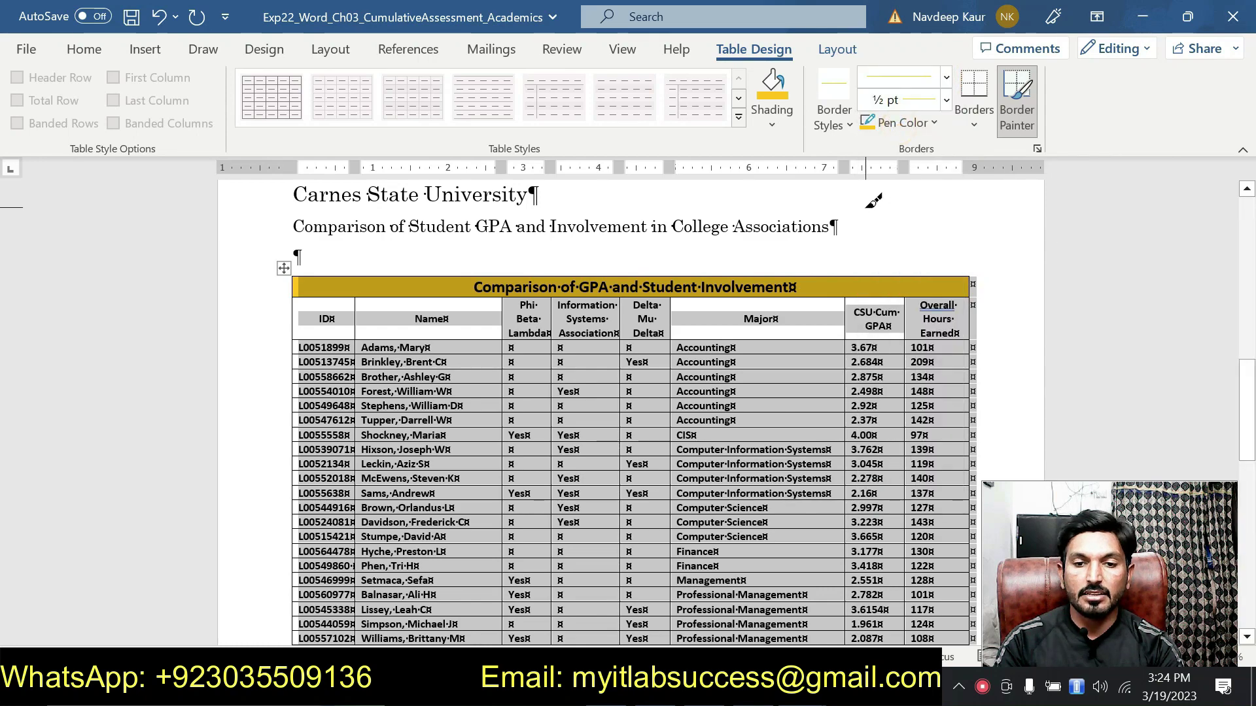
pyautogui.click(973, 127)
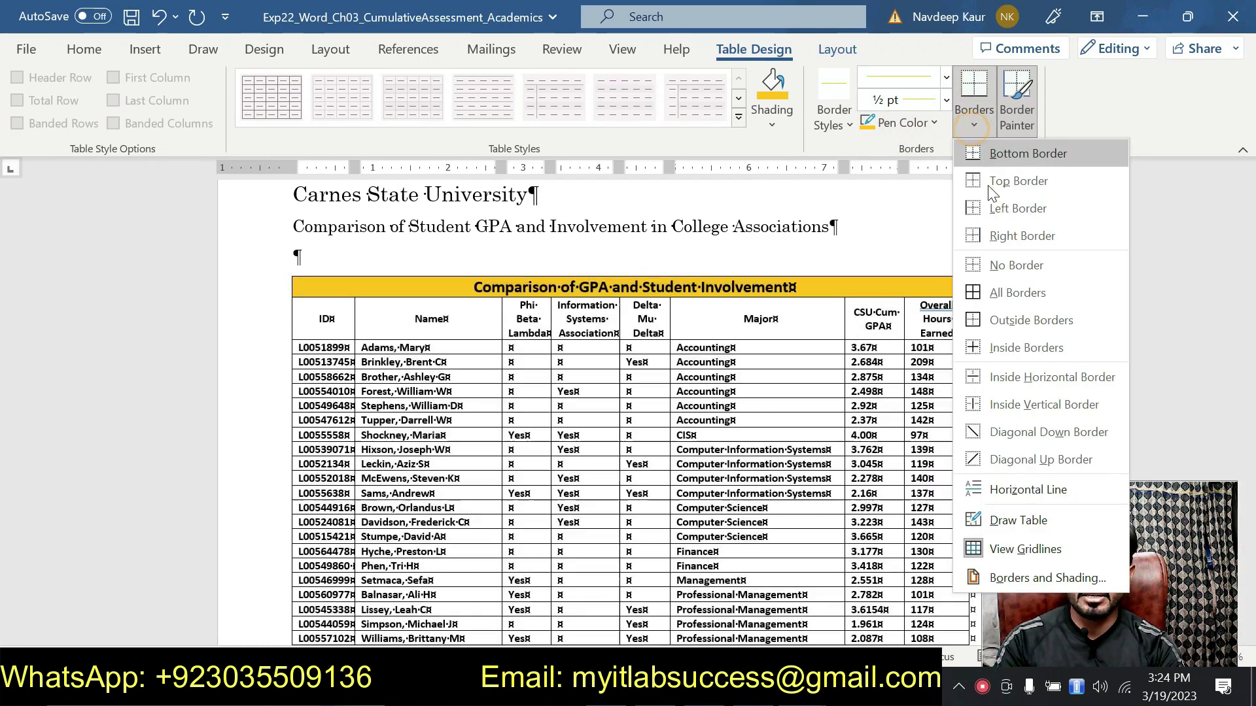
pyautogui.click(1002, 305)
pyautogui.scroll(-1, 638, 433)
# - In the instructions document, remove the green highlight from step 8, highlight the step 9 text in green and read it
pyautogui.click(639, 433)
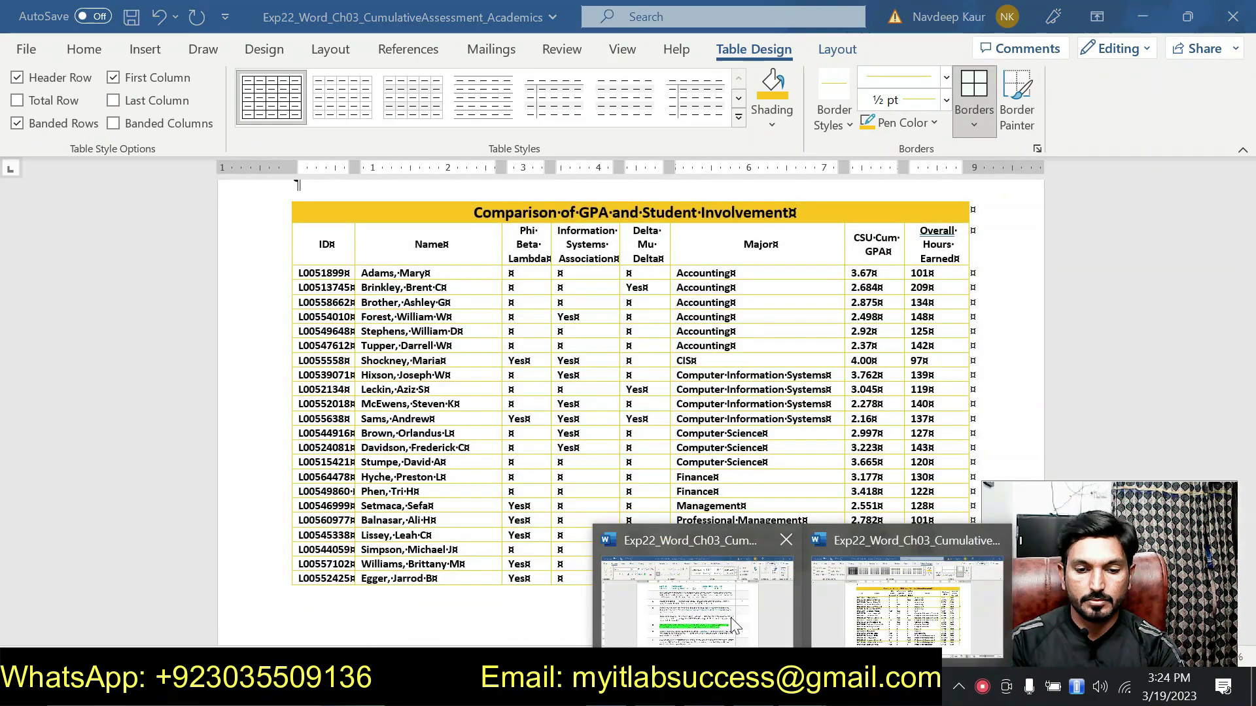
pyautogui.click(733, 626)
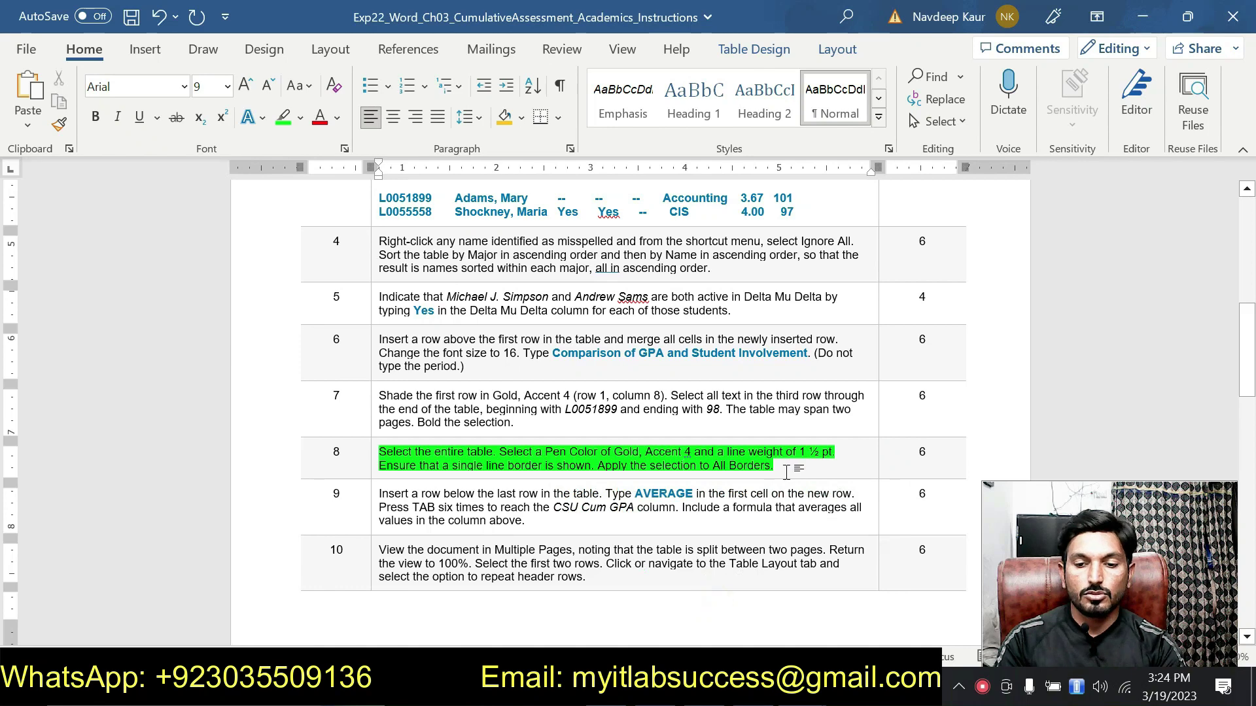
pyautogui.tripleClick(684, 466)
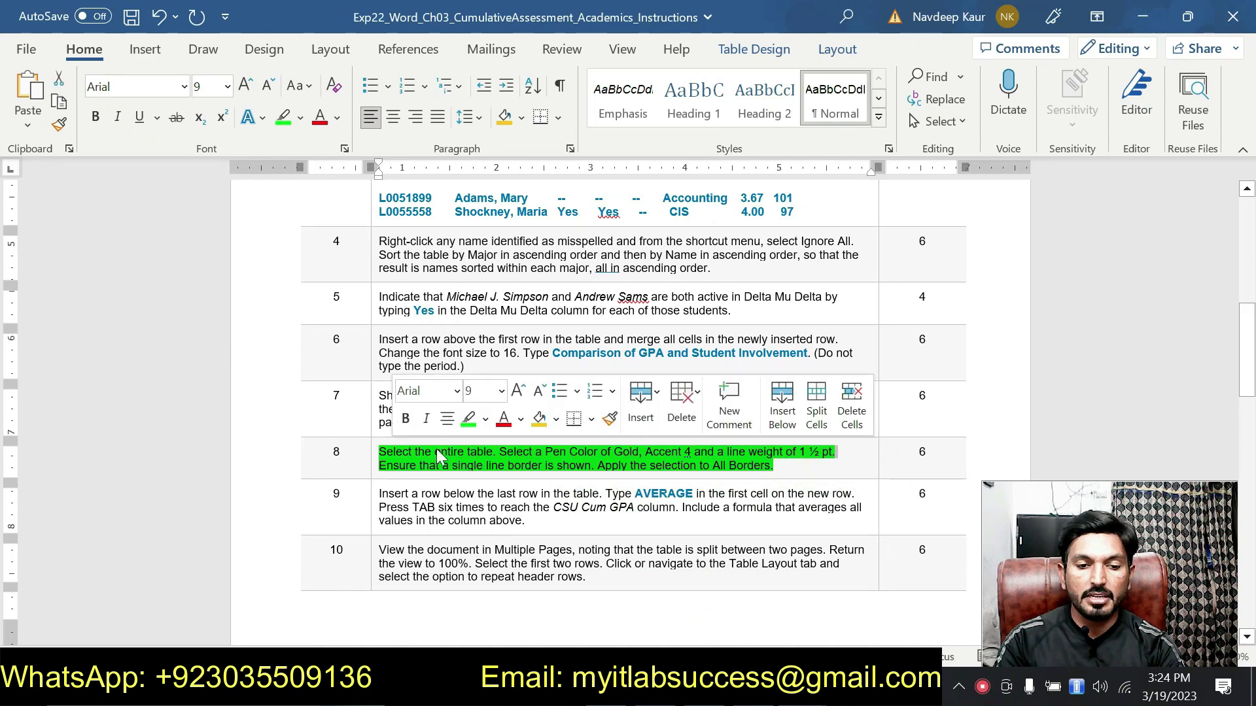
pyautogui.click(469, 419)
pyautogui.scroll(-3, 462, 421)
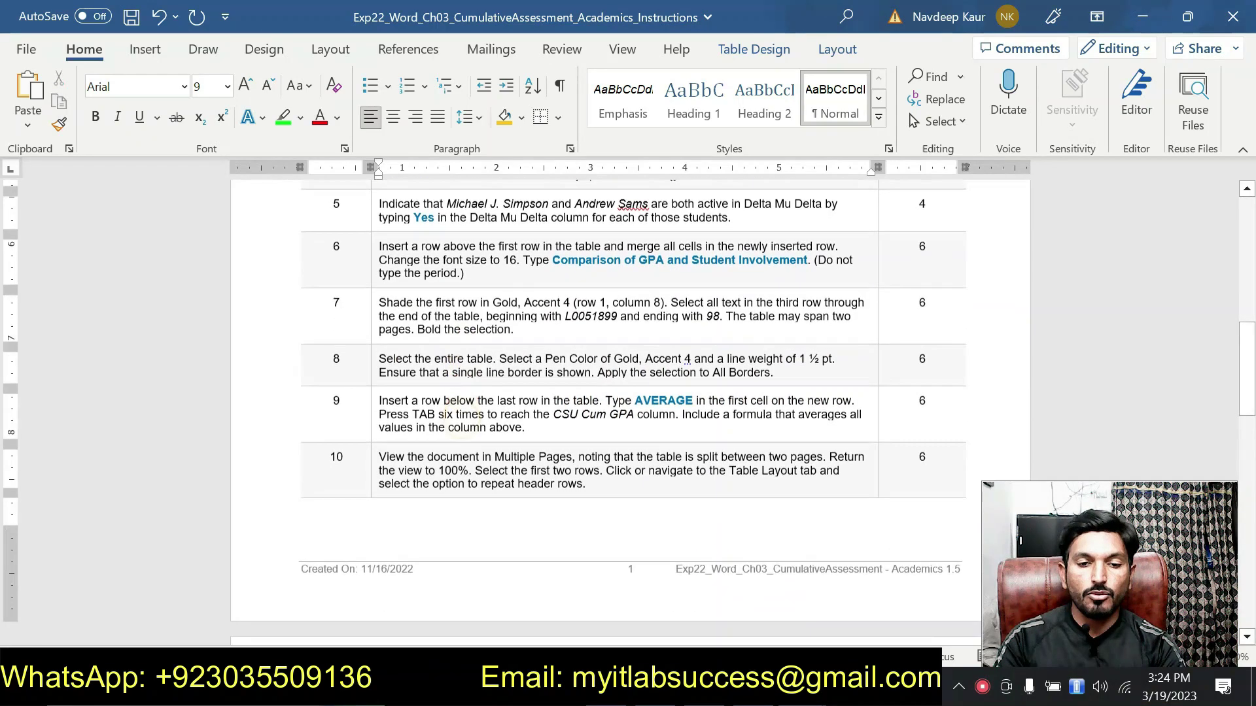
pyautogui.click(379, 359)
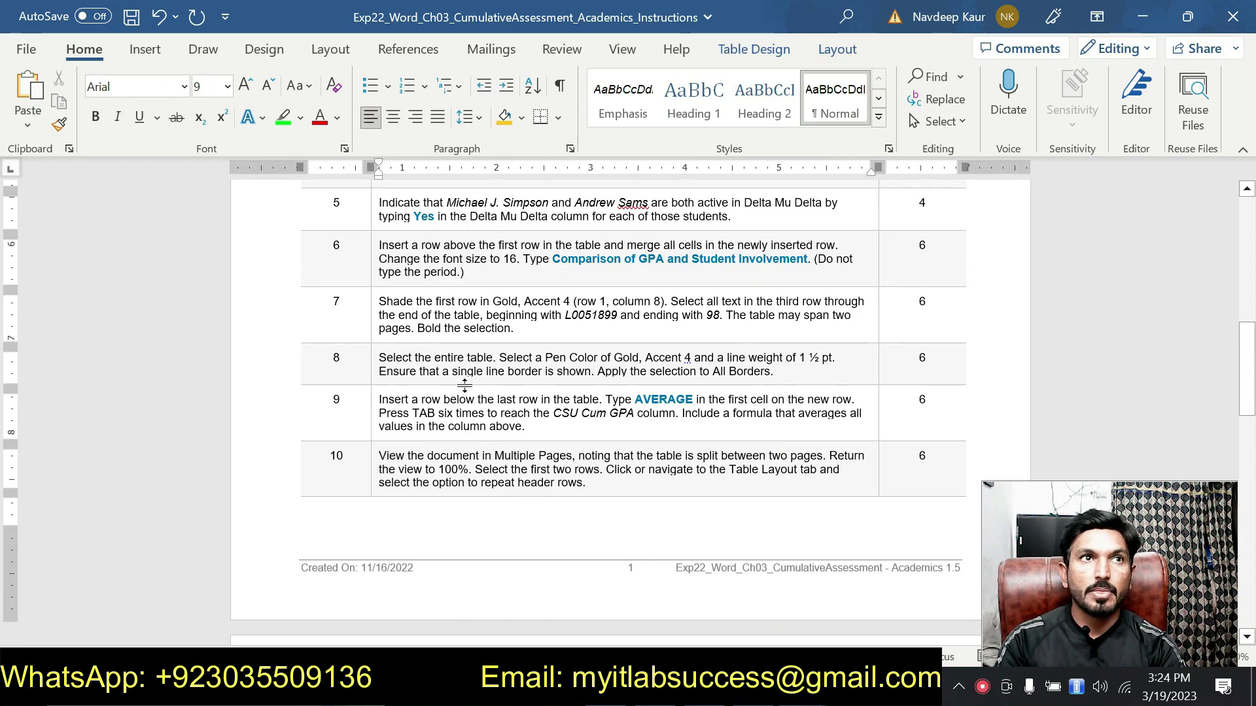
pyautogui.moveTo(527, 426); pyautogui.dragTo(379, 400)
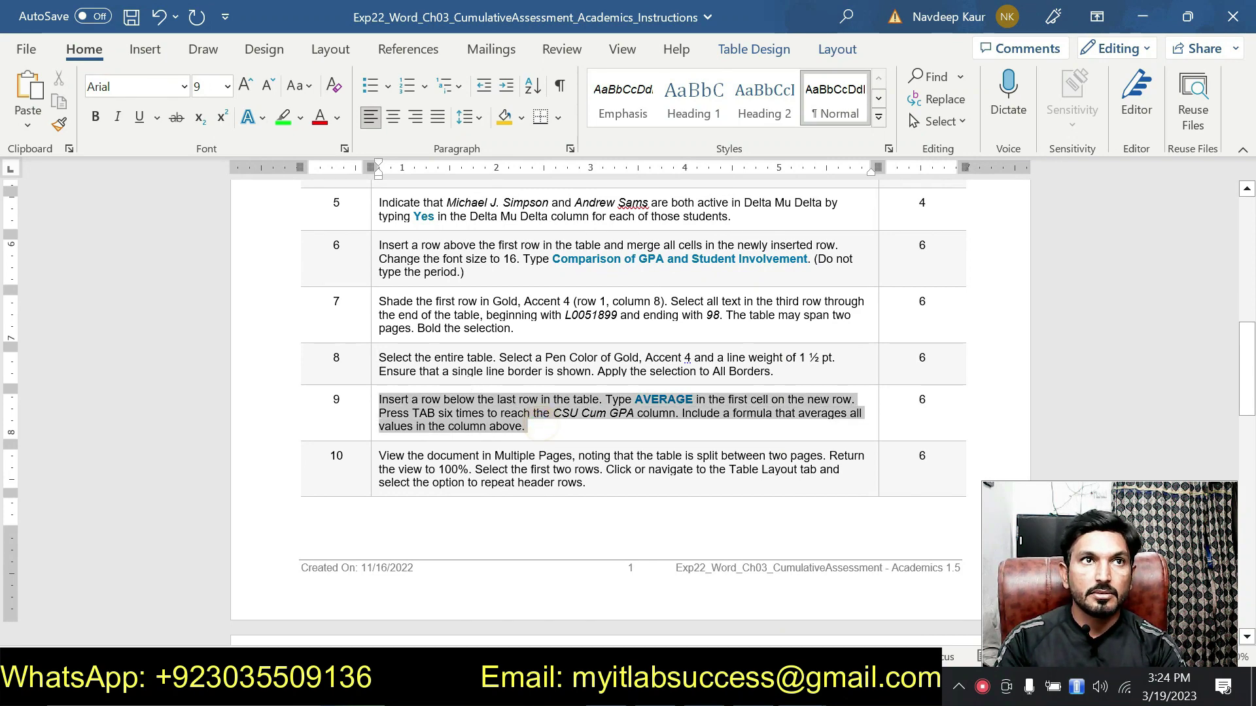
pyautogui.click(467, 371)
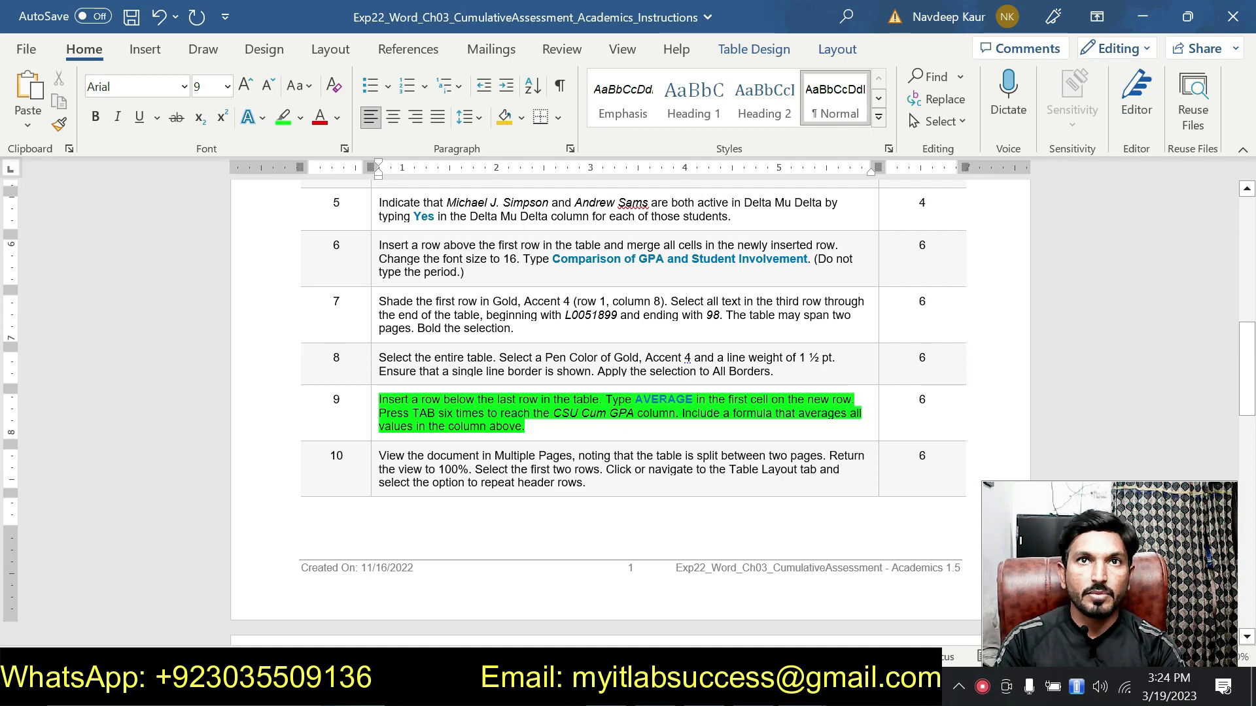
# - In the Academics document, insert a new row below the last row of the student table
pyautogui.moveTo(802, 692)
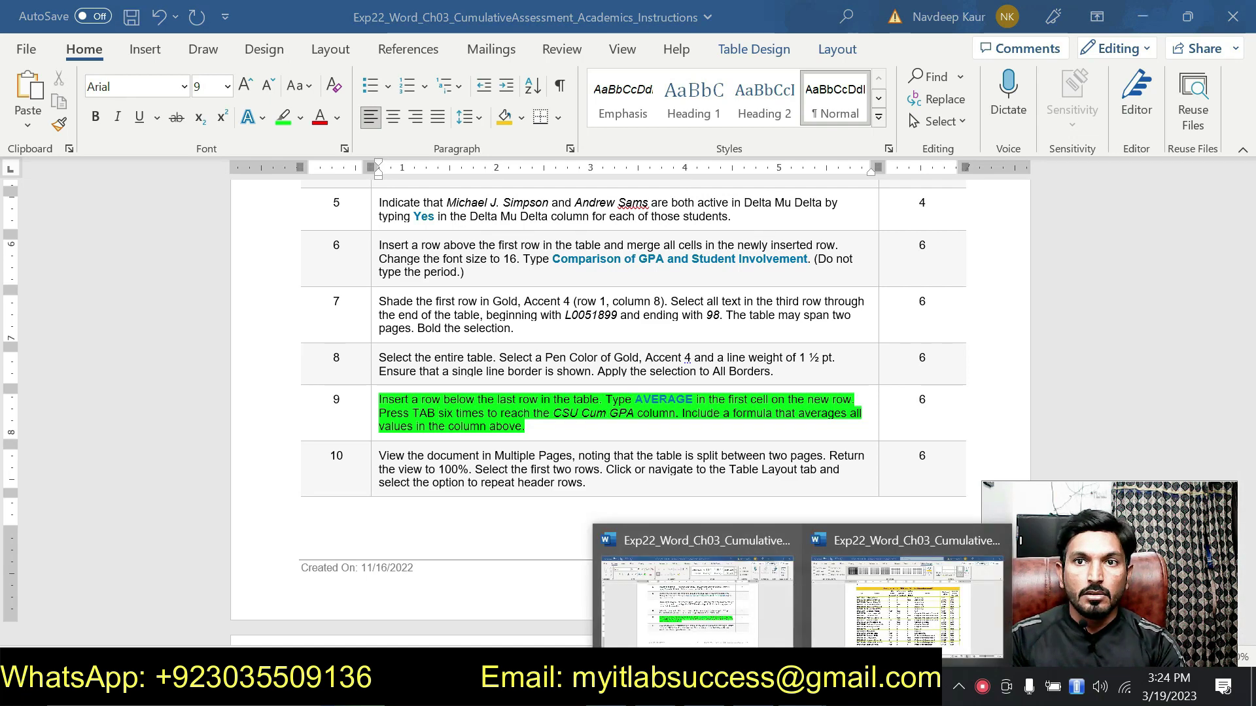
pyautogui.click(845, 594)
pyautogui.scroll(-5, 549, 497)
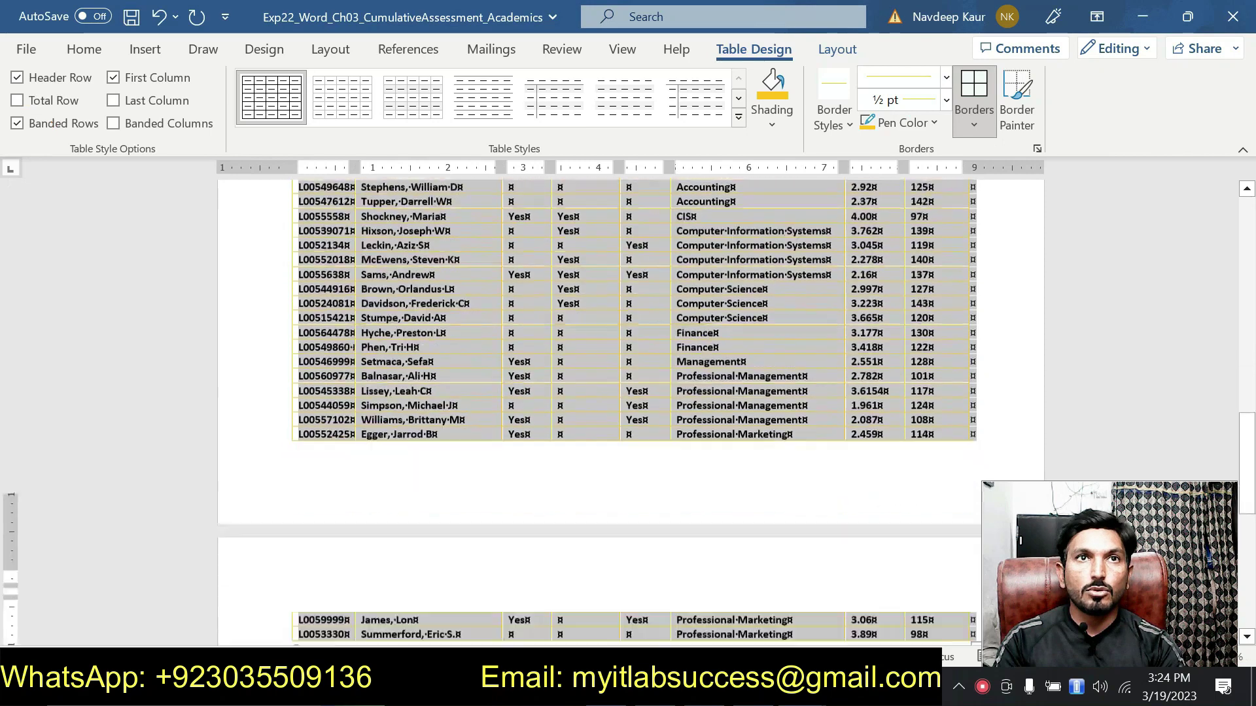
pyautogui.scroll(-1, 530, 482)
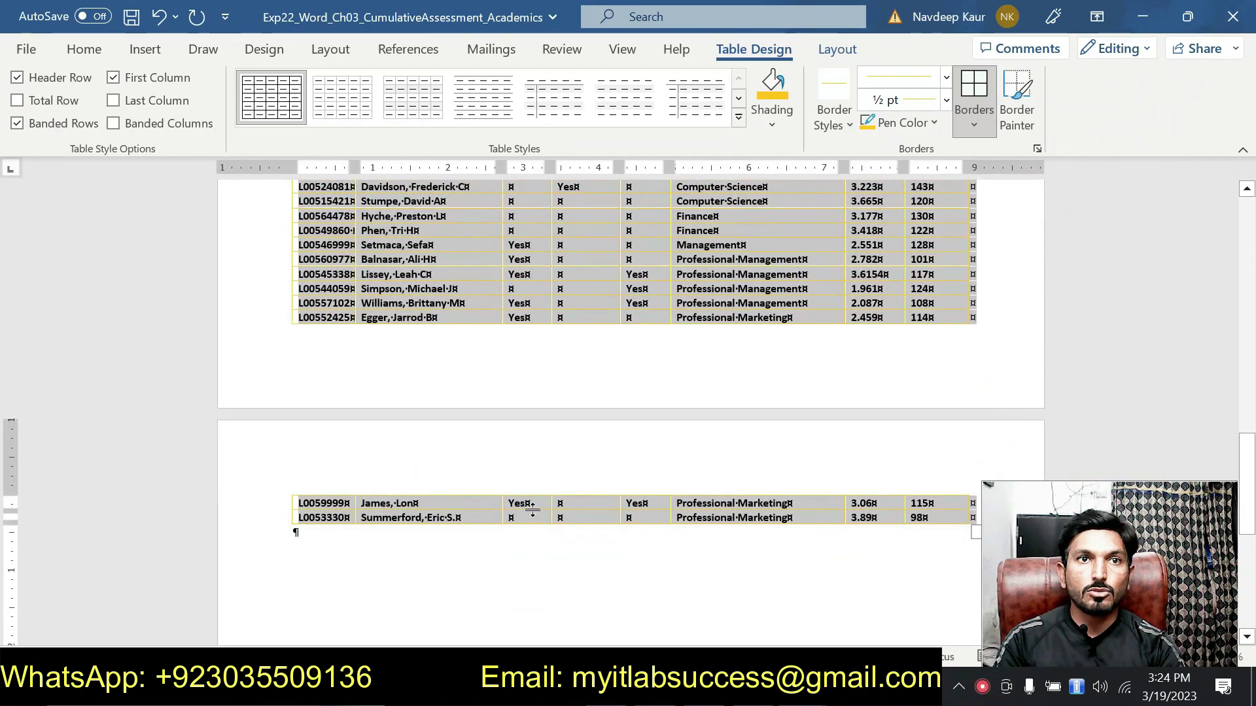
pyautogui.click(533, 513)
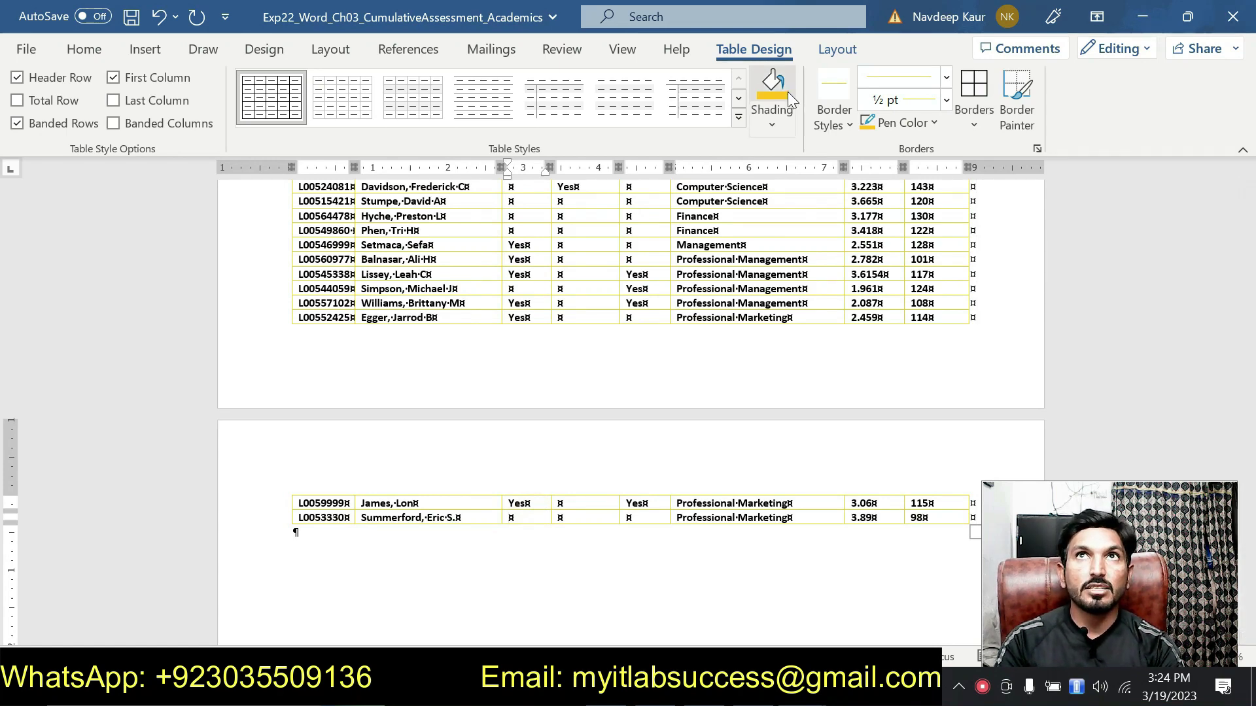
pyautogui.click(837, 49)
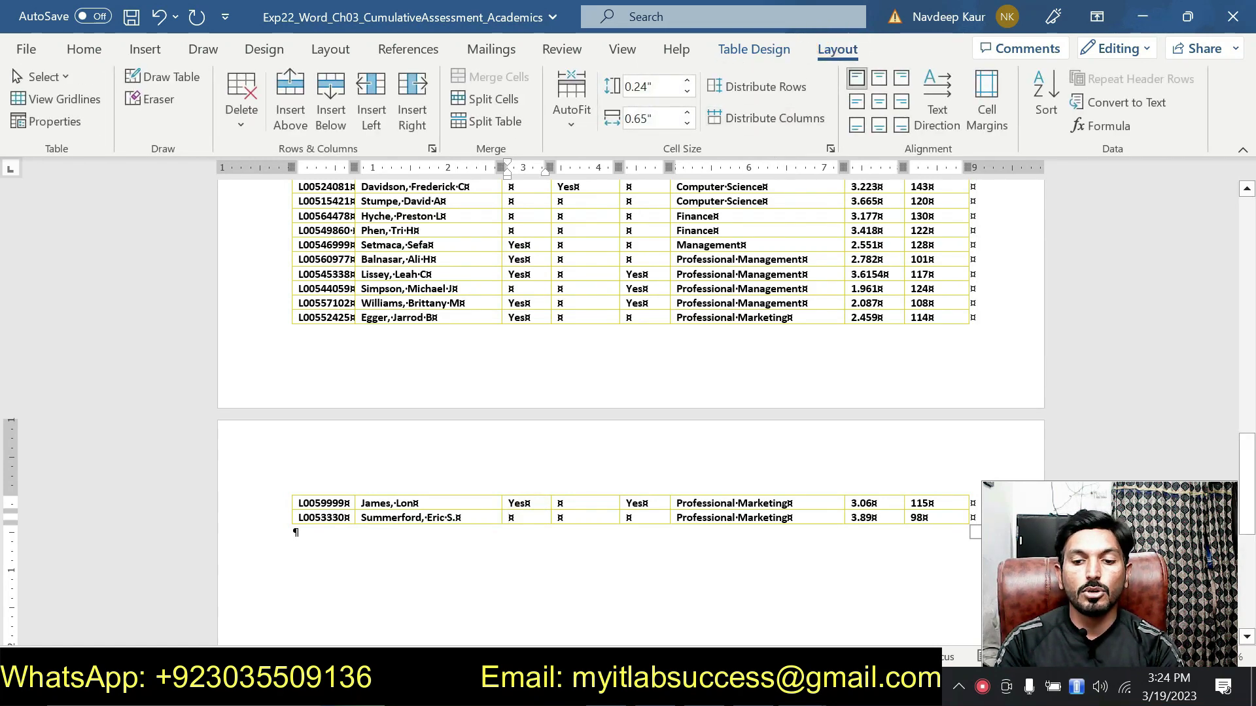
pyautogui.click(330, 118)
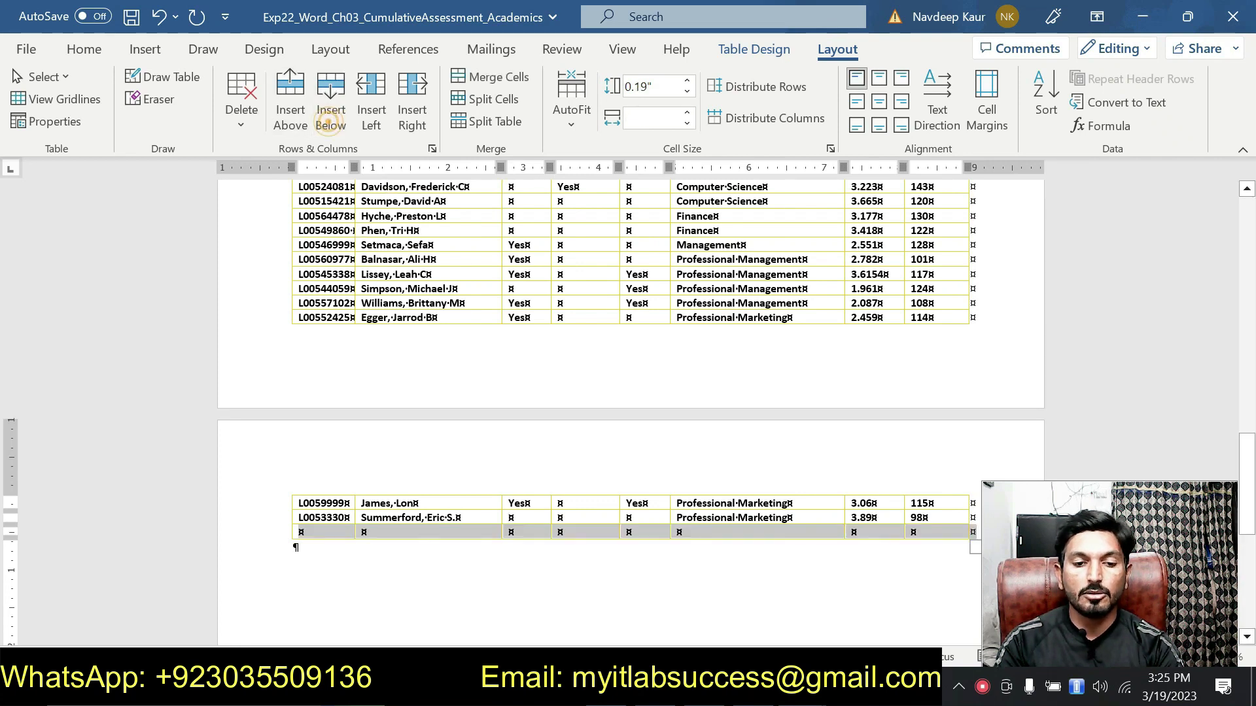
# - Enter AVERAGE in the new row's CSU Cum GPA cell and move to the Overall Hours Earned cell beside it
pyautogui.click(301, 537)
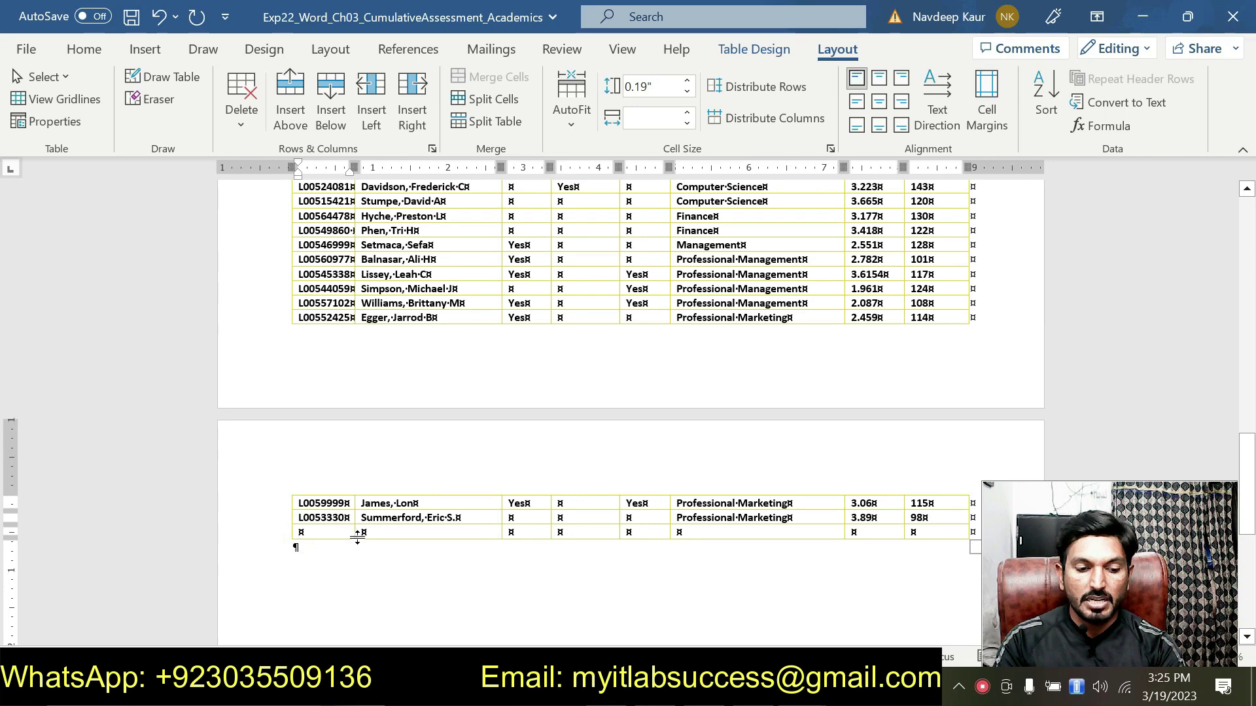
pyautogui.press('Tab')
pyautogui.press('Tab')
pyautogui.press('Tab')
pyautogui.press('Tab')
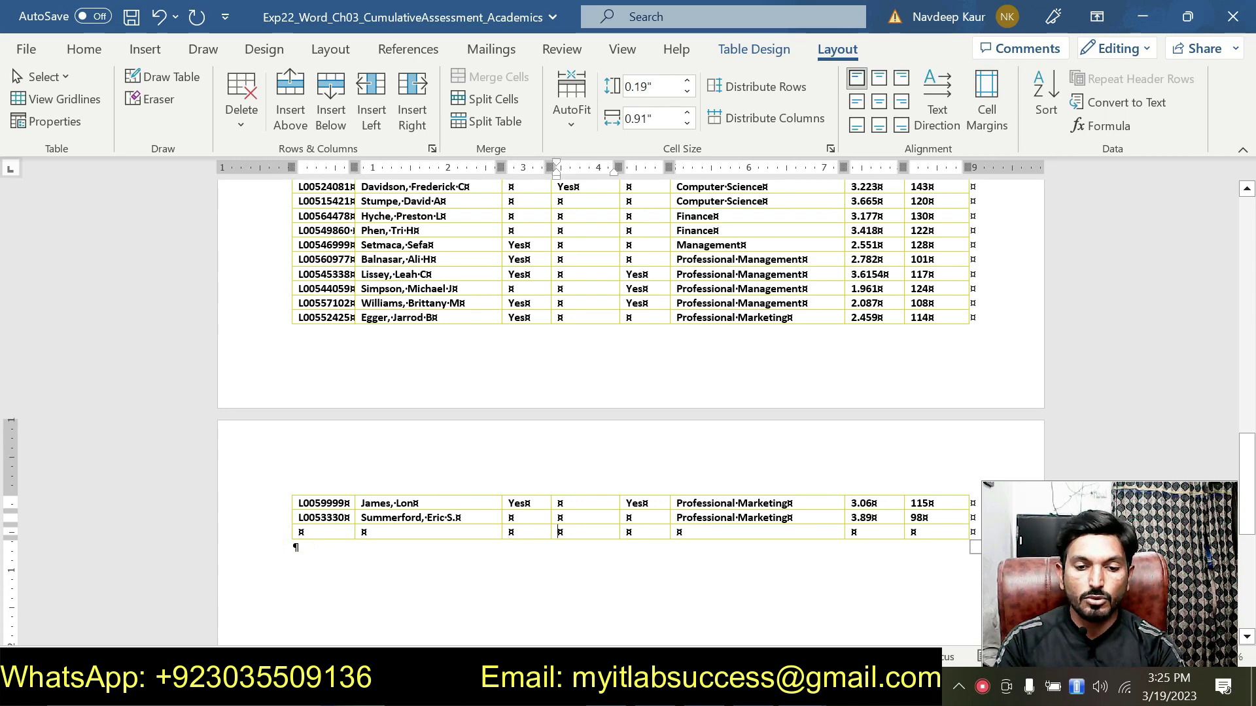
pyautogui.scroll(8, 628, 412)
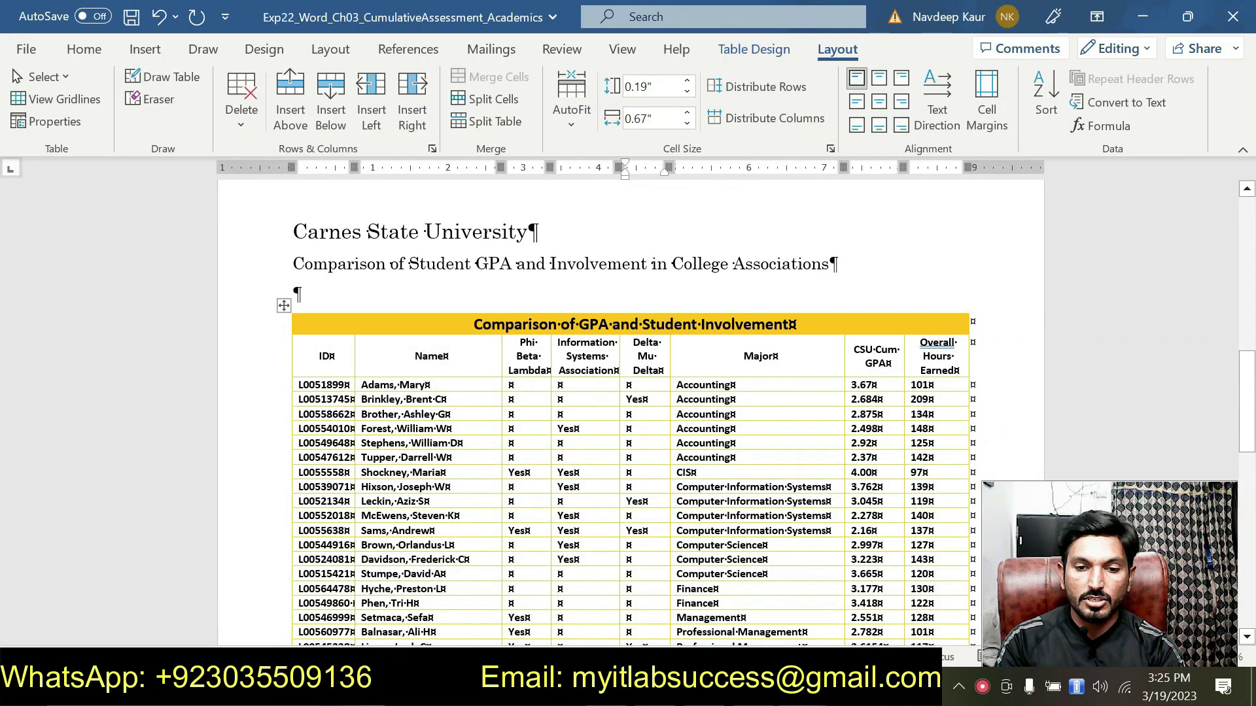
pyautogui.scroll(-8, 628, 413)
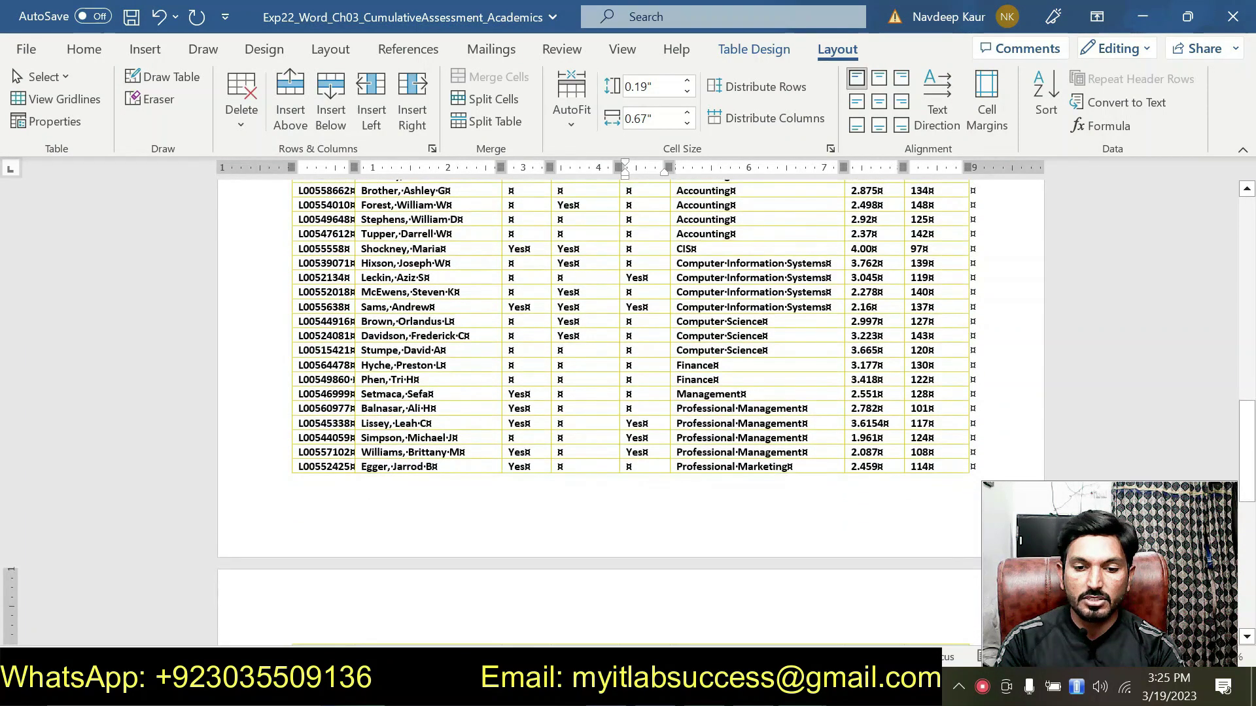
pyautogui.scroll(-3, 628, 412)
pyautogui.click(679, 457)
pyautogui.click(852, 457)
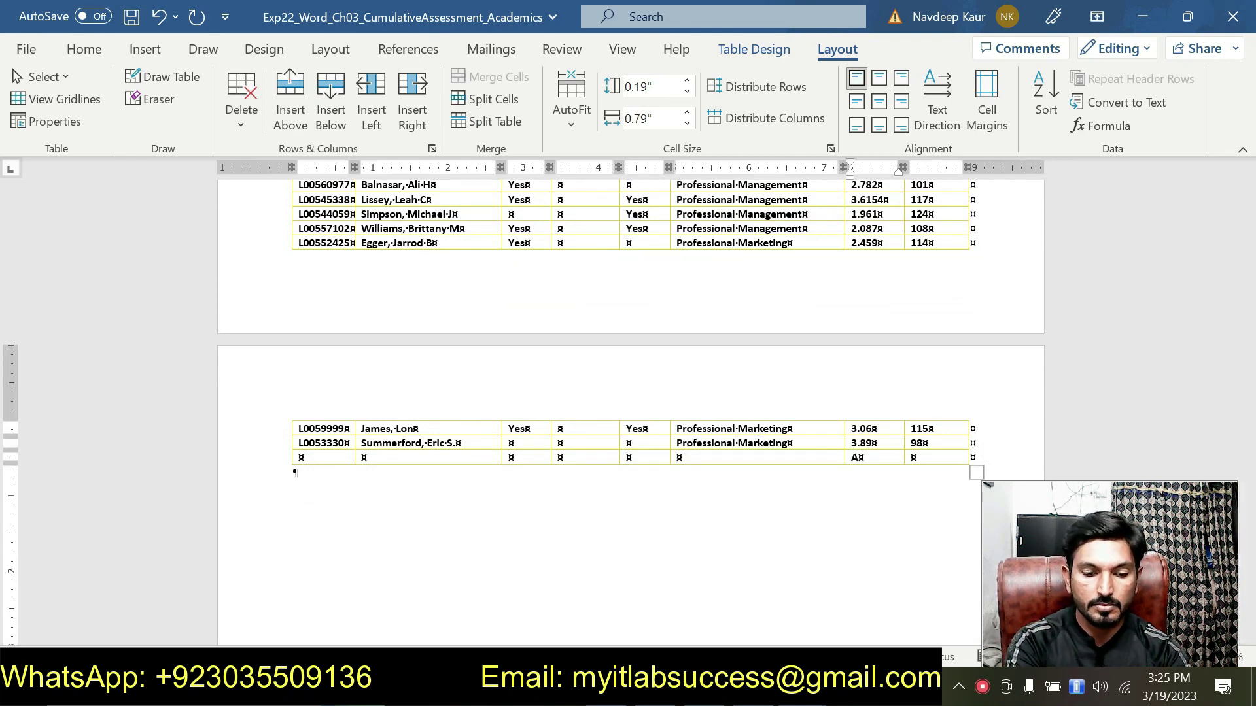
pyautogui.write('AVERAGE')
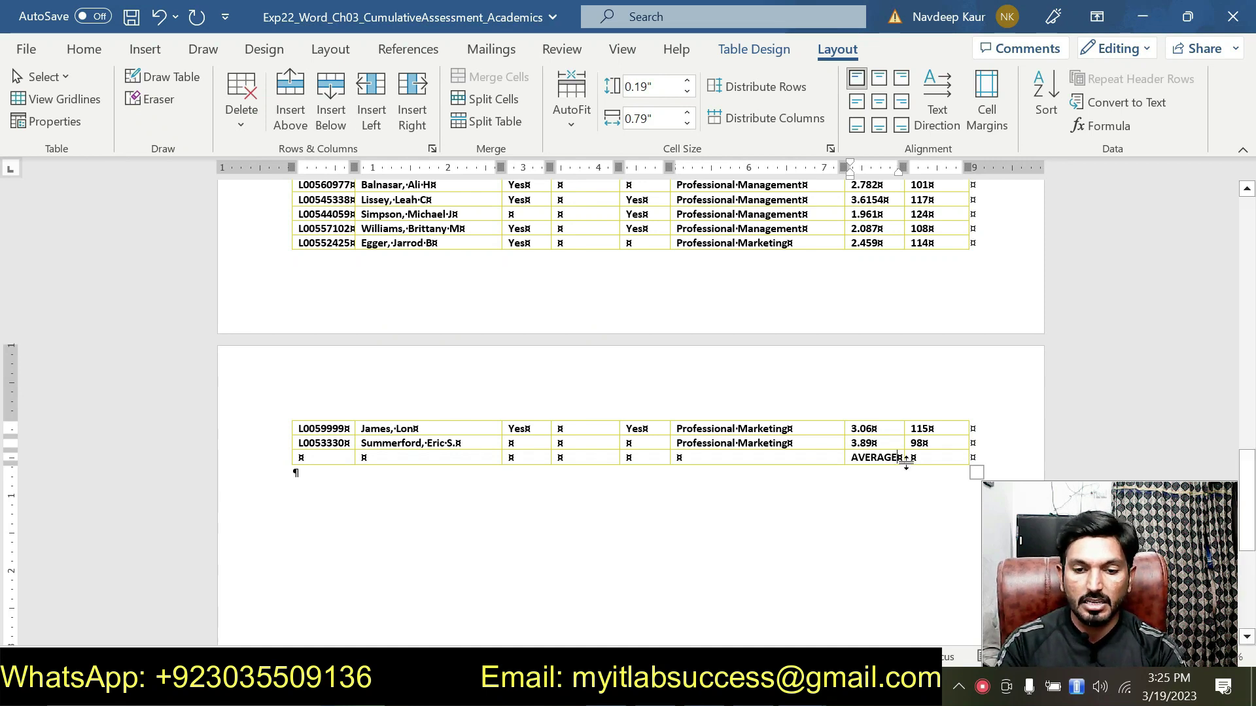
pyautogui.press('Tab')
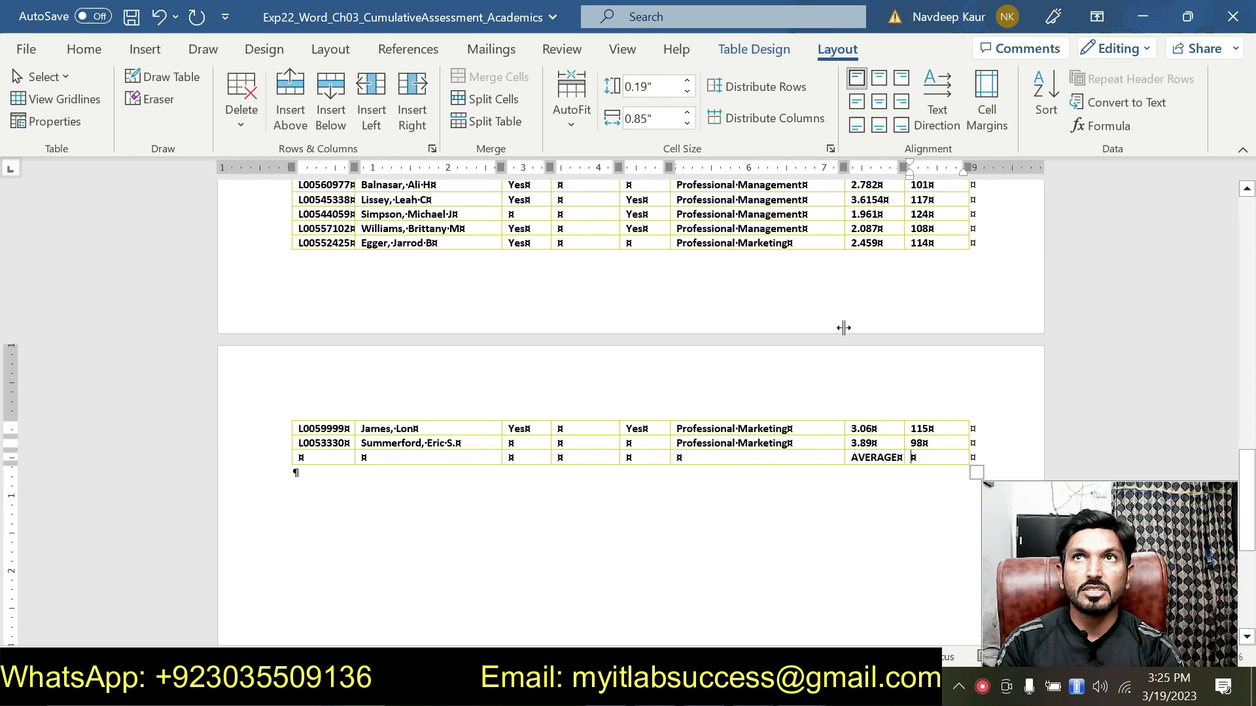
# - Insert the formula =AVERAGE(ABOVE) in the last cell of the table's AVERAGE row
pyautogui.click(1104, 137)
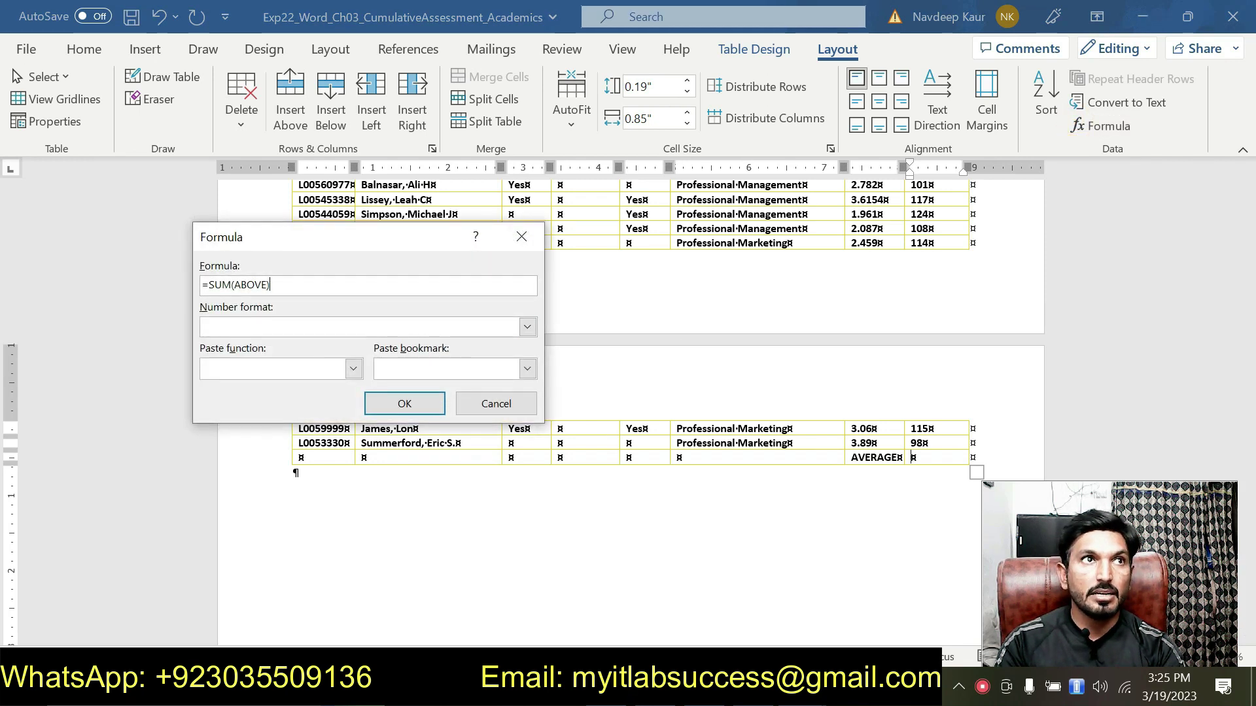
pyautogui.press('BackSpace')
pyautogui.press('BackSpace')
pyautogui.press('BackSpace')
pyautogui.write('AVERA')
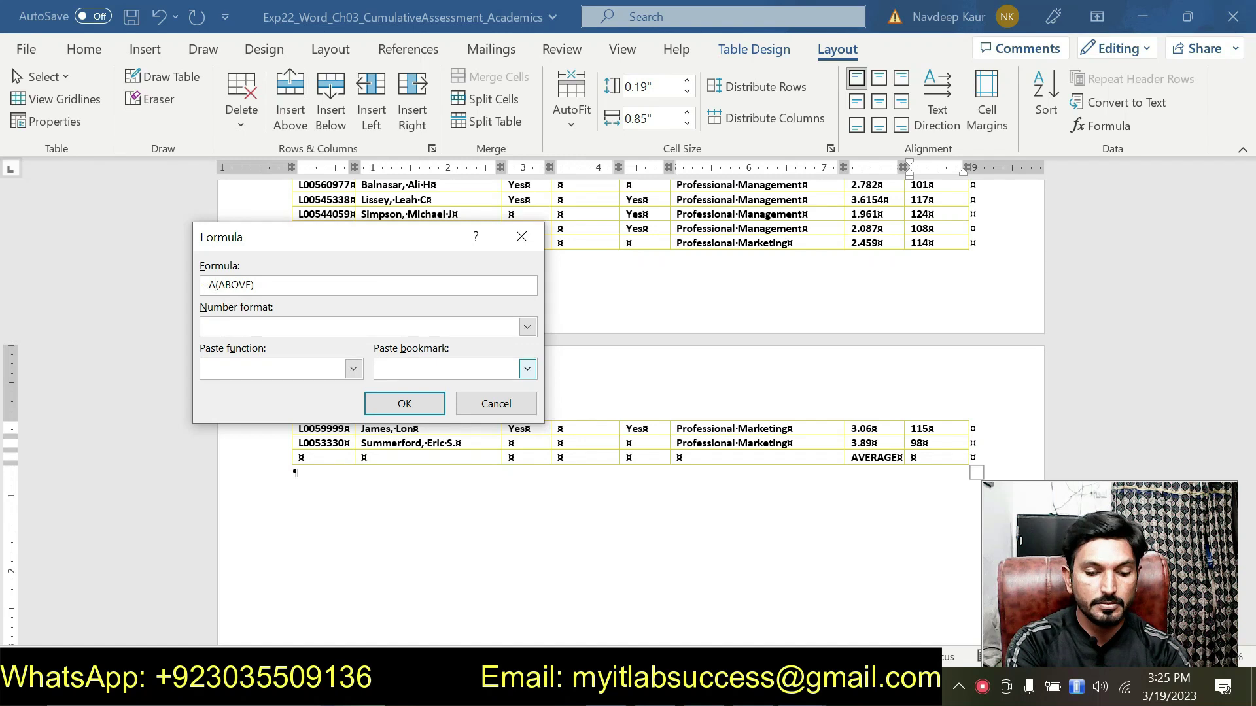
pyautogui.write('GE')
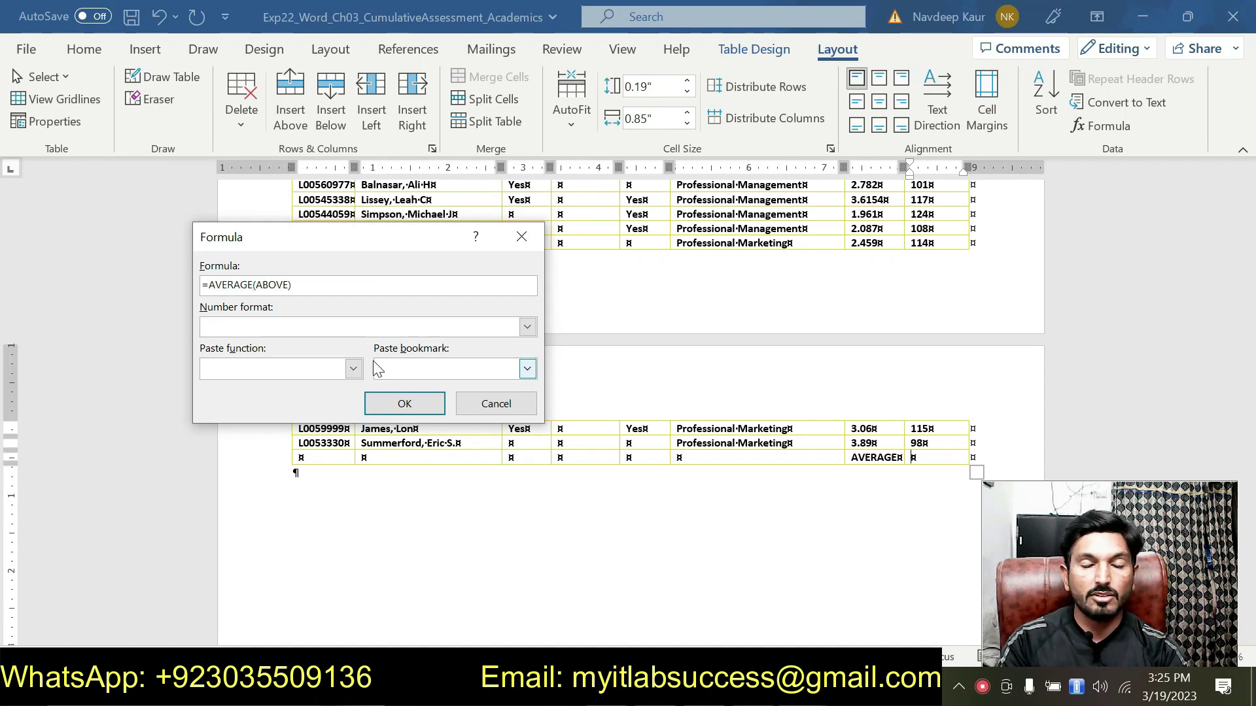
pyautogui.click(417, 410)
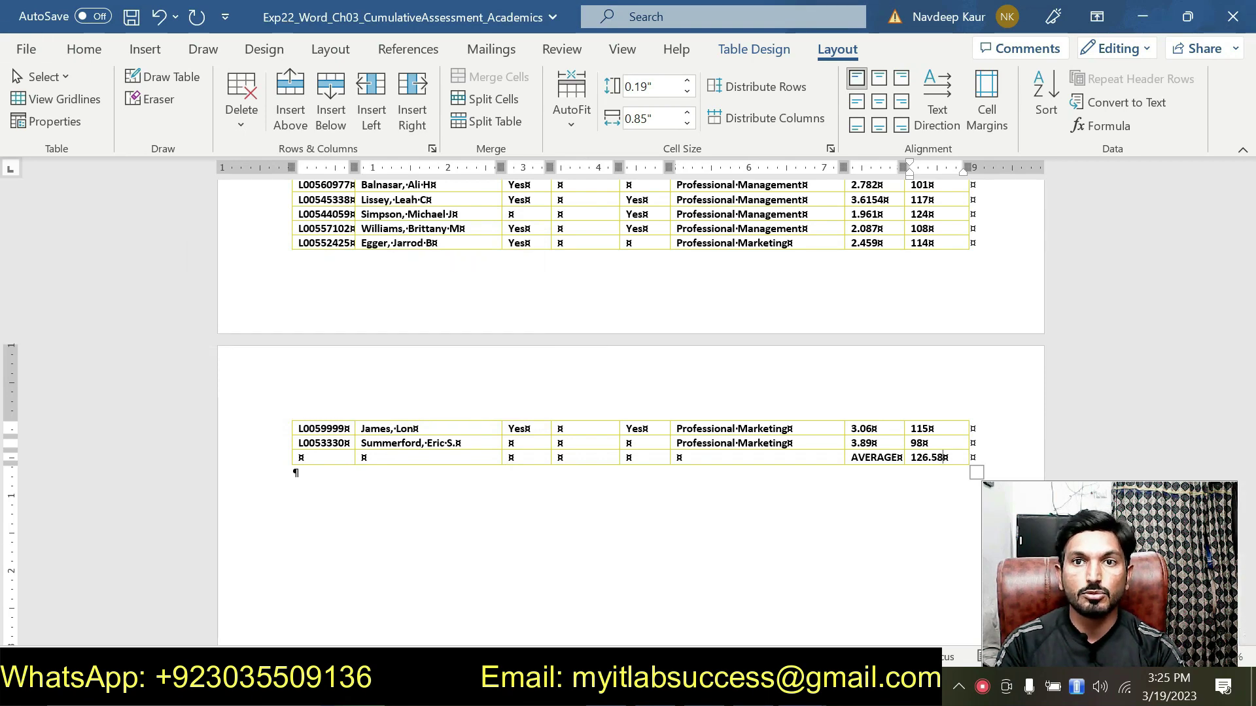
# - Switch to the Instructions document, clear the highlight from step 9, and highlight the text of step 10 in bright green
pyautogui.moveTo(833, 690)
pyautogui.click(741, 618)
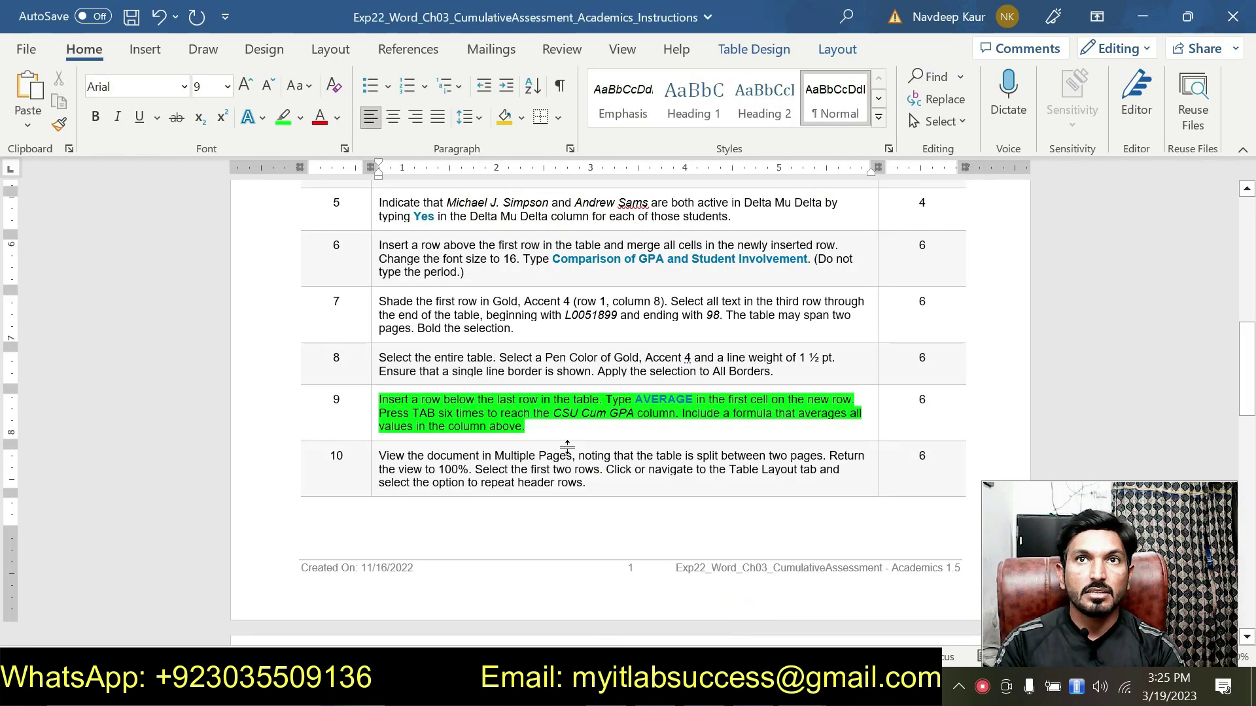
pyautogui.moveTo(527, 426); pyautogui.dragTo(379, 400)
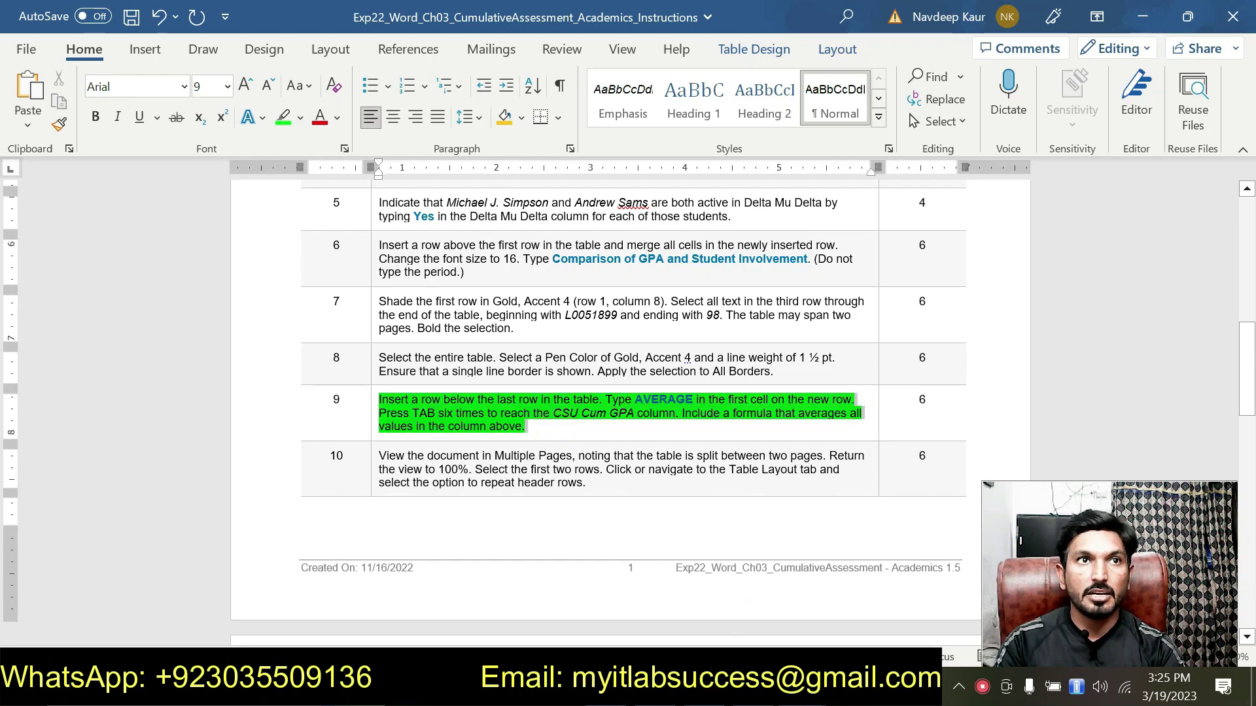
pyautogui.click(464, 365)
pyautogui.scroll(-1, 458, 366)
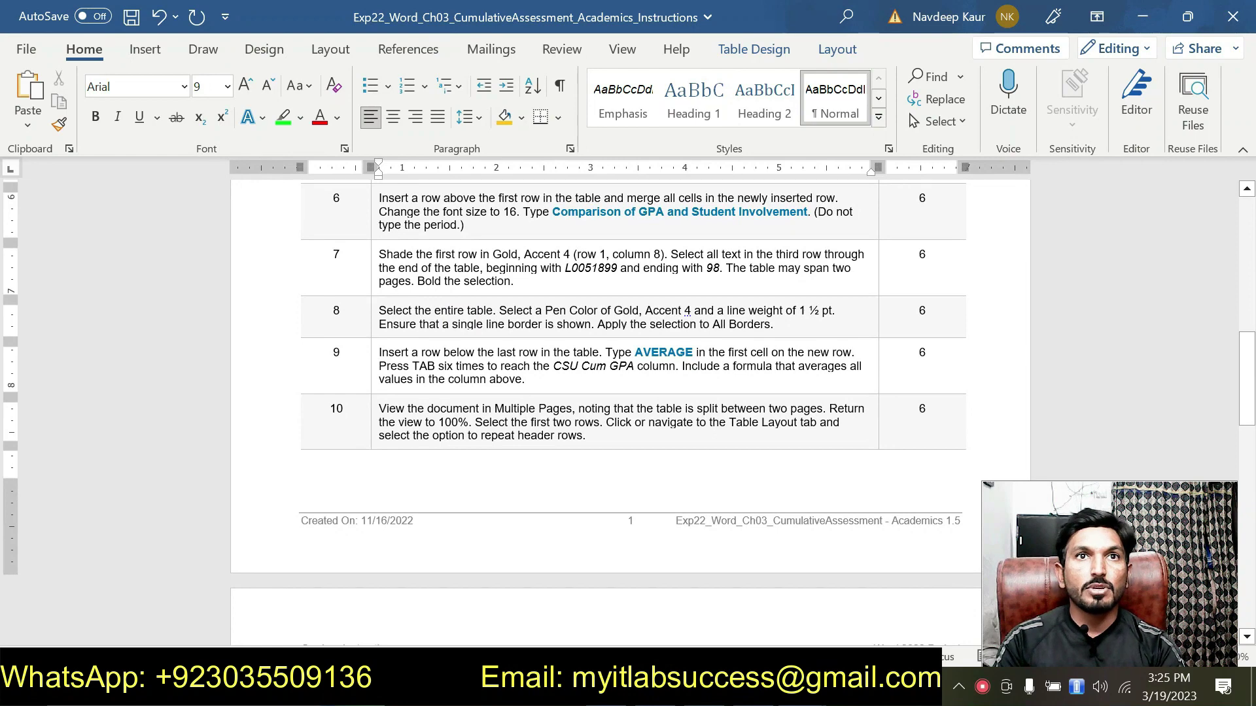
pyautogui.moveTo(619, 438); pyautogui.dragTo(466, 399)
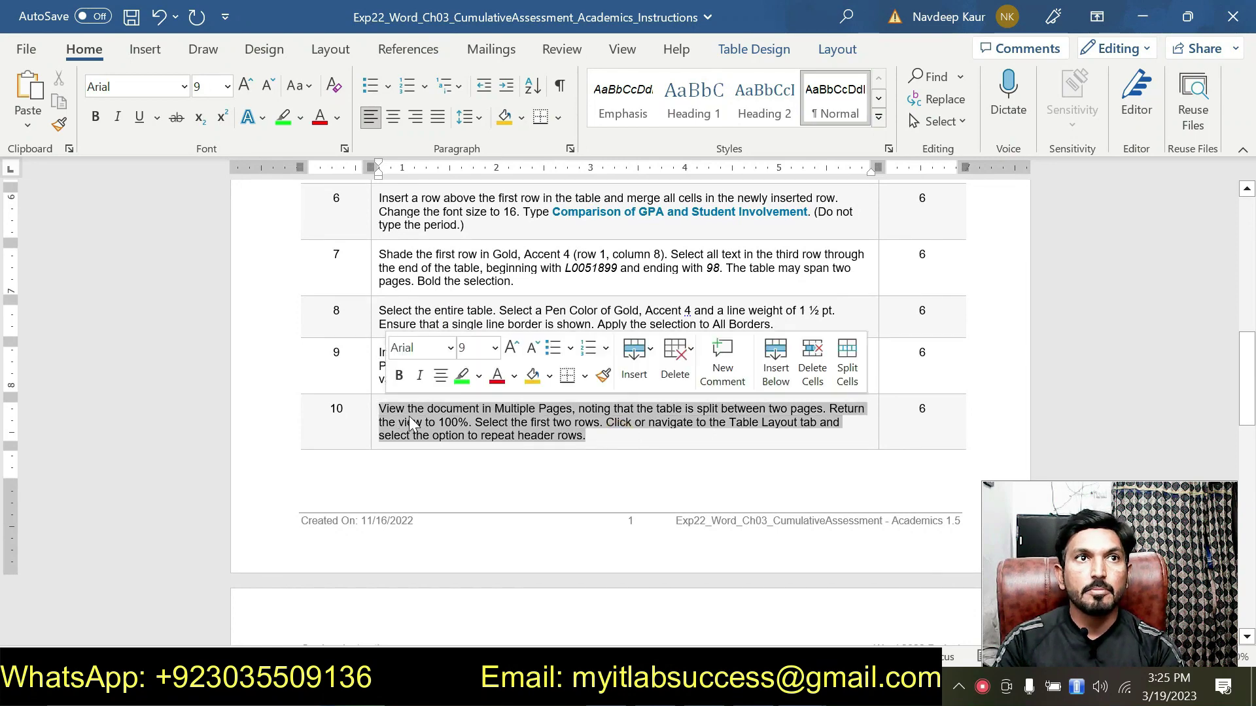
pyautogui.click(461, 377)
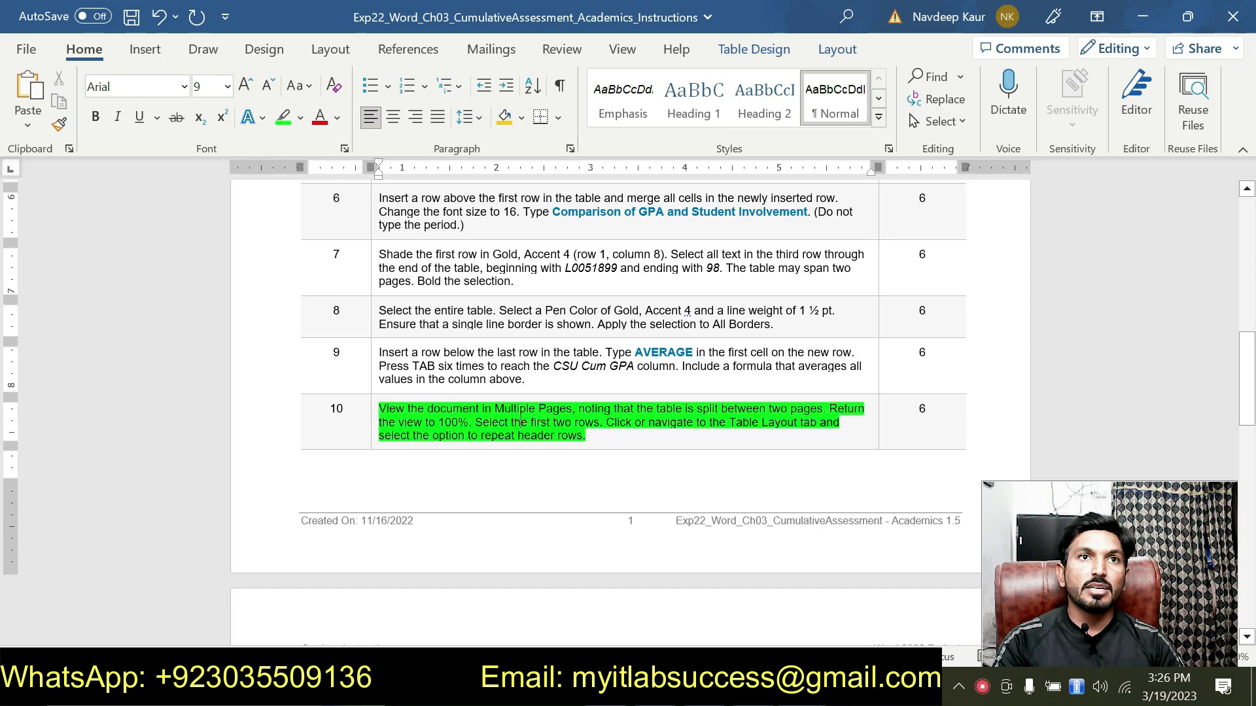
# - Examine how the Academics document's table splits between pages in the Multiple Pages view, and return the view to 100%
pyautogui.click(803, 687)
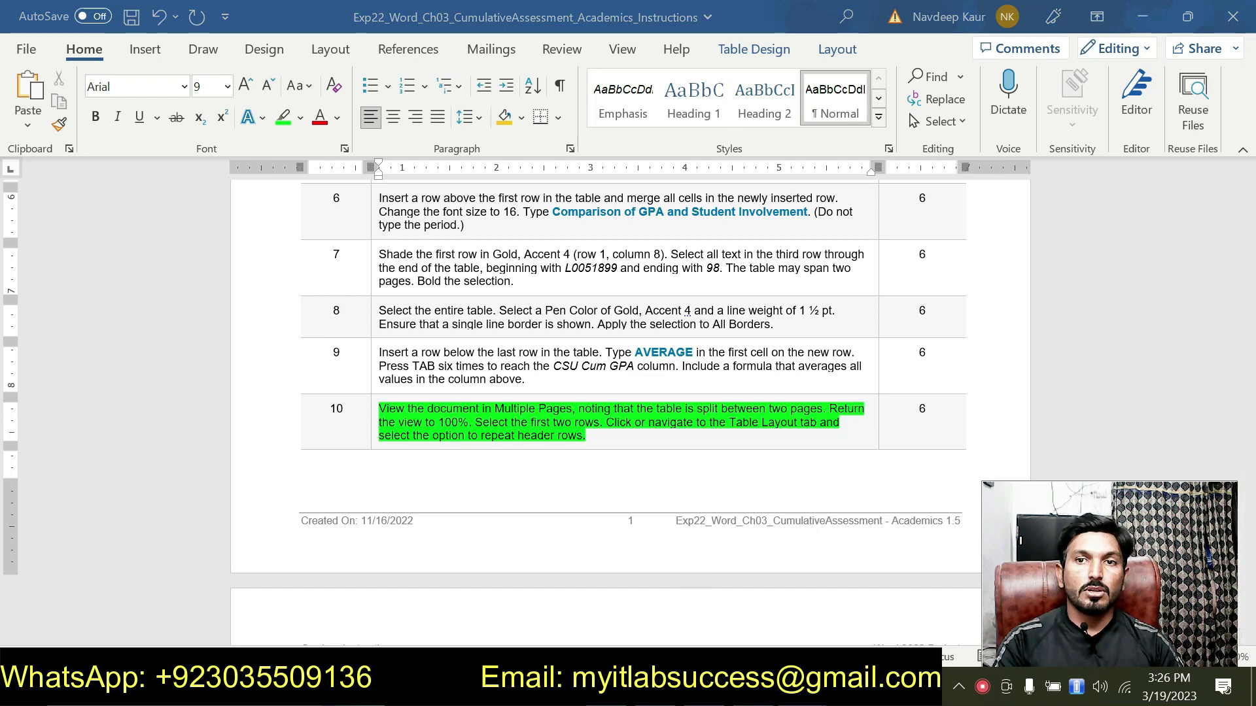
pyautogui.click(814, 602)
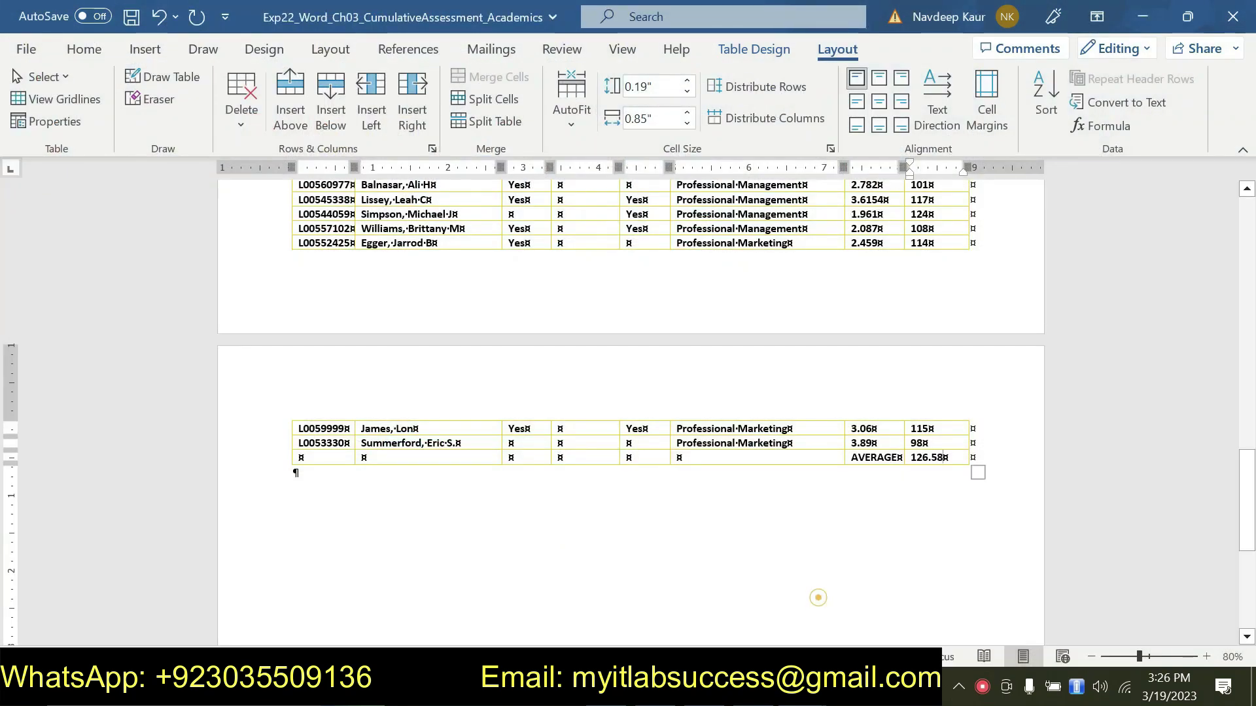
pyautogui.click(625, 56)
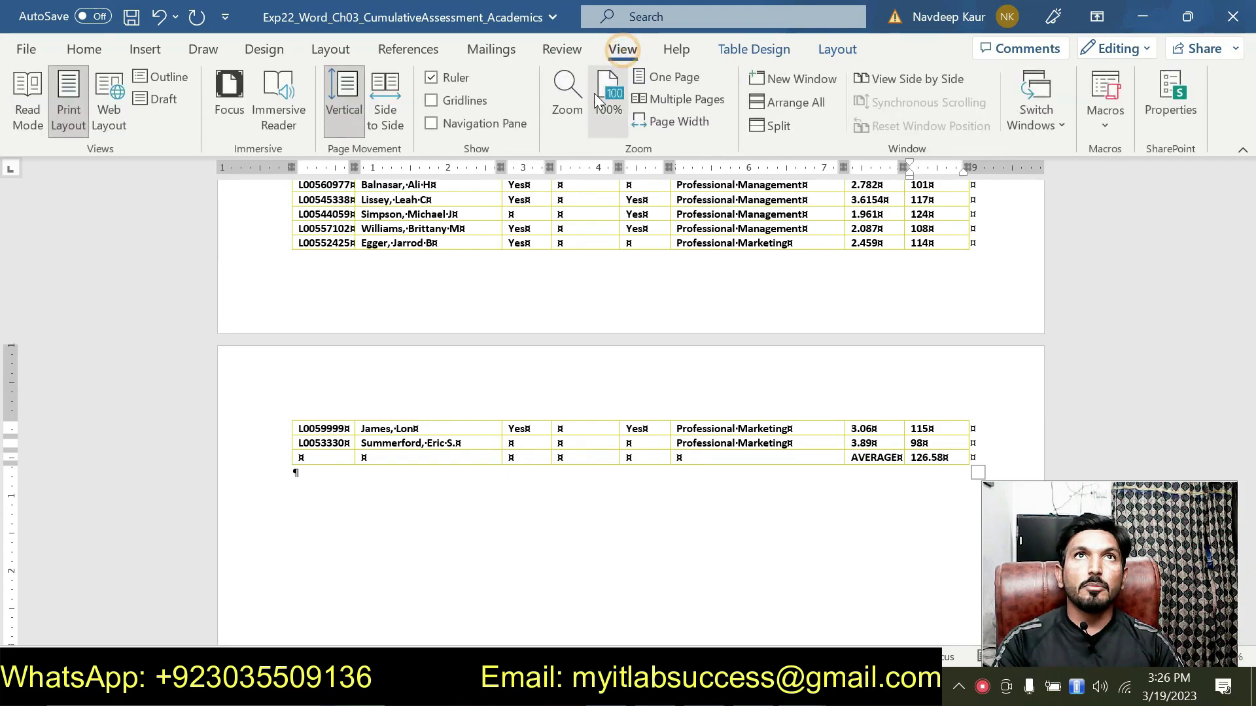
pyautogui.click(667, 102)
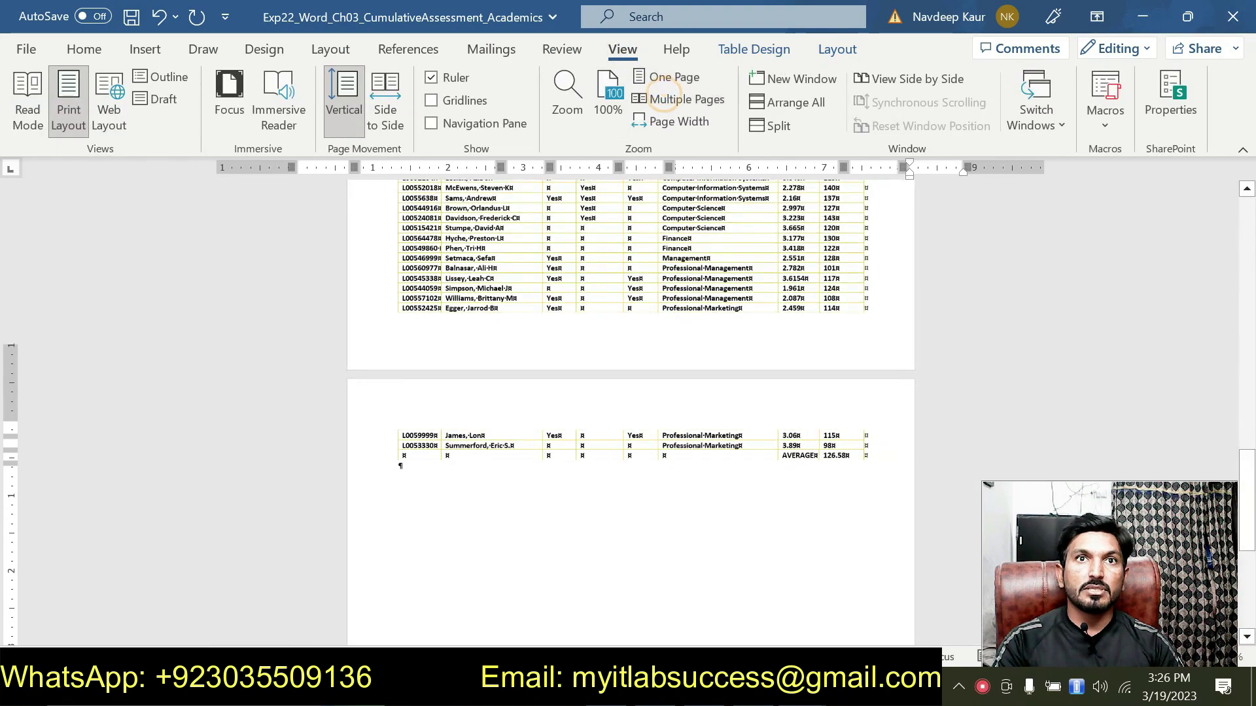
pyautogui.scroll(3, 674, 412)
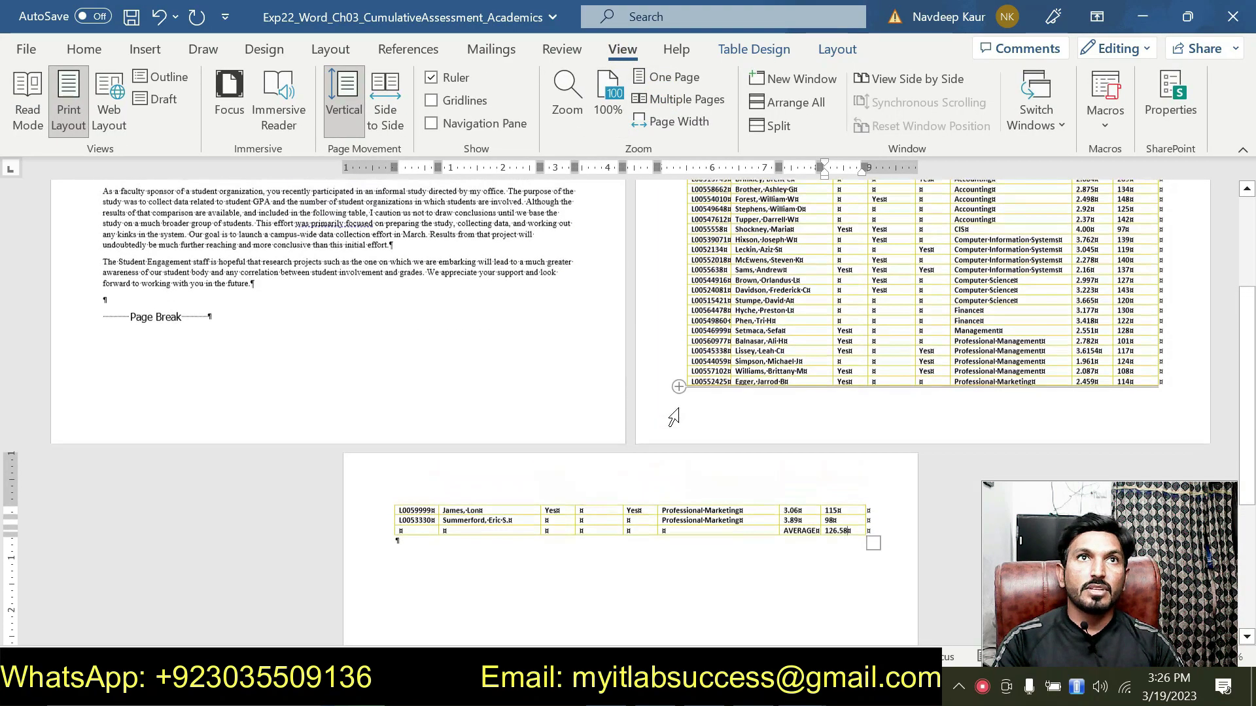
pyautogui.scroll(1, 679, 409)
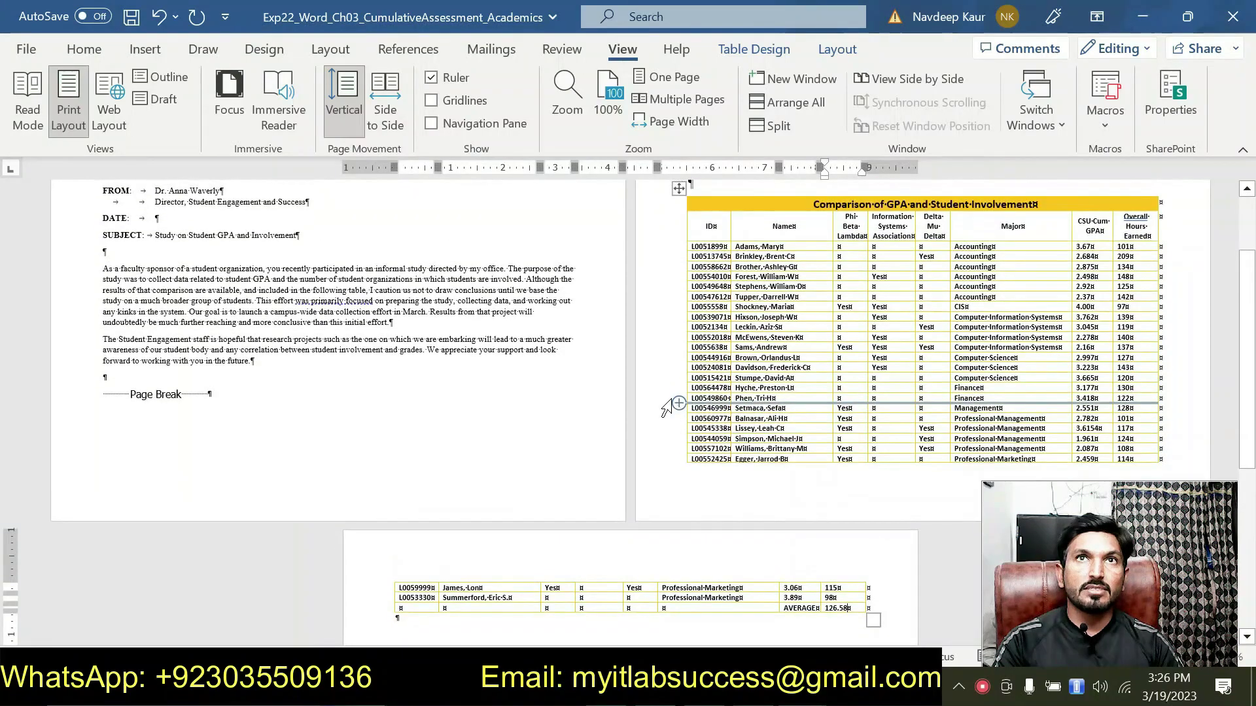
pyautogui.scroll(-1, 679, 408)
pyautogui.scroll(1, 679, 392)
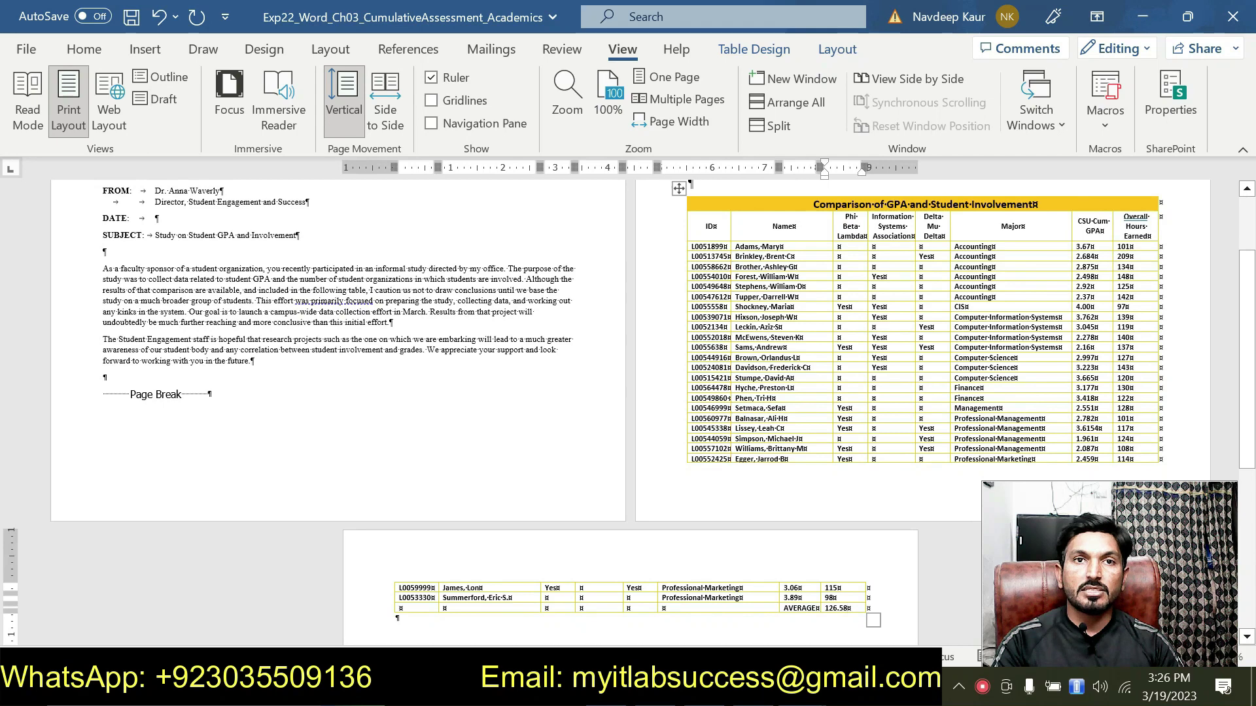
pyautogui.scroll(-1, 679, 409)
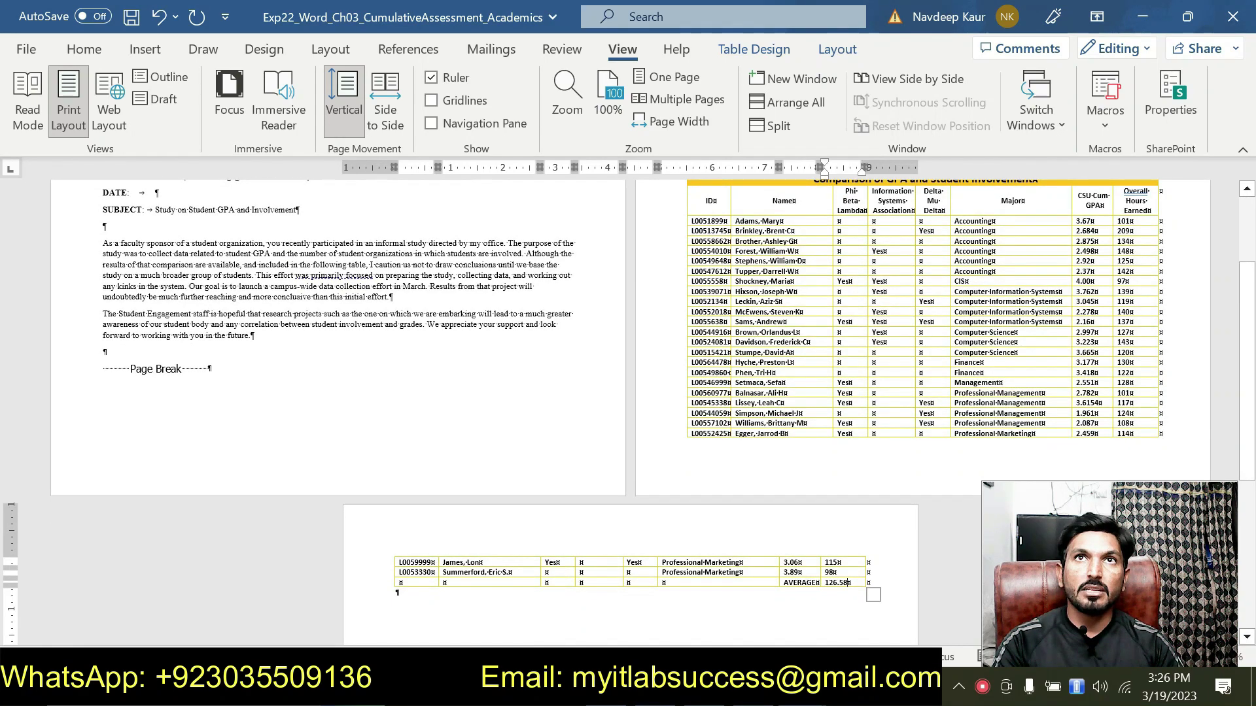
pyautogui.scroll(1, 628, 413)
pyautogui.scroll(-2, 628, 412)
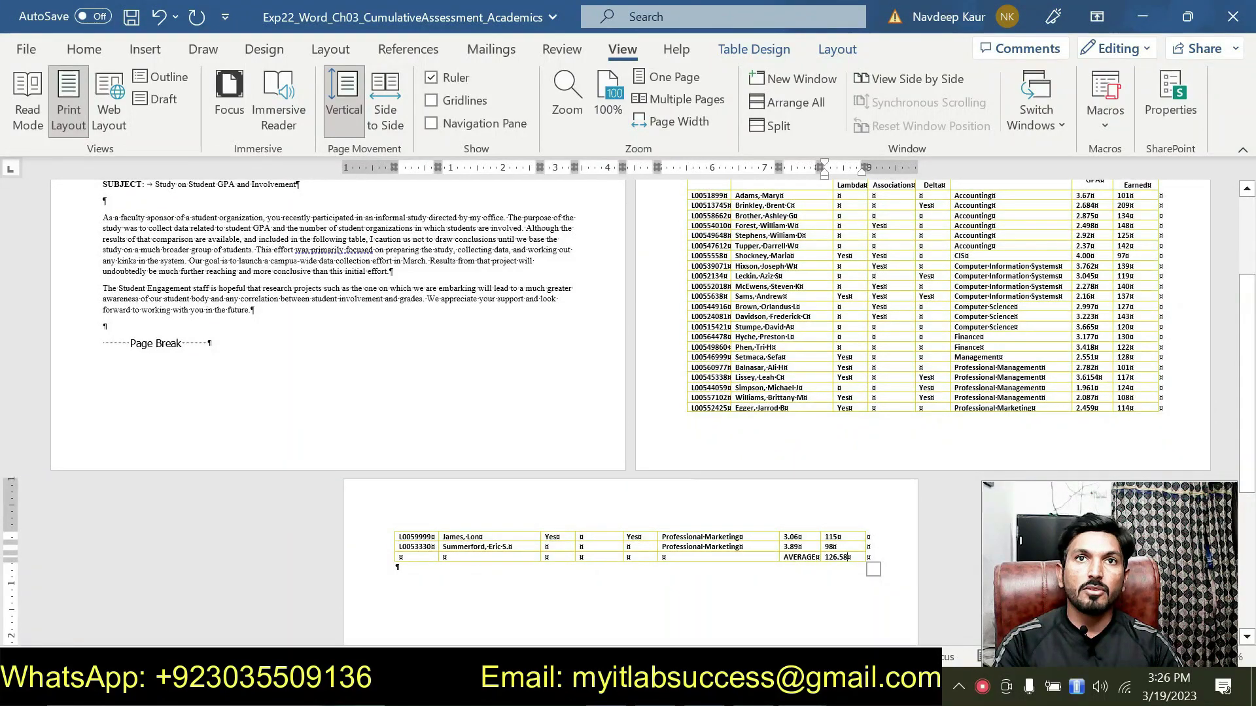
pyautogui.click(609, 80)
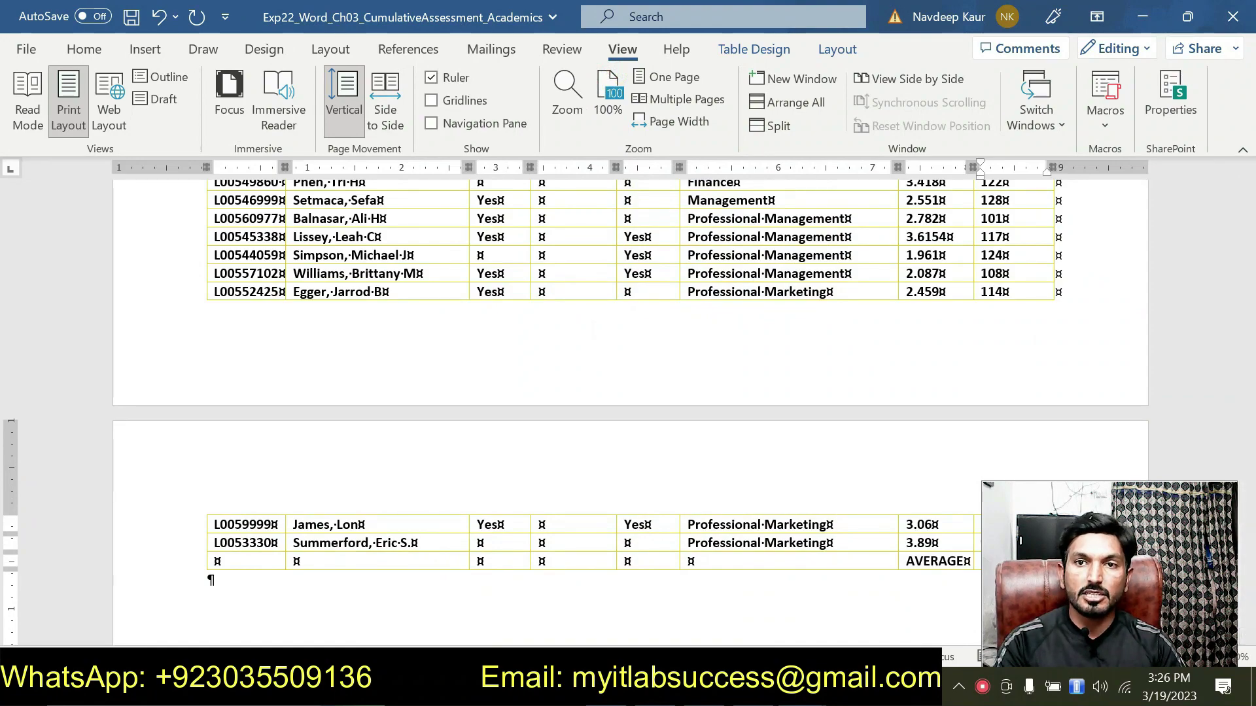
# - Set the first two rows of the Academics document's table to repeat as header rows and check the table's continuation page
pyautogui.moveTo(803, 692)
pyautogui.click(697, 598)
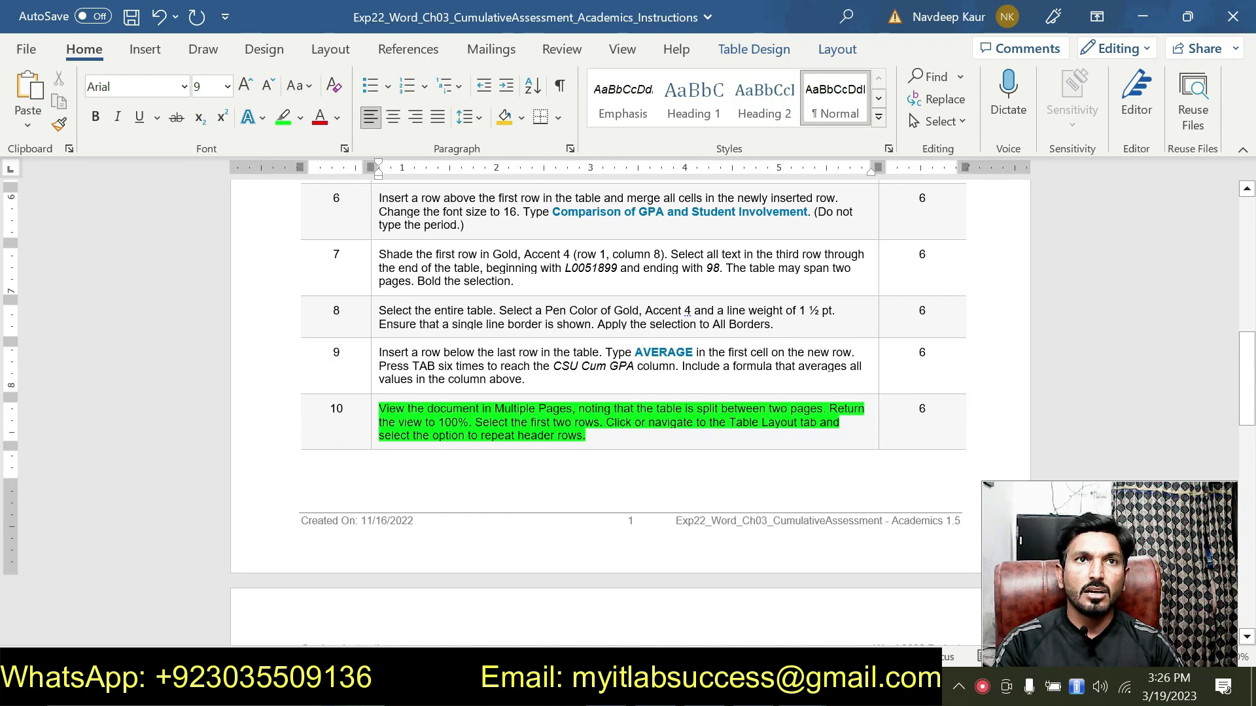
pyautogui.moveTo(752, 622)
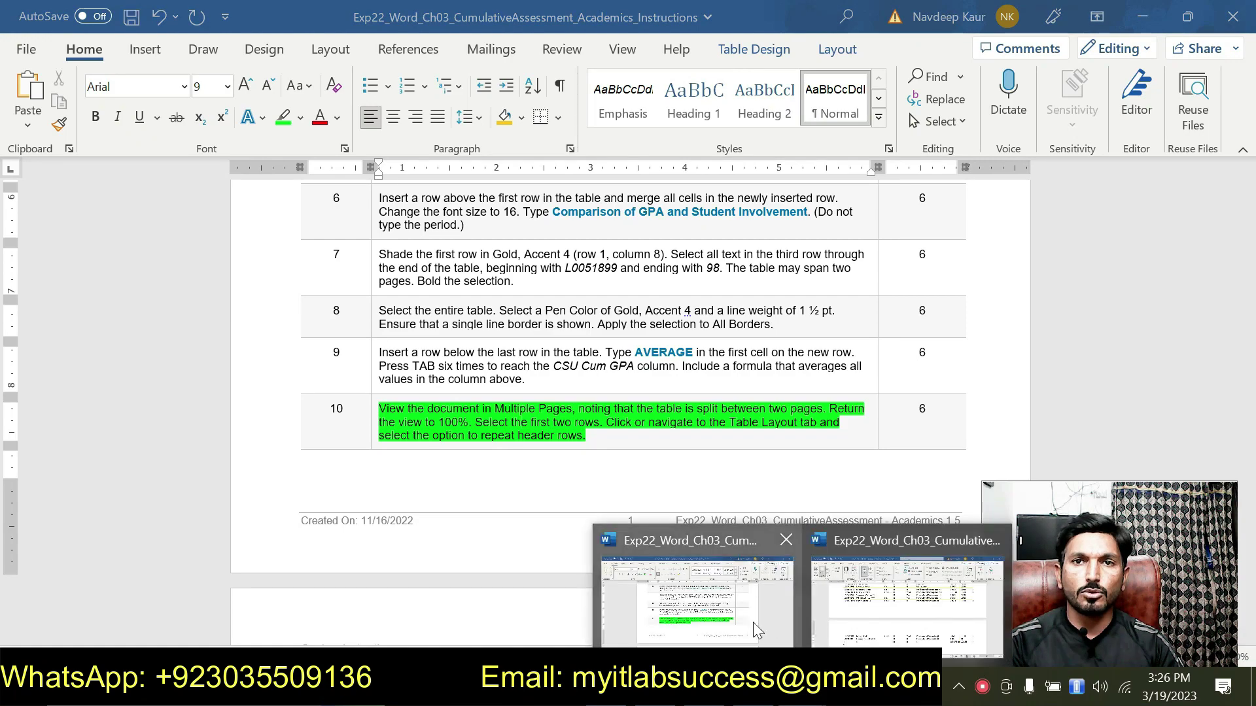
pyautogui.click(844, 591)
pyautogui.scroll(4, 844, 591)
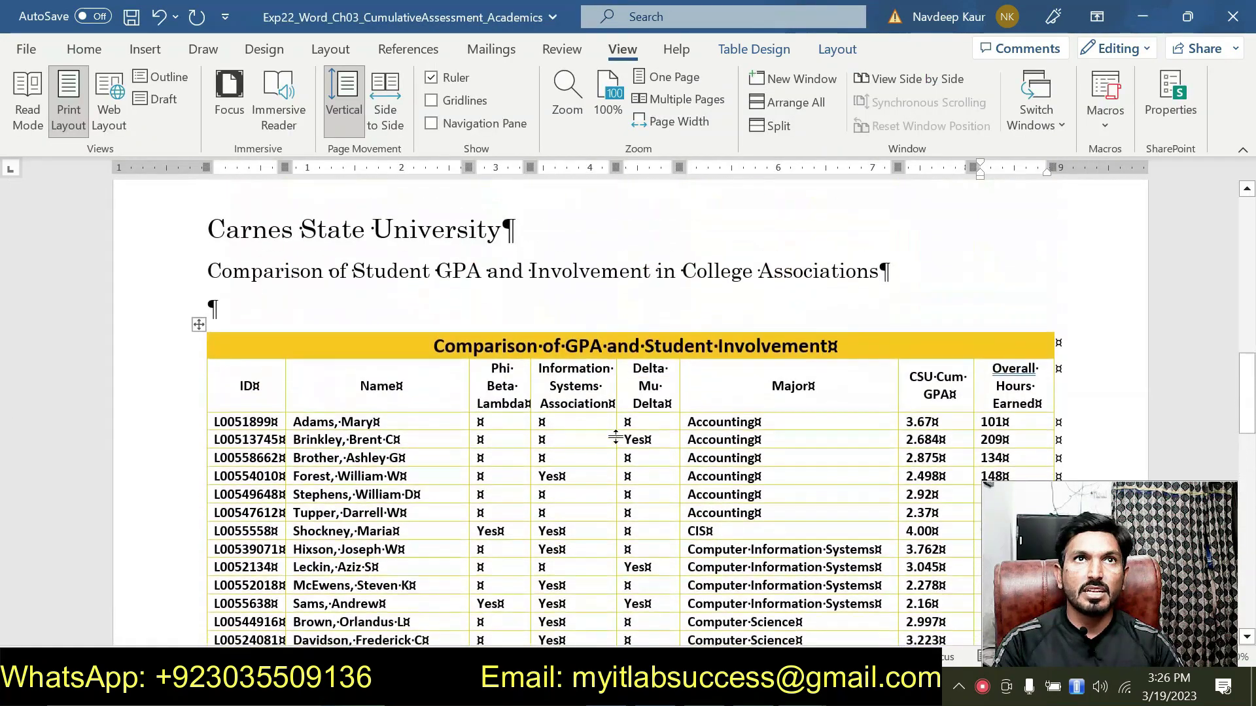
pyautogui.moveTo(1014, 393); pyautogui.dragTo(424, 363)
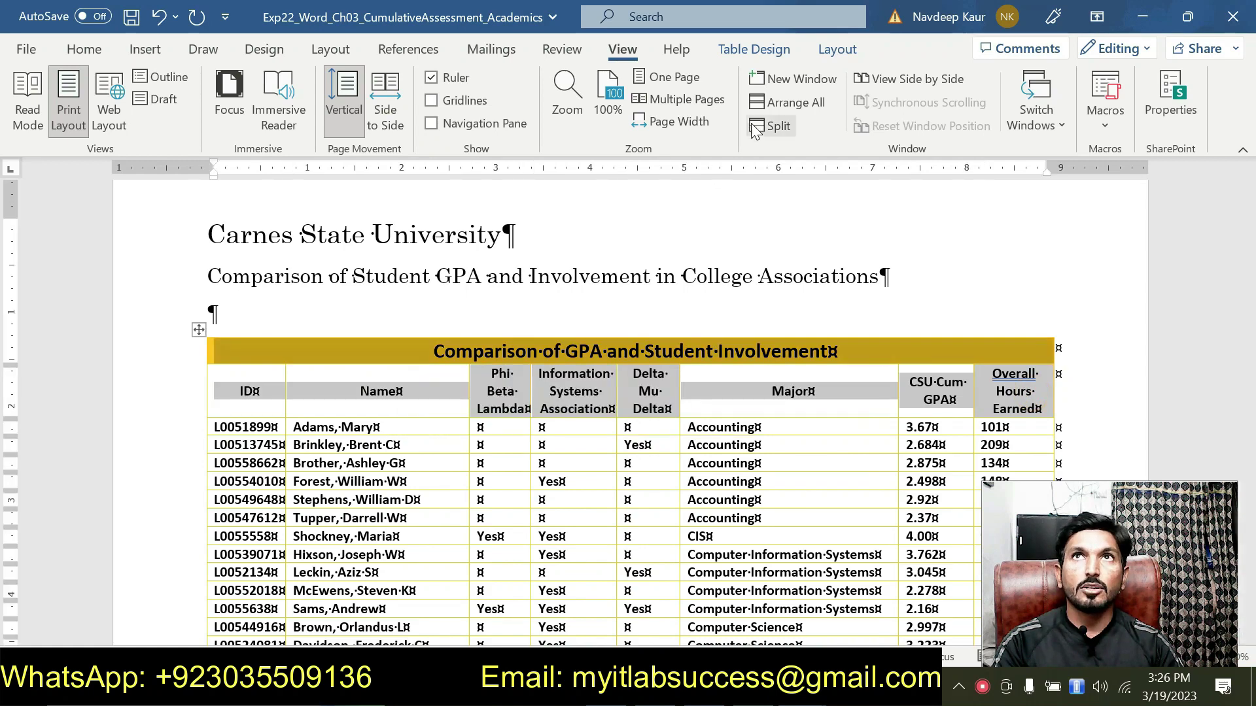
pyautogui.click(837, 49)
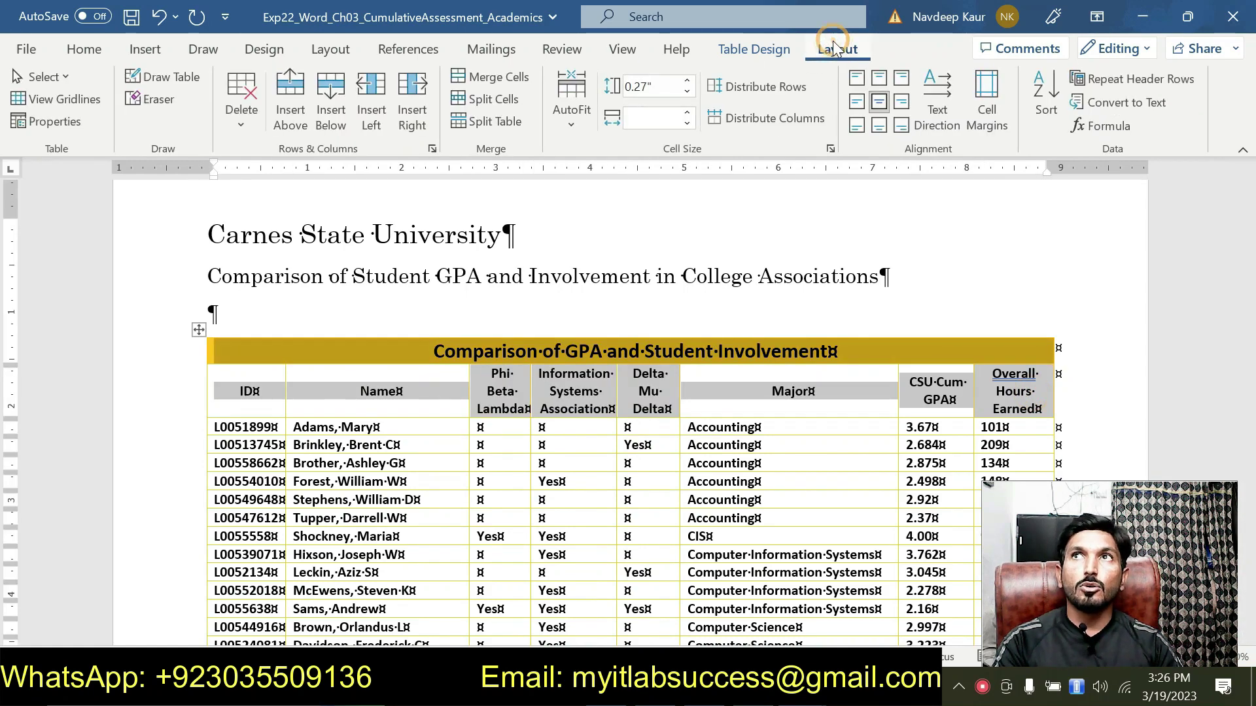
pyautogui.click(1116, 92)
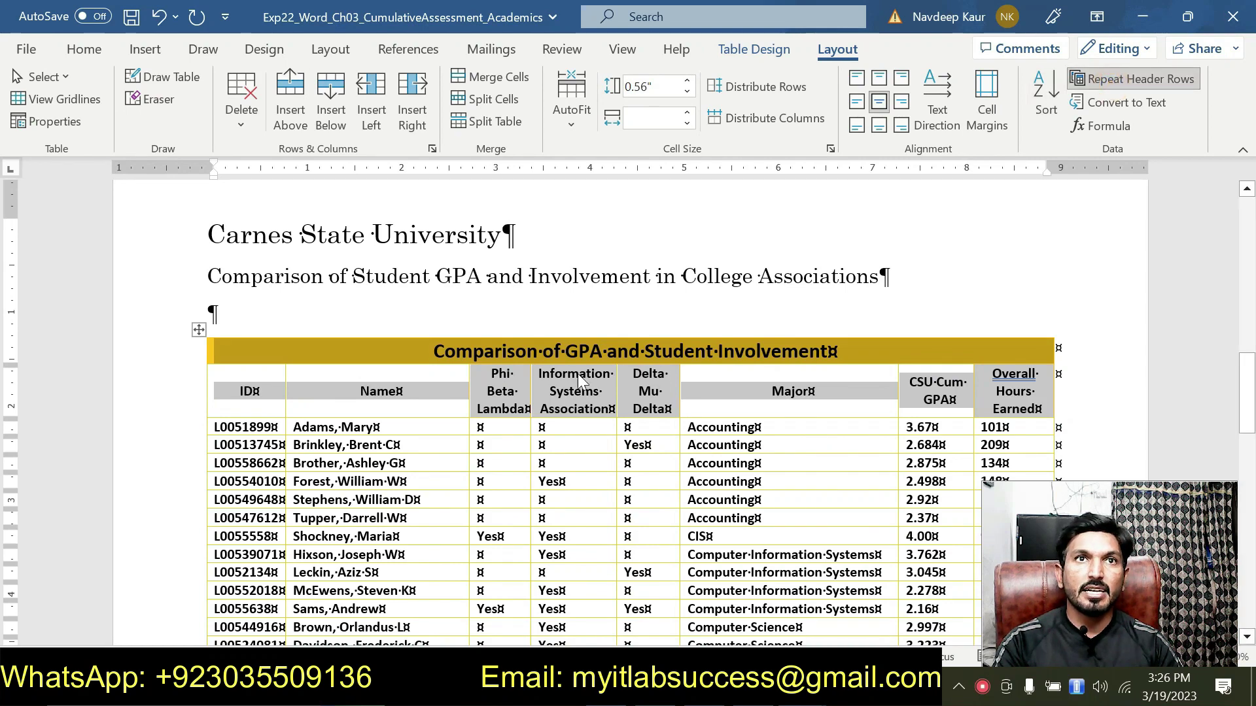
pyautogui.scroll(-15, 585, 362)
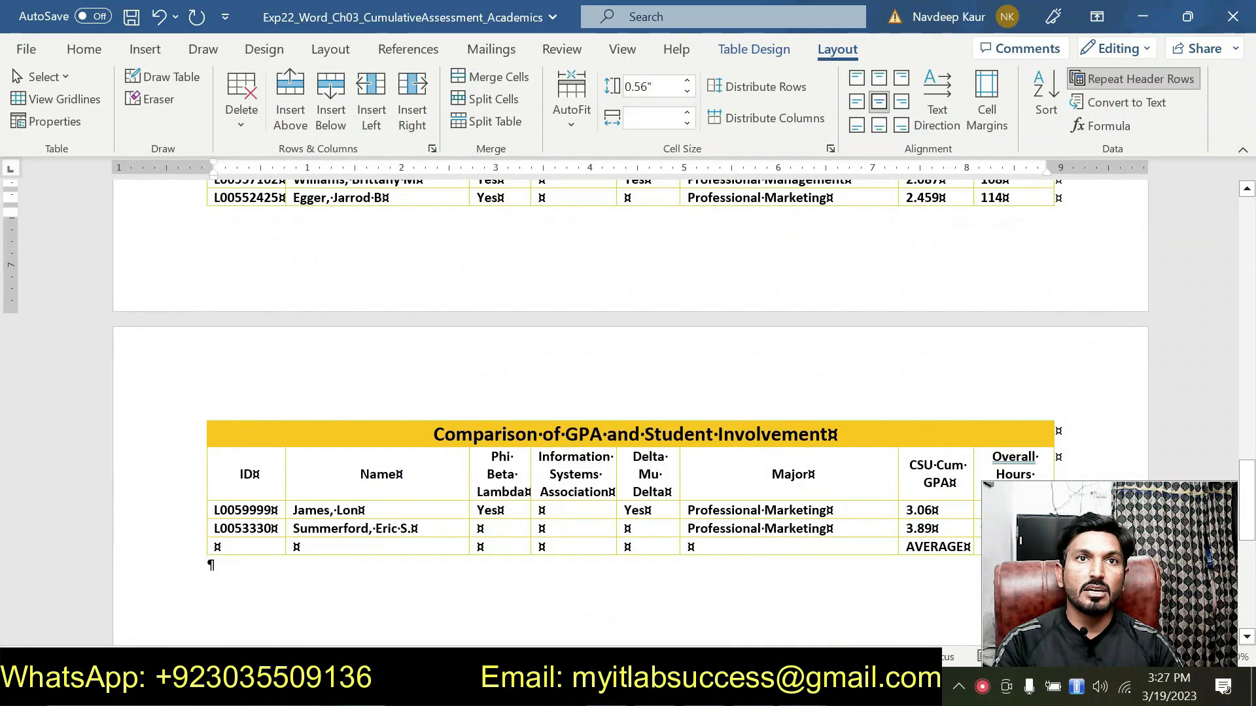
pyautogui.scroll(3, 585, 361)
pyautogui.scroll(-2, 585, 361)
pyautogui.scroll(-2, 585, 362)
pyautogui.scroll(7, 585, 362)
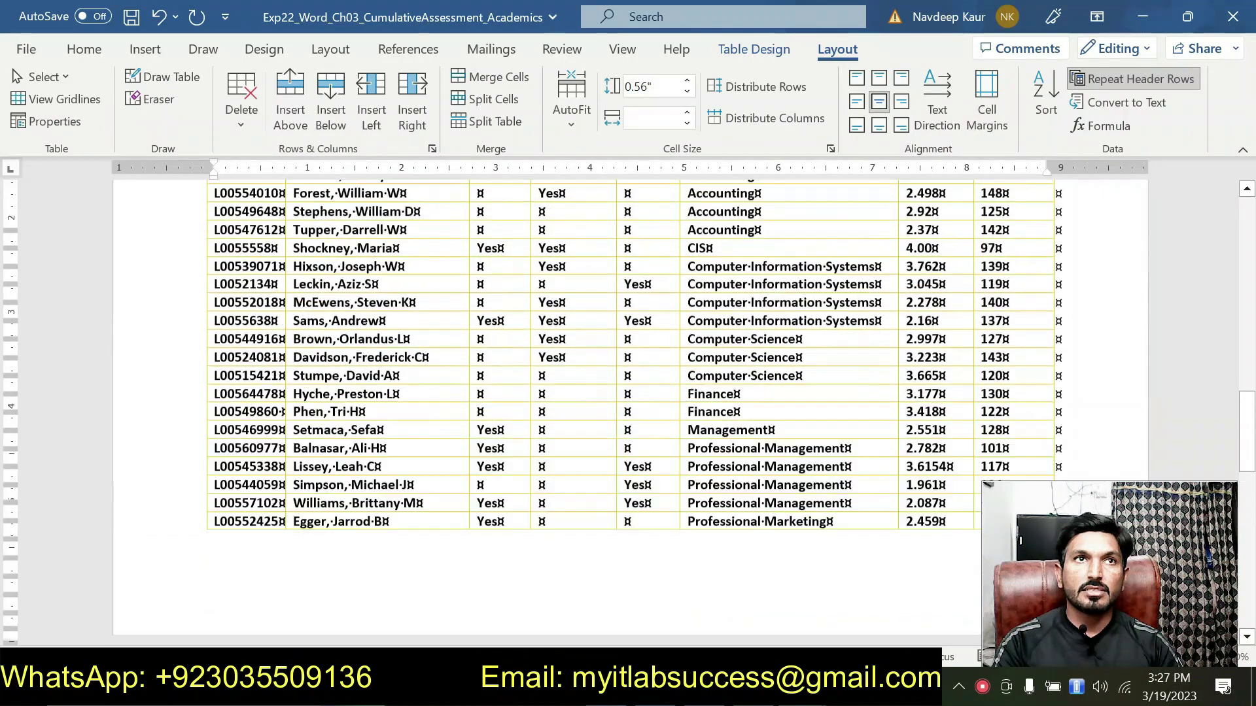
# - Switch to the Instructions document, clear the highlight from step 10, and highlight step 11 with its record line in bright green
pyautogui.click(788, 690)
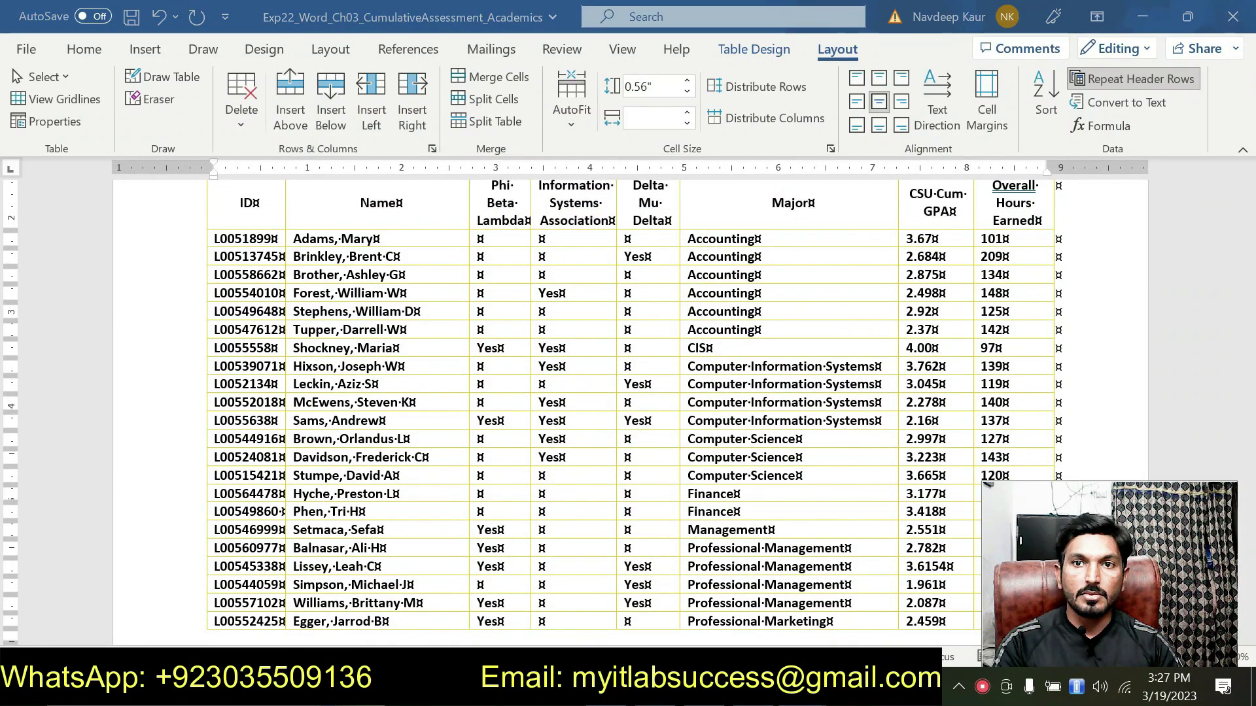
pyautogui.click(713, 605)
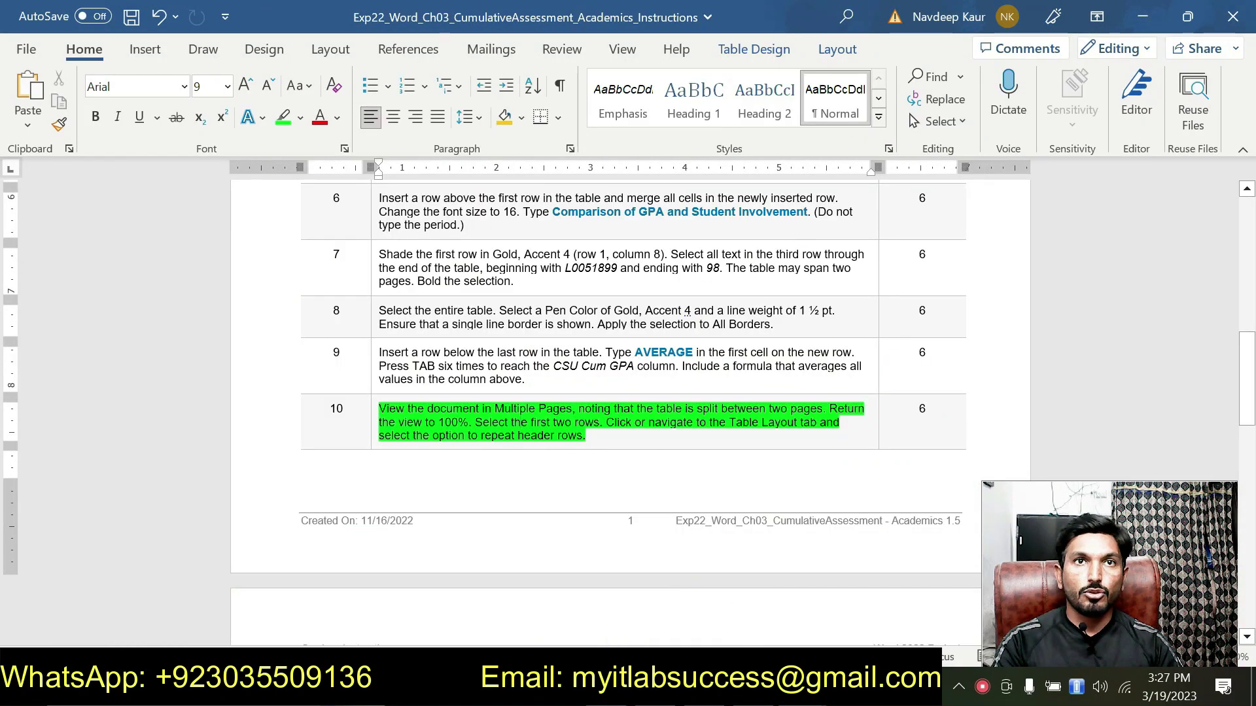
pyautogui.moveTo(586, 437); pyautogui.dragTo(381, 410)
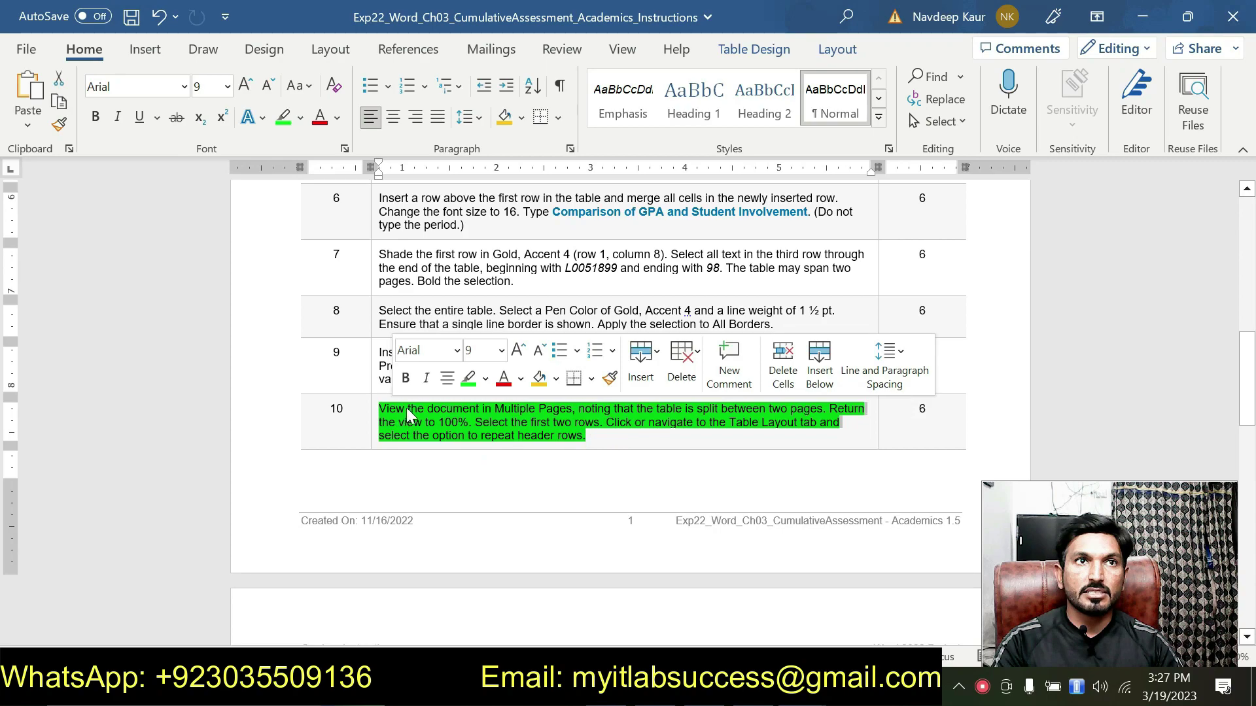
pyautogui.click(466, 380)
pyautogui.scroll(-7, 466, 380)
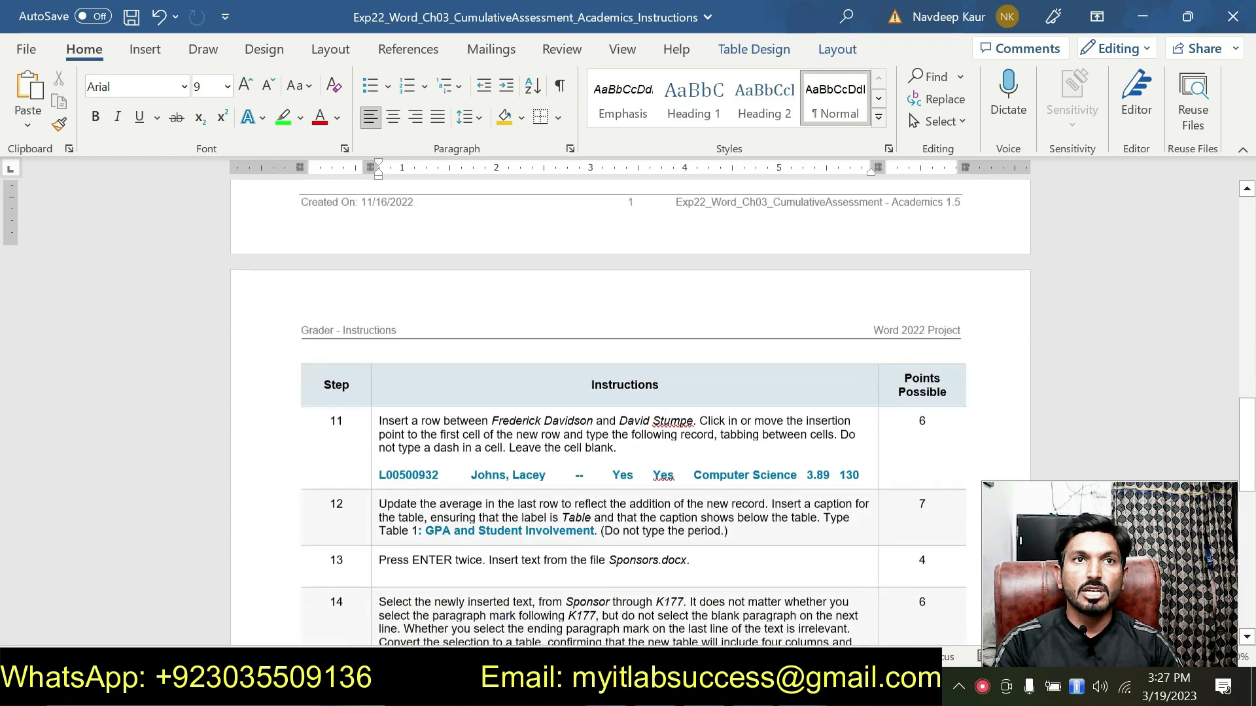
pyautogui.scroll(-6, 628, 405)
pyautogui.scroll(8, 628, 406)
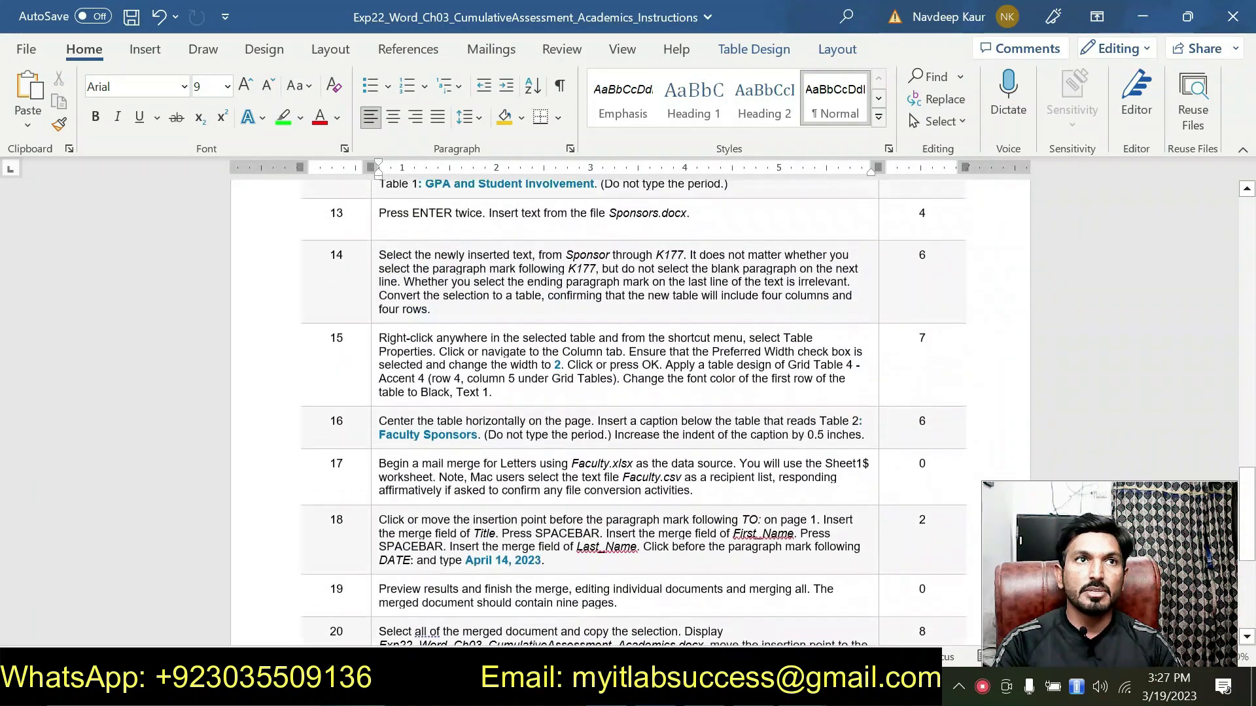
pyautogui.scroll(2, 628, 406)
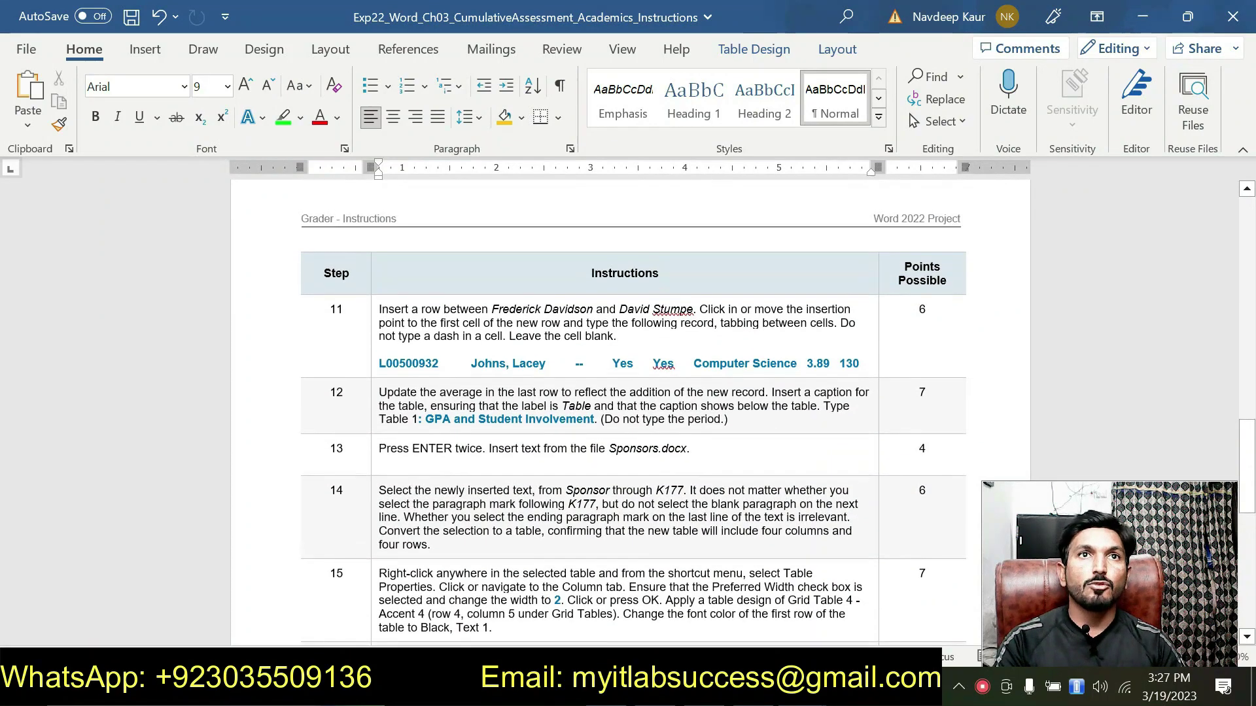
pyautogui.moveTo(377, 313); pyautogui.dragTo(859, 363)
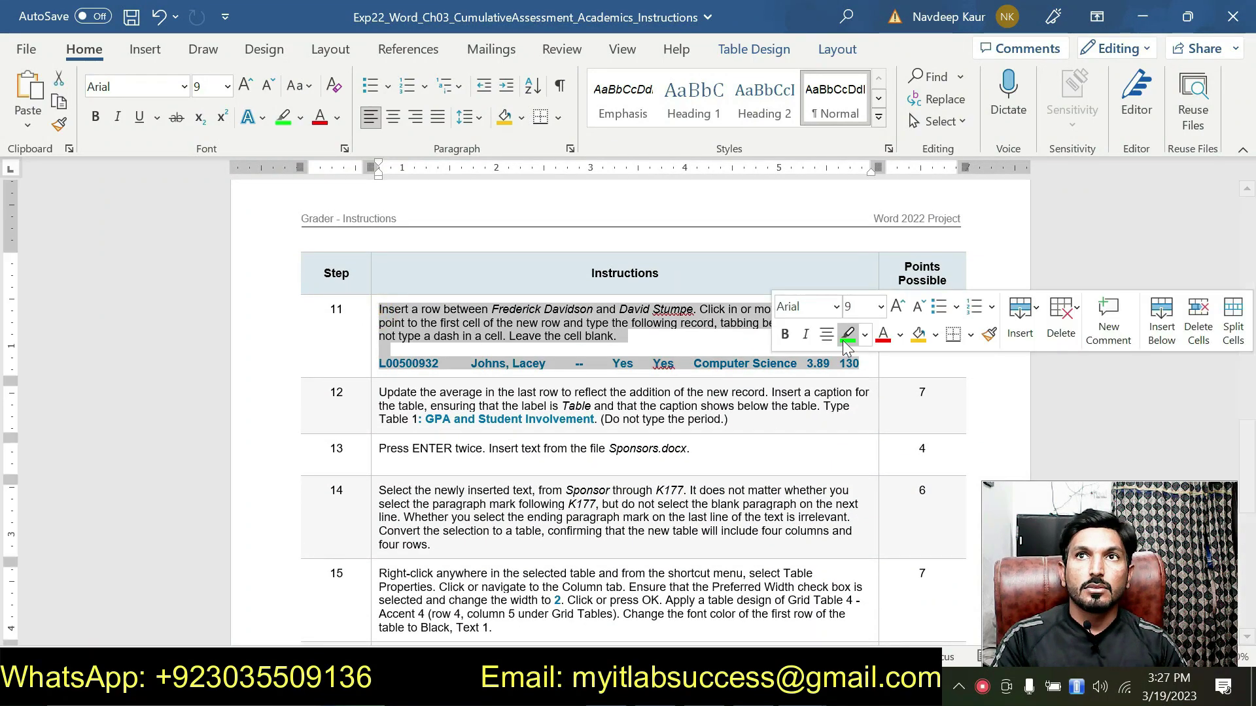
pyautogui.click(847, 334)
pyautogui.click(461, 340)
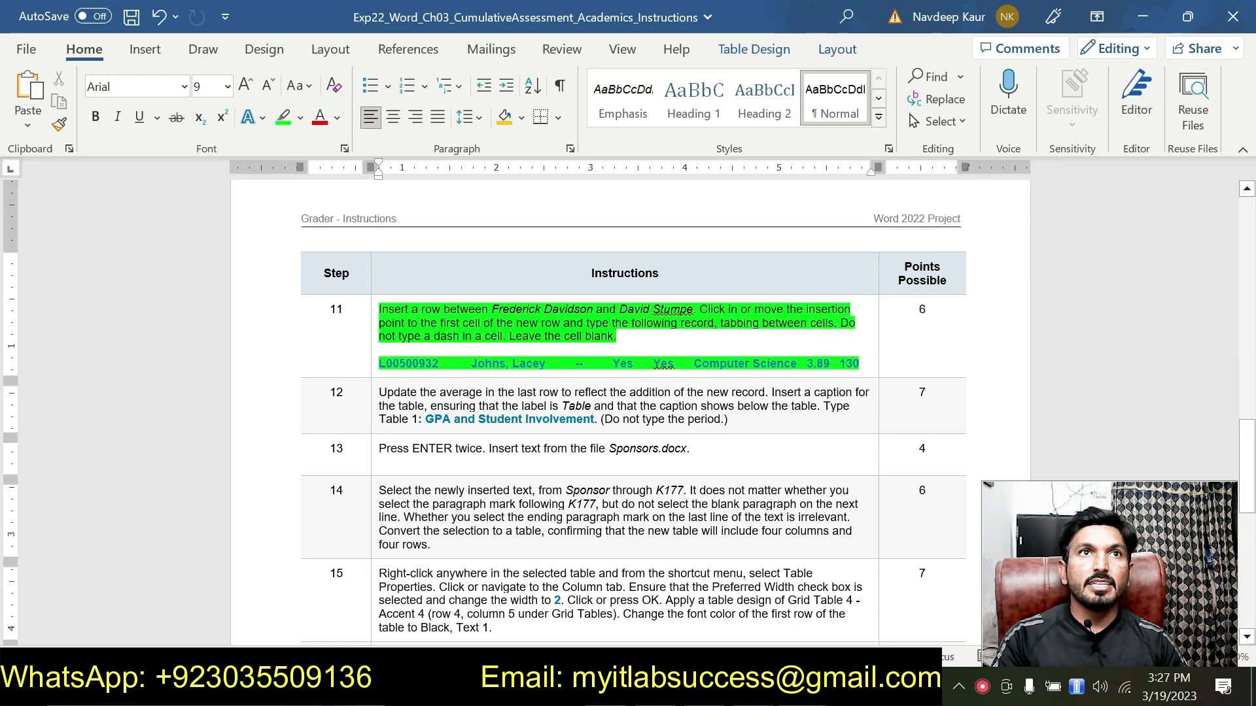
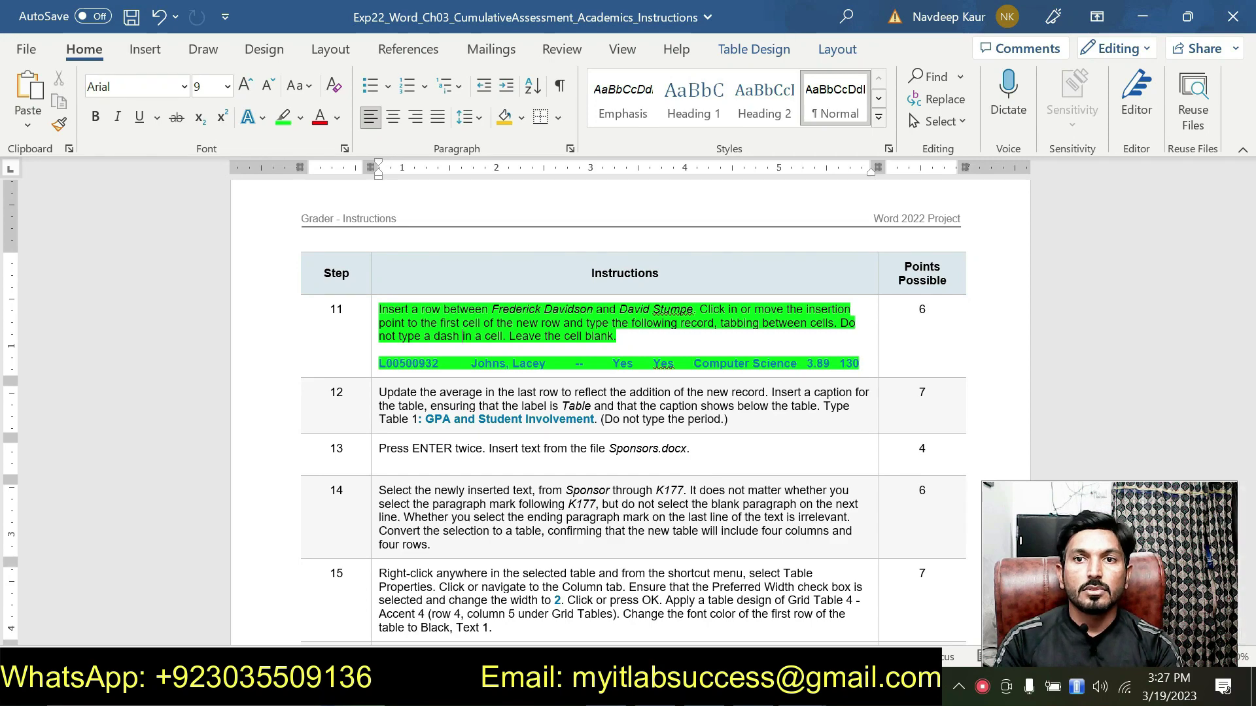
# - Switch to the Academics document and insert a blank table row between the Computer Science records with GPAs 3.223 and 3.665
pyautogui.moveTo(802, 694)
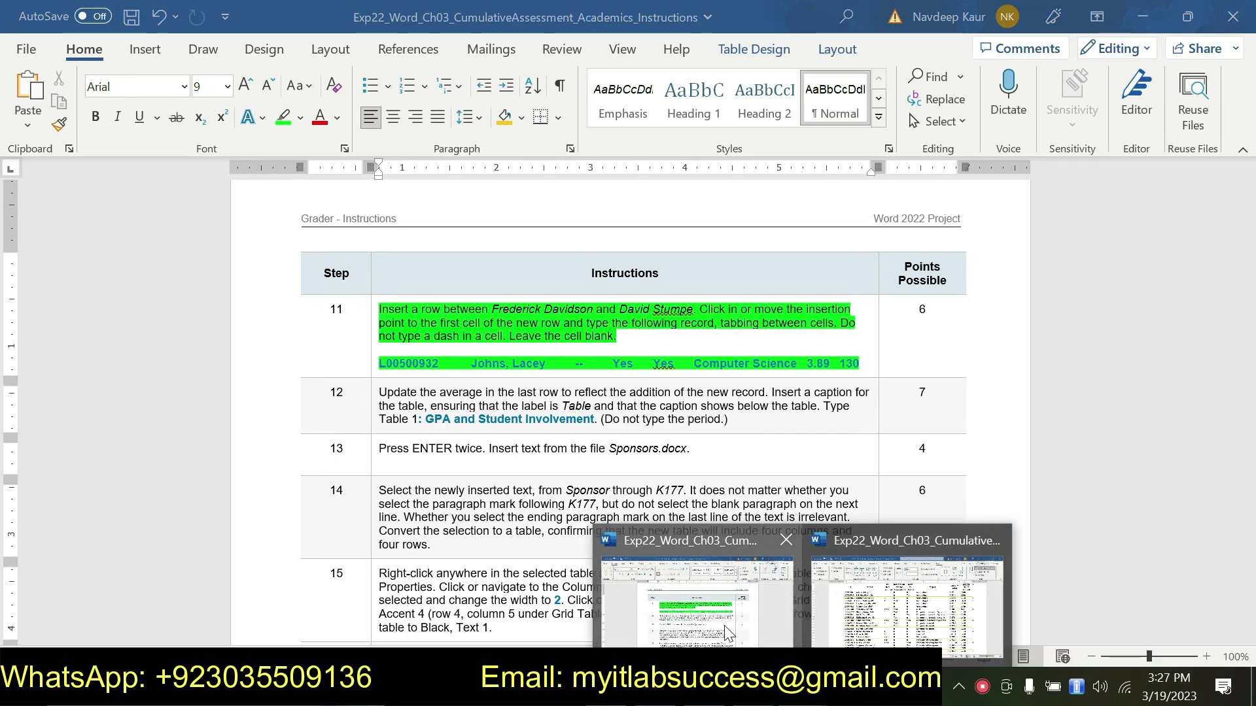
pyautogui.click(906, 605)
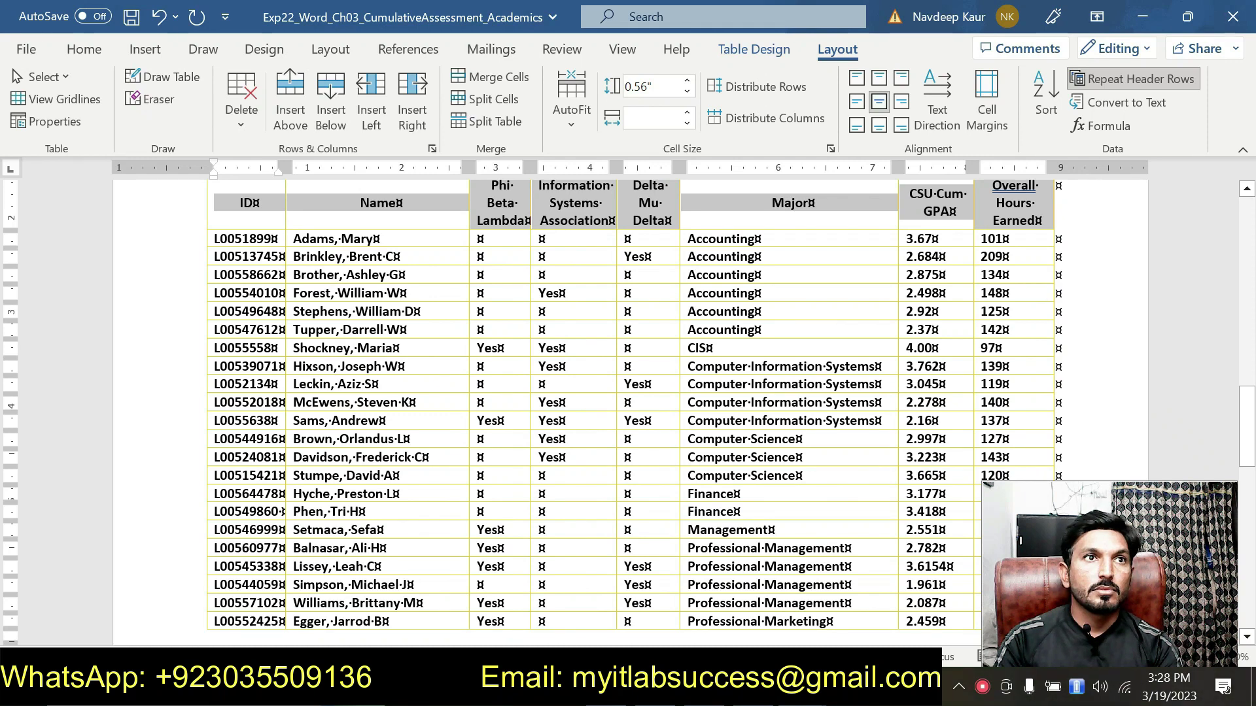
pyautogui.click(348, 458)
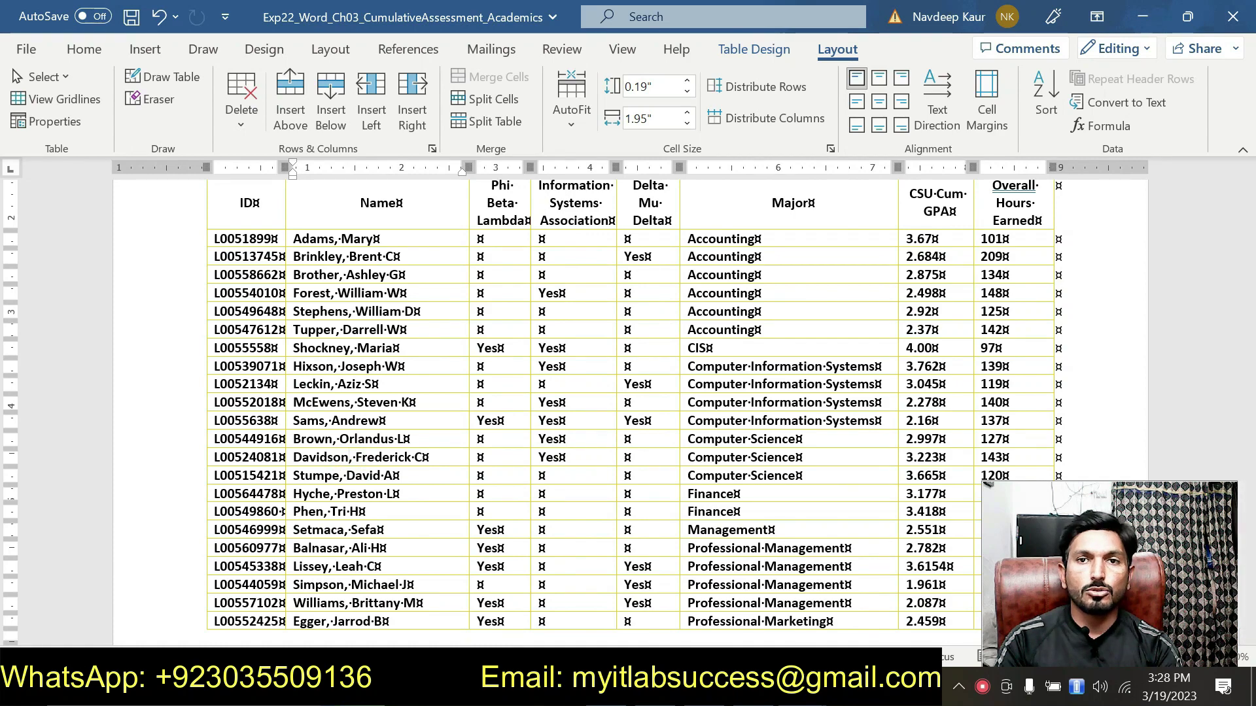
pyautogui.moveTo(826, 622)
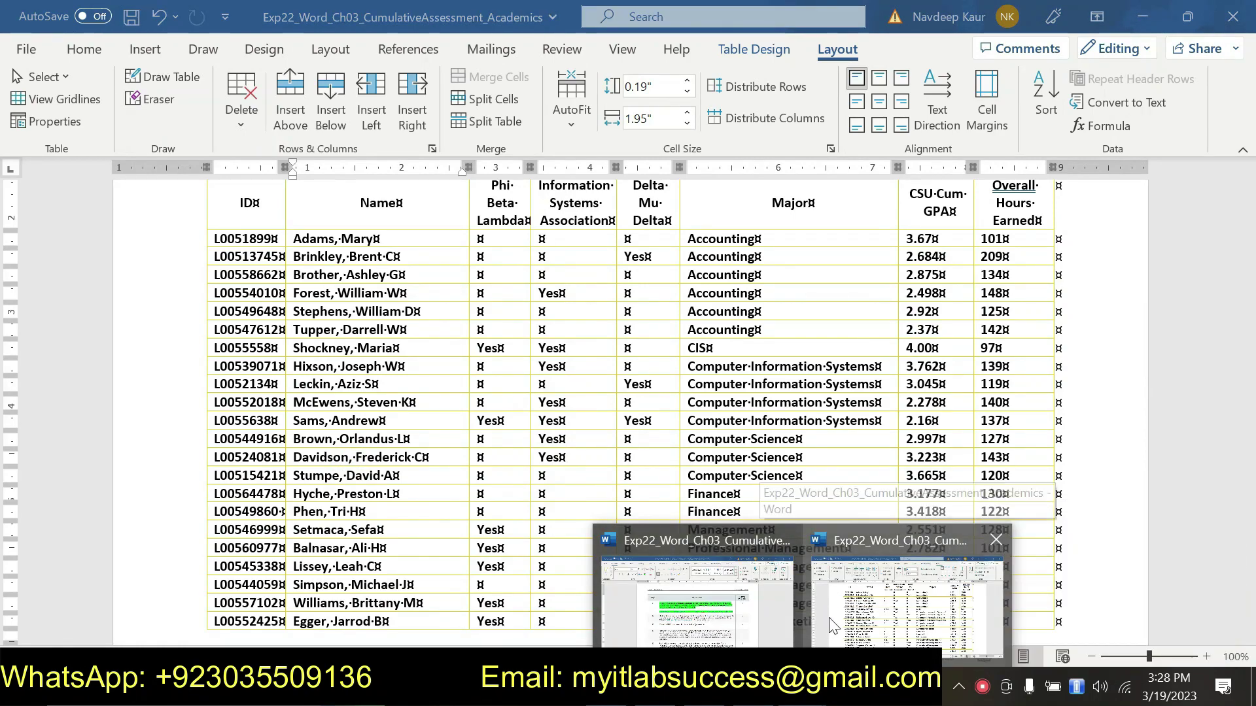
pyautogui.moveTo(731, 618)
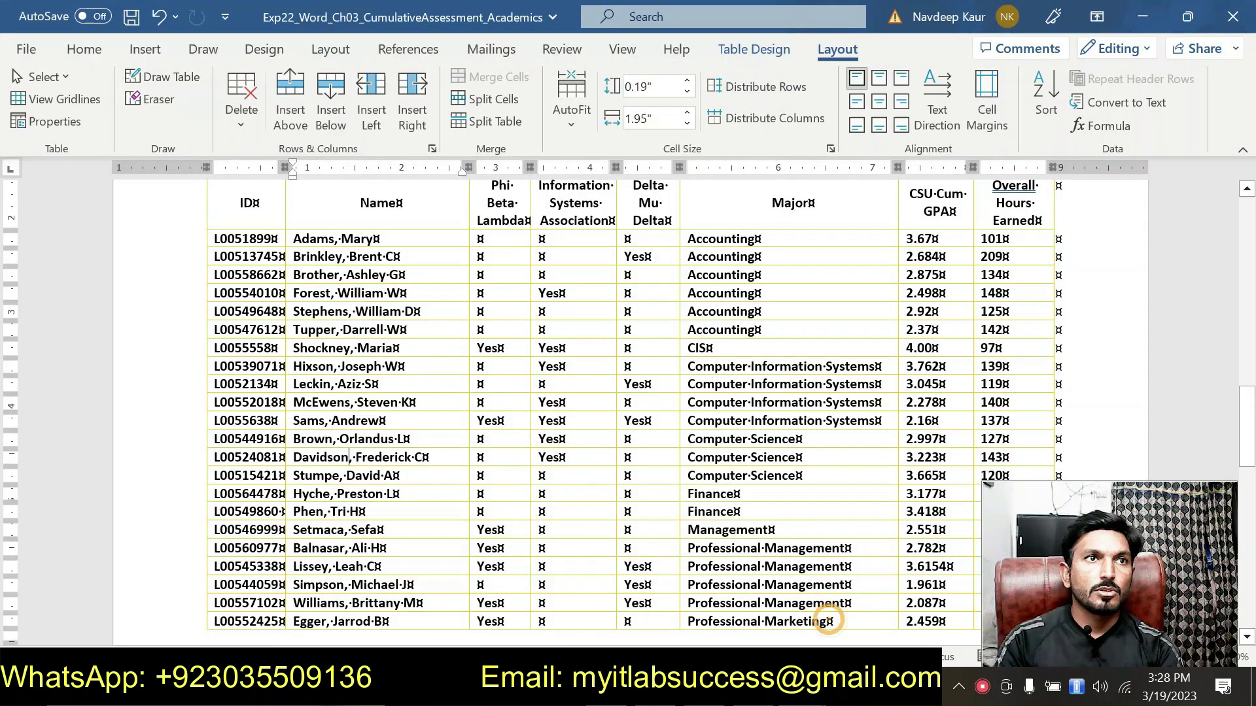
pyautogui.click(826, 621)
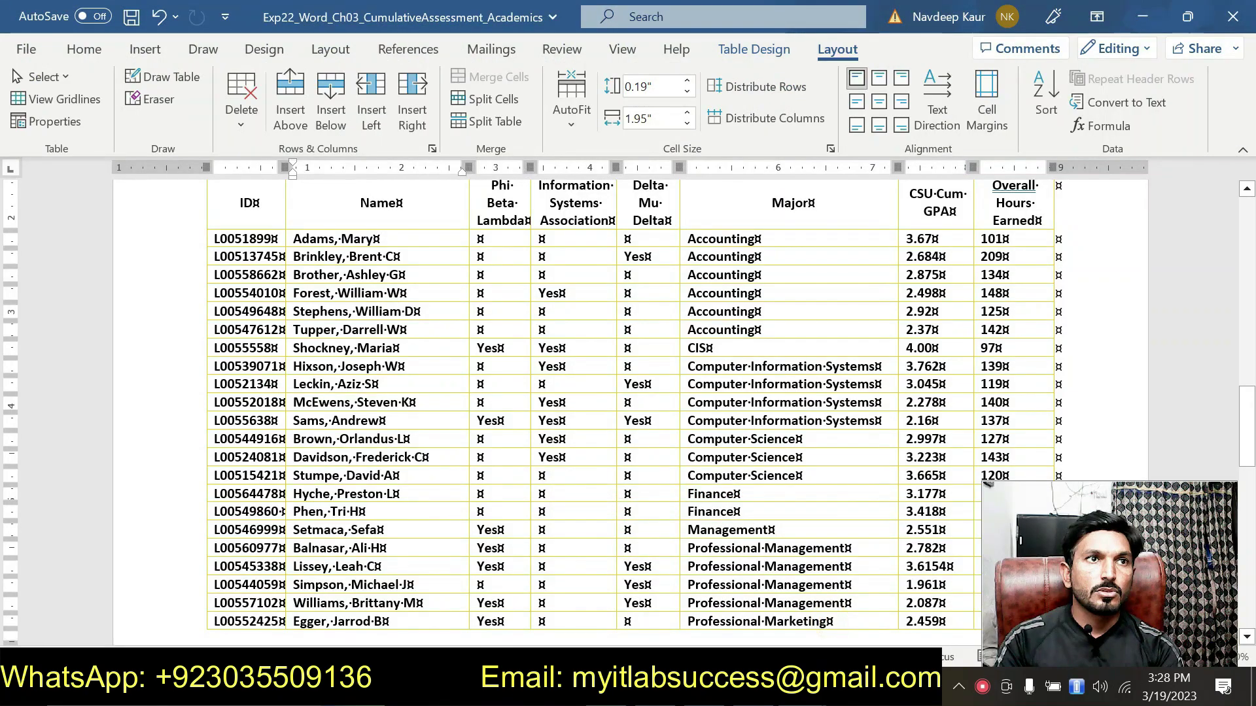
pyautogui.click(335, 474)
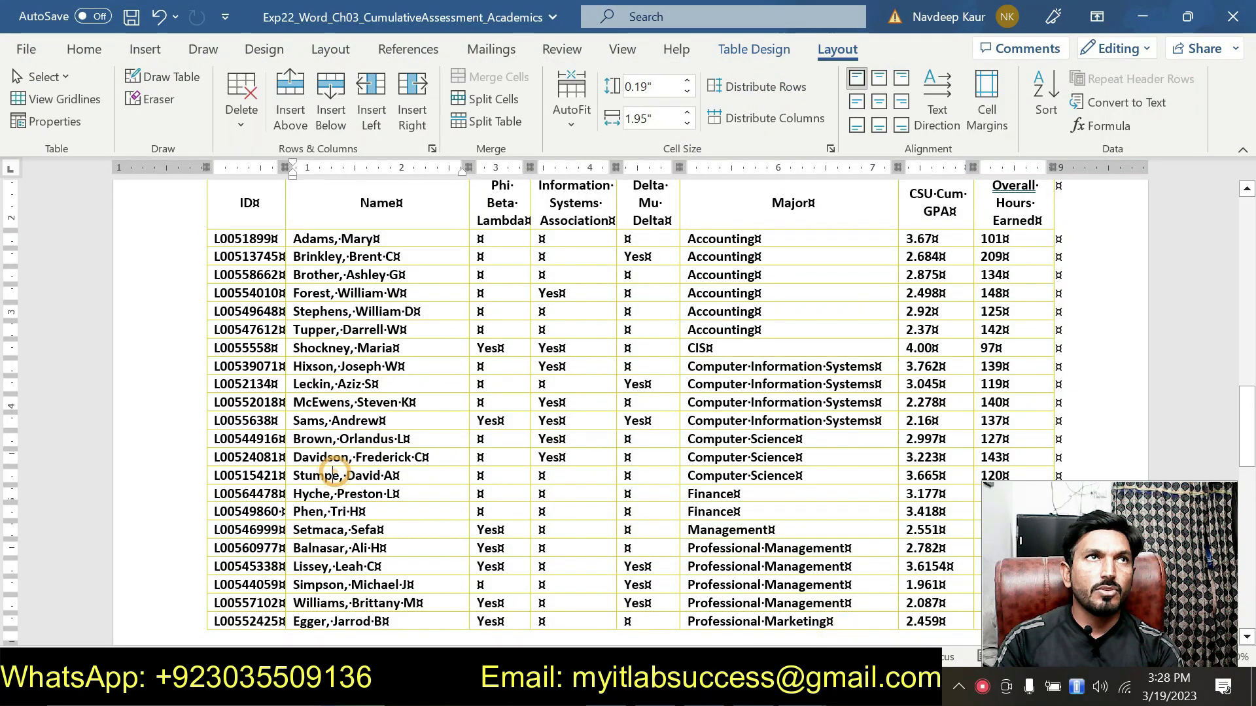
pyautogui.click(301, 125)
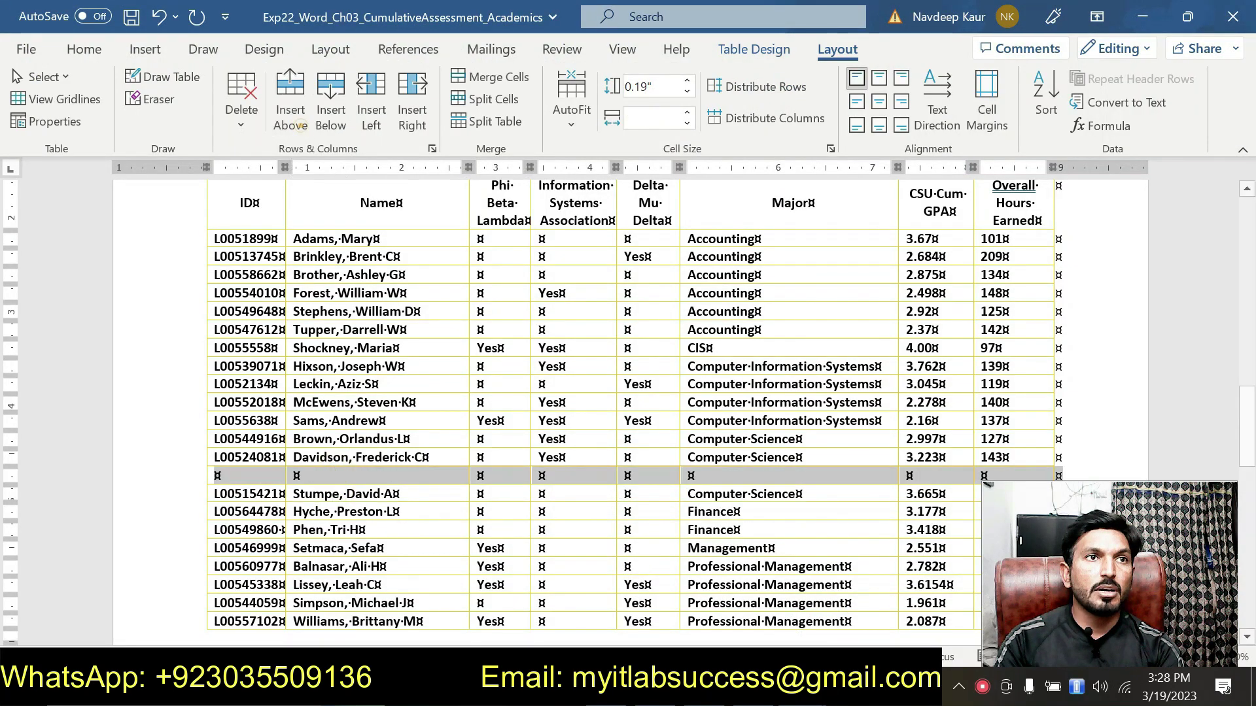
pyautogui.click(313, 476)
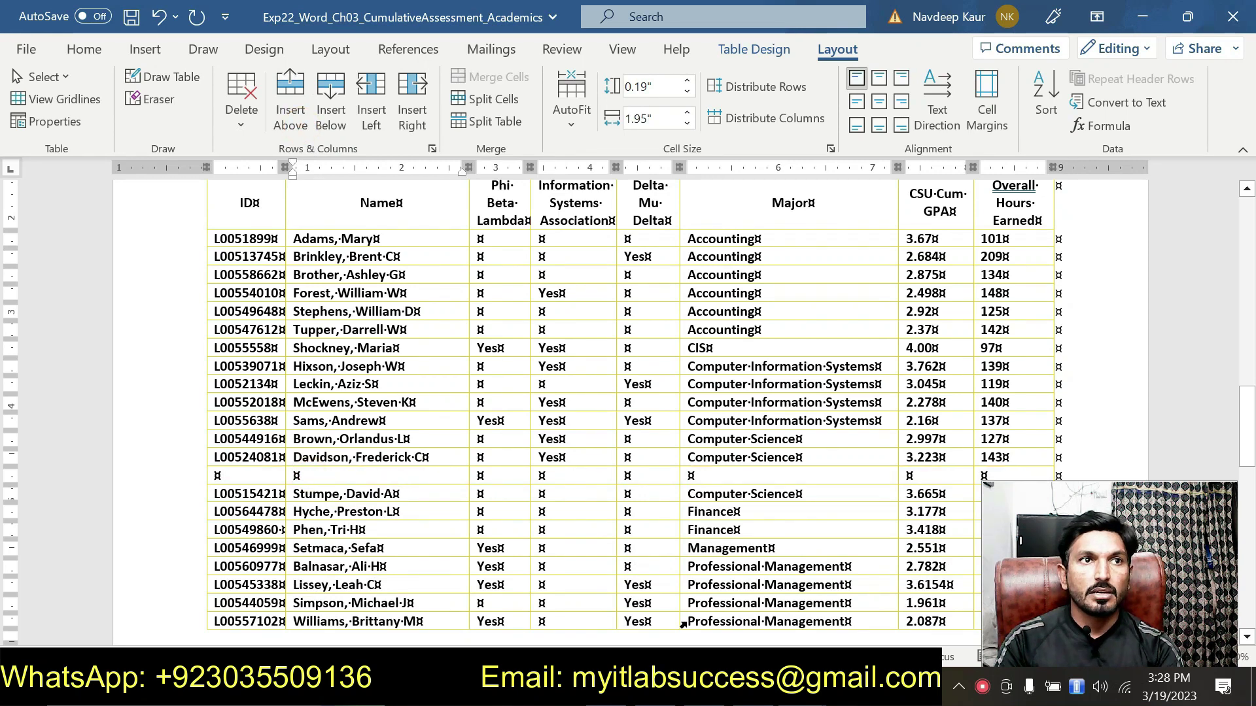
# - Copy the student ID from step 11's record in the Instructions document and paste it as text only into the new row's ID cell
pyautogui.moveTo(803, 687)
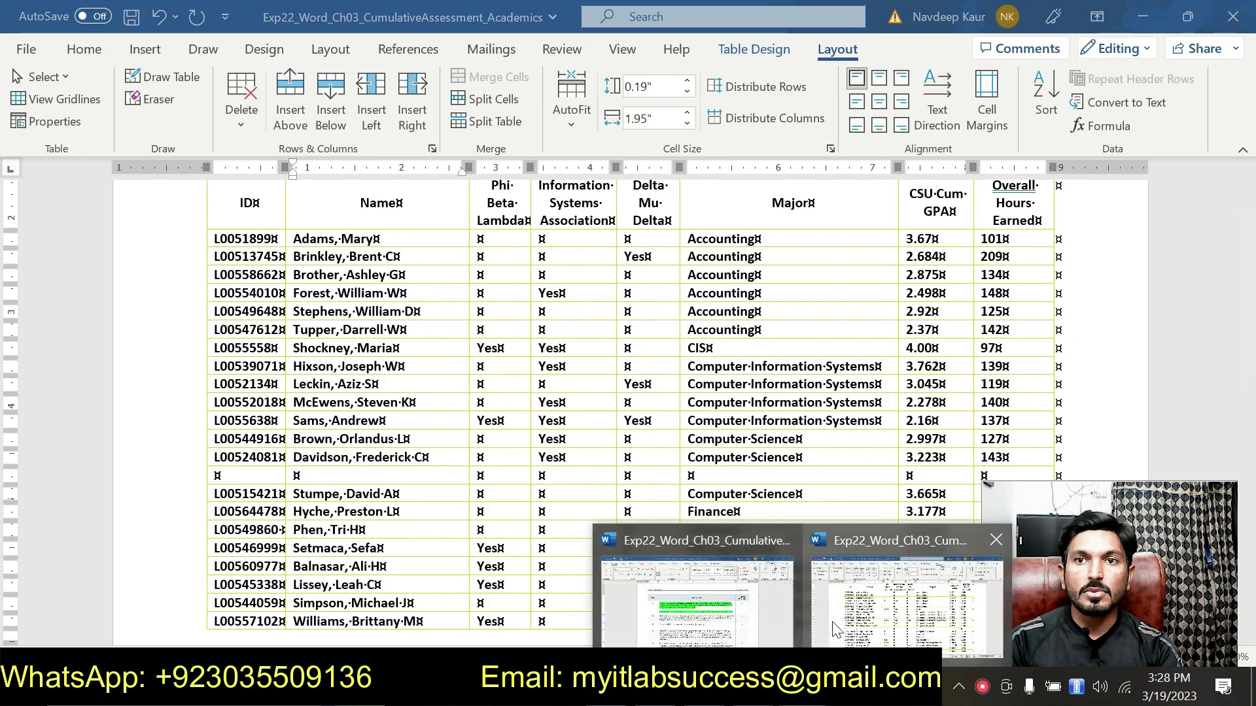
pyautogui.moveTo(728, 626)
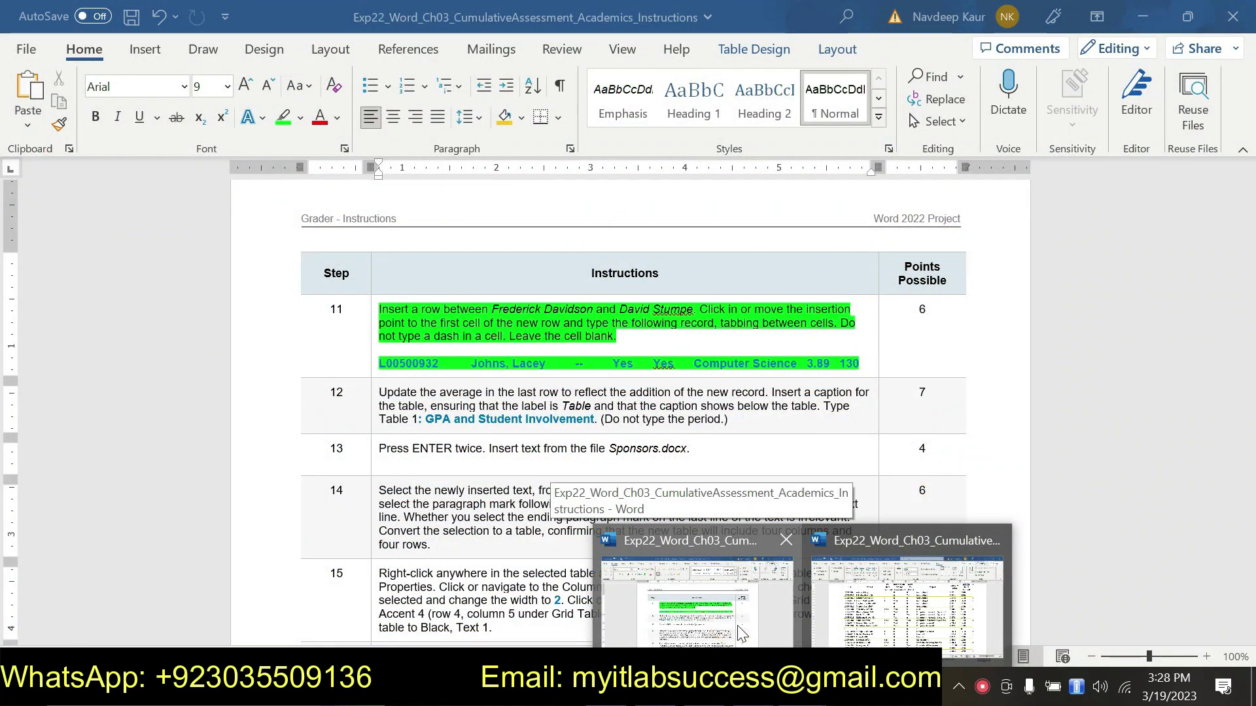
pyautogui.moveTo(840, 618)
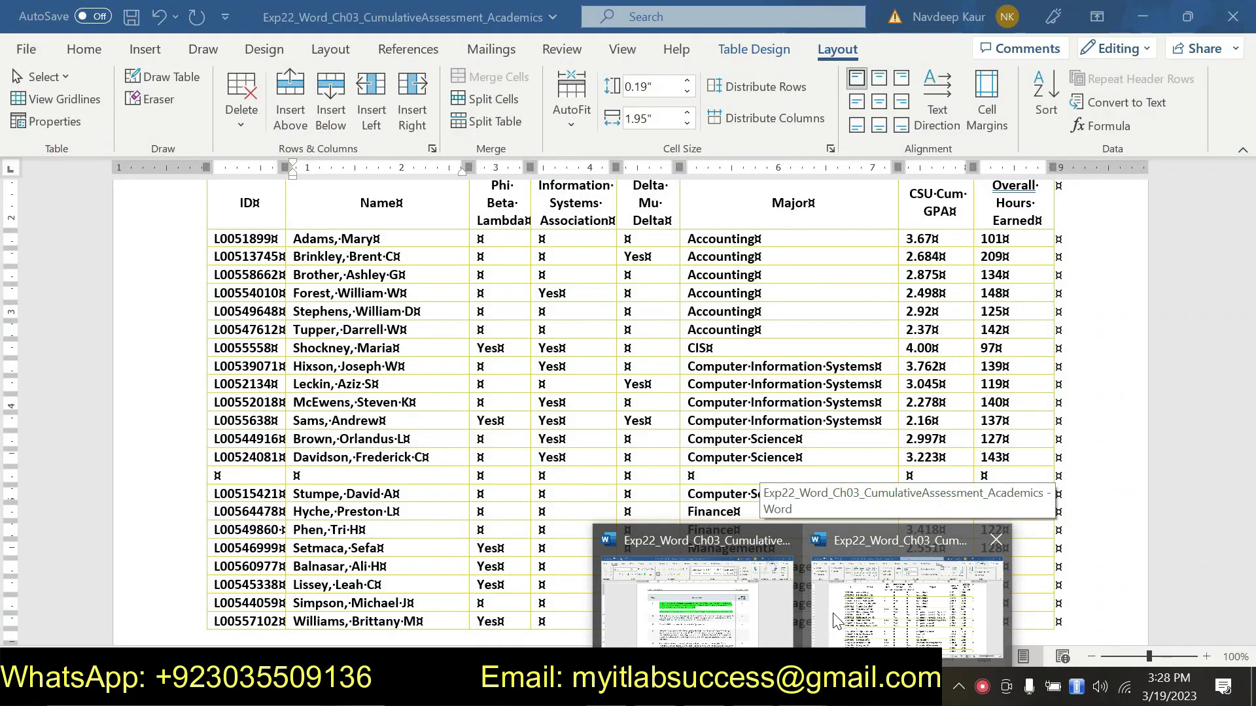
pyautogui.click(697, 602)
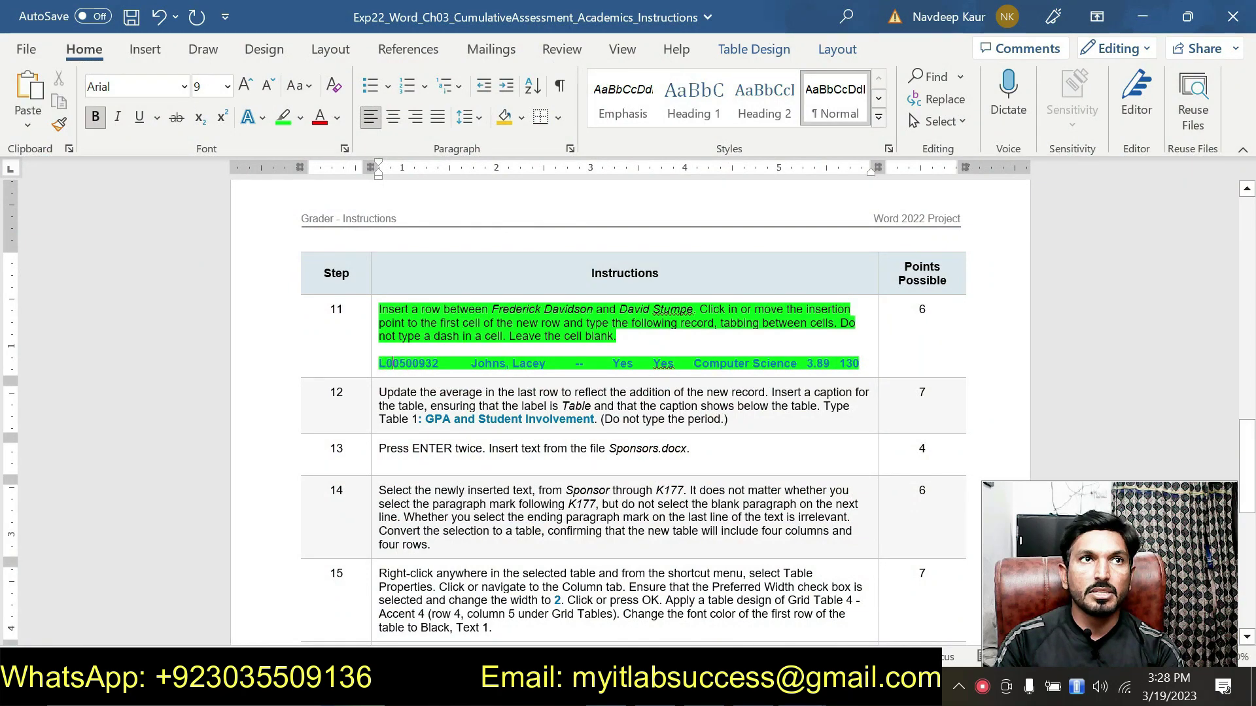
pyautogui.moveTo(378, 363); pyautogui.dragTo(439, 364)
pyautogui.hotkey('ctrl', 'c')
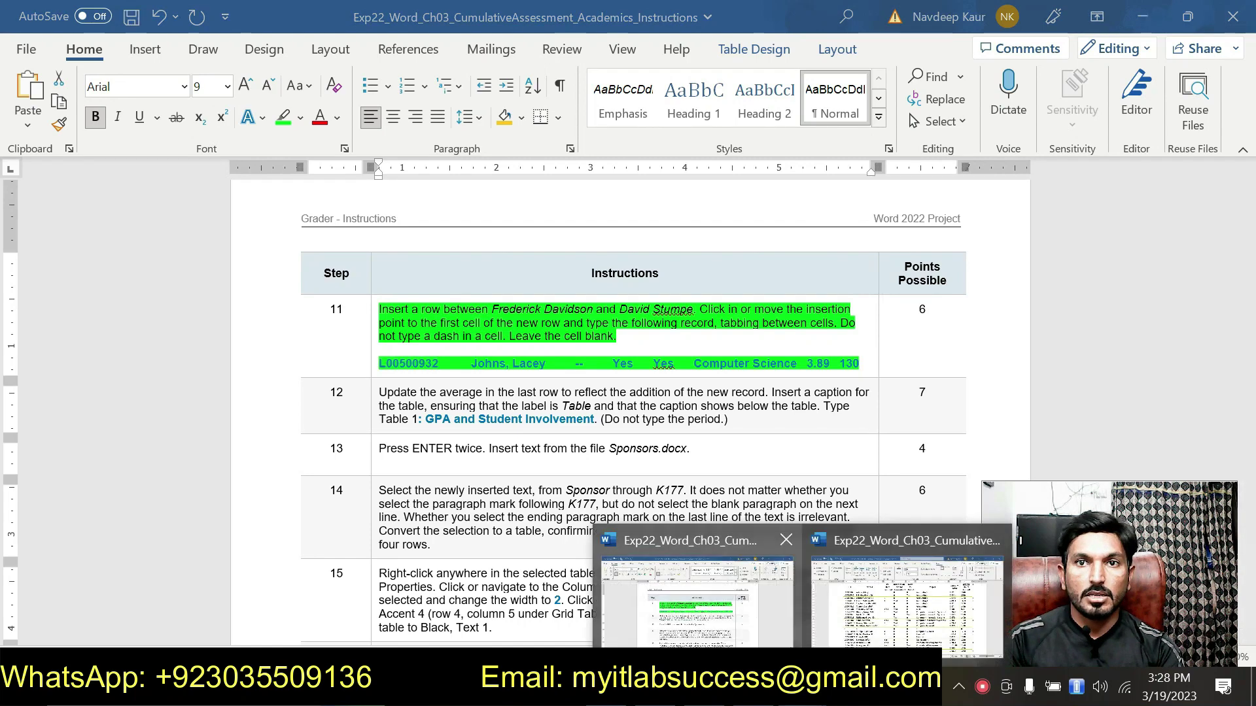
pyautogui.click(842, 611)
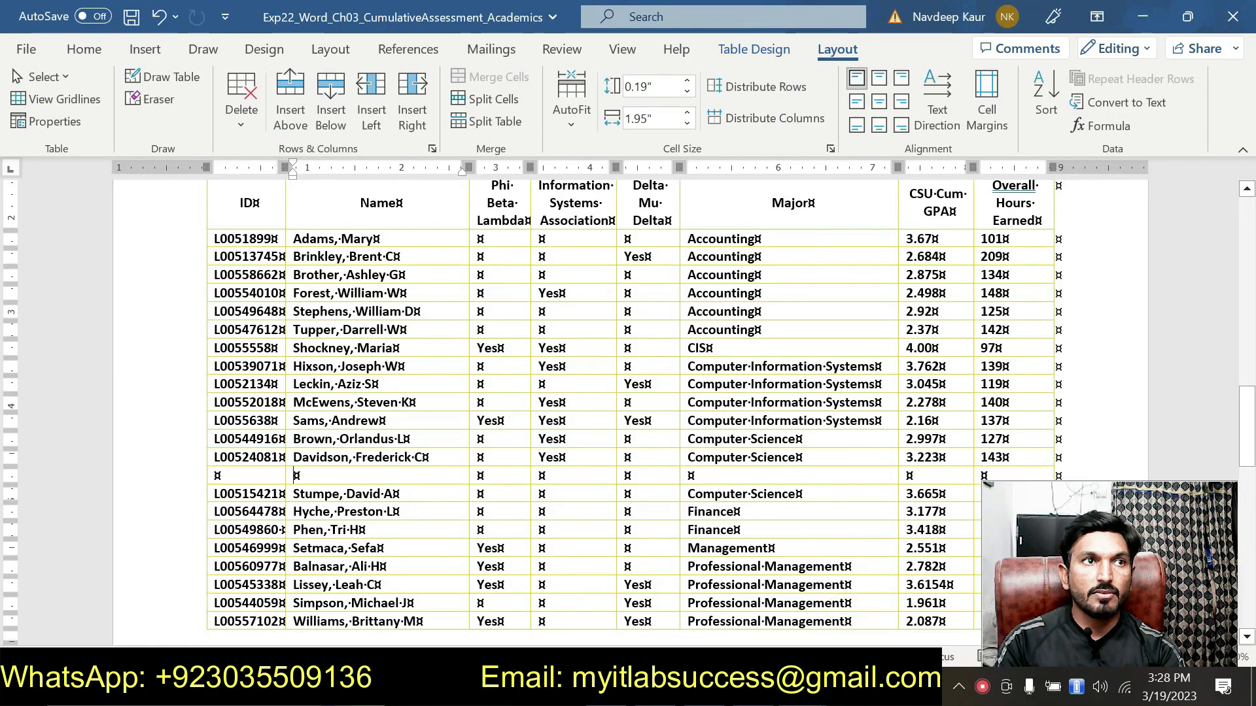
pyautogui.click(216, 477)
pyautogui.hotkey('ctrl', 'v')
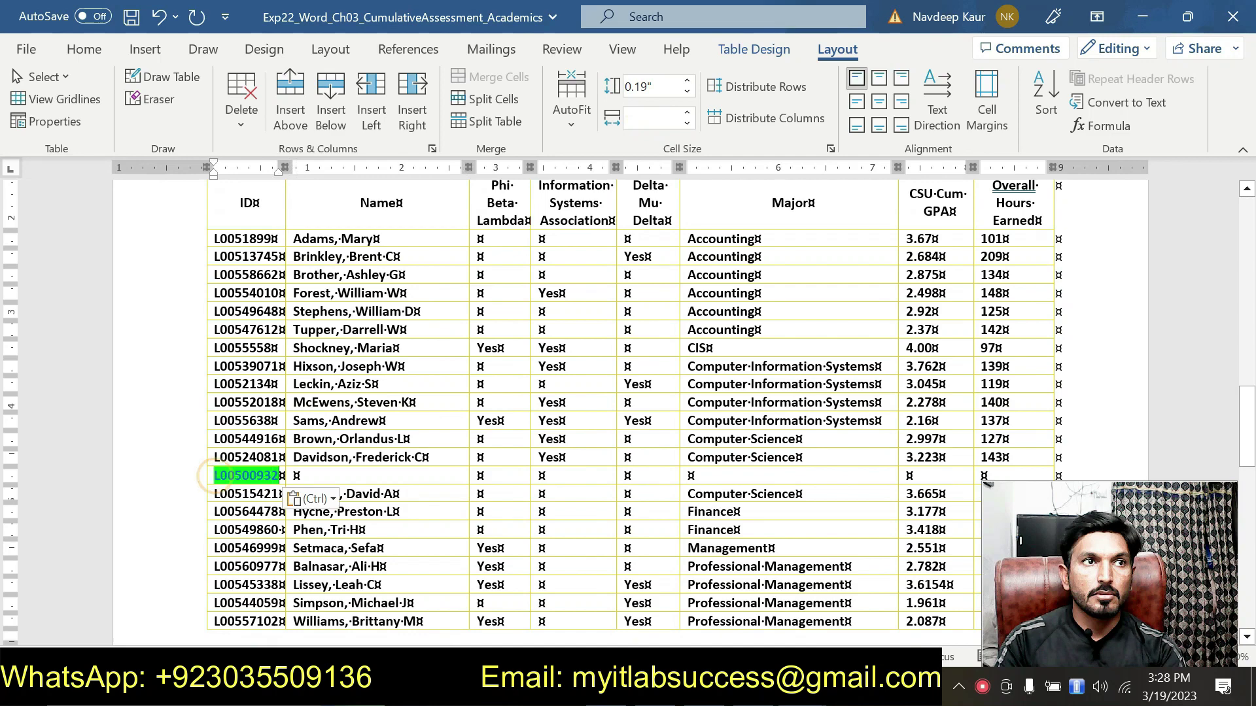
pyautogui.click(333, 500)
pyautogui.click(413, 555)
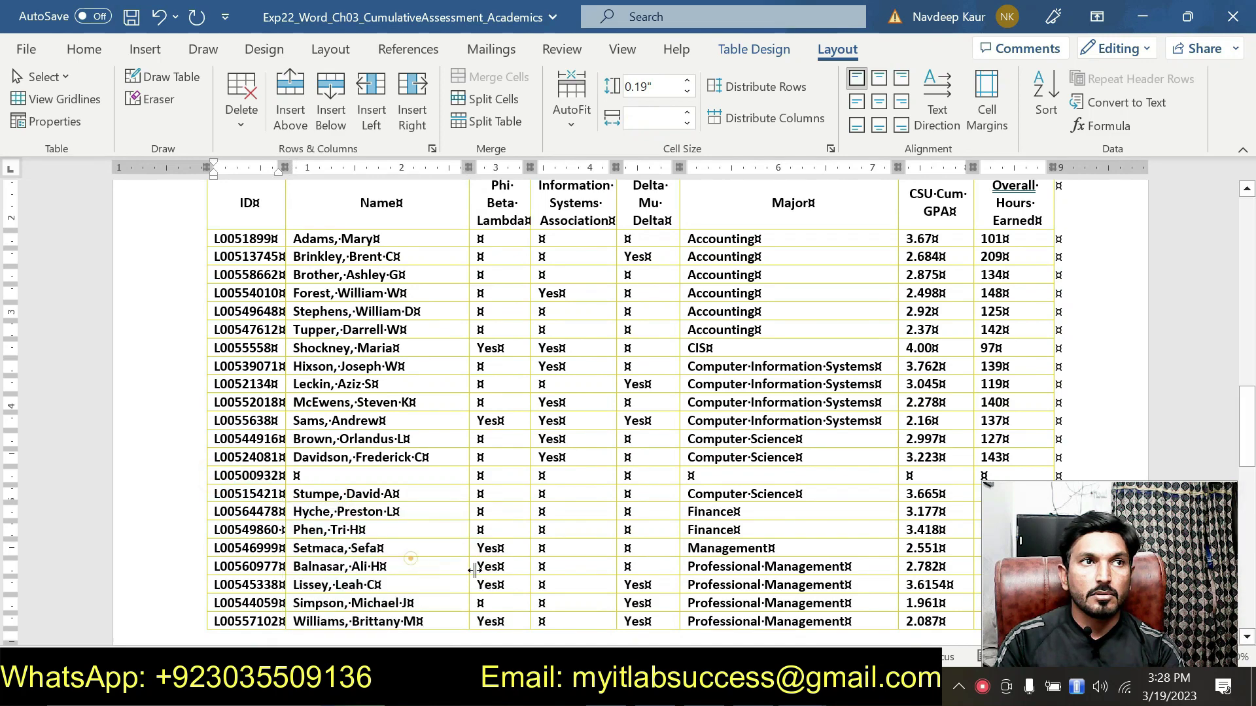
# - Copy the student's name from step 11's record in the Instructions document and paste it as text only into the new row's Name cell
pyautogui.moveTo(817, 647)
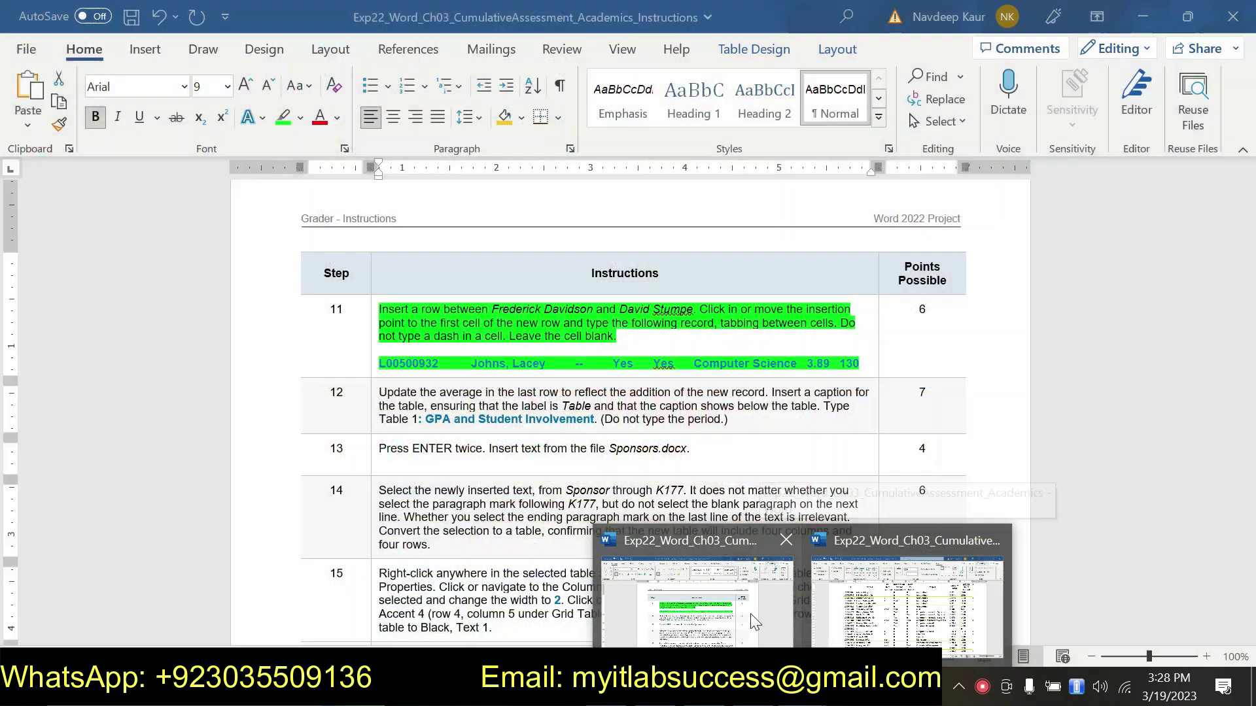
pyautogui.click(751, 613)
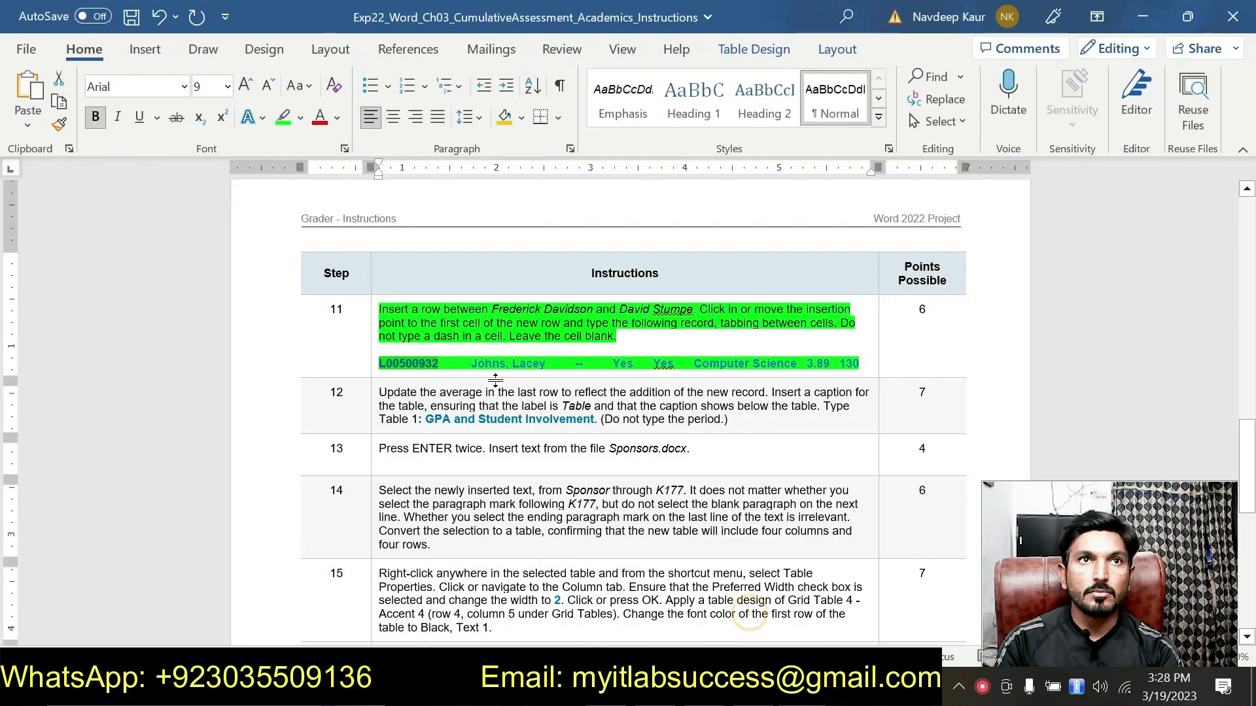
pyautogui.doubleClick(471, 365)
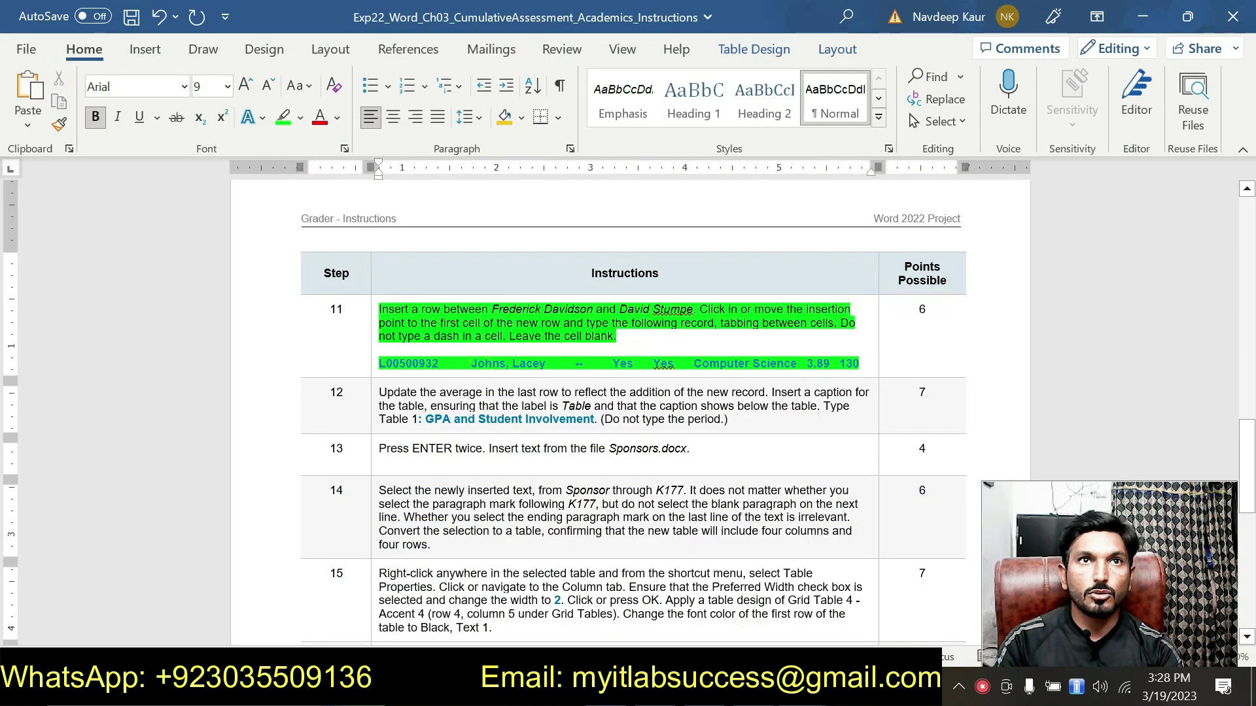
pyautogui.hotkey('ctrl', 'shift', 'Right')
pyautogui.hotkey('ctrl', 'c')
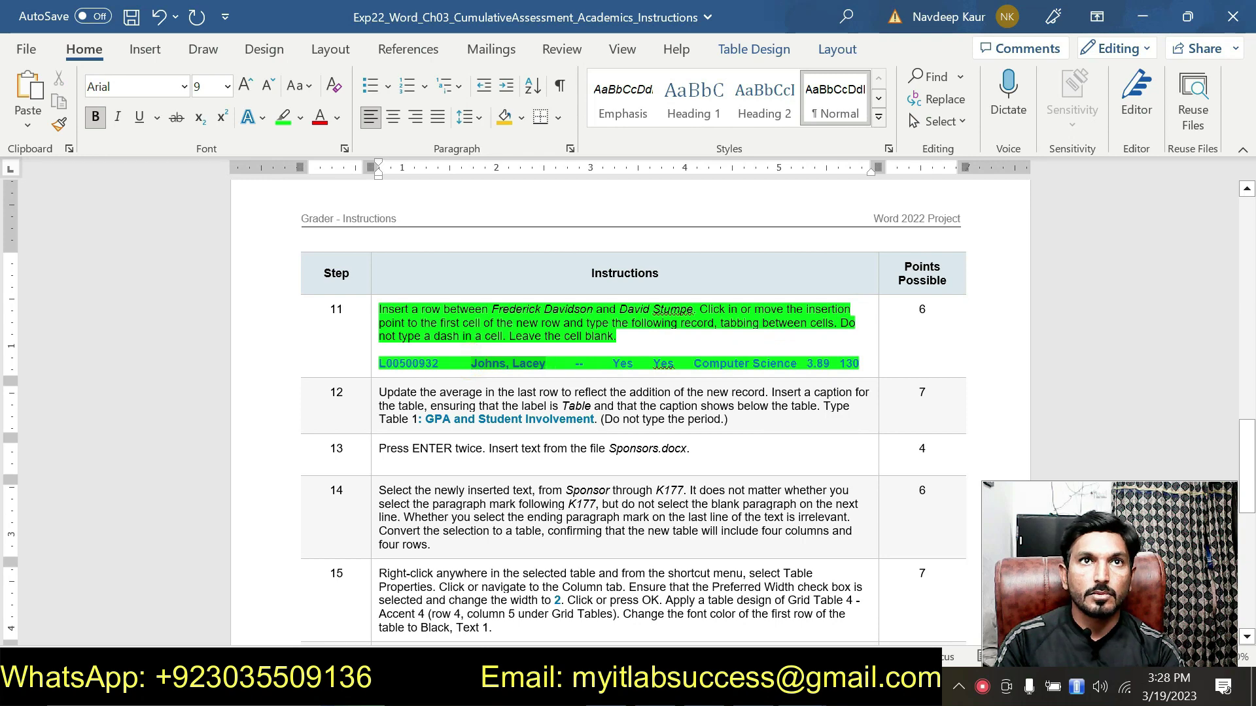
pyautogui.click(803, 692)
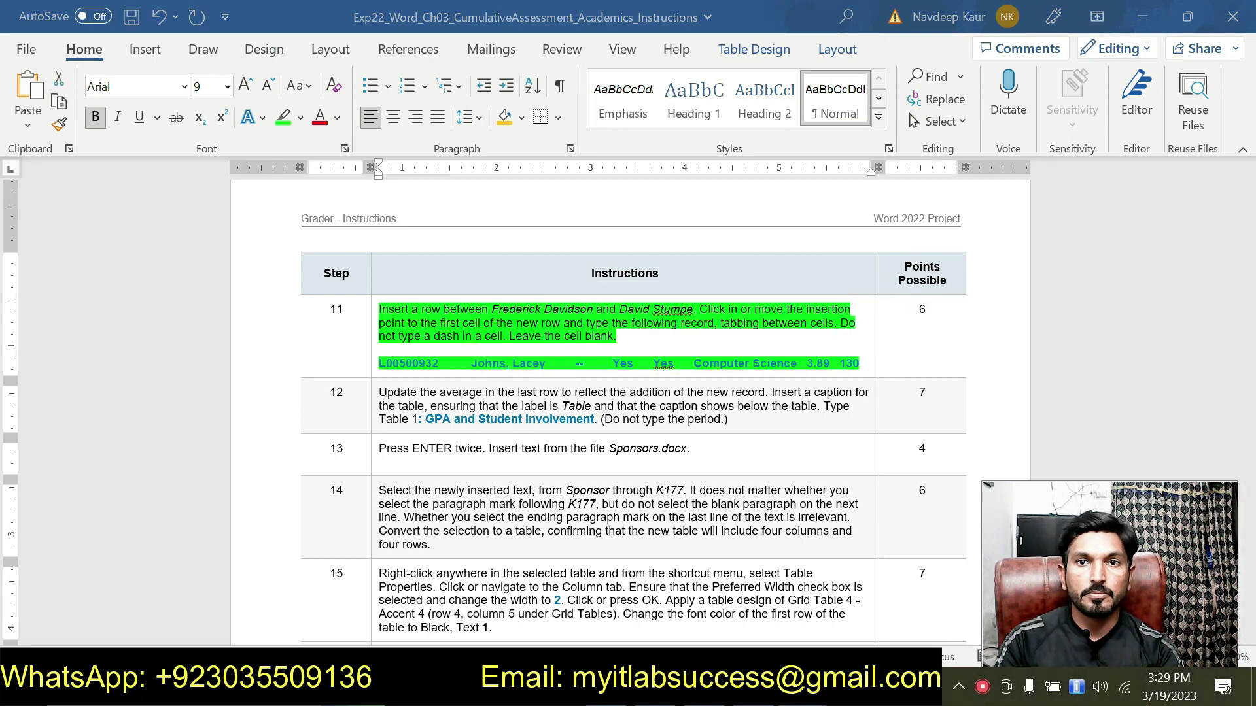
pyautogui.click(825, 607)
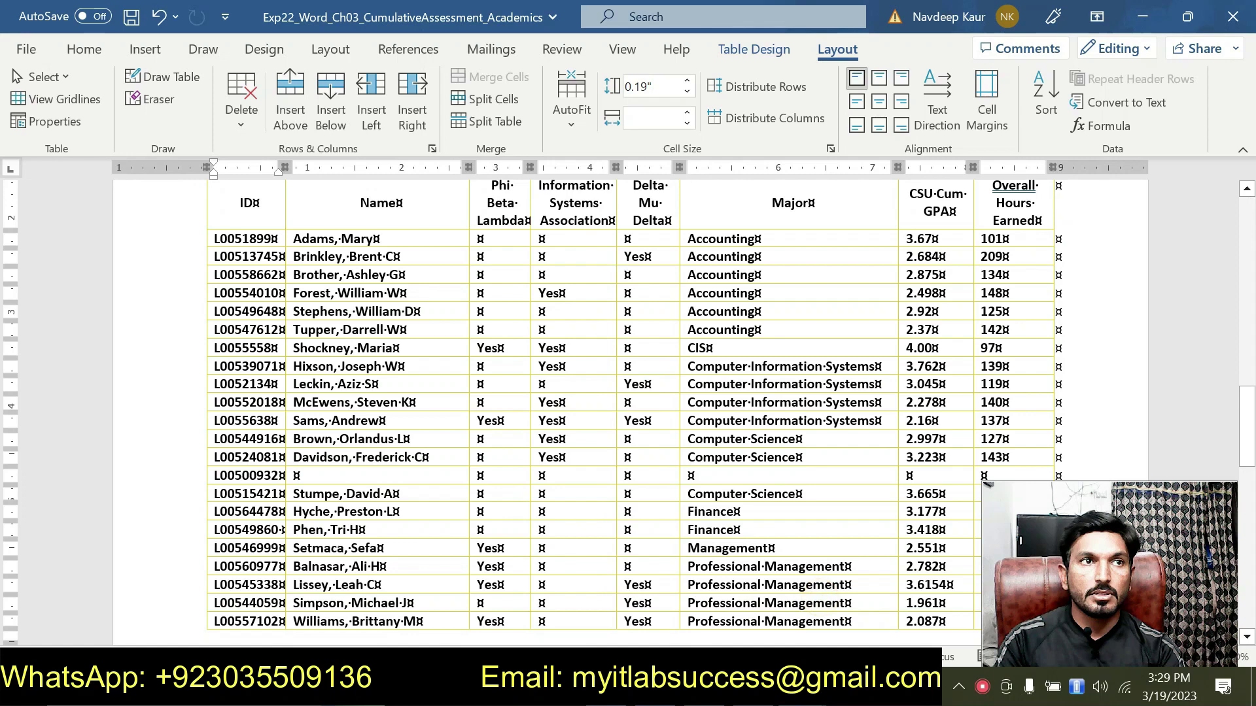
pyautogui.click(286, 478)
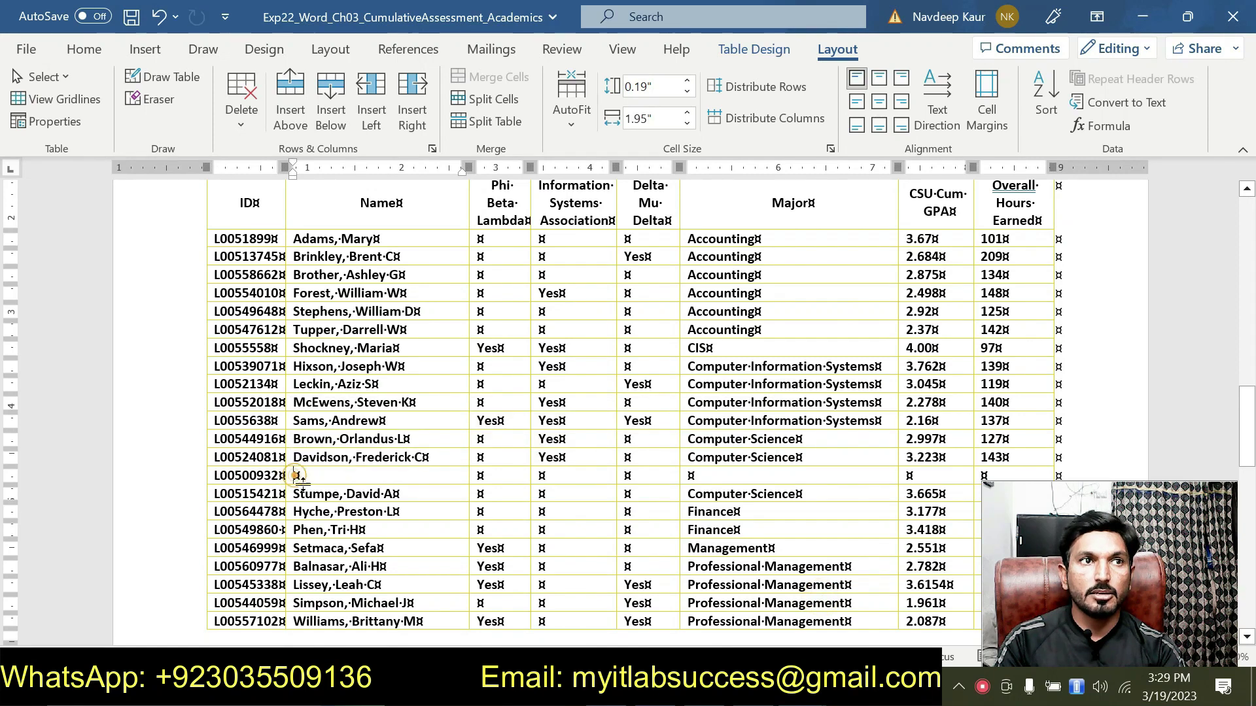
pyautogui.hotkey('ctrl', 'v')
pyautogui.click(424, 502)
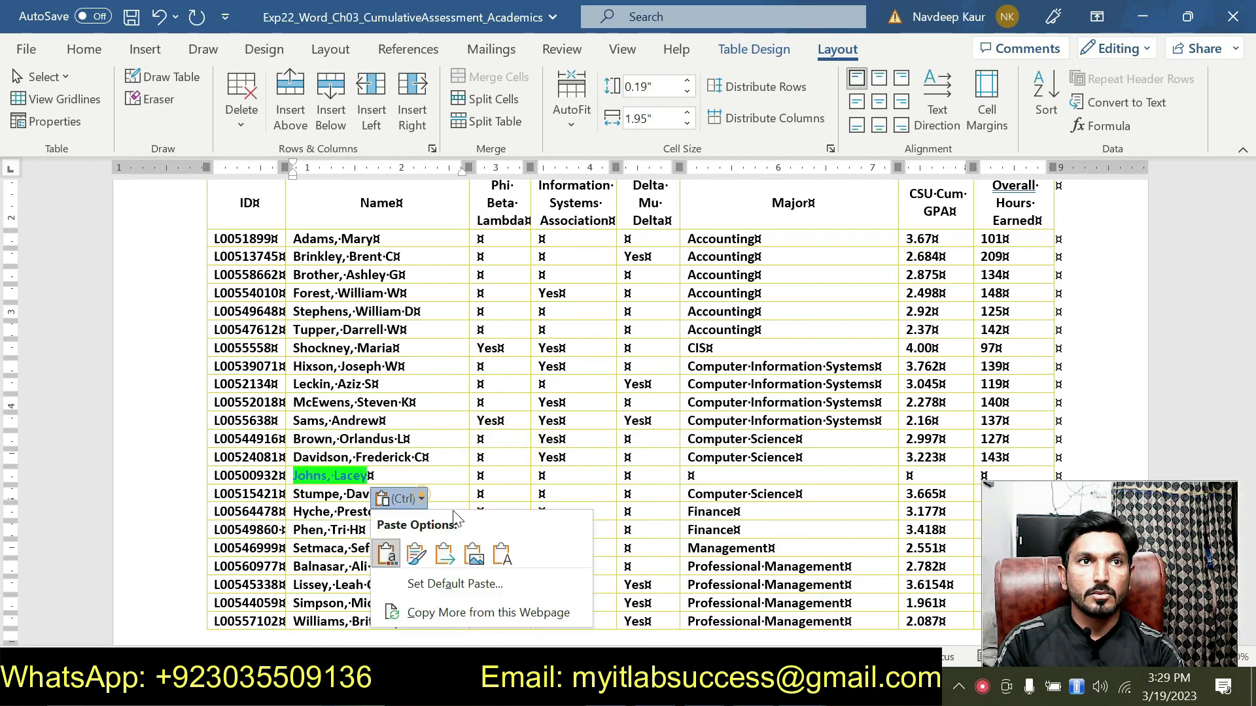
pyautogui.click(496, 549)
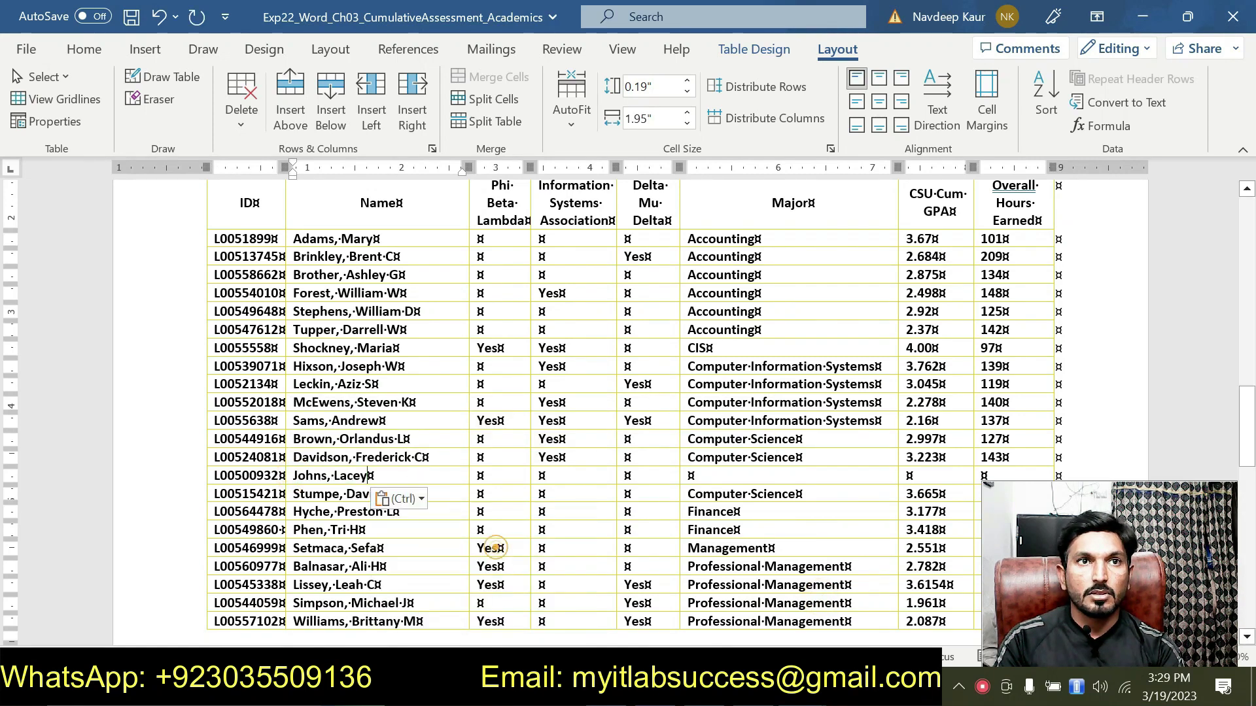
# - Enter Yes in the new row's Information Systems Association and Delta Mu Delta cells, leaving the Phi Beta Lambda cell blank
pyautogui.click(533, 476)
pyautogui.click(540, 477)
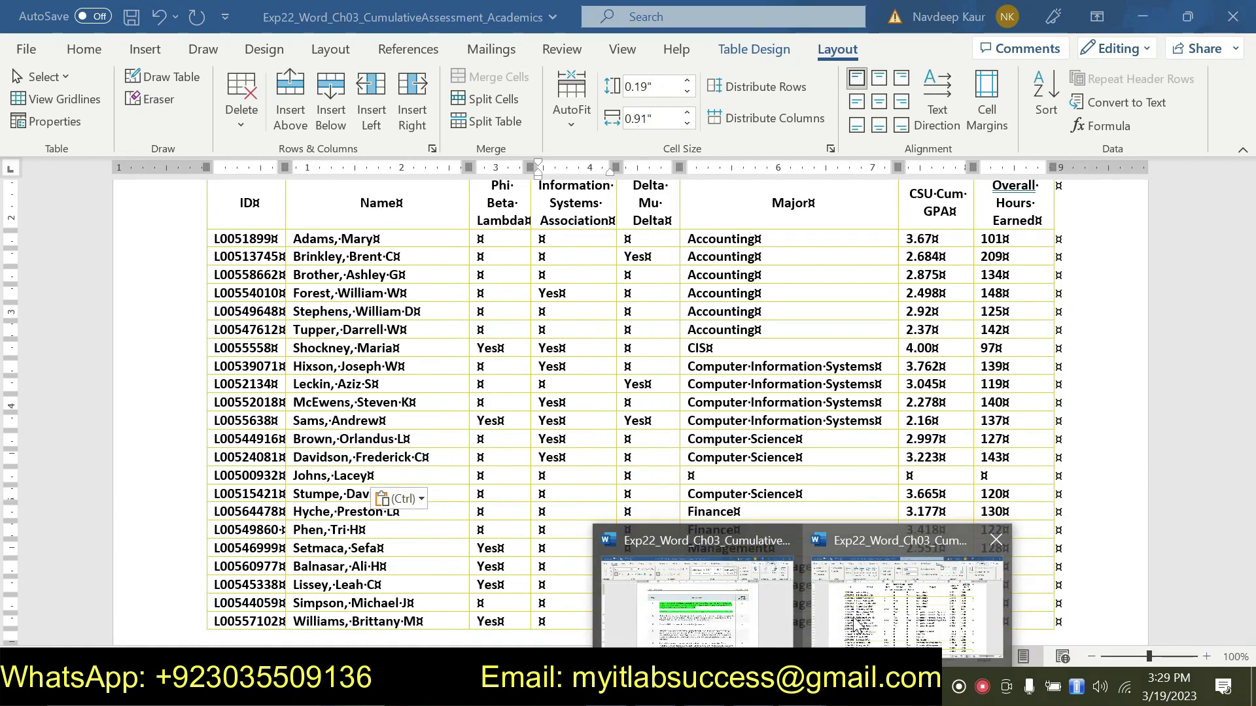
pyautogui.click(759, 622)
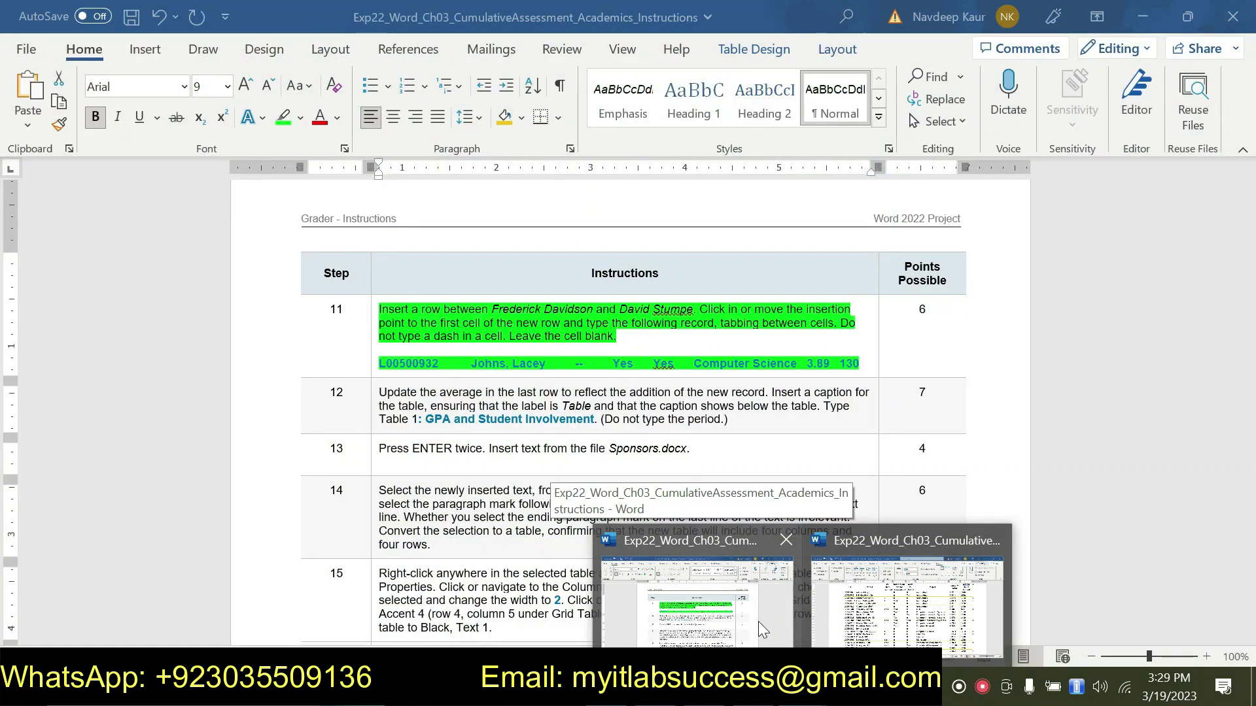
pyautogui.click(851, 612)
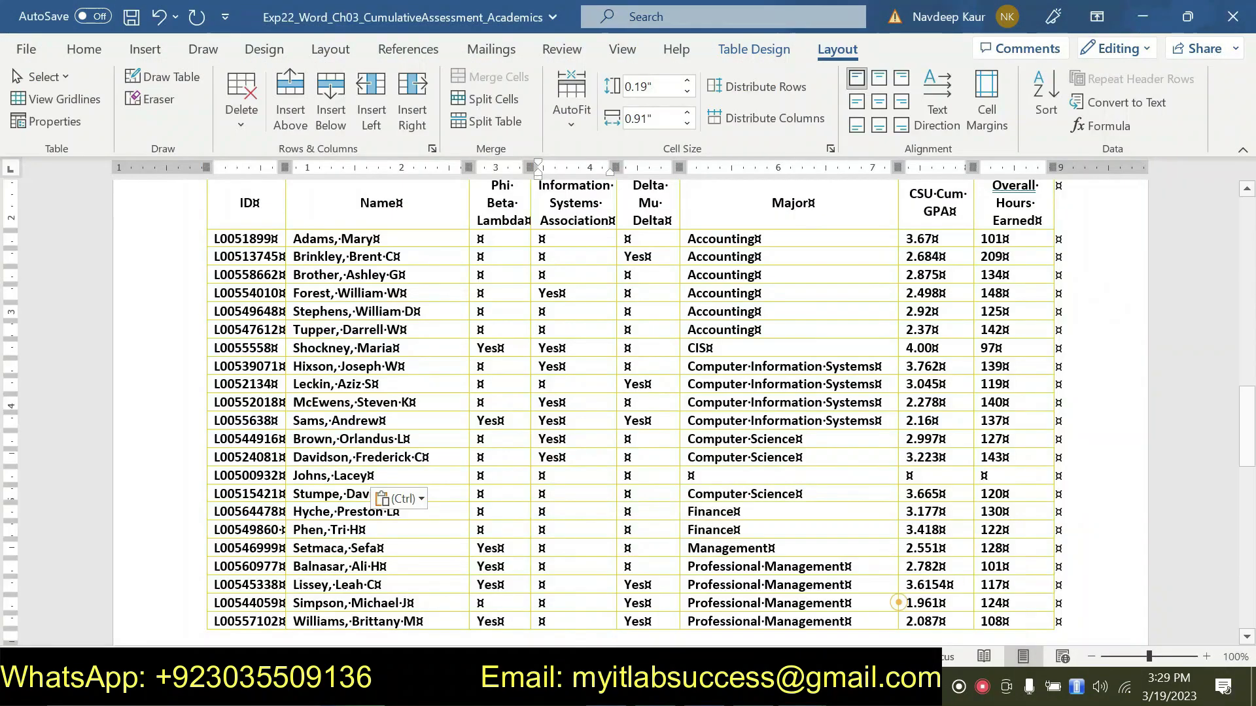
pyautogui.click(543, 476)
pyautogui.write('Y')
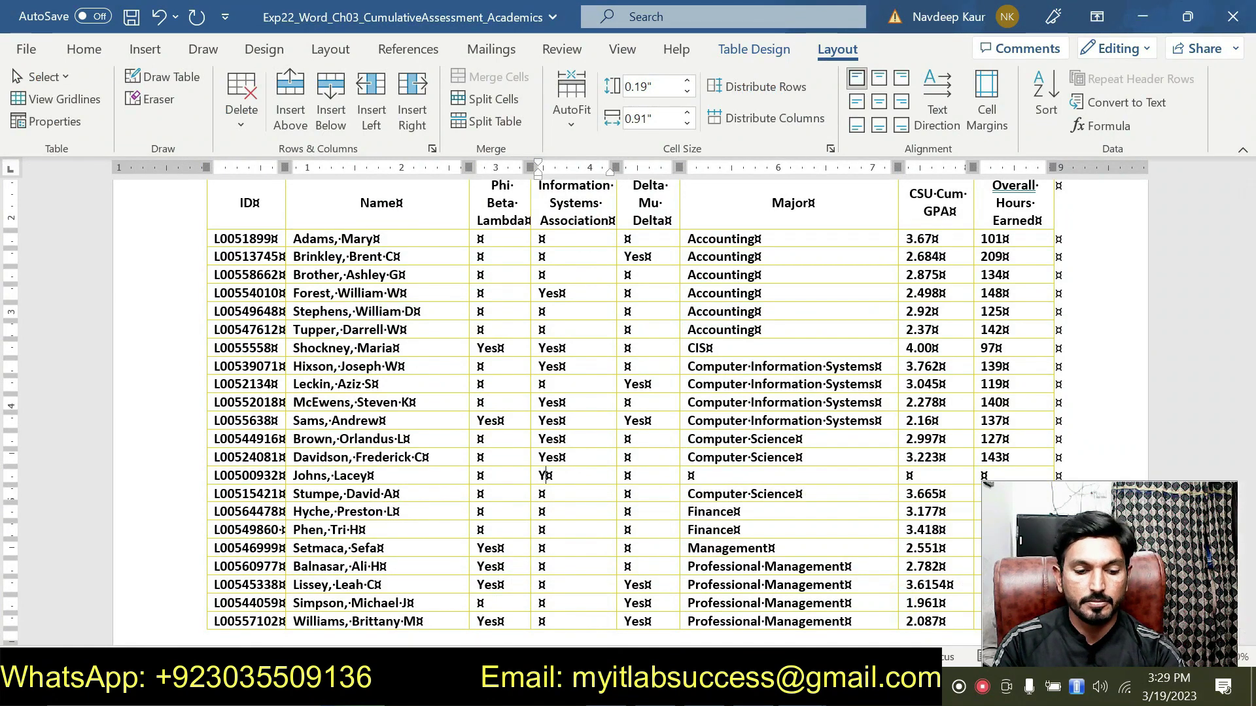
pyautogui.write('es')
pyautogui.click(628, 476)
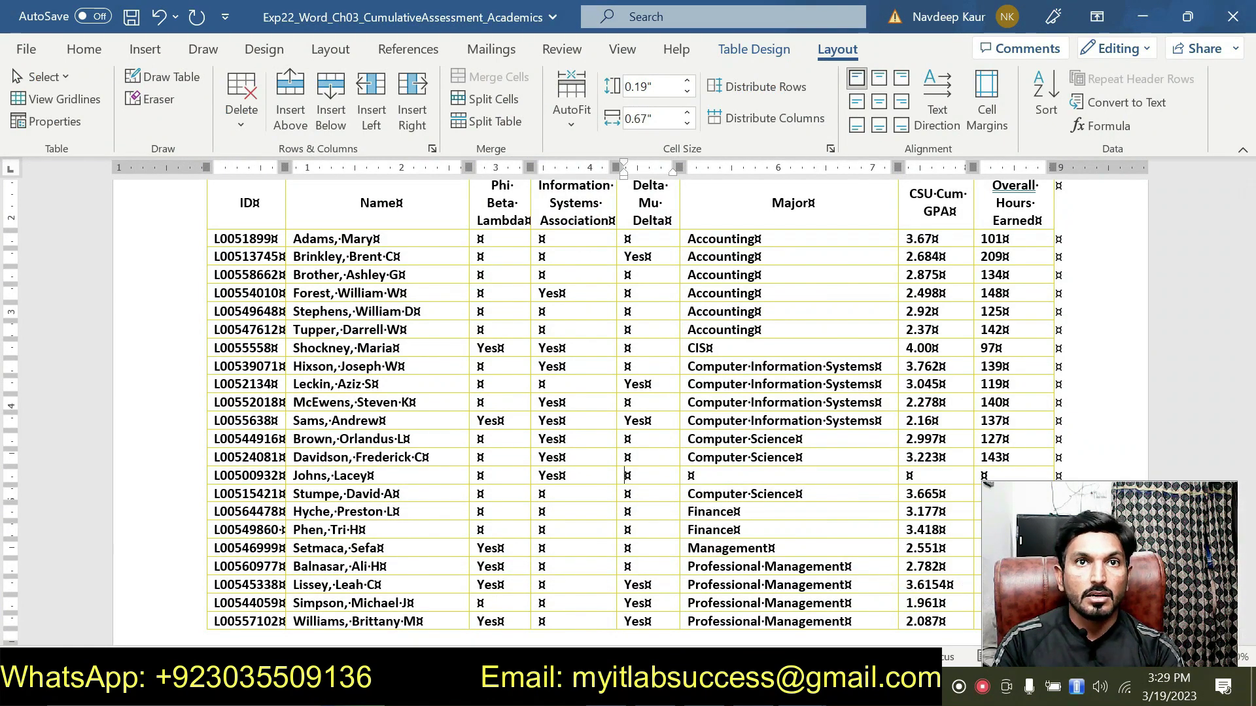
pyautogui.write('Yes')
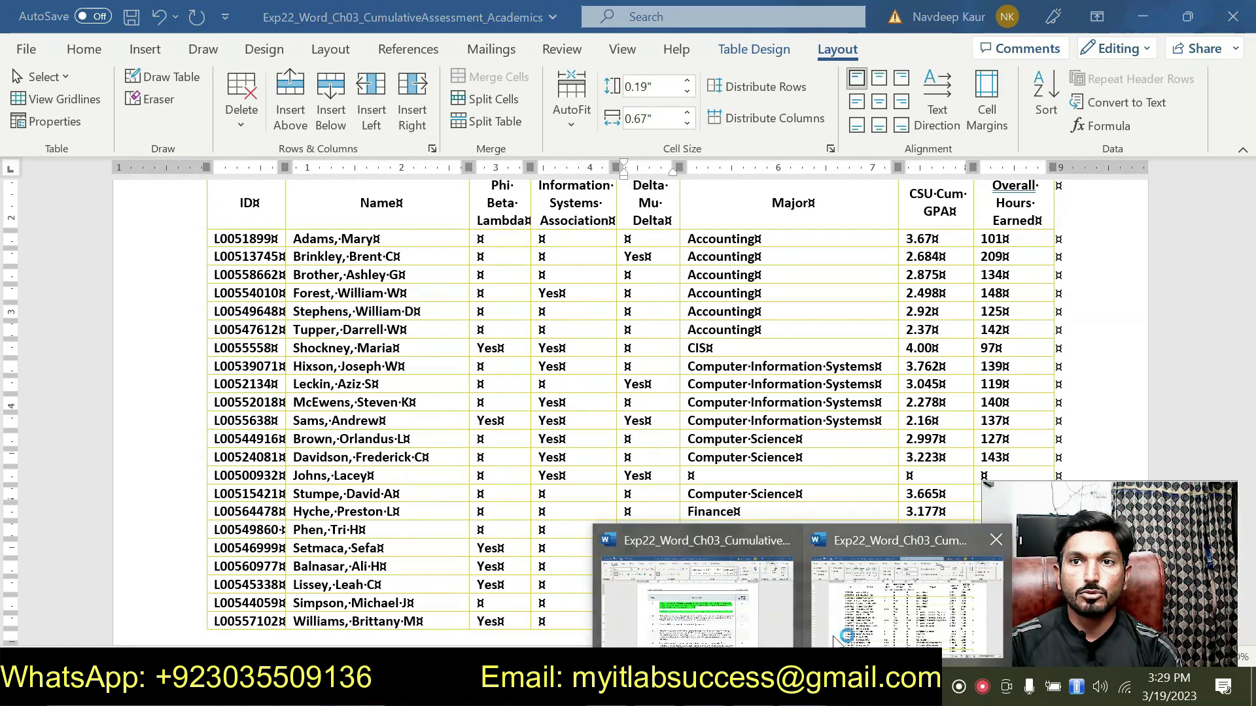
# - Copy Computer Science from step 11's record in the Instructions document and paste it as text only into the new row's Major cell
pyautogui.click(730, 619)
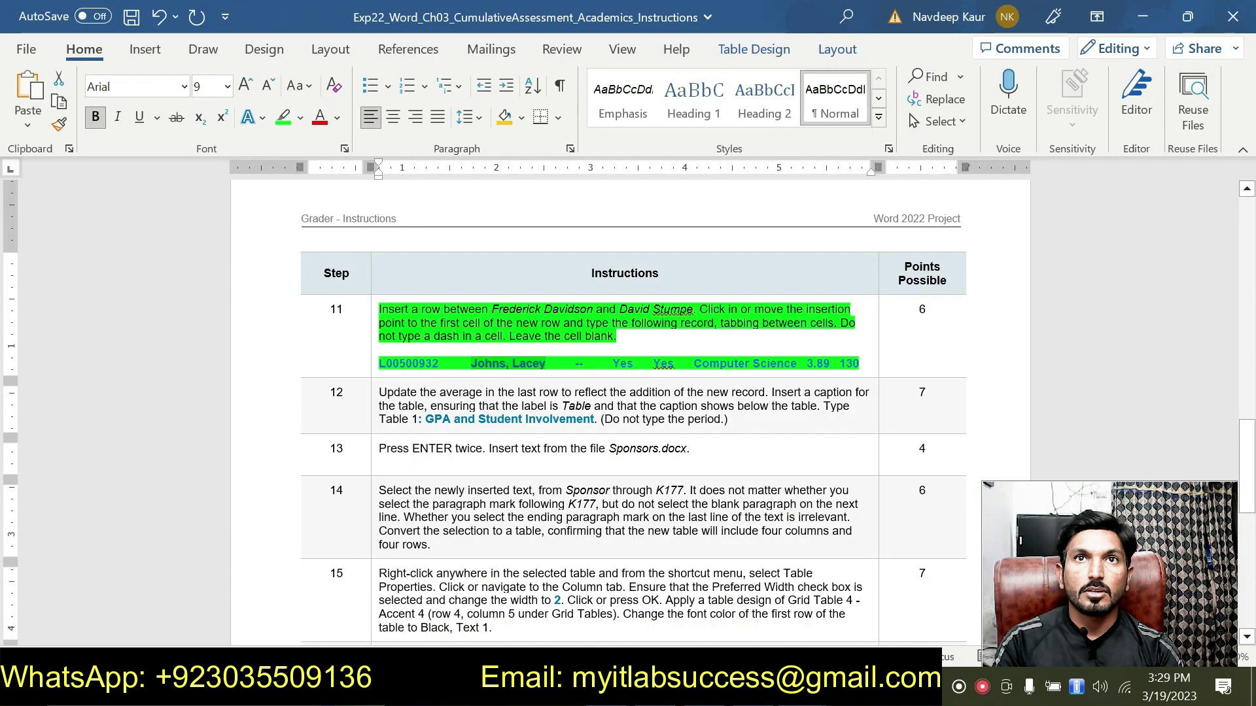
pyautogui.moveTo(694, 363); pyautogui.dragTo(798, 363)
pyautogui.hotkey('ctrl', 'c')
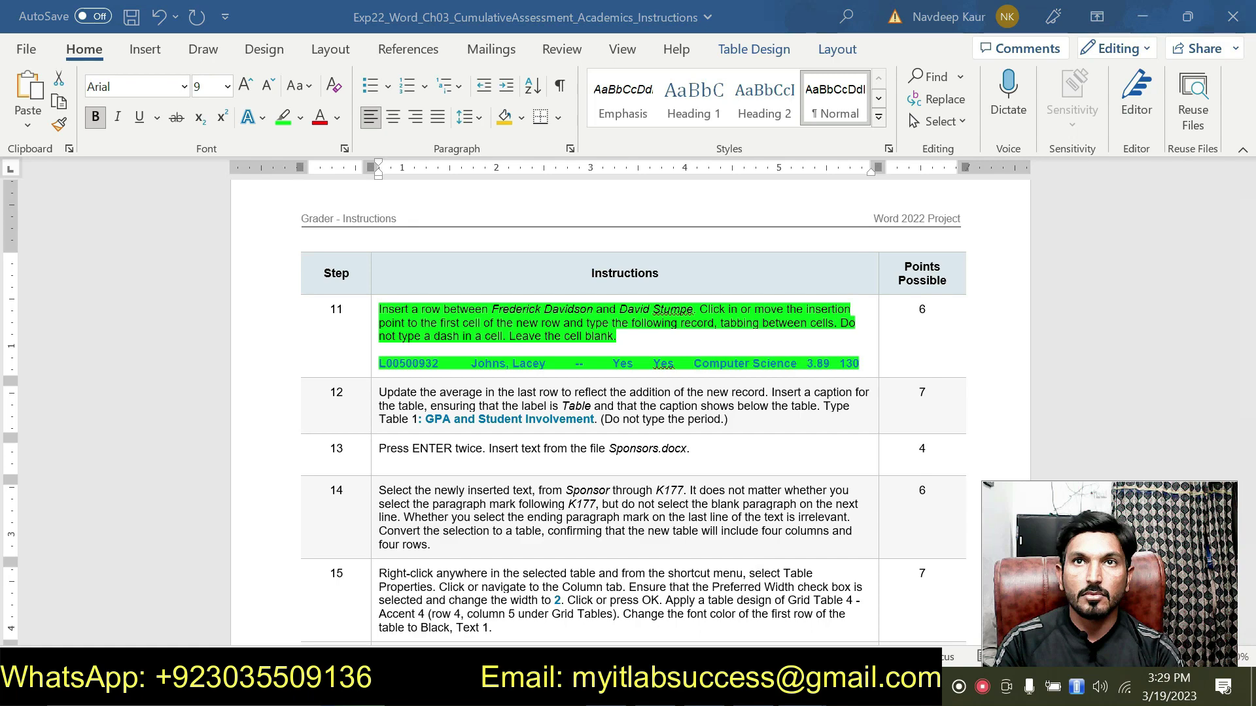
pyautogui.click(852, 592)
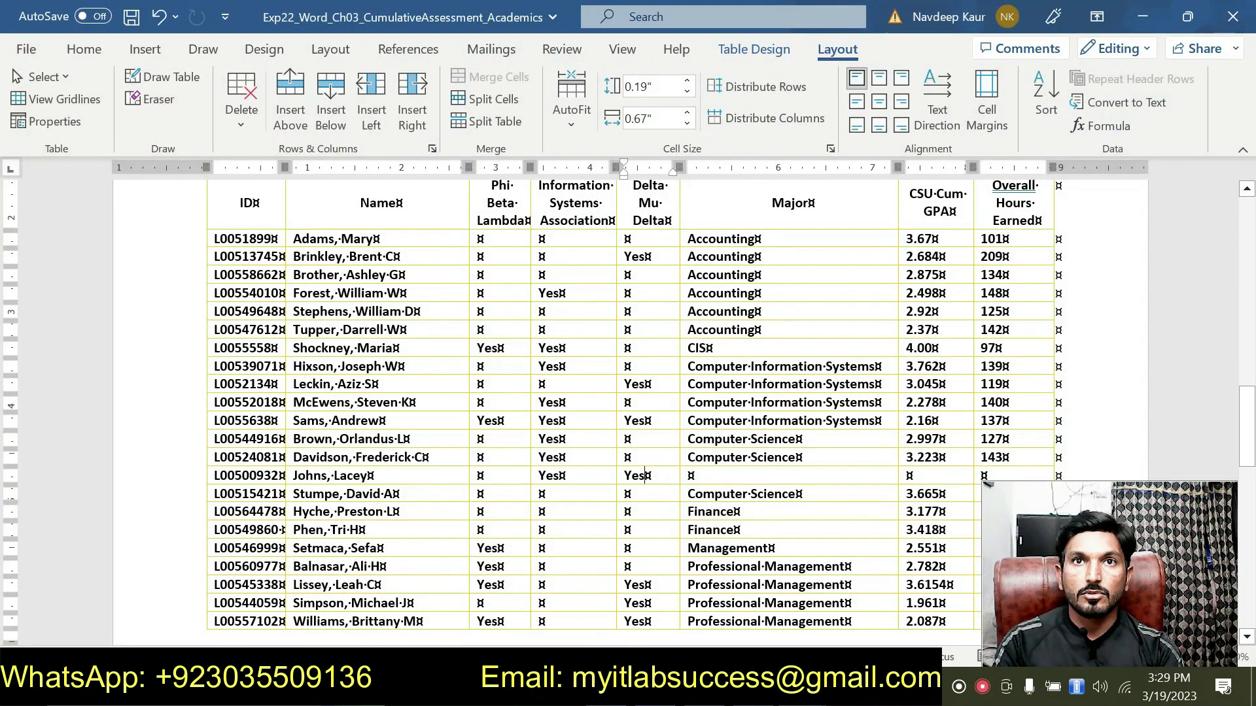
pyautogui.hotkey('ctrl', 'v')
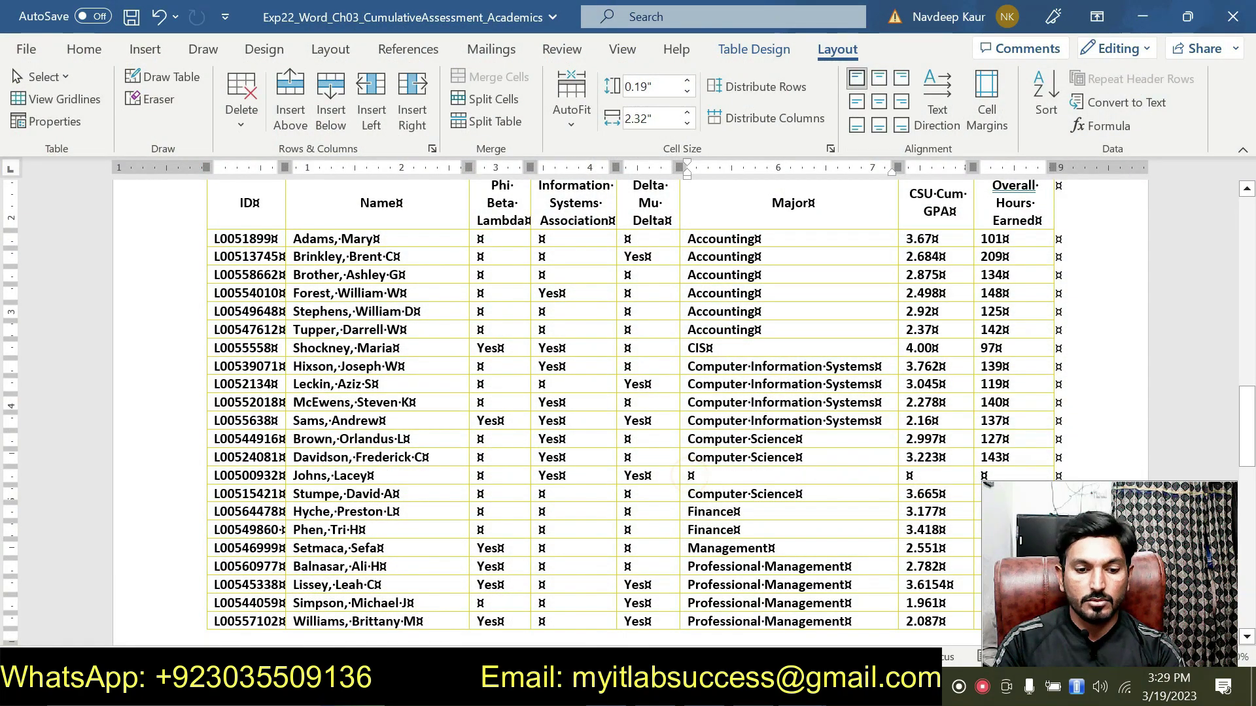
pyautogui.click(849, 500)
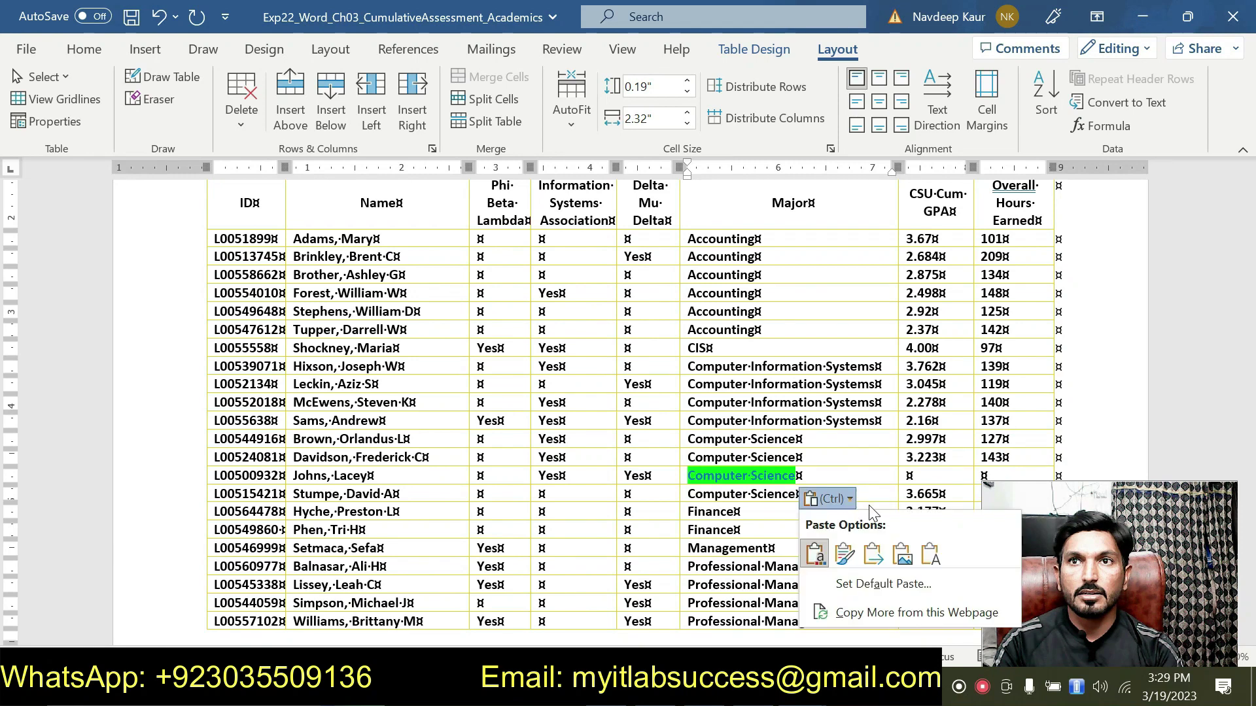
pyautogui.click(919, 566)
pyautogui.scroll(-2, 919, 566)
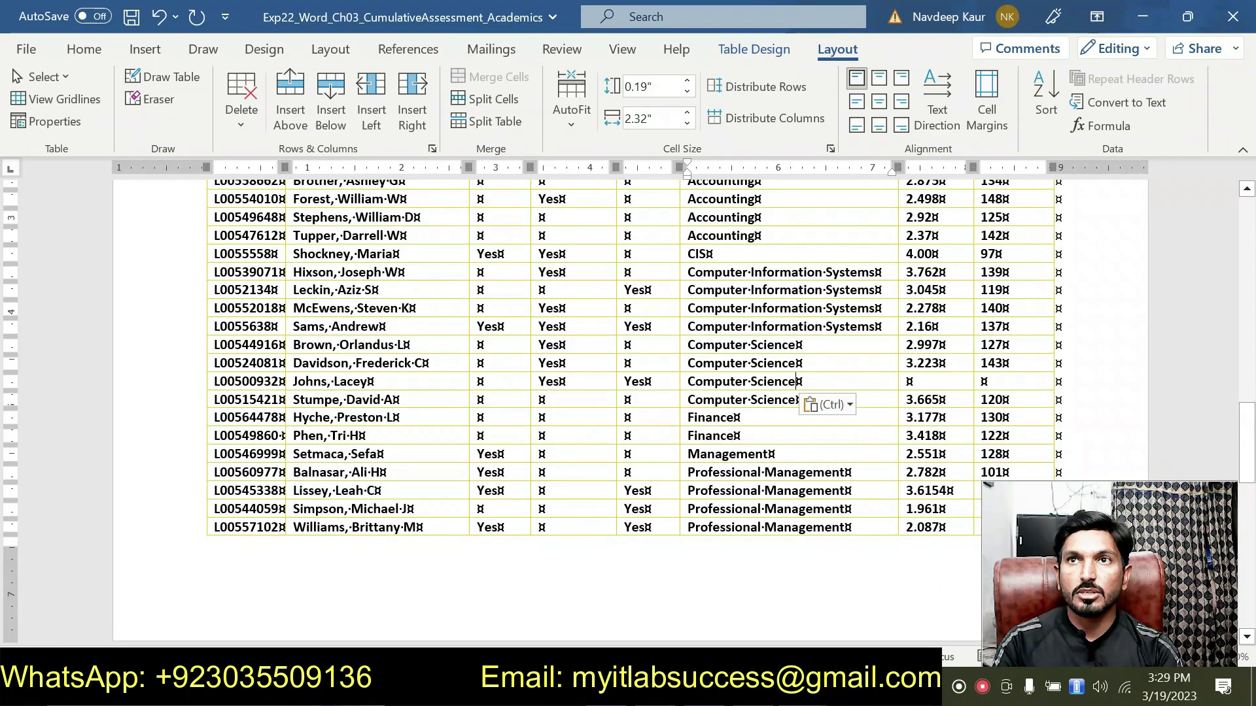
# - Enter 3.89 as the CSU Cum GPA and 130 as the Overall Hours Earned in the new row
pyautogui.click(911, 386)
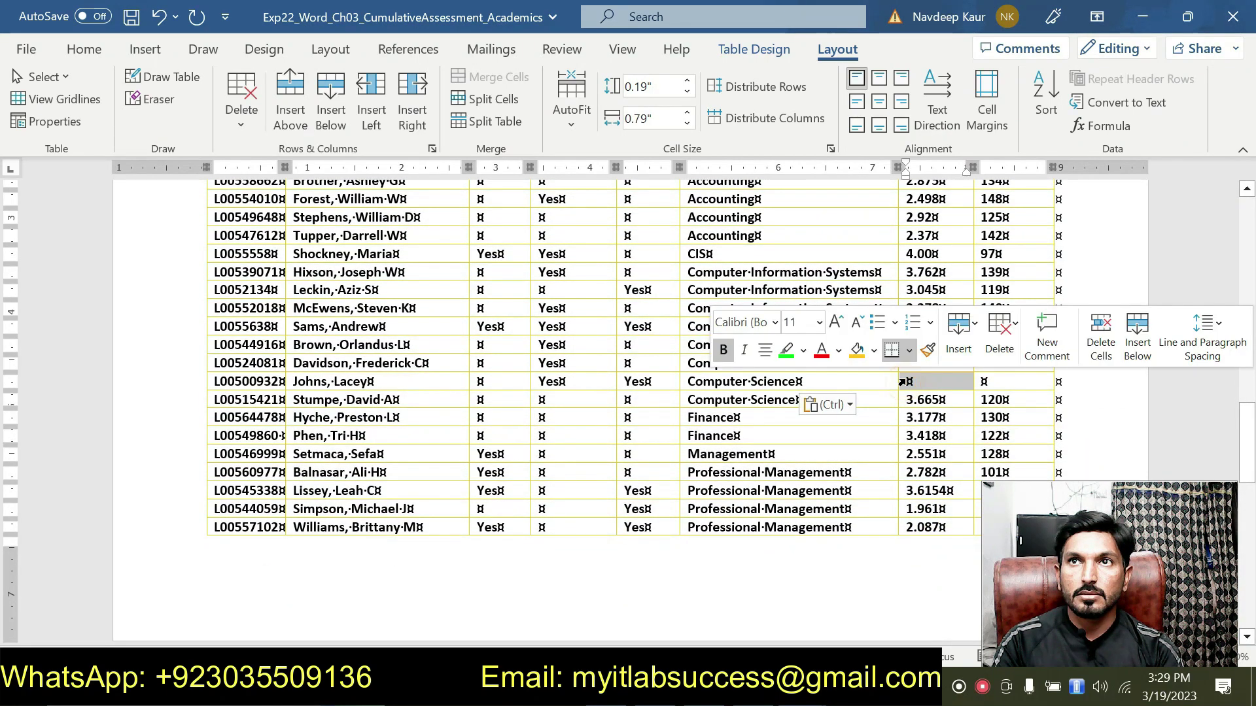
pyautogui.write('3.89')
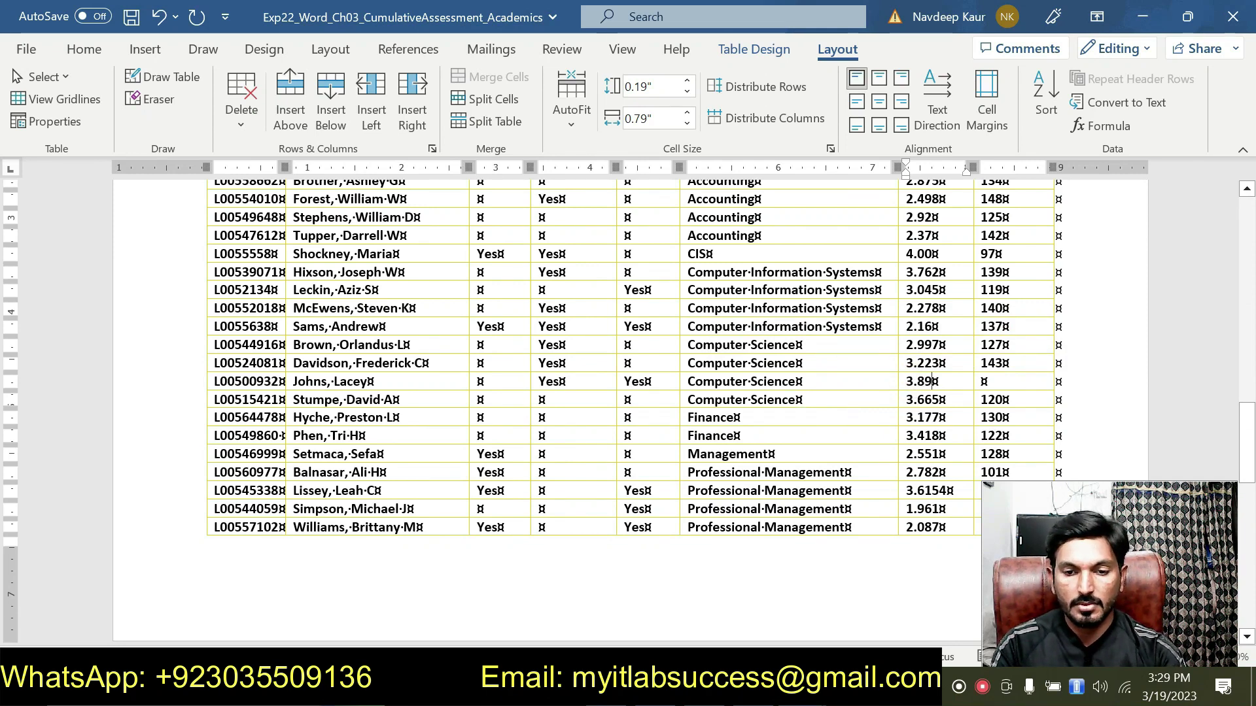
pyautogui.click(983, 386)
pyautogui.write('130')
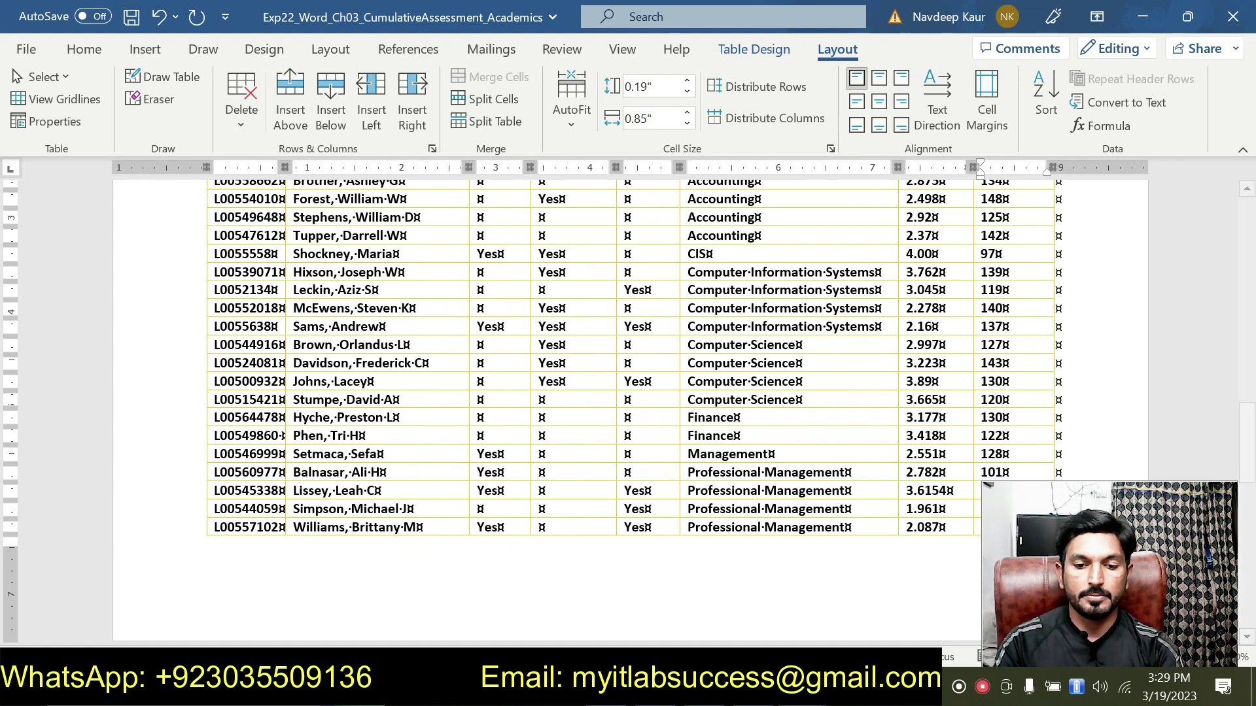
# - Switch to the Instructions document and remove the green highlighting from the step 11 text and record
pyautogui.click(802, 691)
pyautogui.click(751, 612)
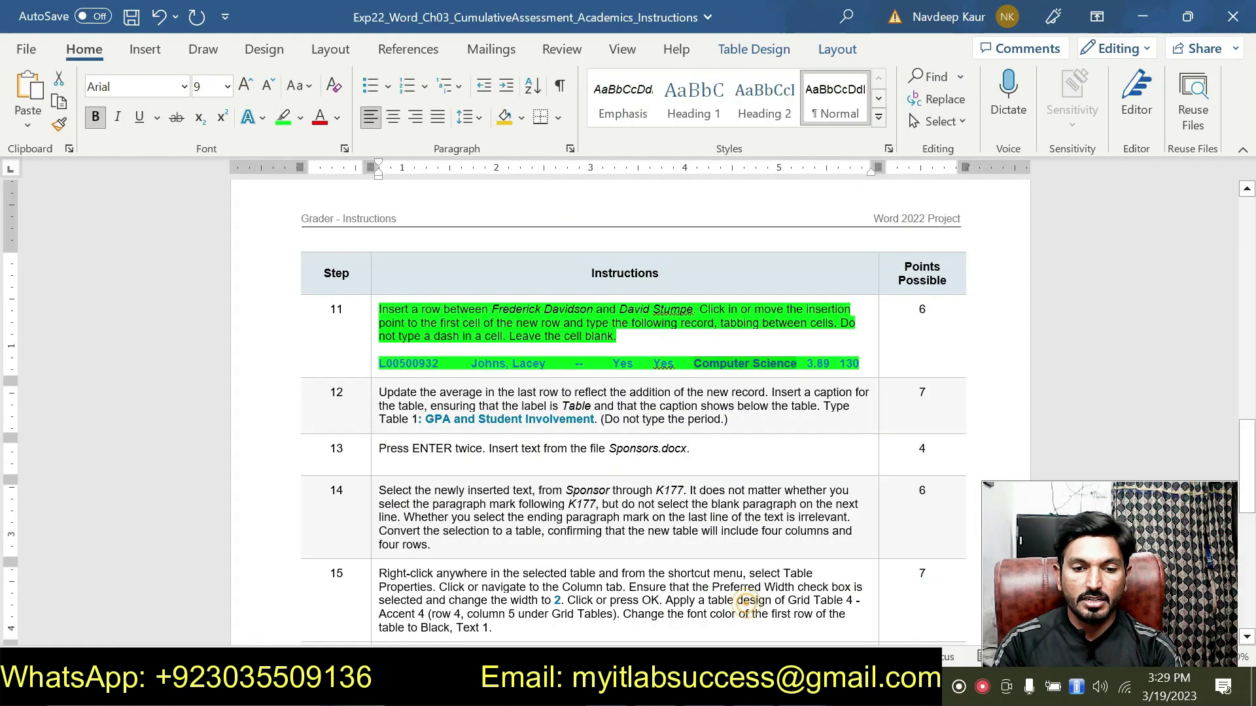
pyautogui.moveTo(860, 364); pyautogui.dragTo(379, 308)
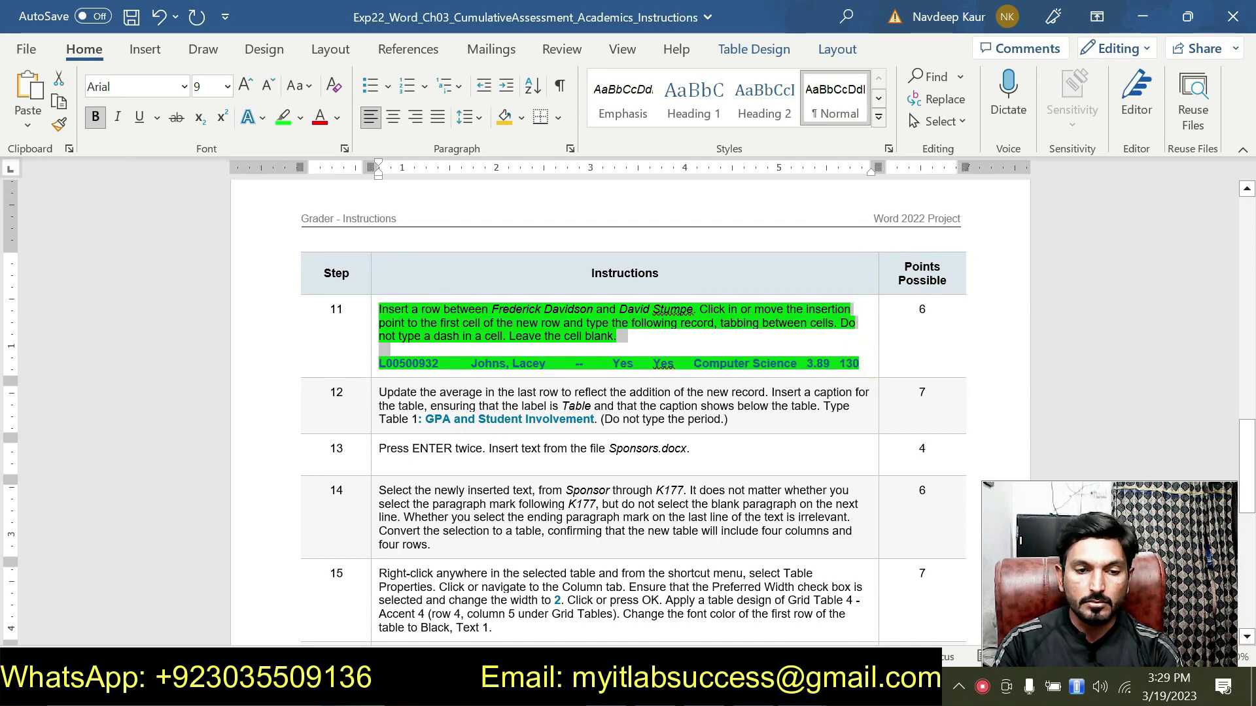
pyautogui.click(461, 281)
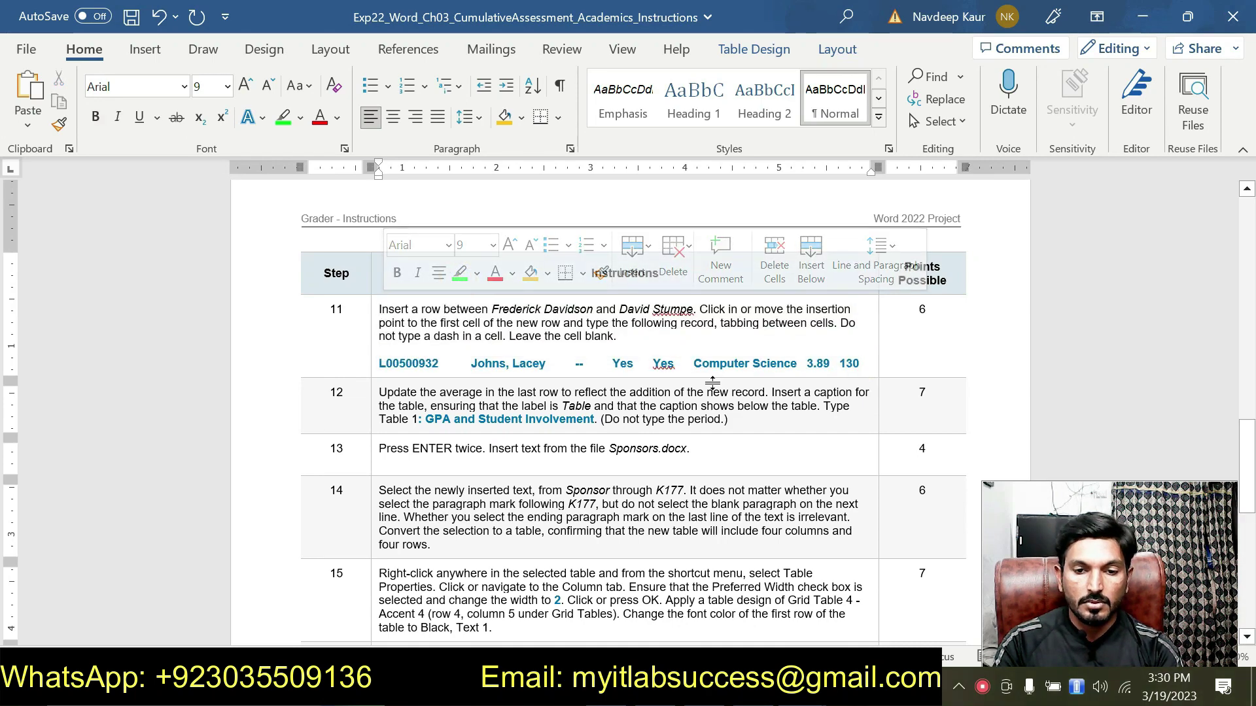
# - Highlight the whole step 12 instruction text in green
pyautogui.scroll(-3, 712, 384)
pyautogui.moveTo(753, 327); pyautogui.dragTo(379, 298)
pyautogui.scroll(1, 393, 298)
pyautogui.scroll(5, 356, 192)
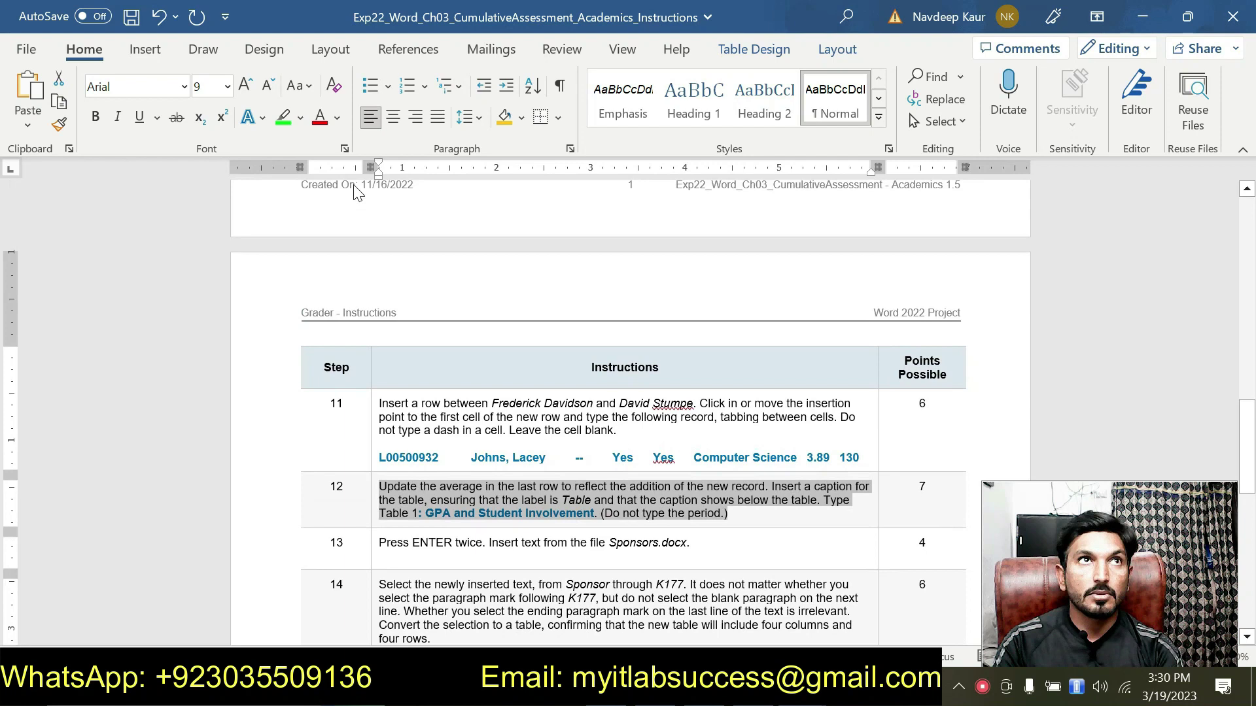
pyautogui.click(282, 117)
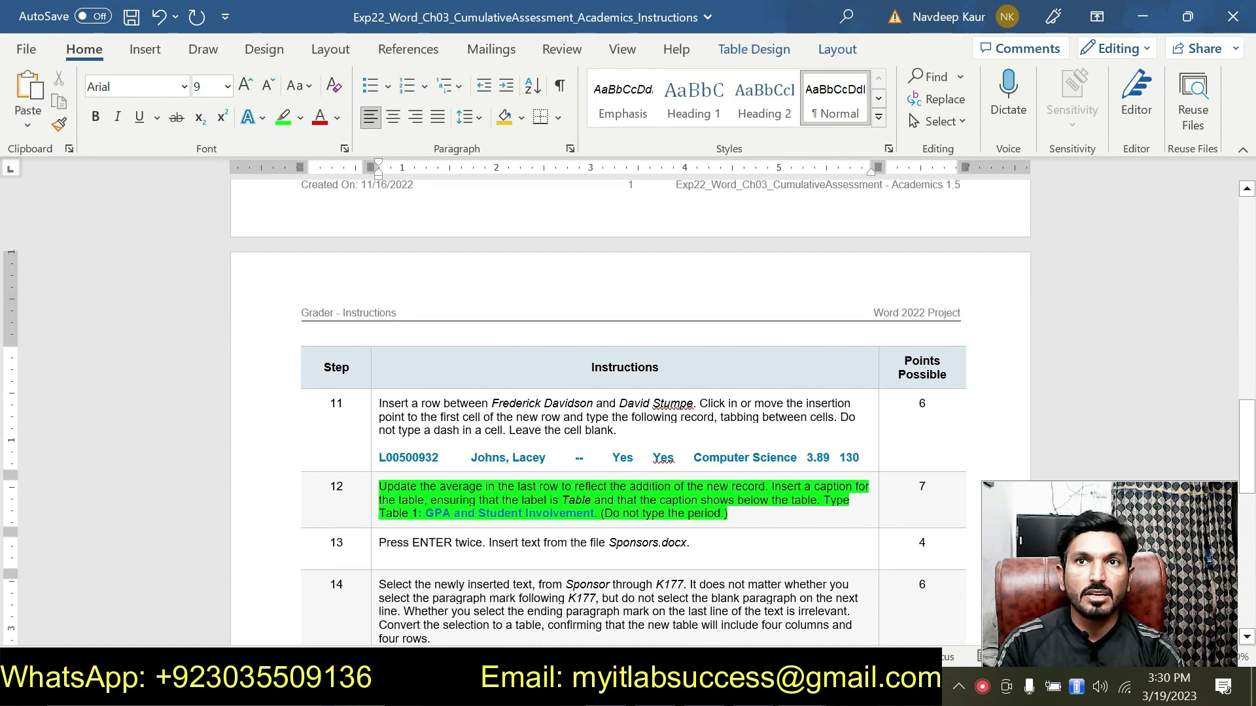
# - Switch to the Academics document and update the average field in the Overall Hours Earned cell of the table's last row
pyautogui.moveTo(850, 690)
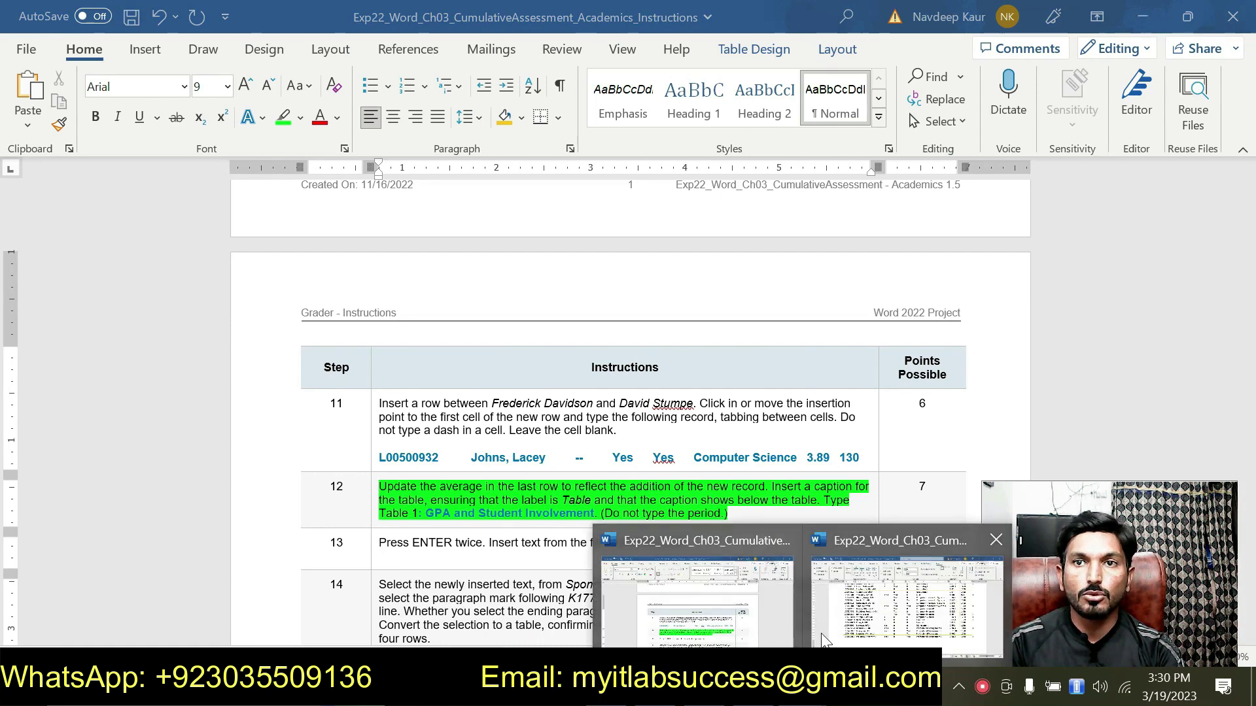
pyautogui.click(847, 607)
pyautogui.scroll(-4, 847, 607)
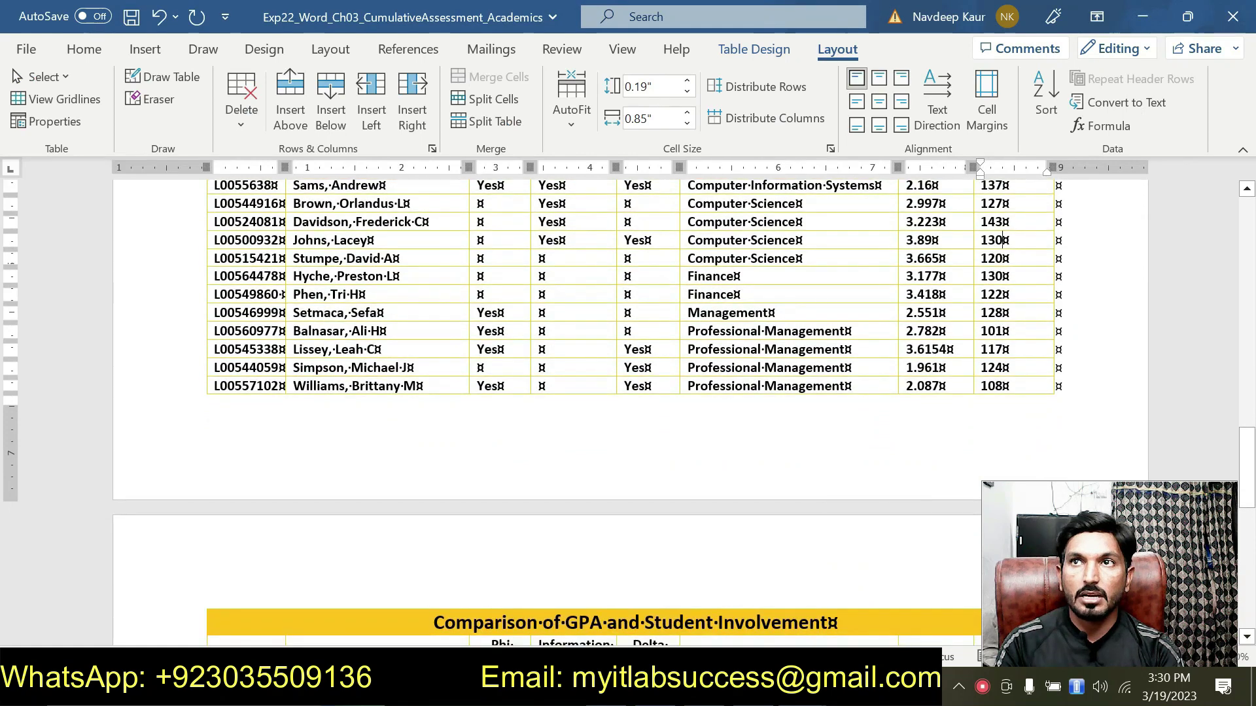
pyautogui.scroll(-4, 631, 412)
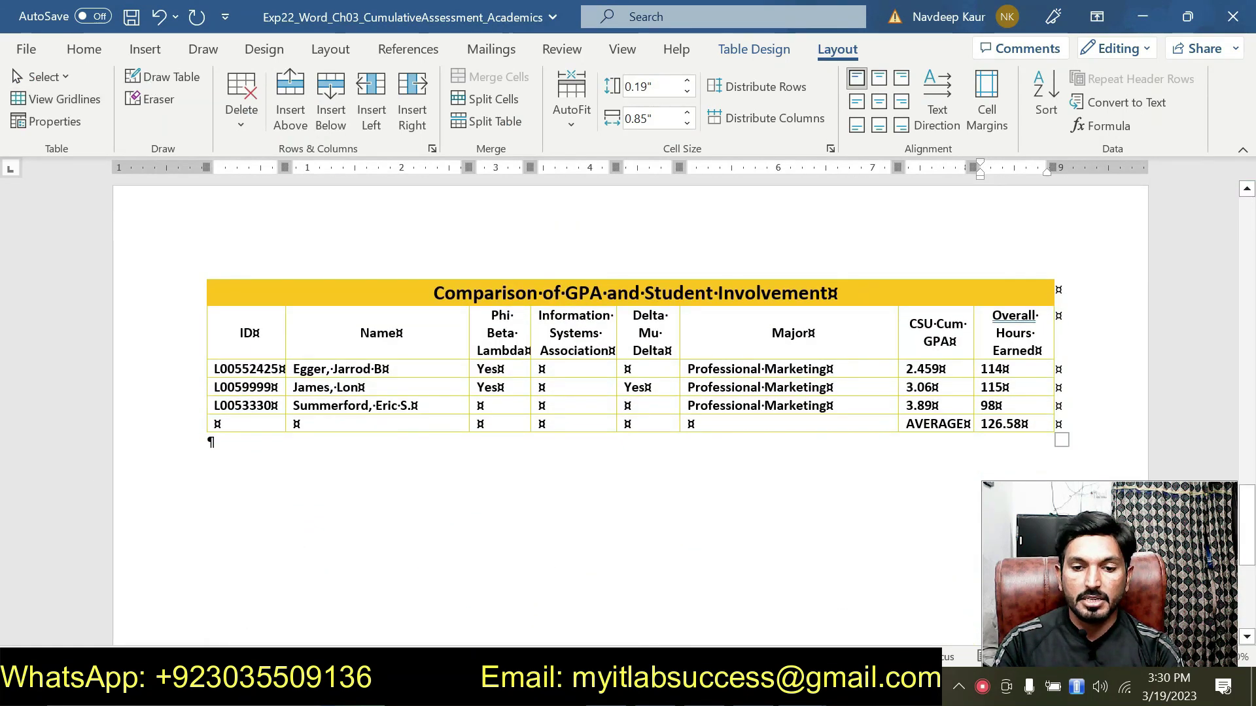
pyautogui.rightClick(999, 423)
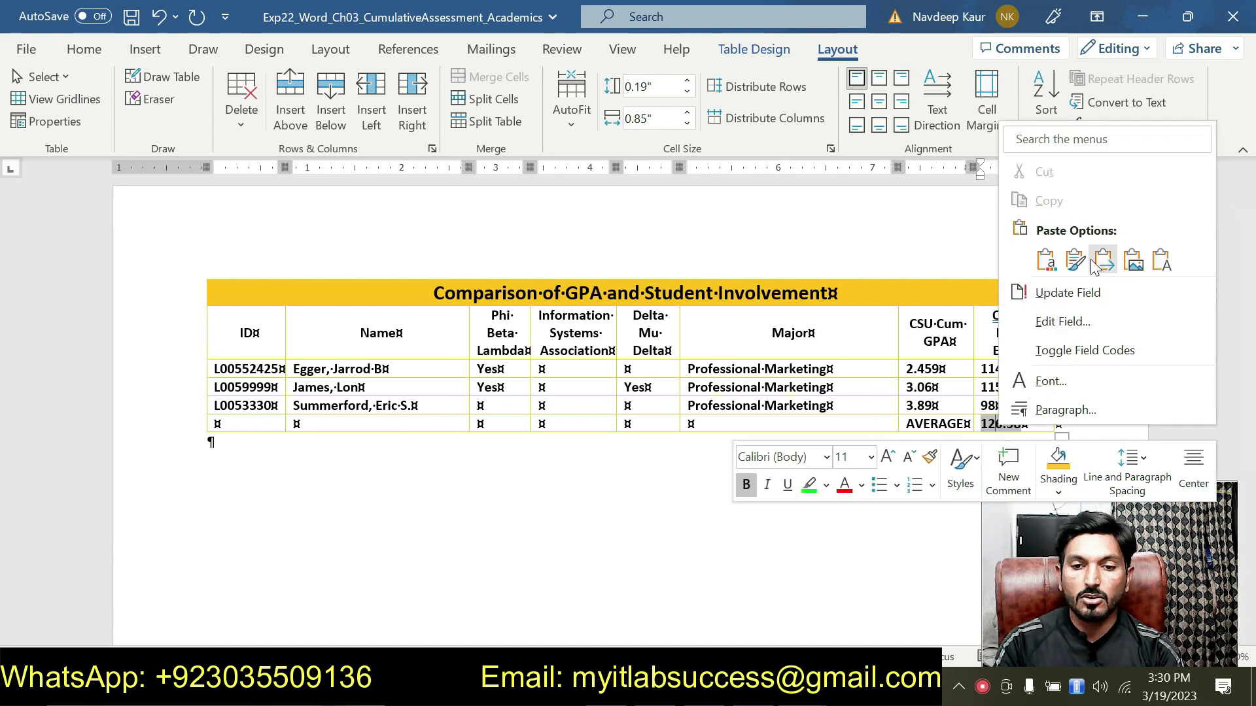
pyautogui.click(1078, 294)
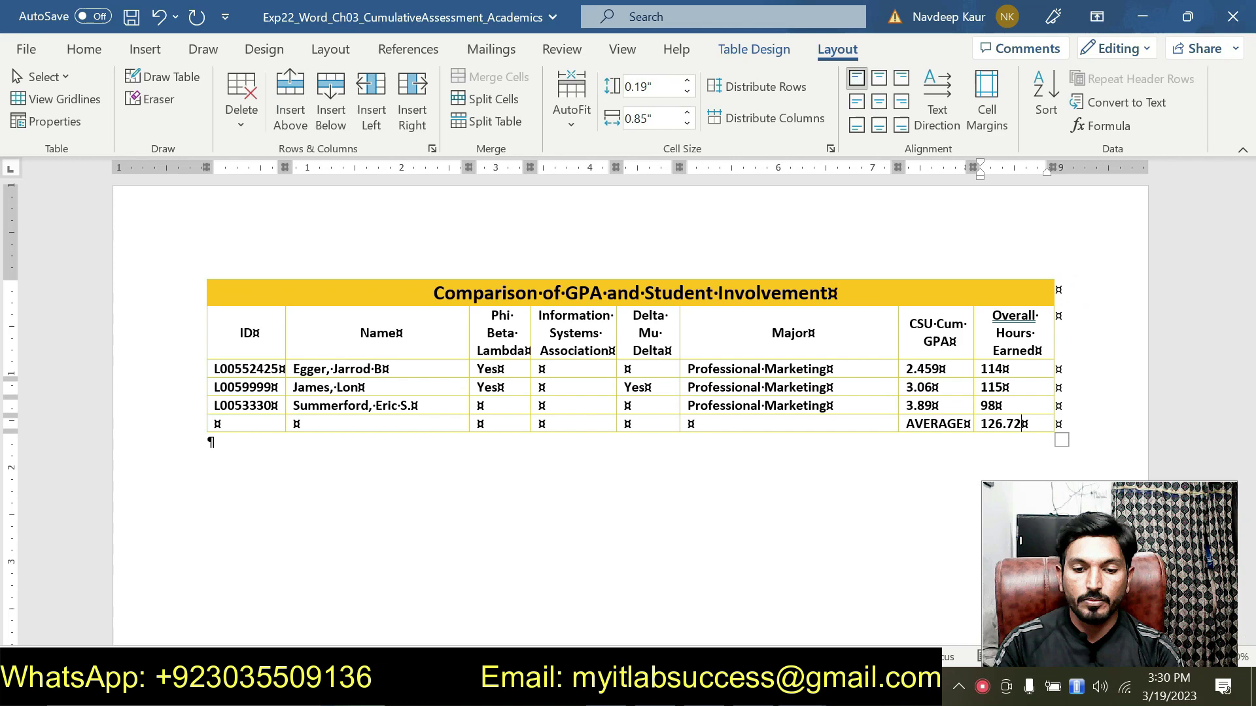
pyautogui.moveTo(802, 690)
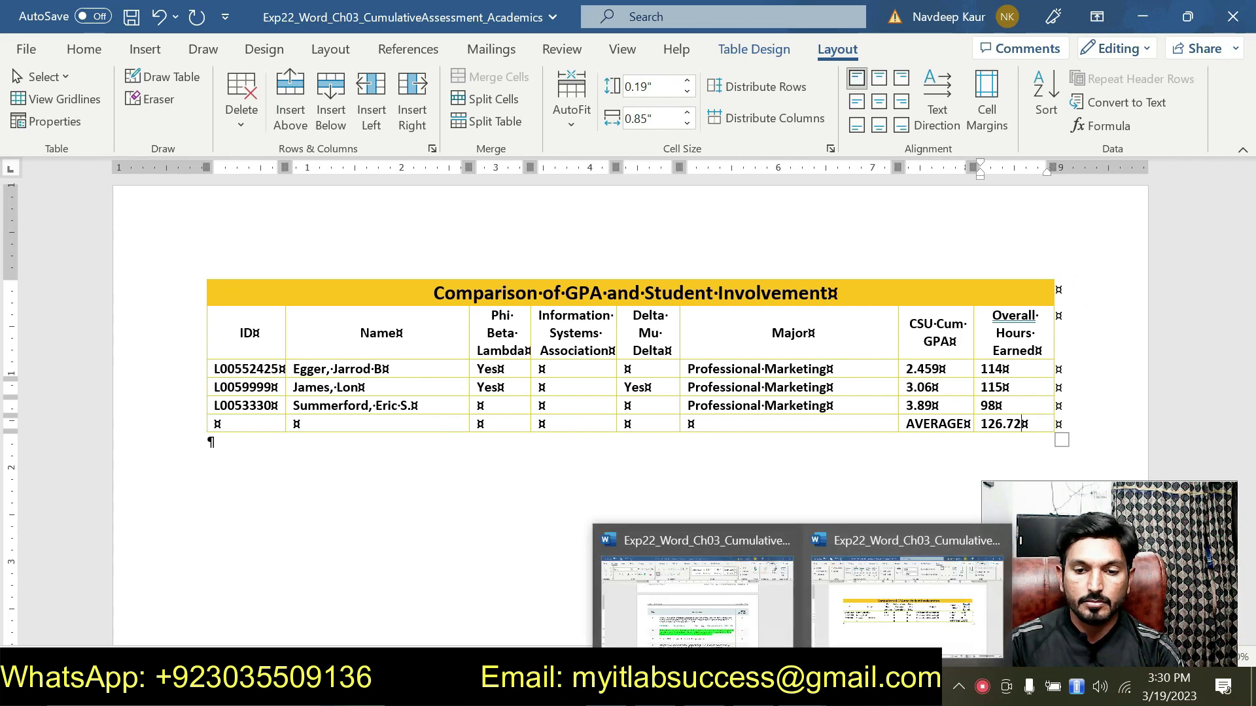
pyautogui.rightClick(1001, 423)
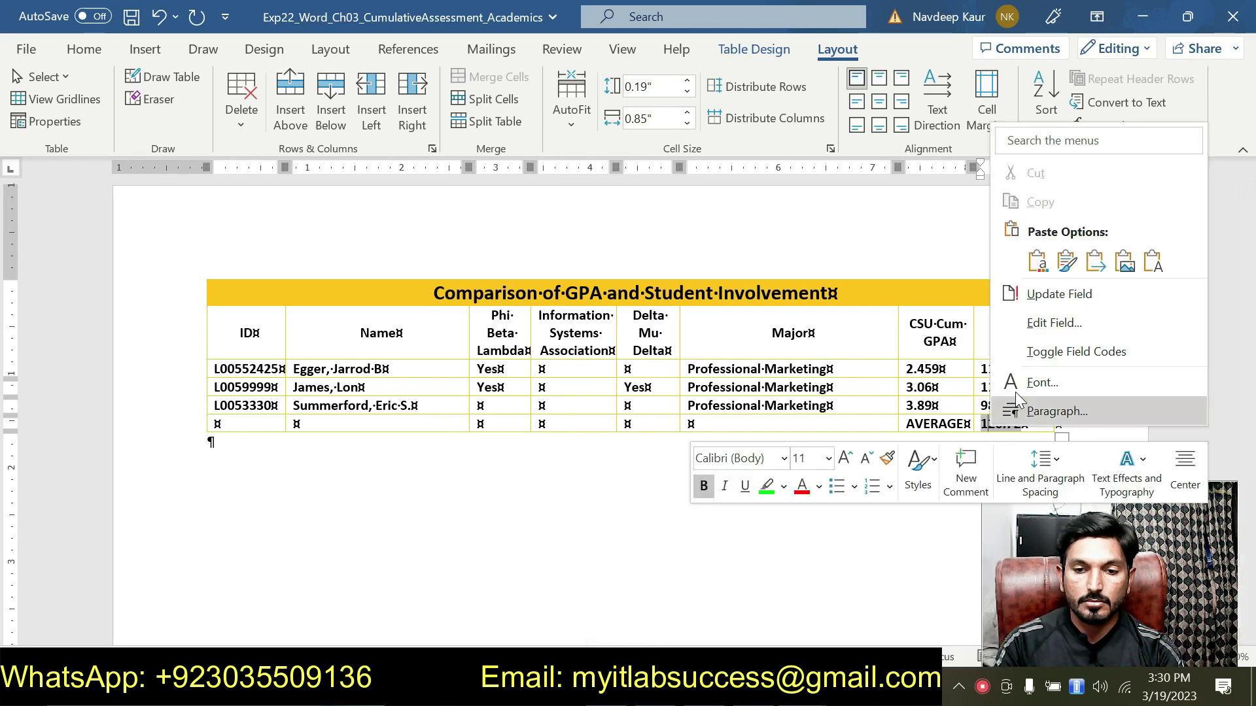
pyautogui.click(1043, 294)
pyautogui.scroll(5, 862, 397)
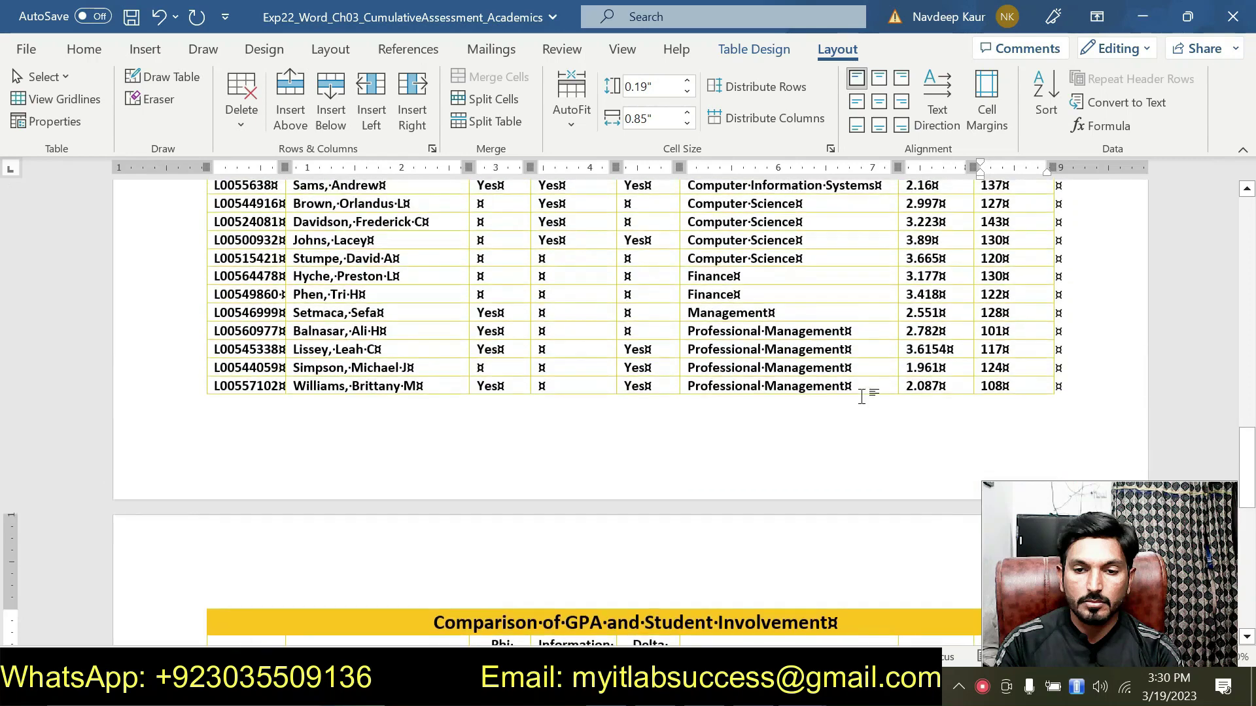
pyautogui.scroll(2, 862, 397)
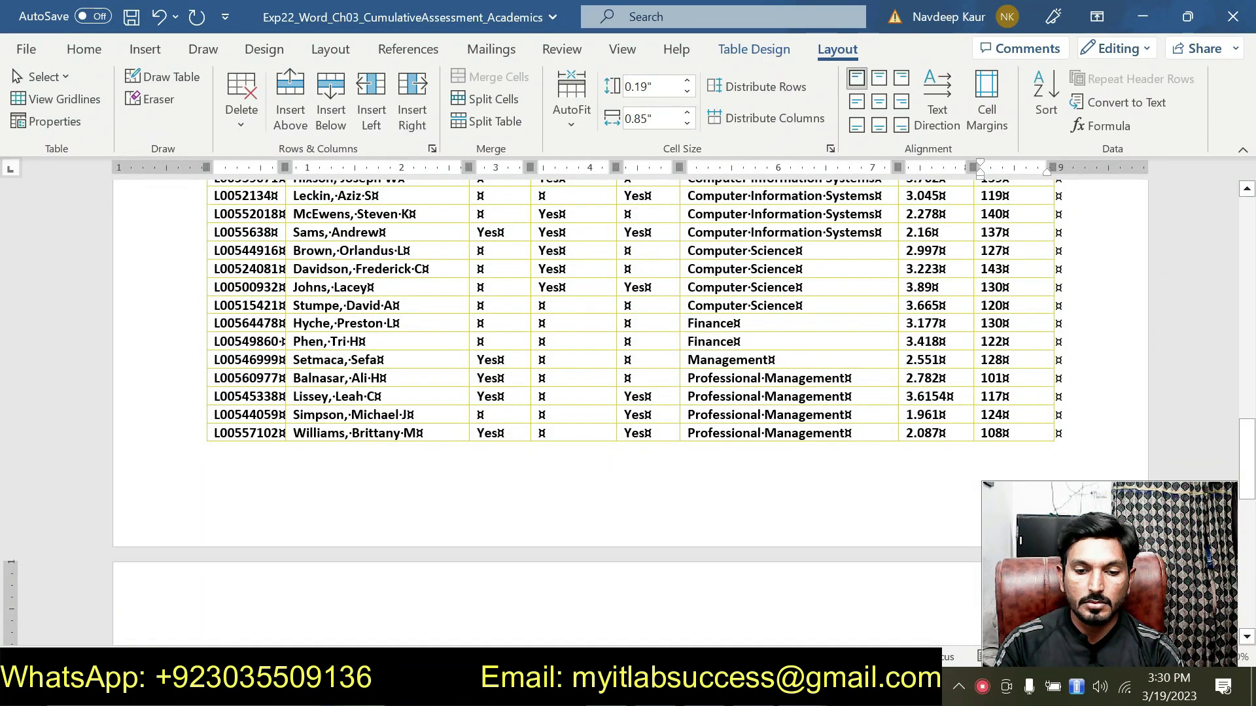
# - Copy the caption text GPA and Student Involvement from step 12 in the Instructions document
pyautogui.click(664, 592)
pyautogui.scroll(-1, 628, 339)
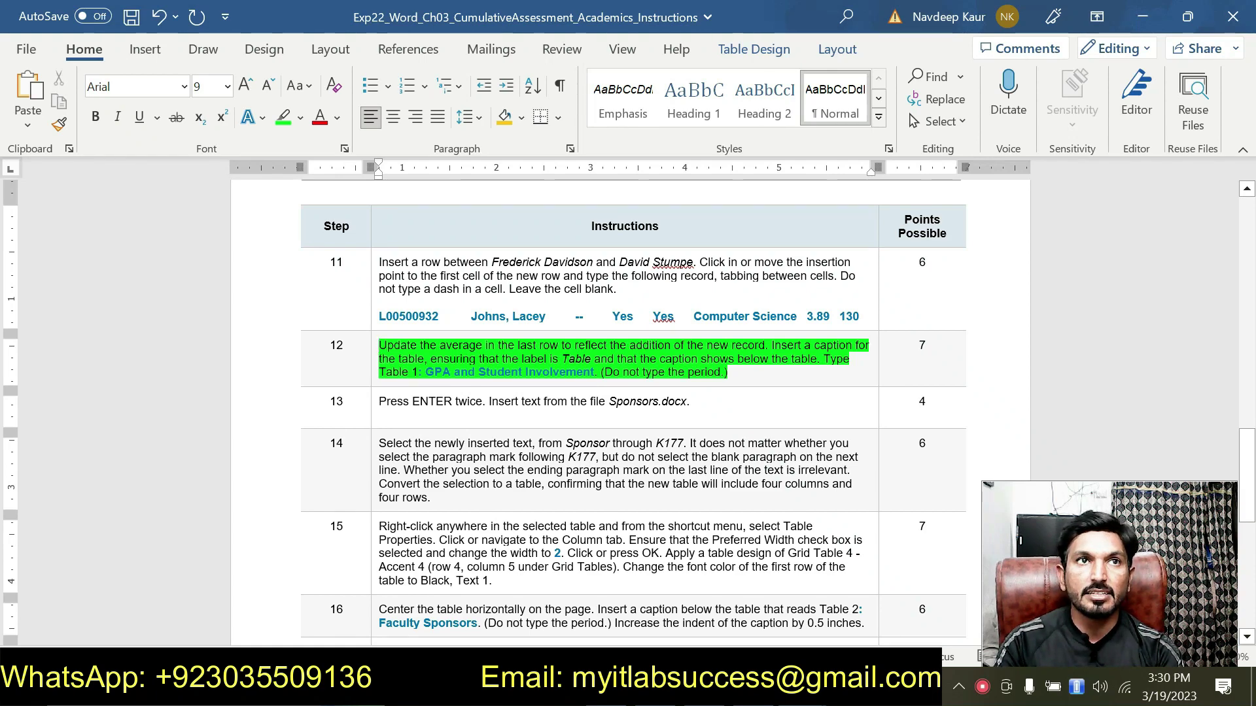
pyautogui.moveTo(427, 372); pyautogui.dragTo(596, 373)
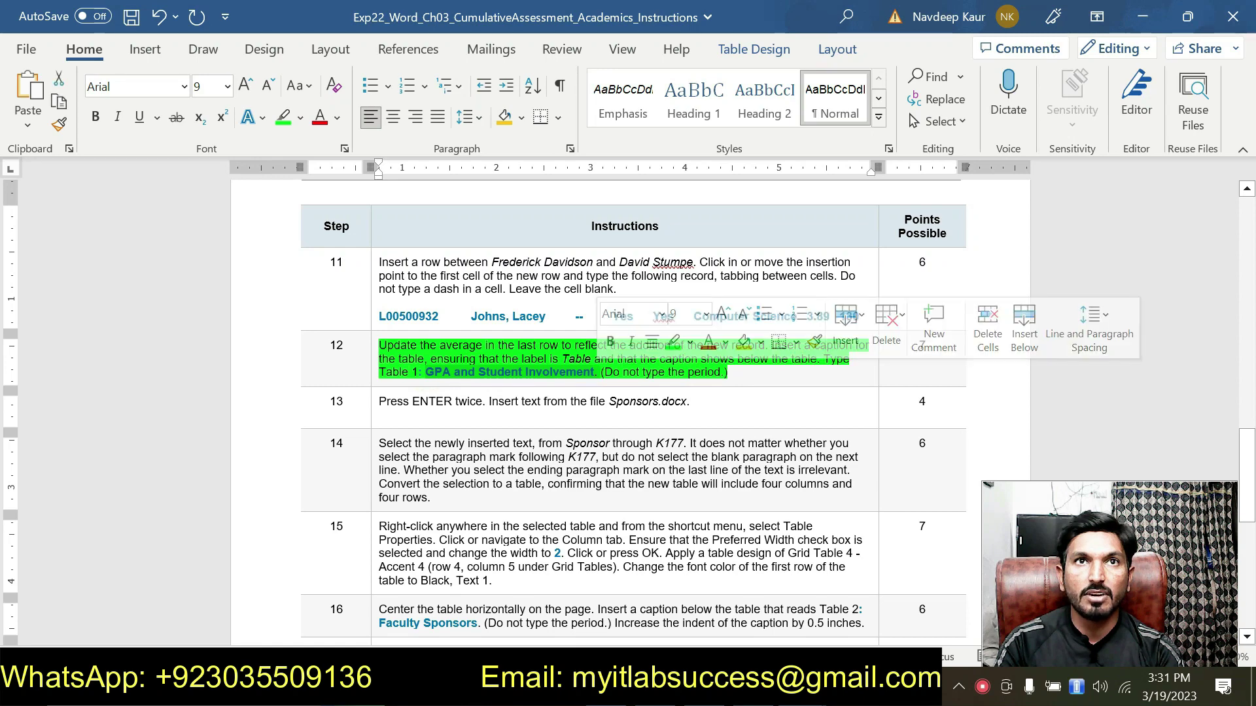
pyautogui.click(456, 359)
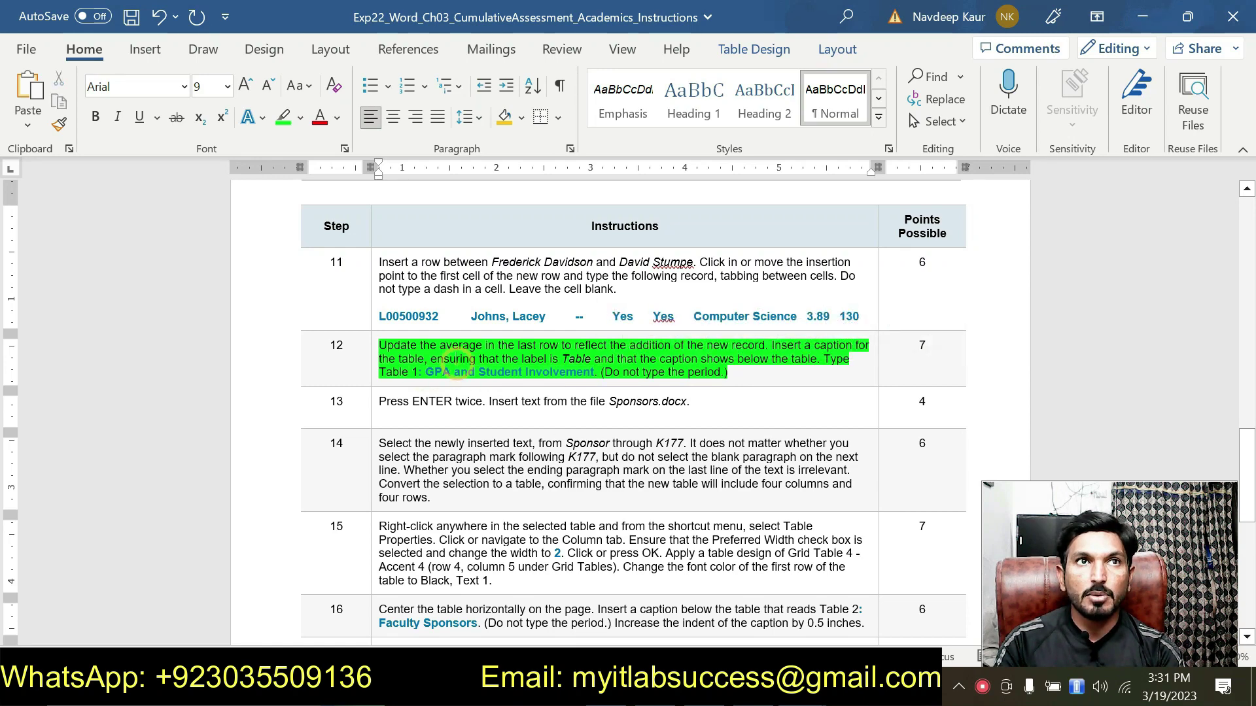
pyautogui.moveTo(594, 372); pyautogui.dragTo(426, 373)
pyautogui.moveTo(768, 692)
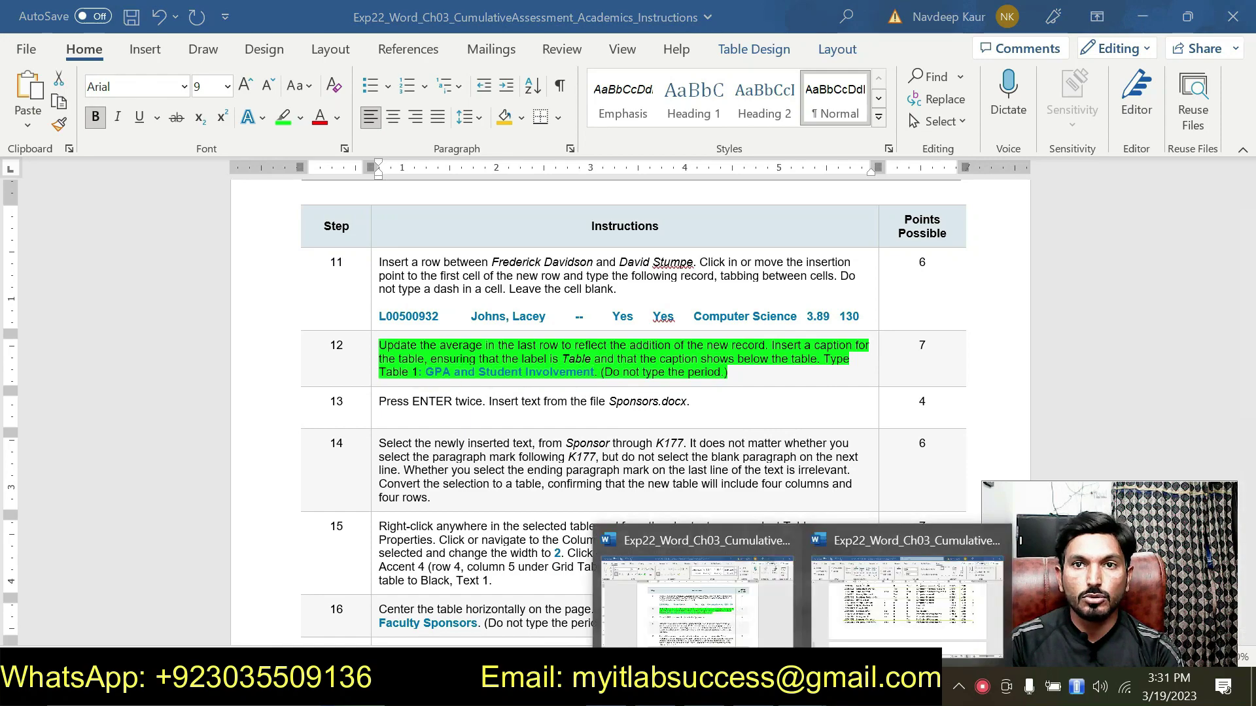
# - Switch to the Academics document and insert the caption Table 1: GPA and Student Involvement below the GPA and involvement table
pyautogui.click(840, 623)
pyautogui.scroll(1, 840, 622)
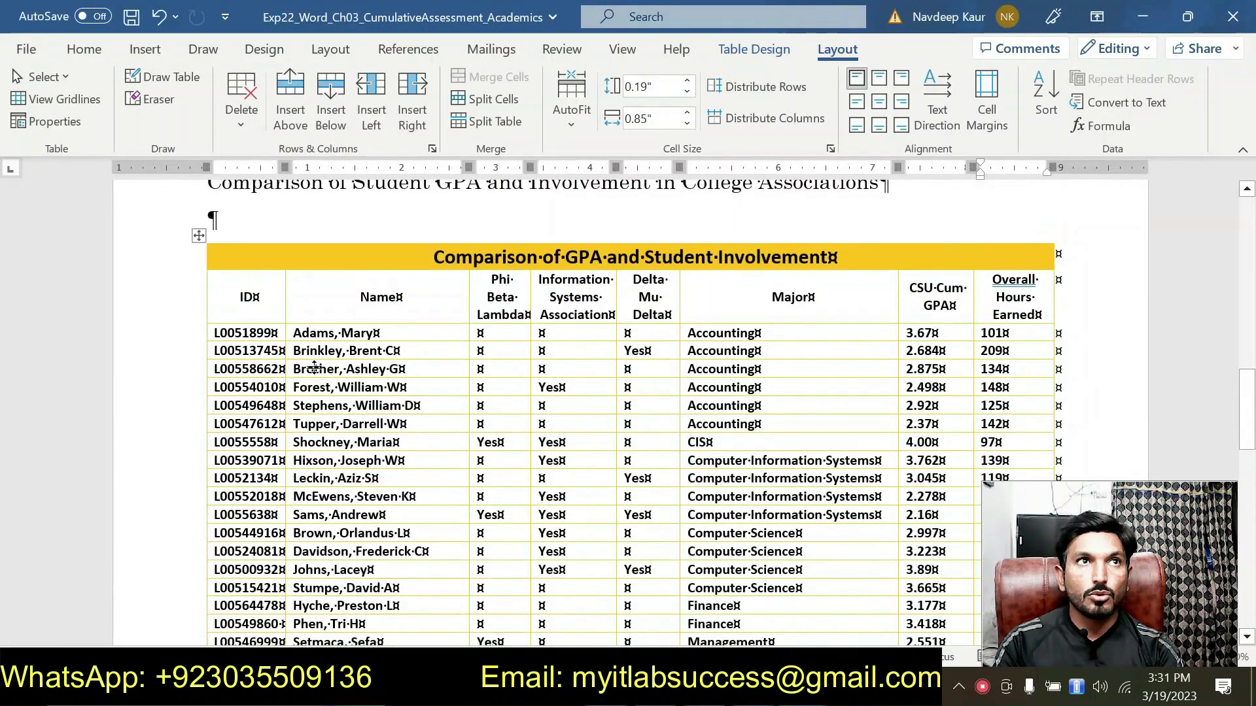
pyautogui.click(200, 237)
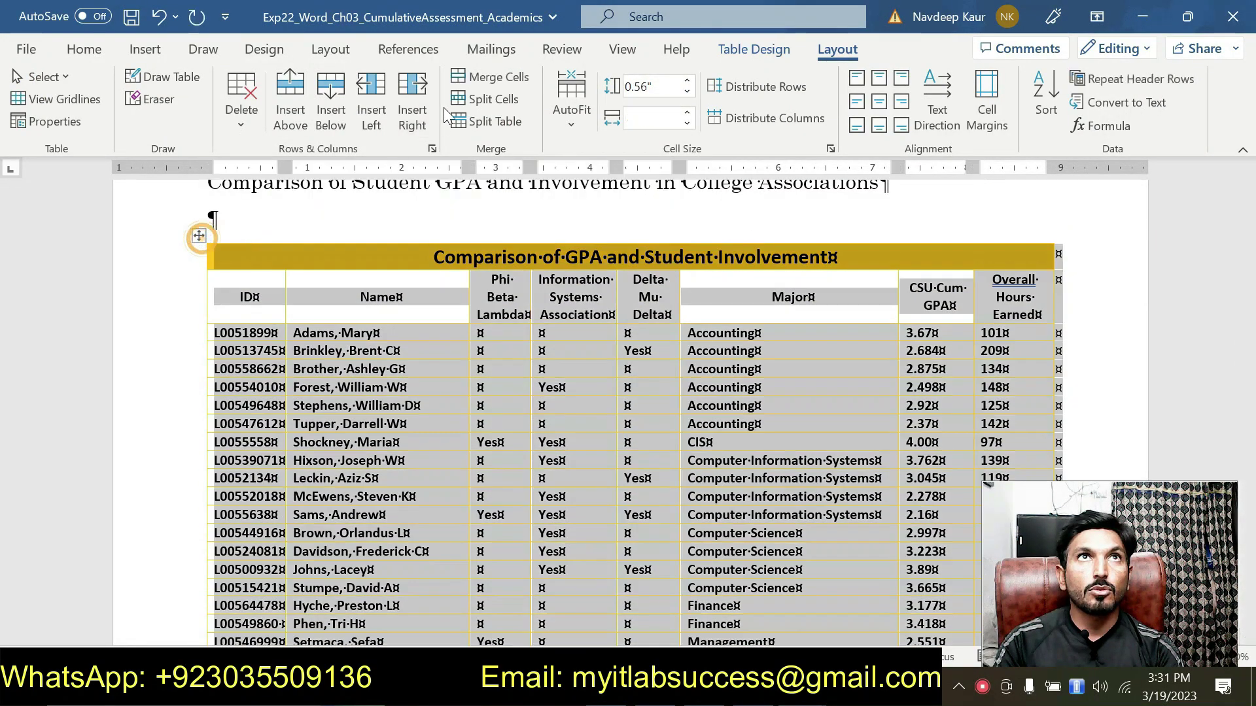
pyautogui.click(413, 52)
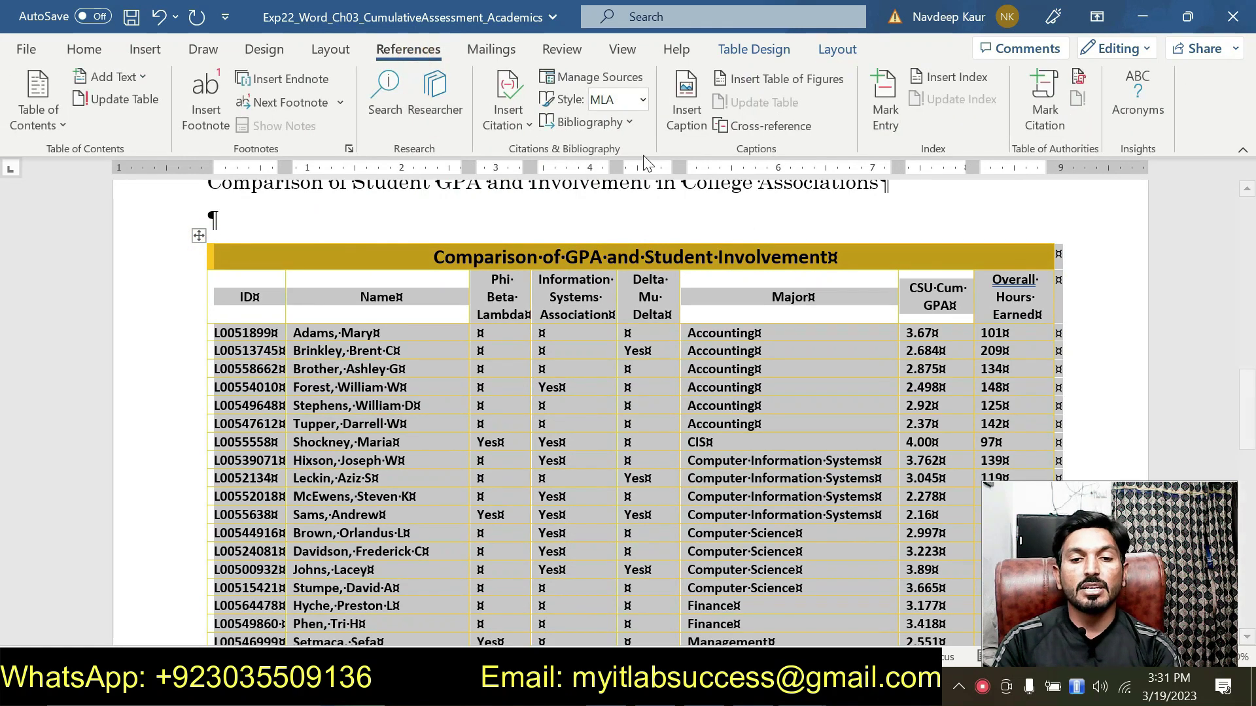
pyautogui.click(689, 123)
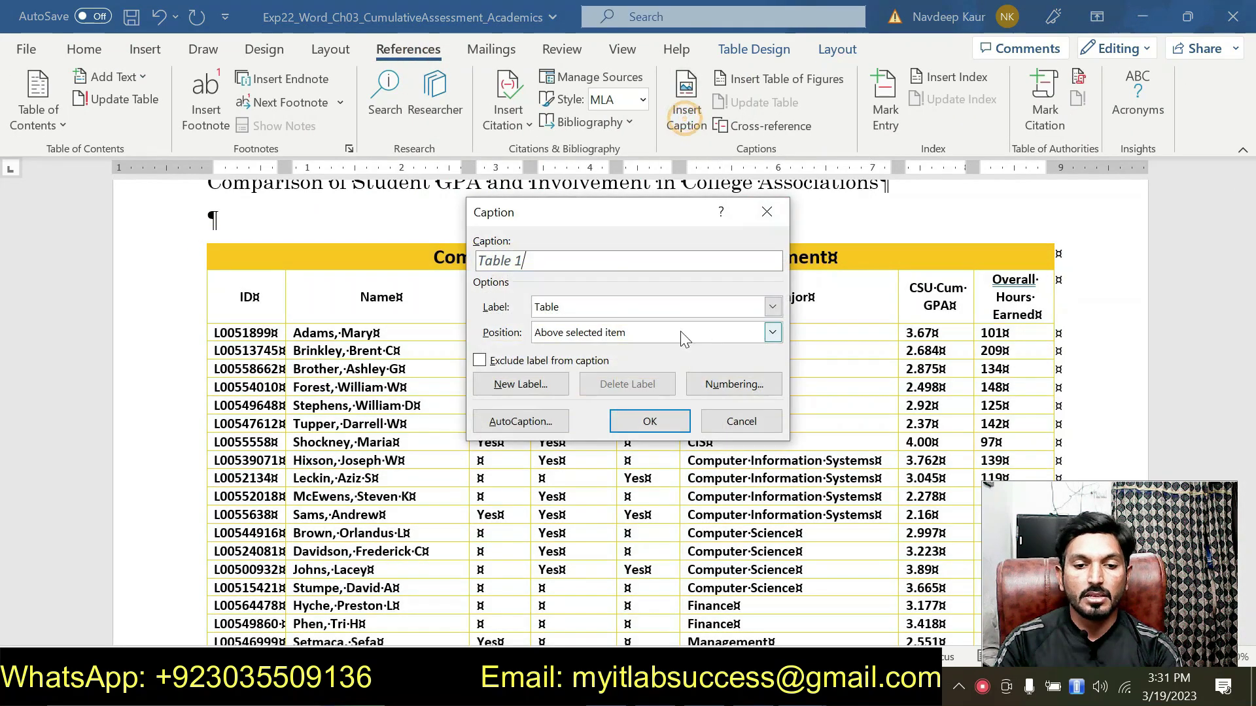
pyautogui.click(575, 335)
pyautogui.click(575, 365)
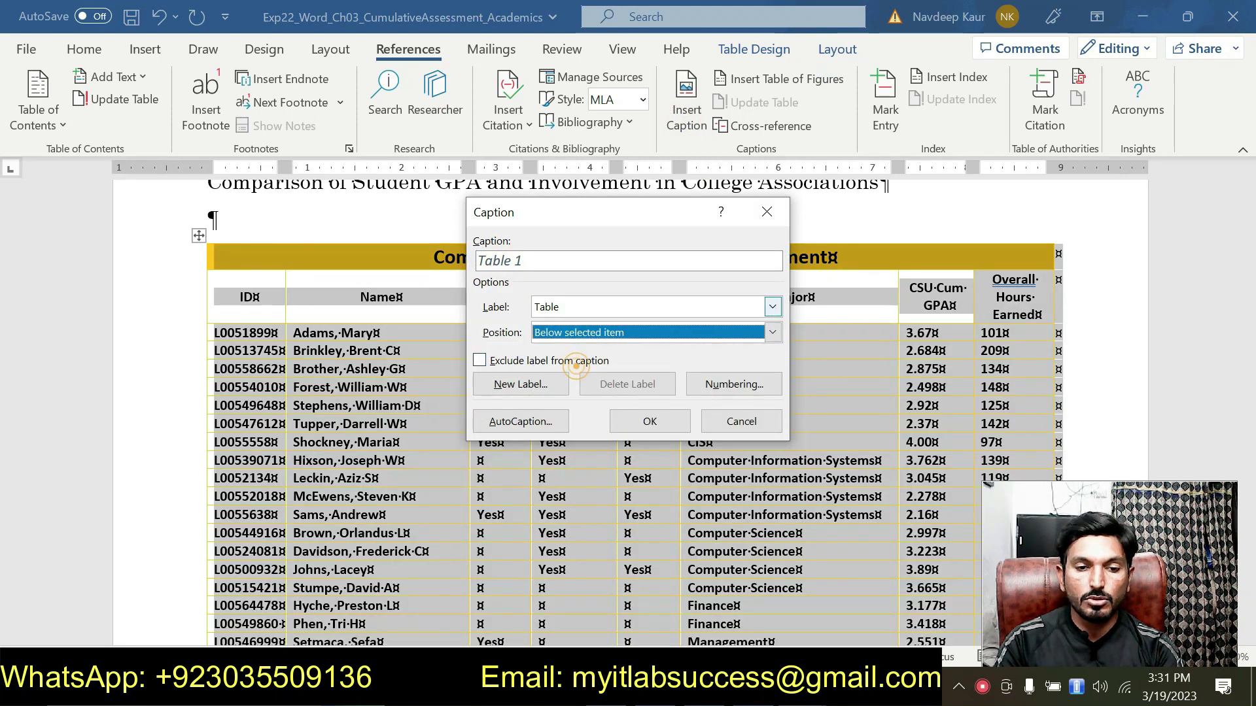
pyautogui.click(535, 260)
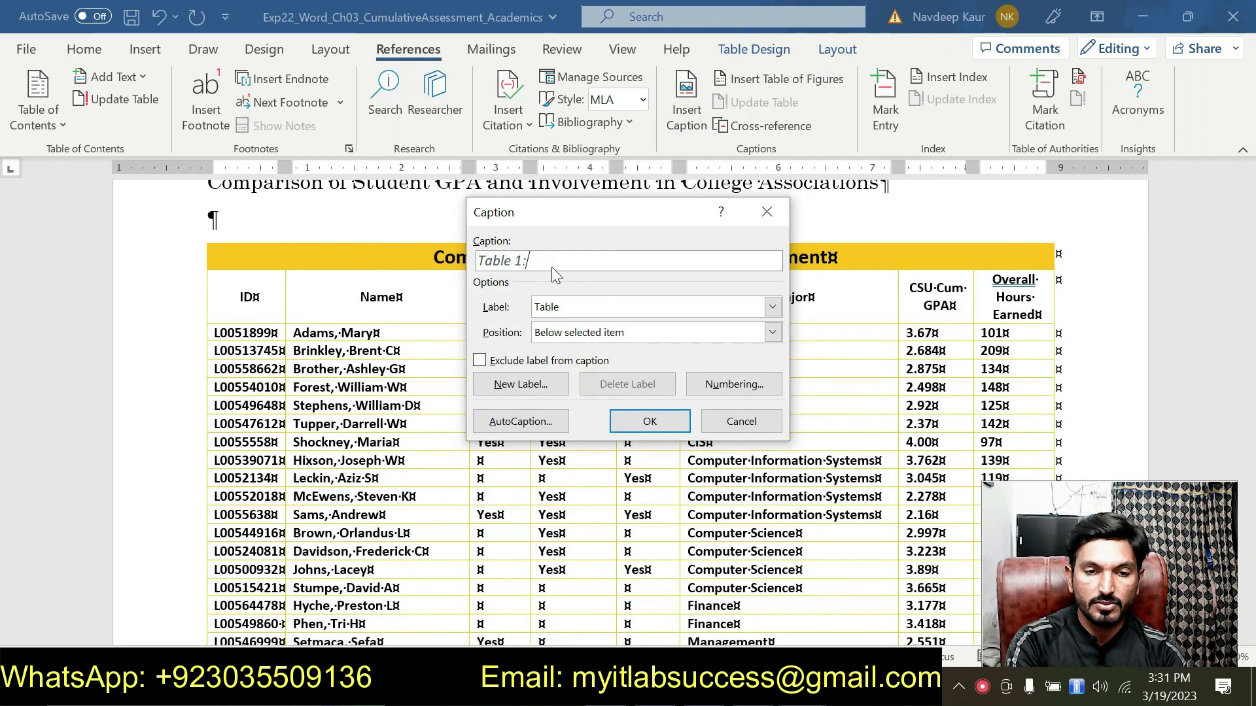
pyautogui.write(': ')
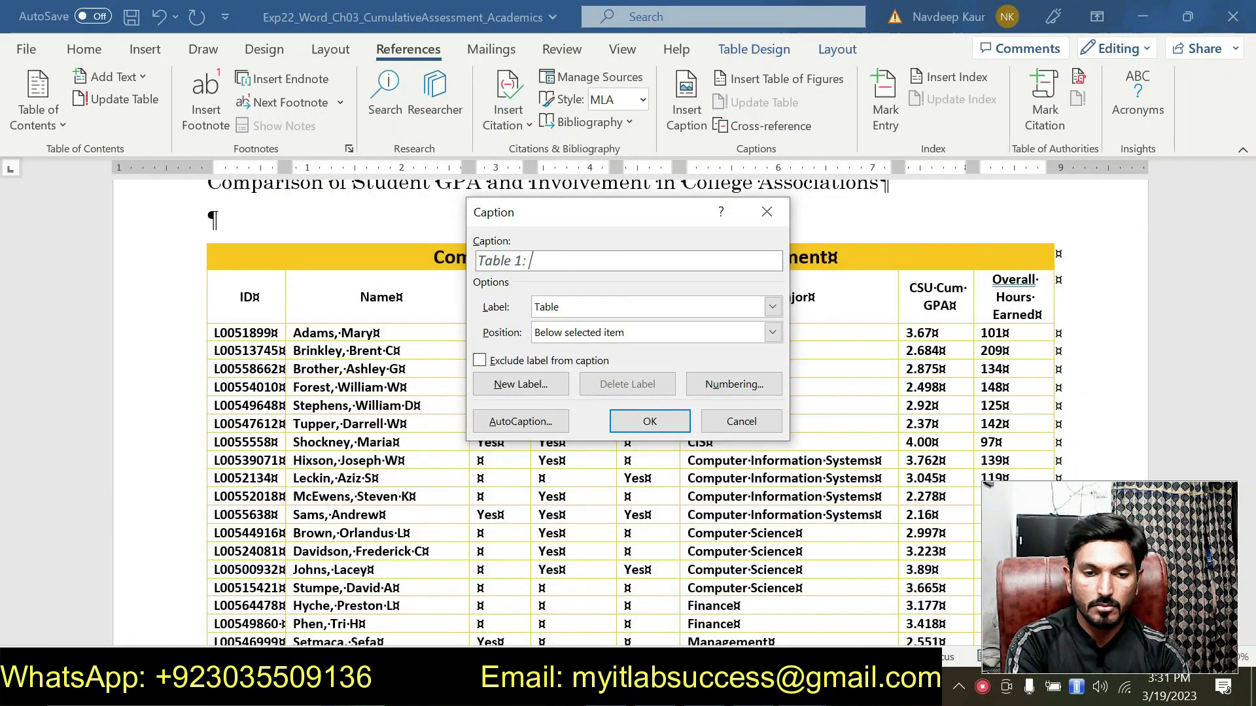
pyautogui.write('GPA and Student Involvement')
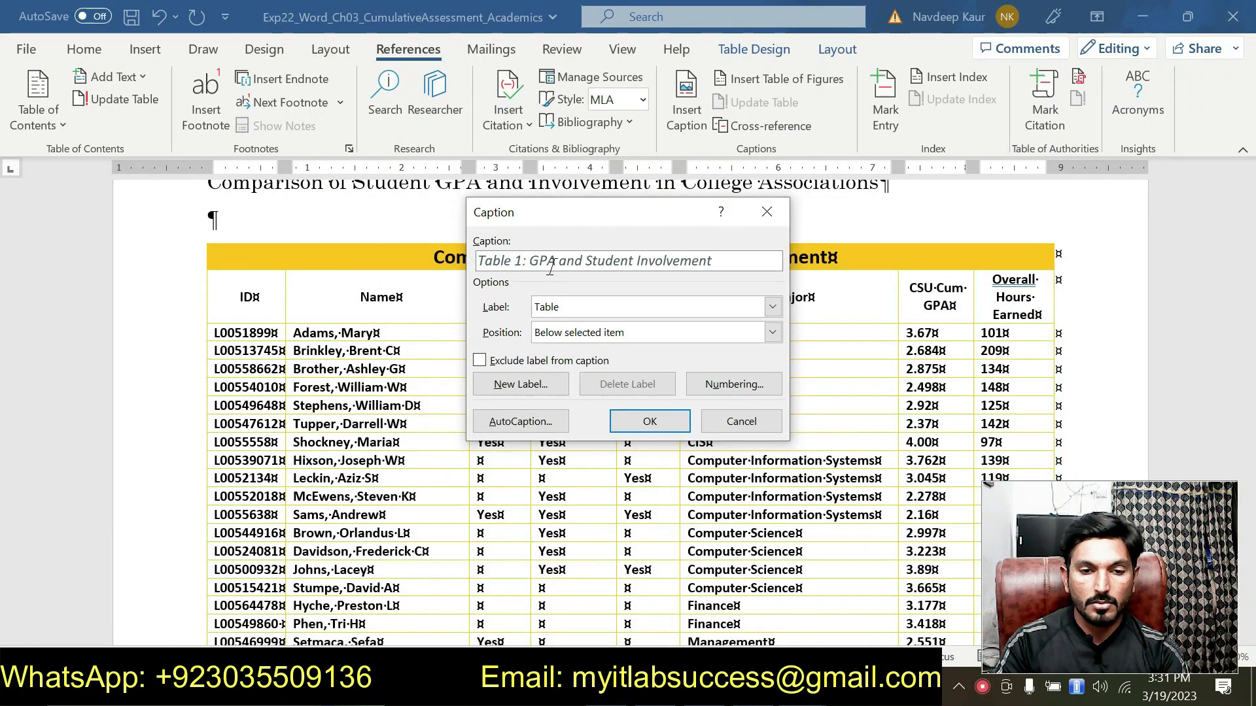
pyautogui.click(650, 422)
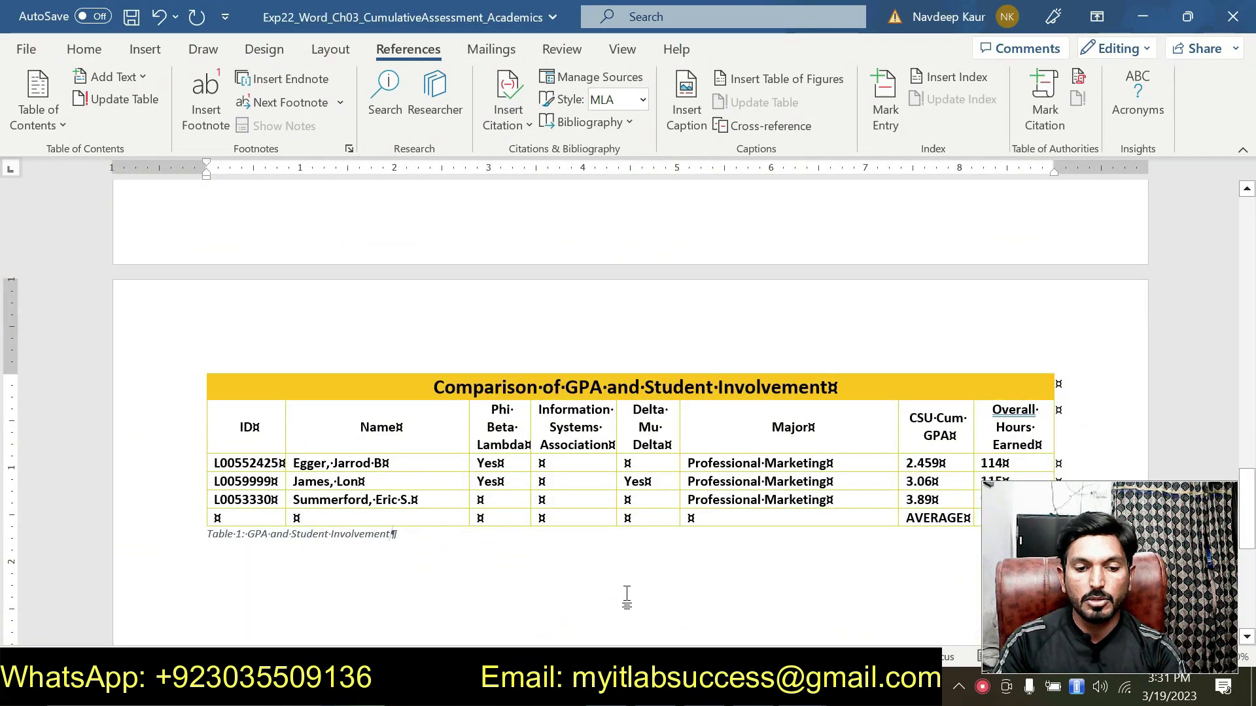
# - Switch to the Instructions document and remove the green highlighting from the step 12 text
pyautogui.moveTo(799, 692)
pyautogui.click(715, 624)
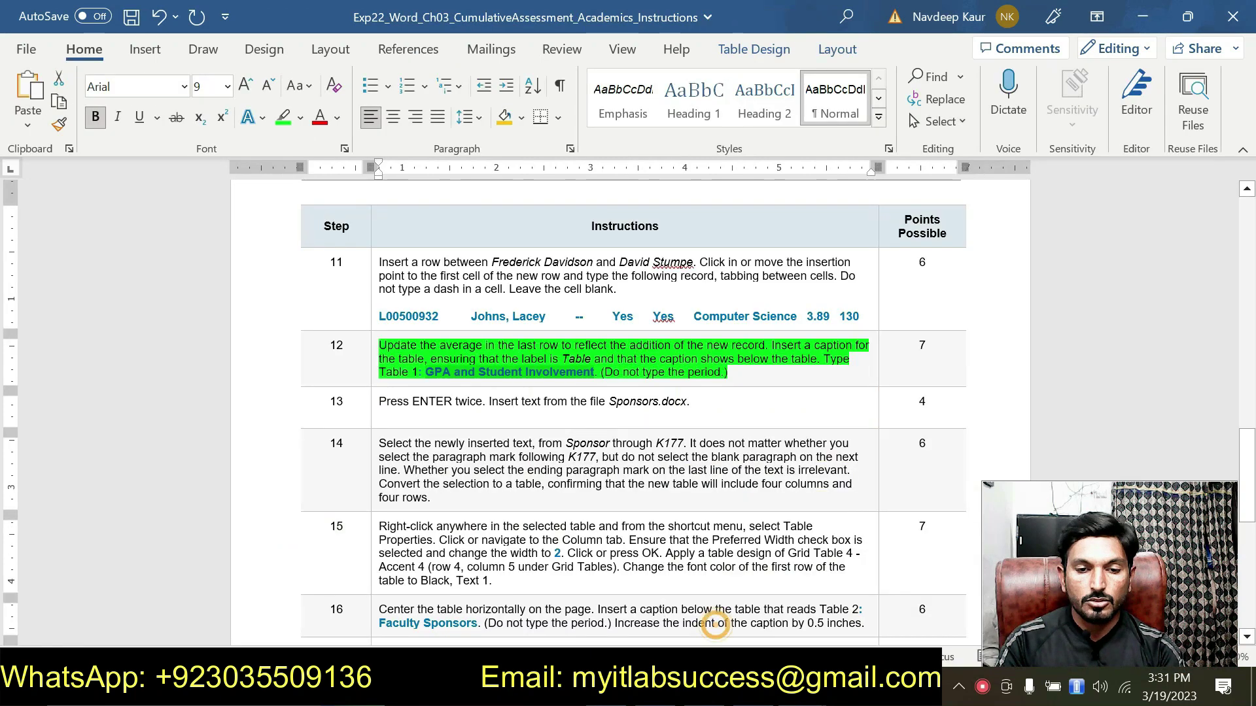
pyautogui.moveTo(728, 371); pyautogui.dragTo(379, 345)
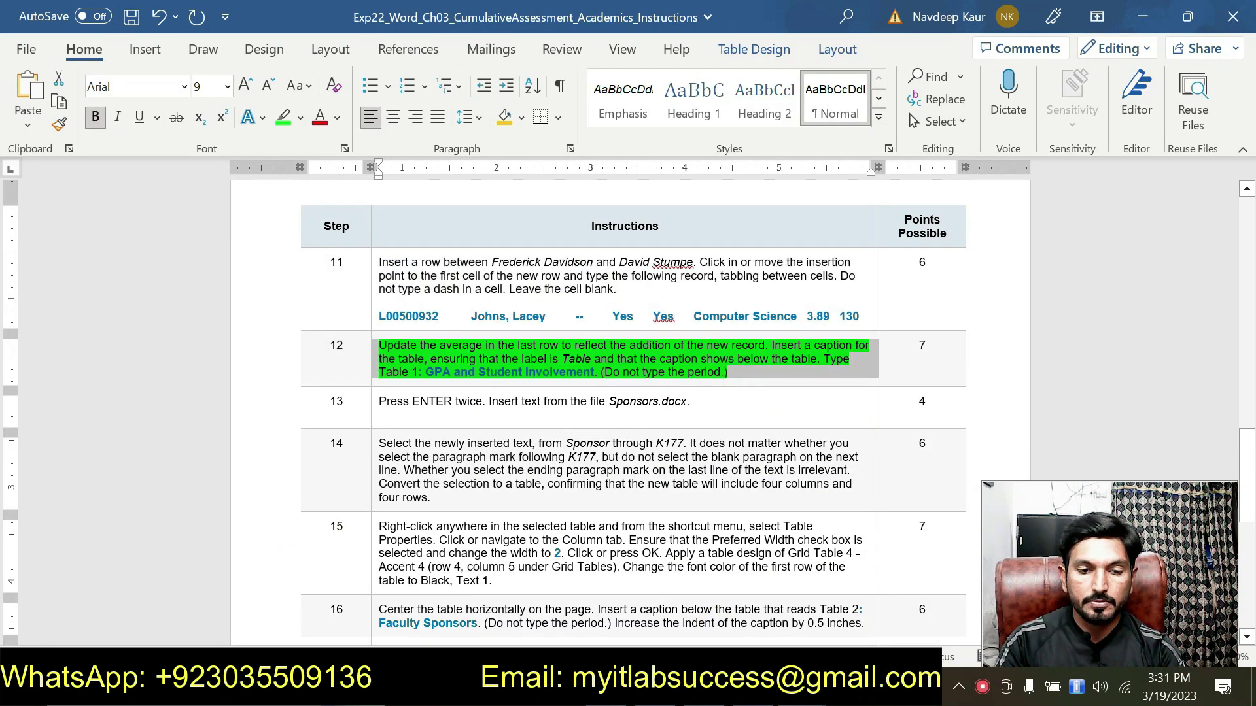
pyautogui.click(480, 336)
# - Highlight the step 13 instruction text in green
pyautogui.scroll(-3, 458, 334)
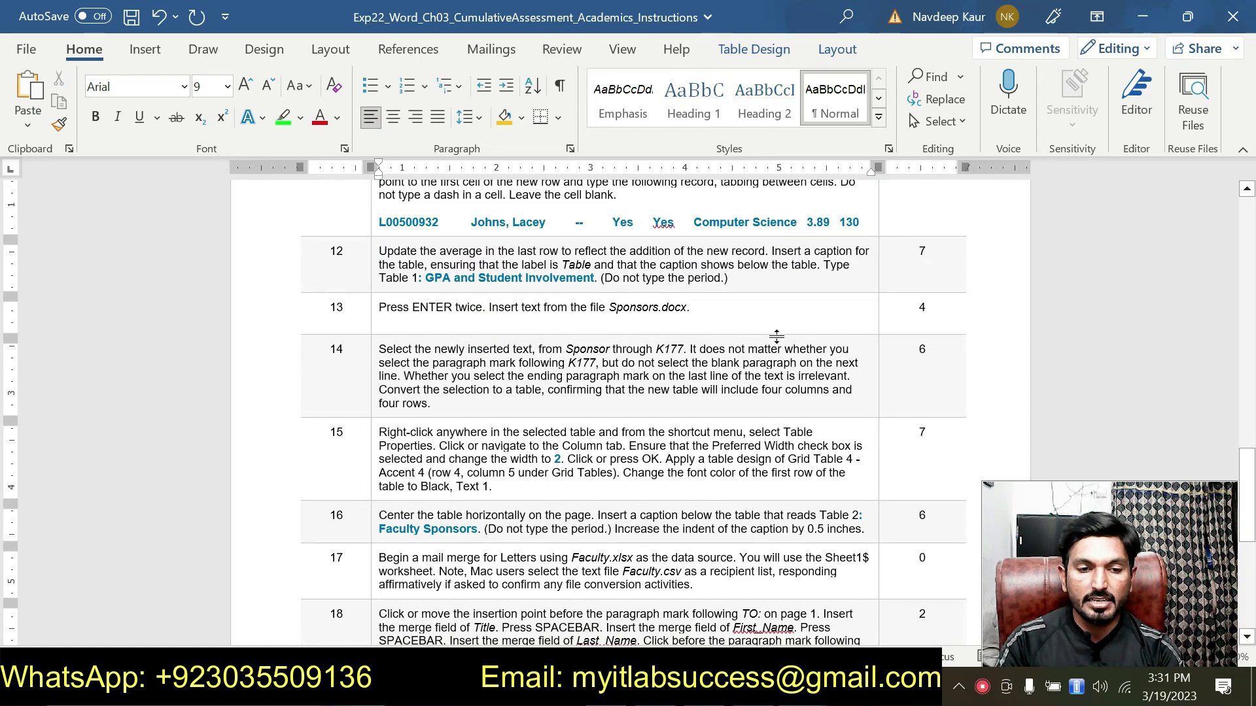
pyautogui.moveTo(694, 308); pyautogui.dragTo(379, 307)
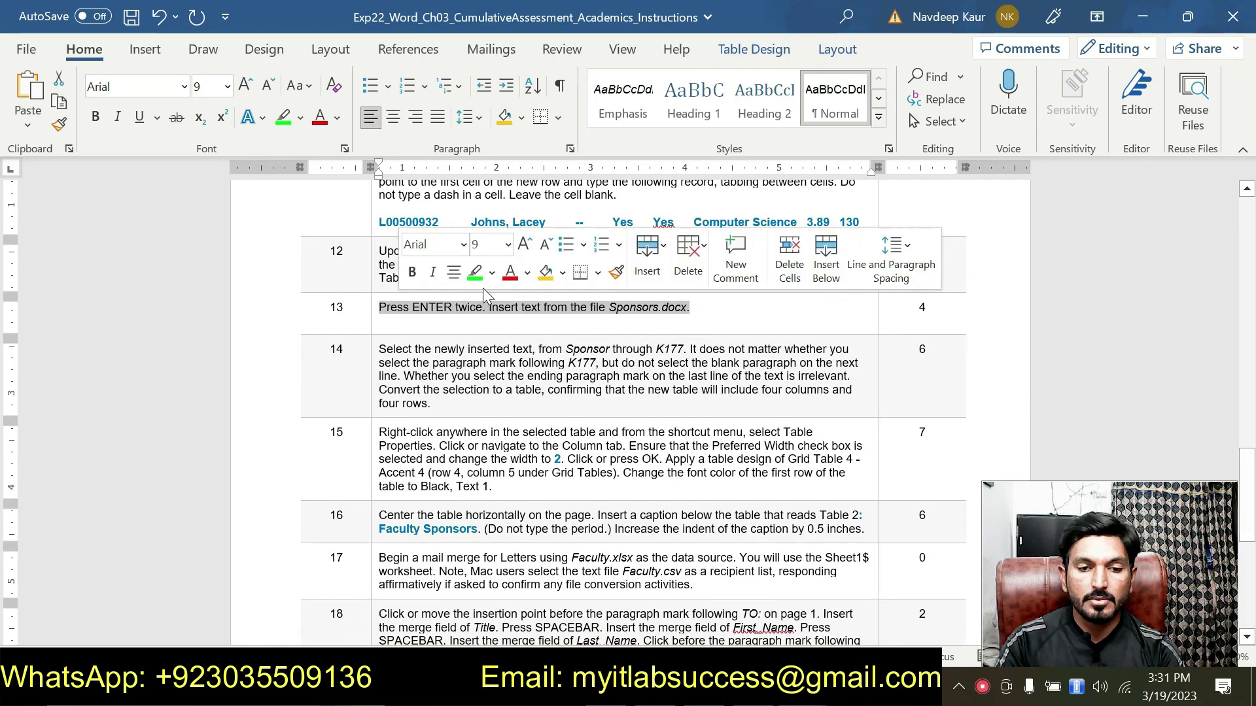
pyautogui.click(475, 272)
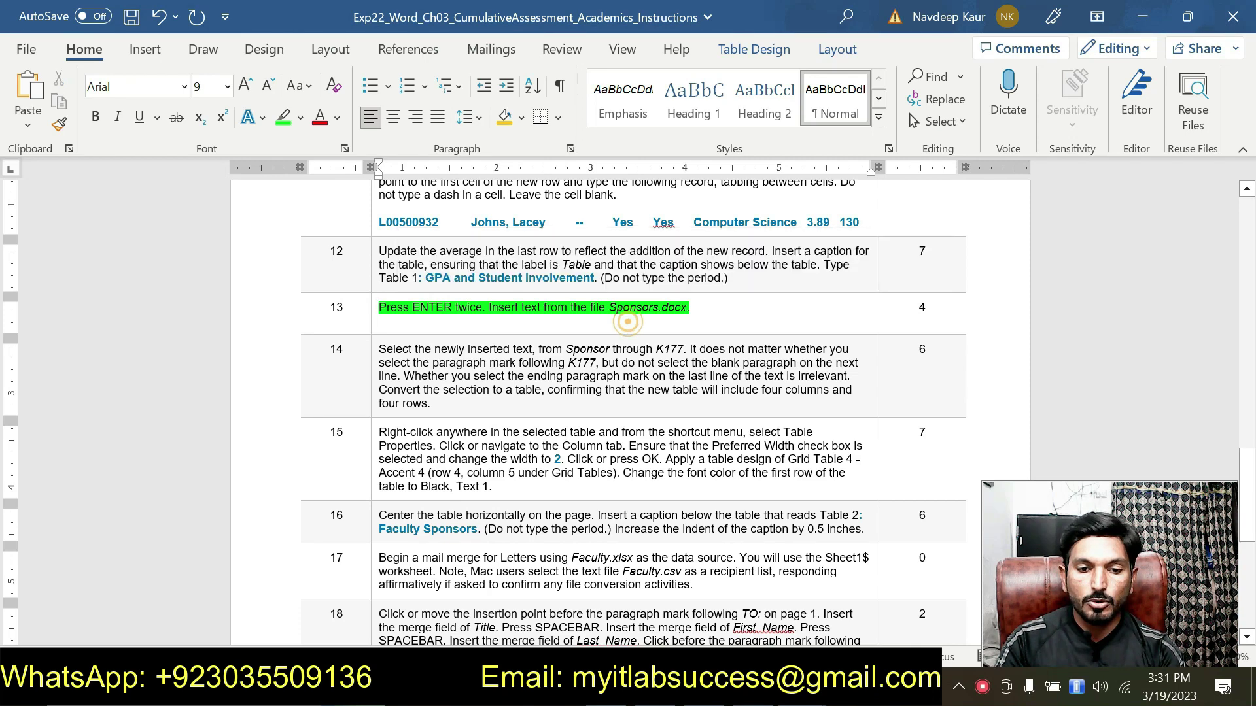
pyautogui.click(726, 310)
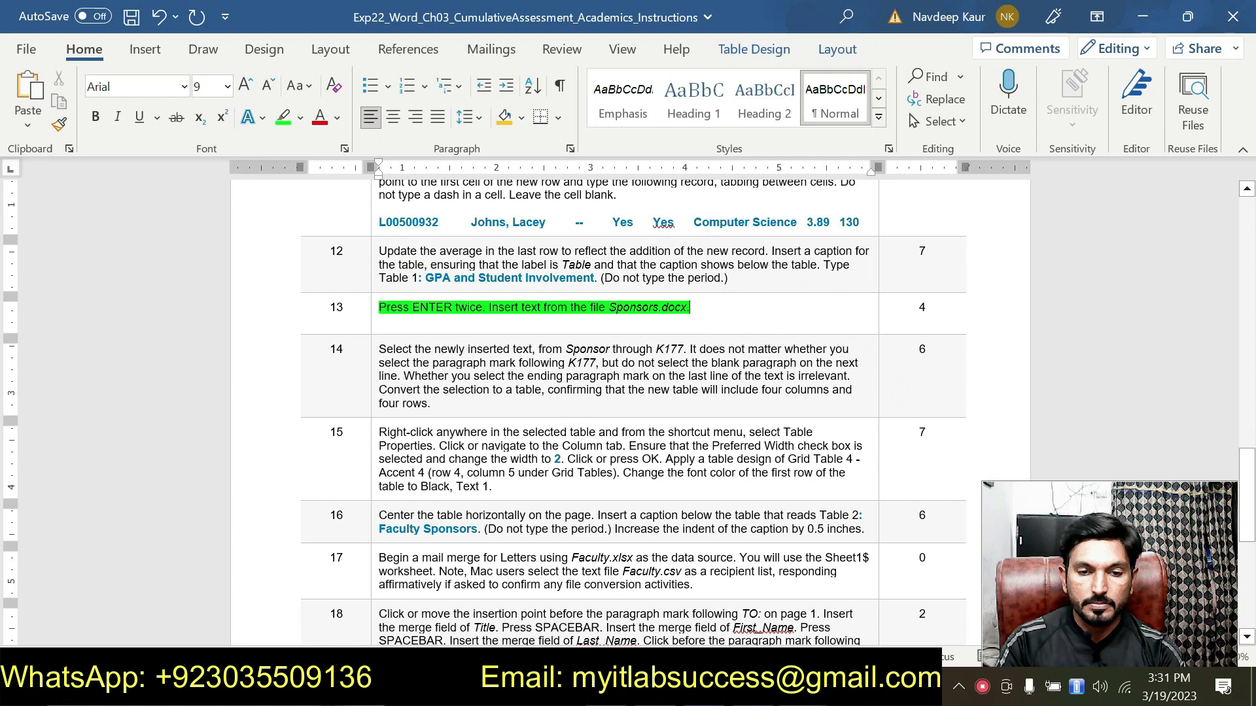
# - Switch to the Academics document and add two new paragraphs after the Table 1 caption
pyautogui.moveTo(803, 690)
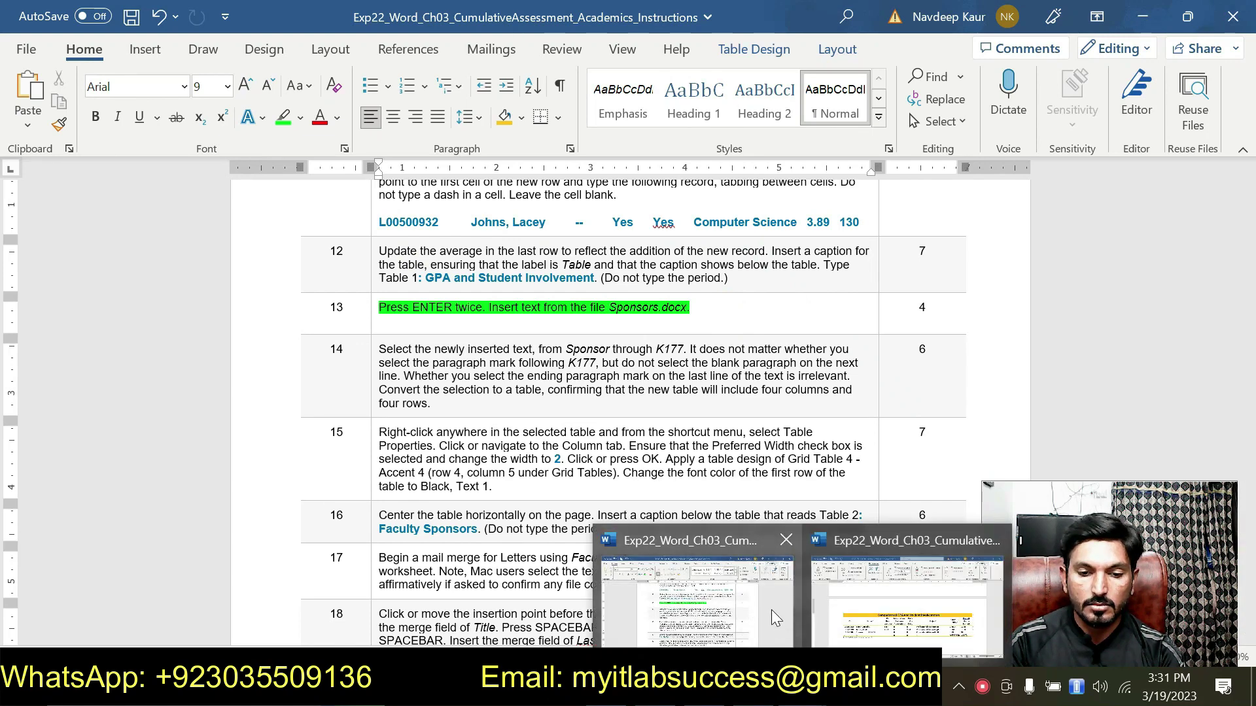
pyautogui.click(905, 605)
pyautogui.scroll(-2, 600, 471)
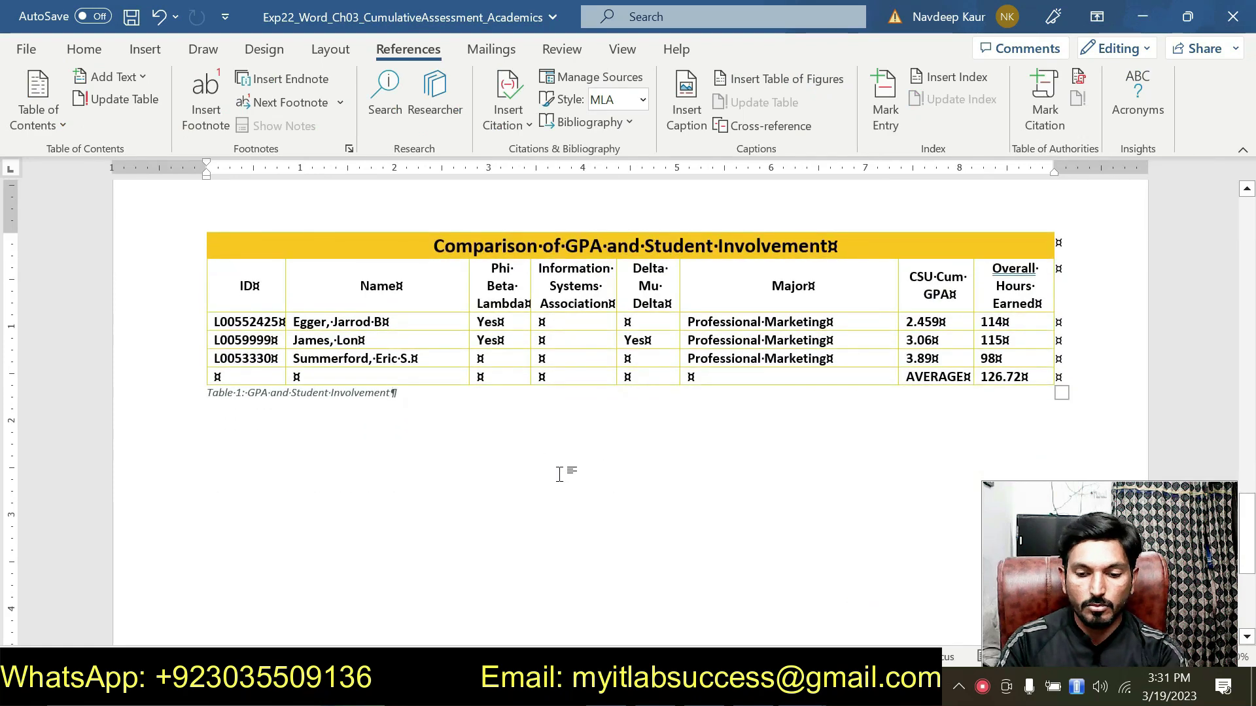
pyautogui.press('Return')
pyautogui.press('Return')
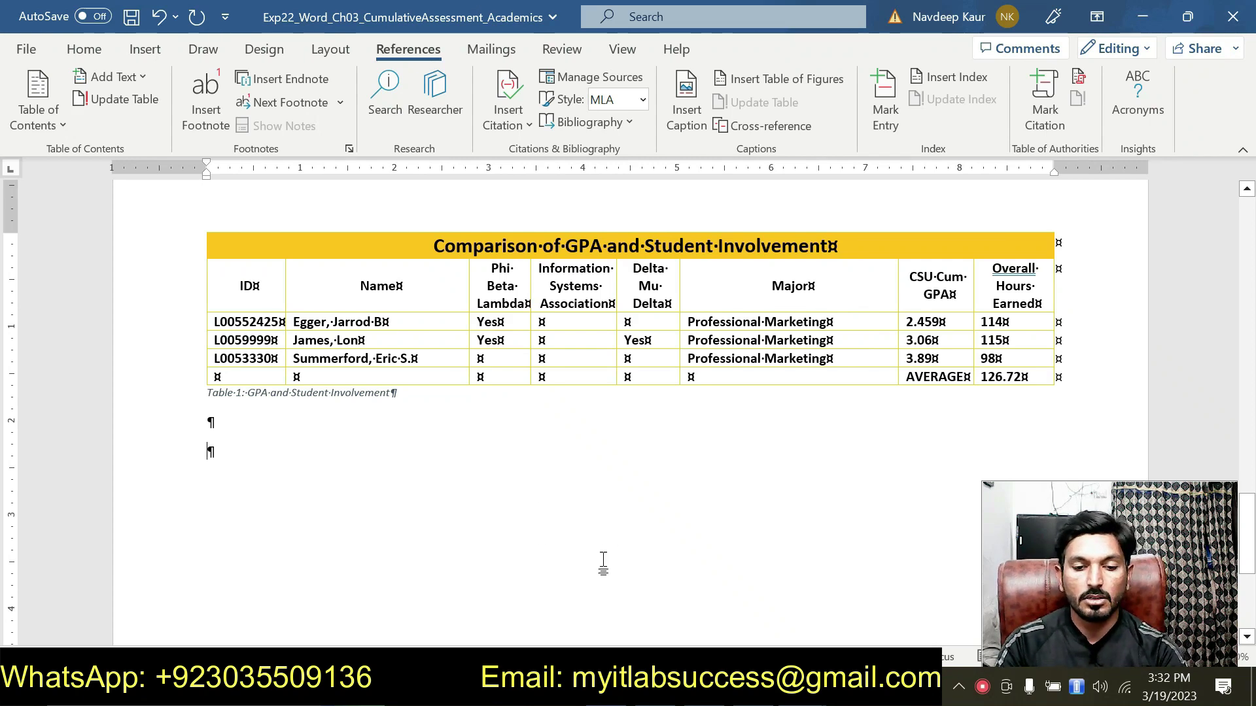
# - Open Sponsors from the academic folder for editing, copy all its text, and paste it into the last blank paragraph of the Academics document
pyautogui.click(680, 688)
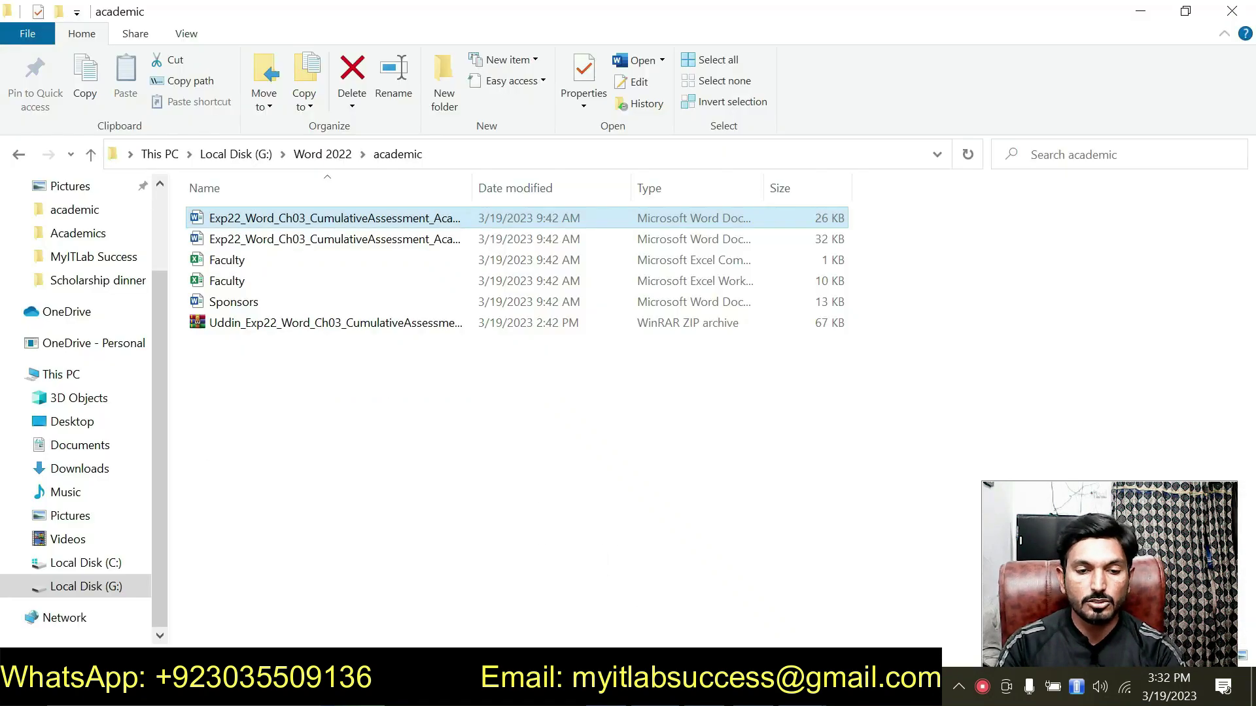
pyautogui.doubleClick(261, 301)
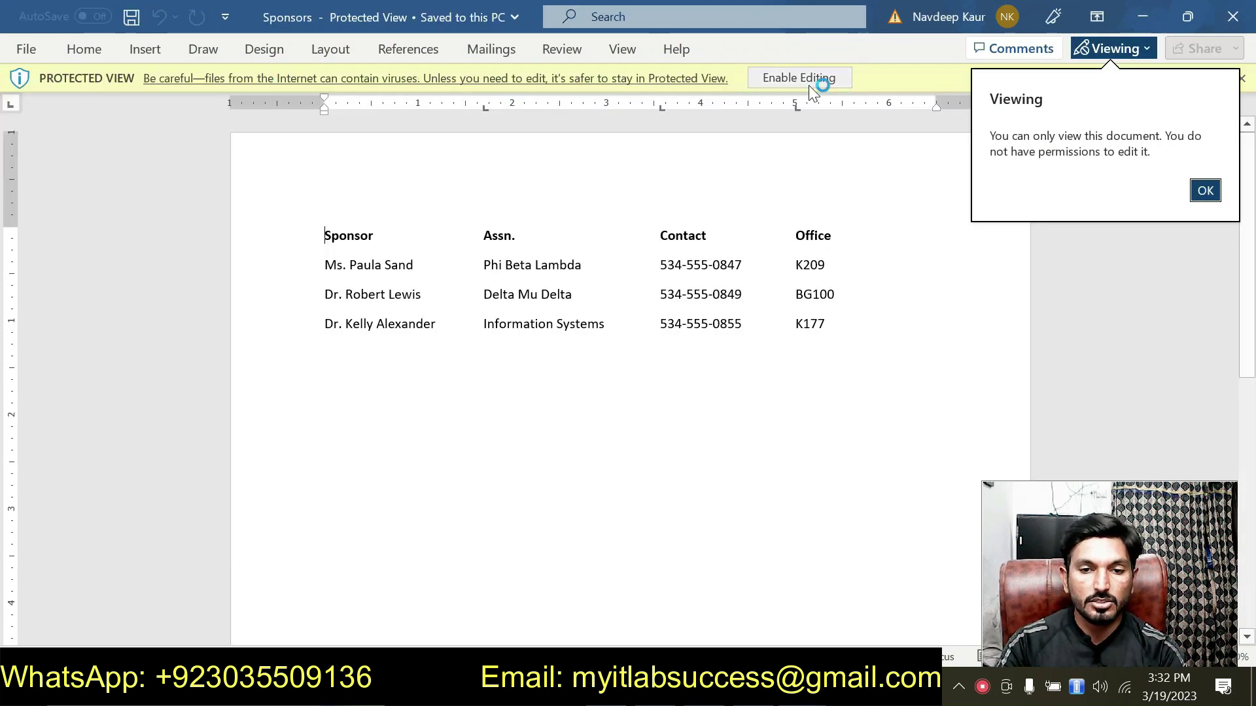
pyautogui.click(808, 84)
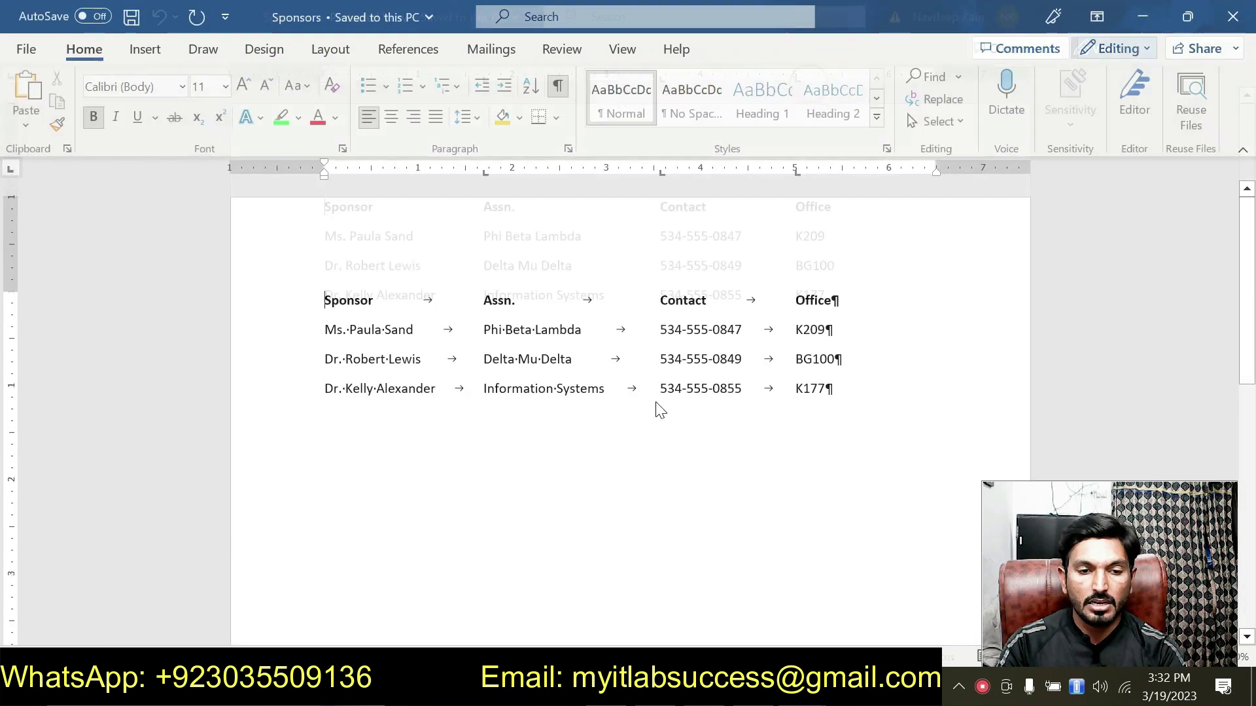
pyautogui.hotkey('ctrl', 'a')
pyautogui.hotkey('ctrl', 'c')
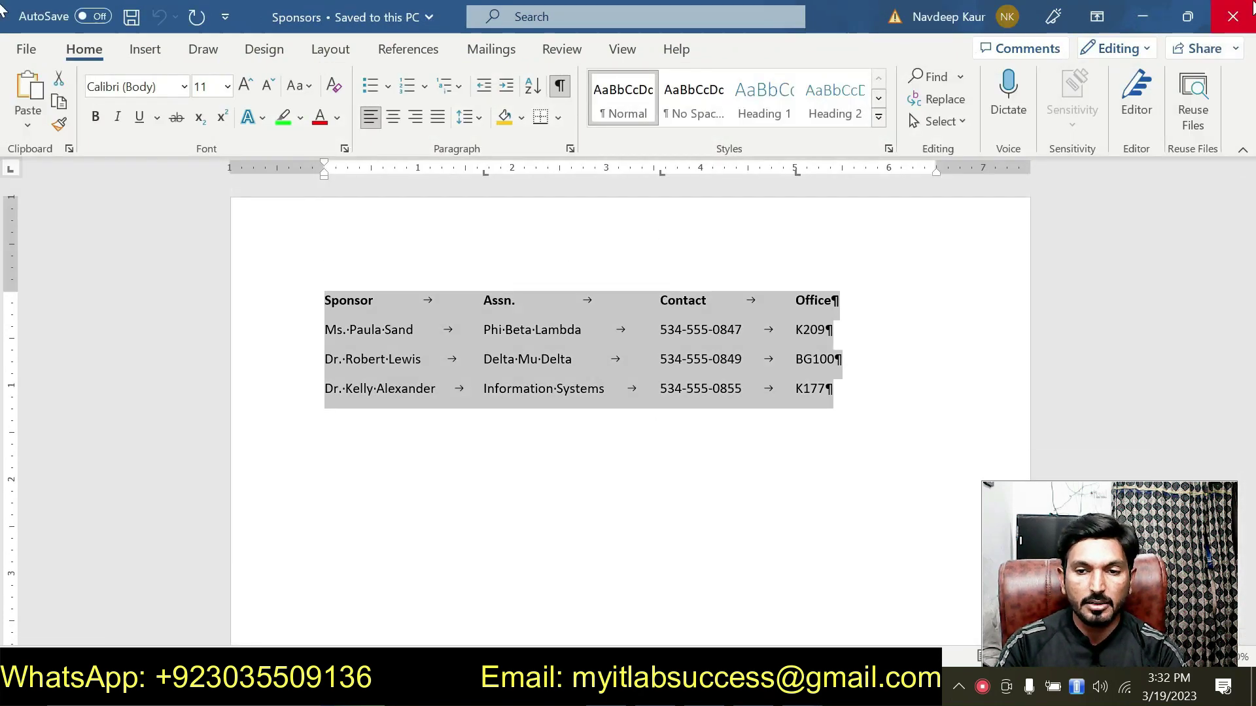
pyautogui.click(1233, 16)
pyautogui.hotkey('ctrl', 'v')
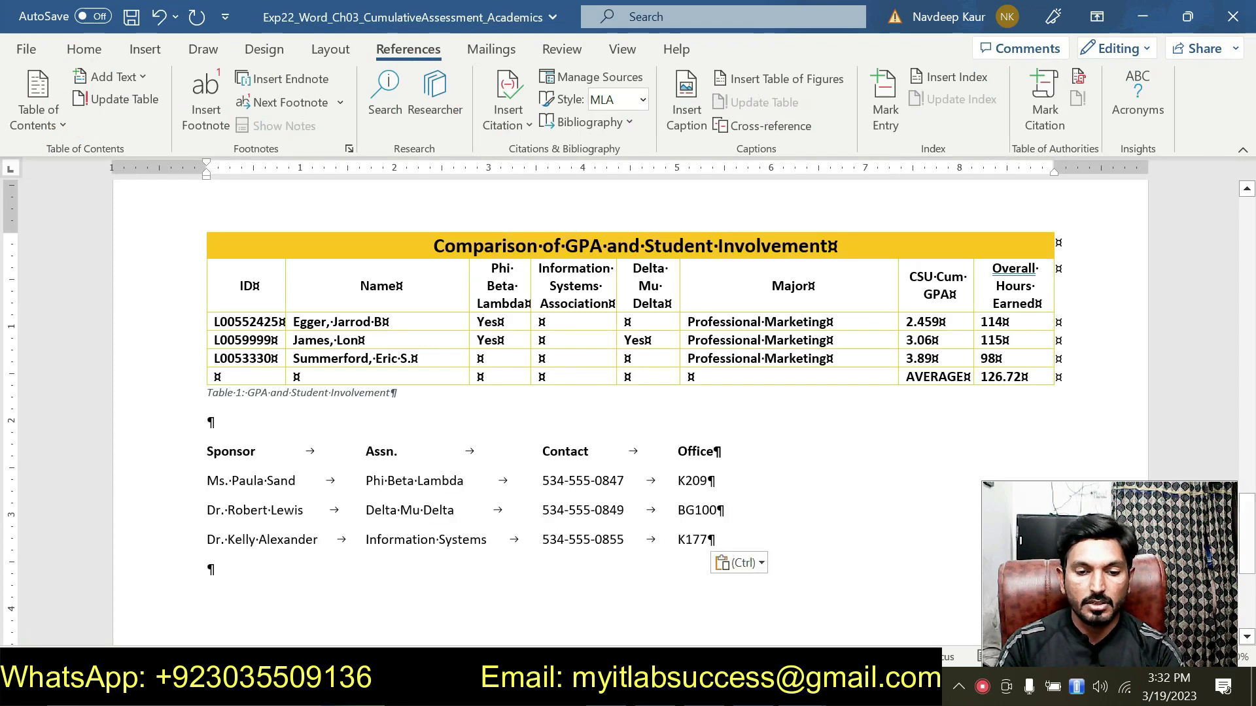
# - Return to the Instructions document and remove the green highlighting from the step 13 text
pyautogui.moveTo(802, 689)
pyautogui.click(725, 631)
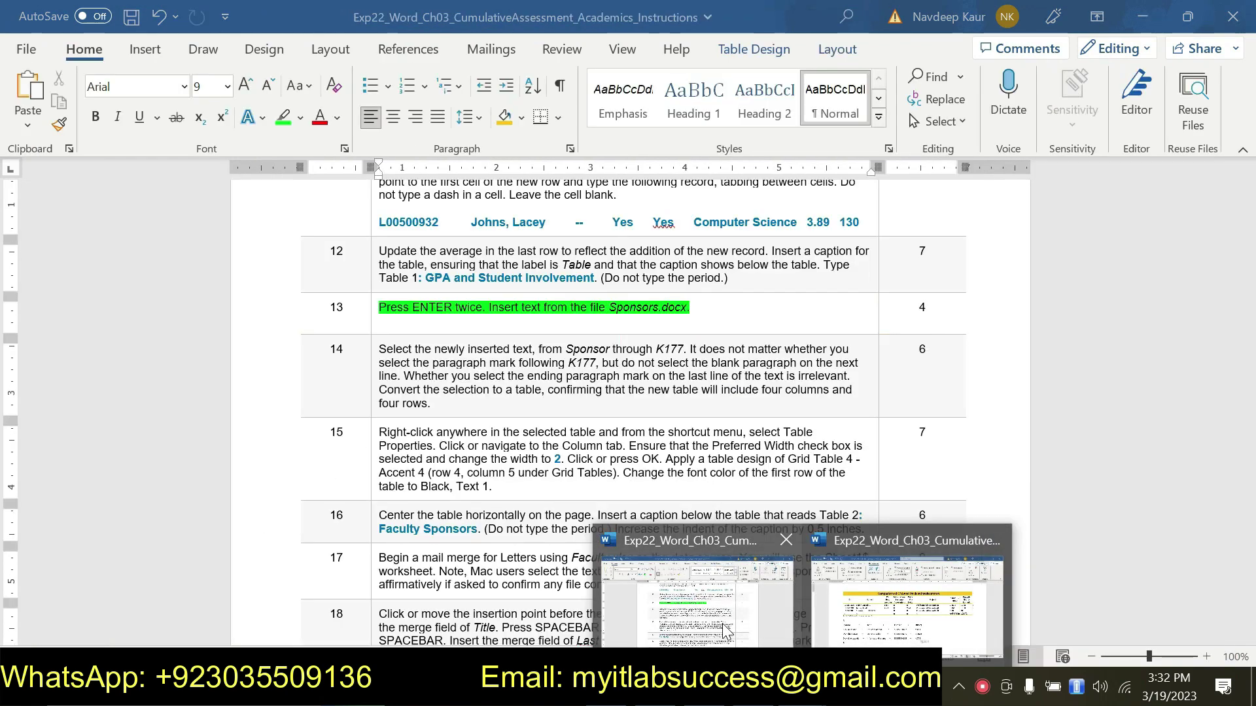
pyautogui.scroll(-1, 665, 244)
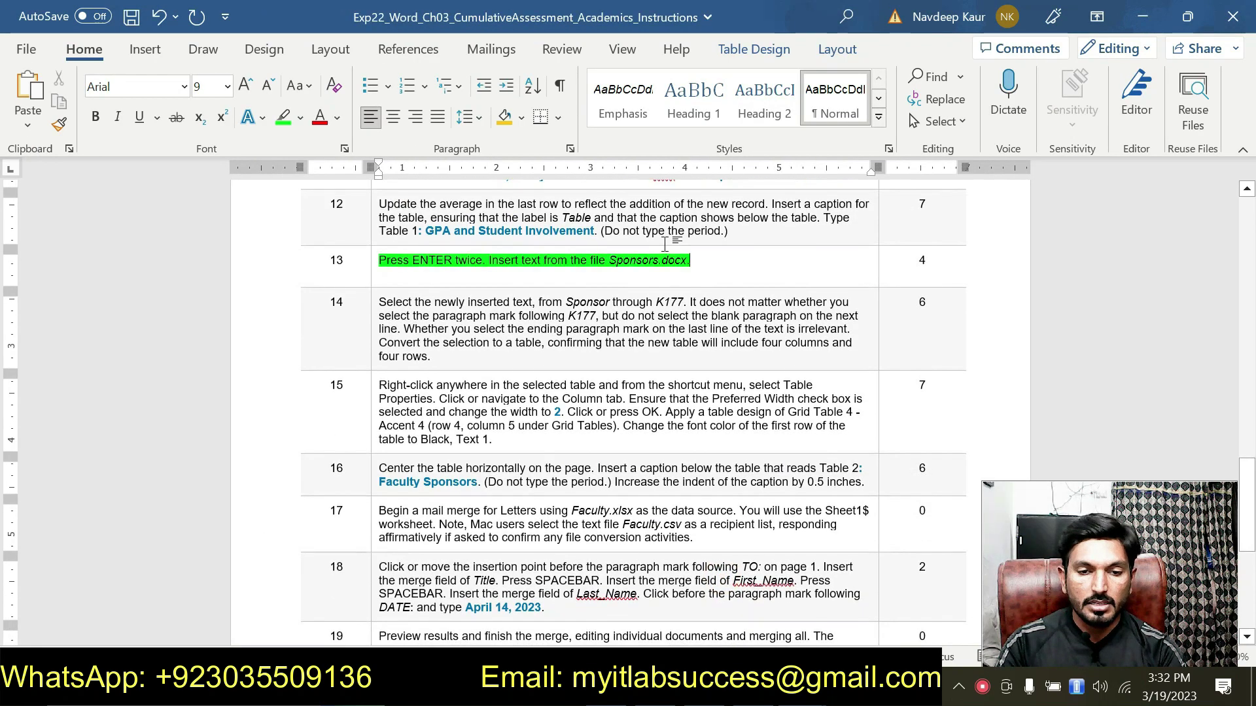
pyautogui.moveTo(690, 260); pyautogui.dragTo(379, 260)
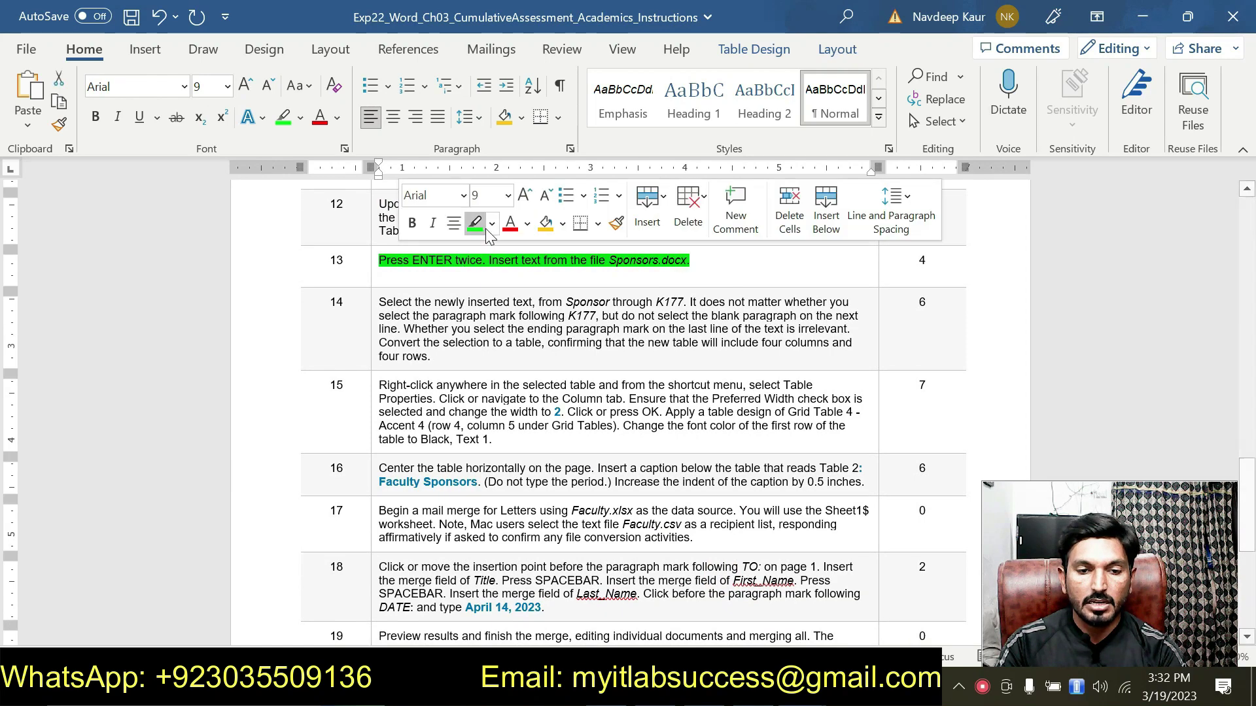
pyautogui.click(486, 230)
# - Highlight the whole step 14 instruction text in green
pyautogui.tripleClick(470, 356)
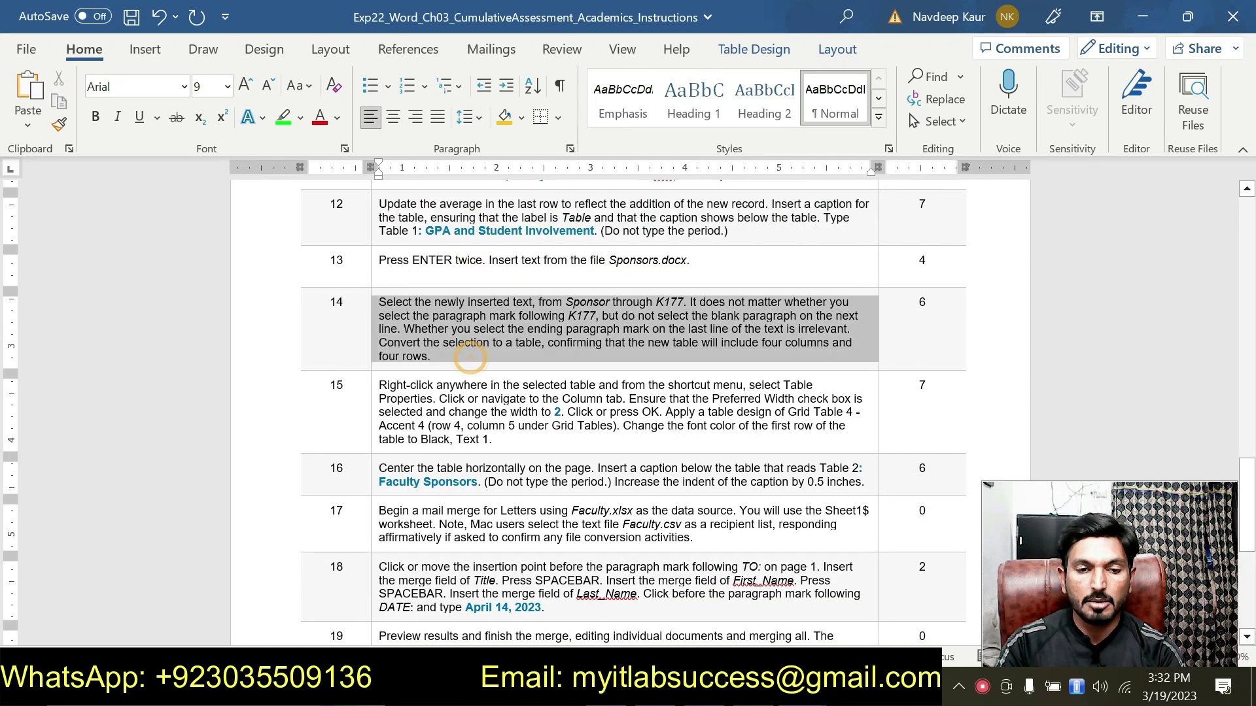
pyautogui.click(472, 280)
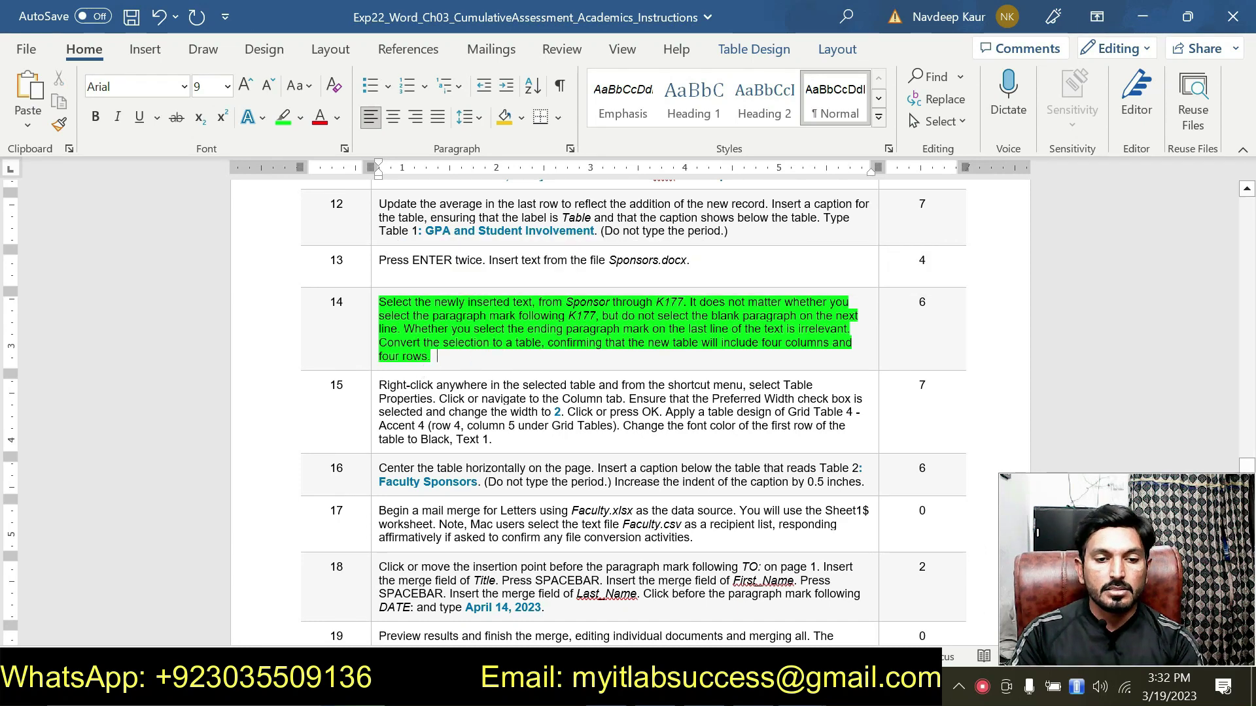
pyautogui.scroll(3, 489, 430)
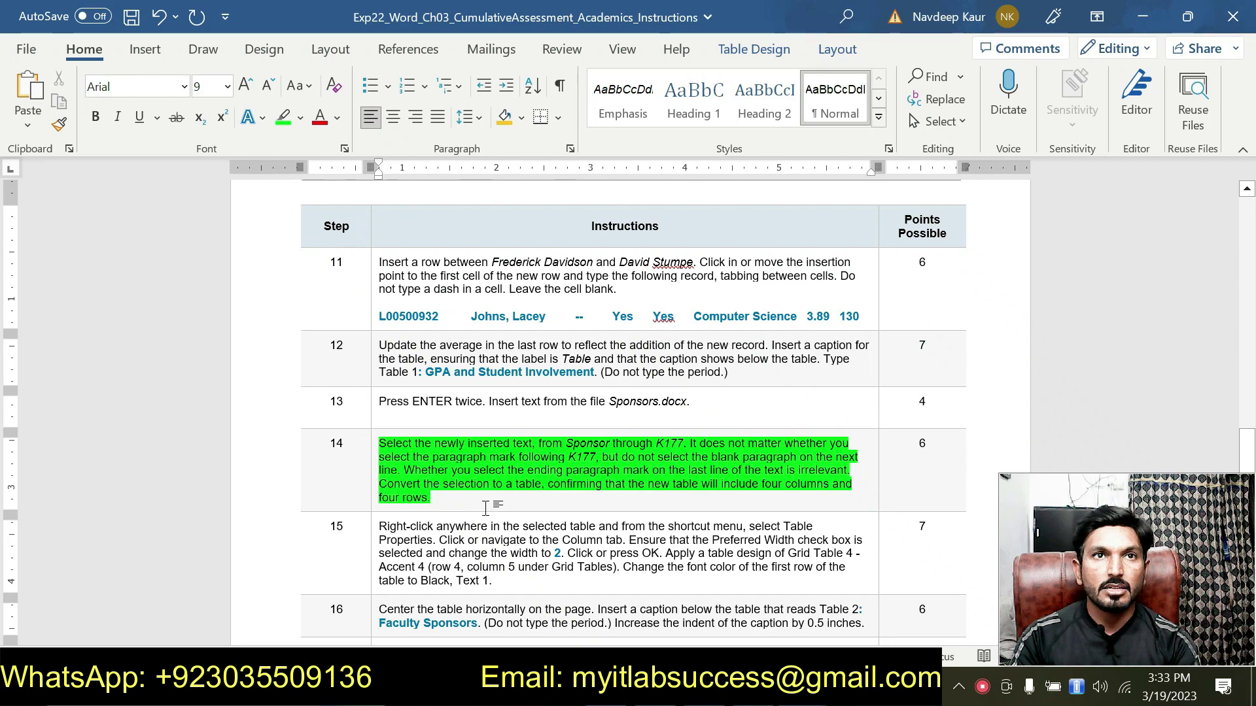
# - Switch to the Academics document and convert the sponsors text, from Sponsor through K177, into a tab-separated table with four columns and four rows
pyautogui.moveTo(778, 686)
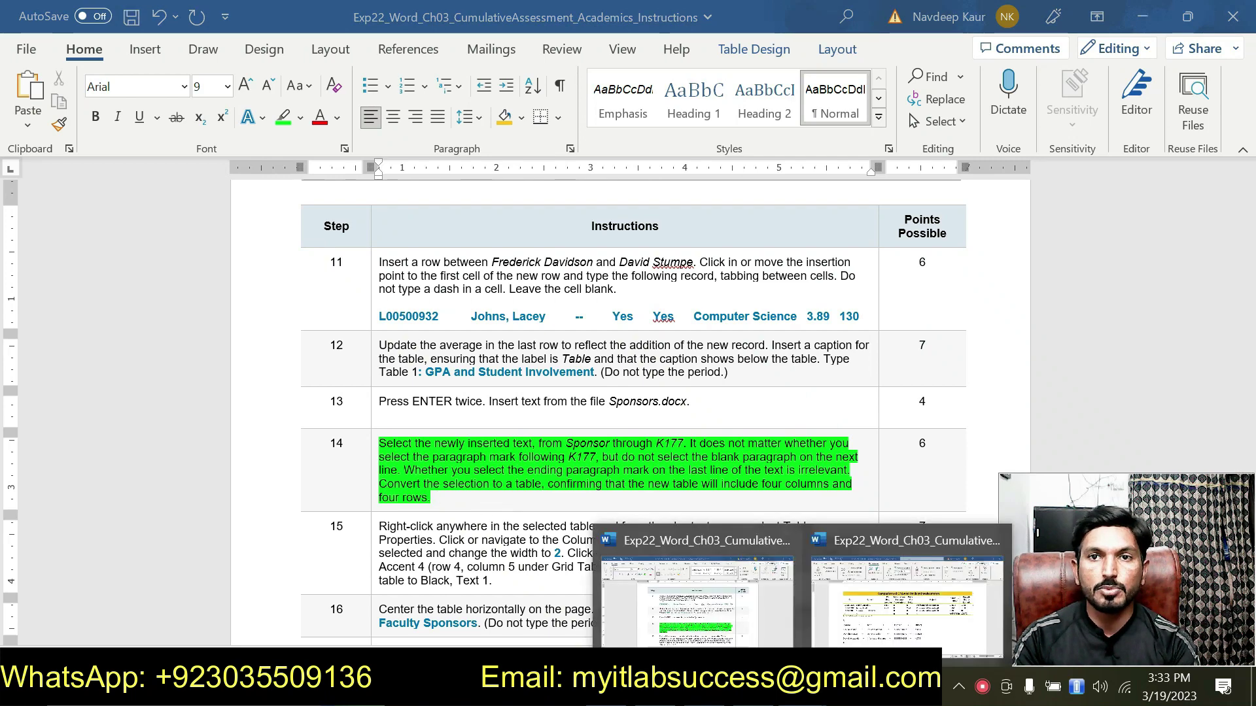
pyautogui.click(693, 589)
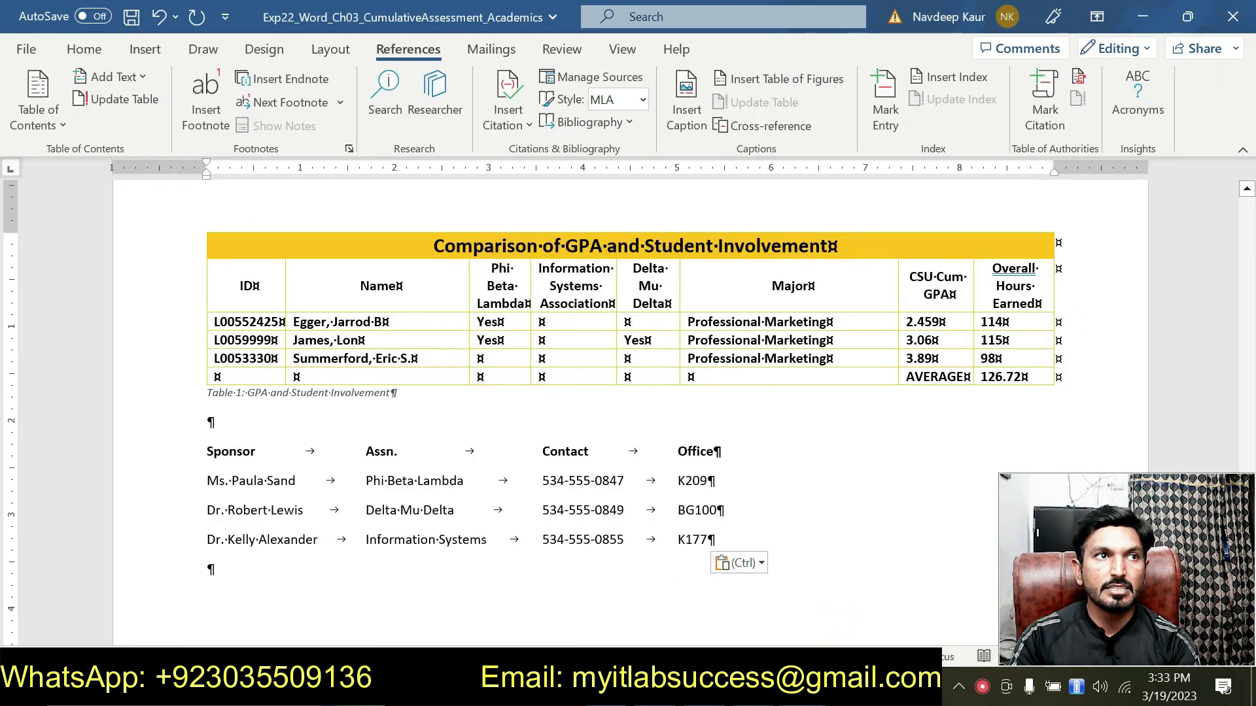
pyautogui.moveTo(206, 452); pyautogui.dragTo(223, 527)
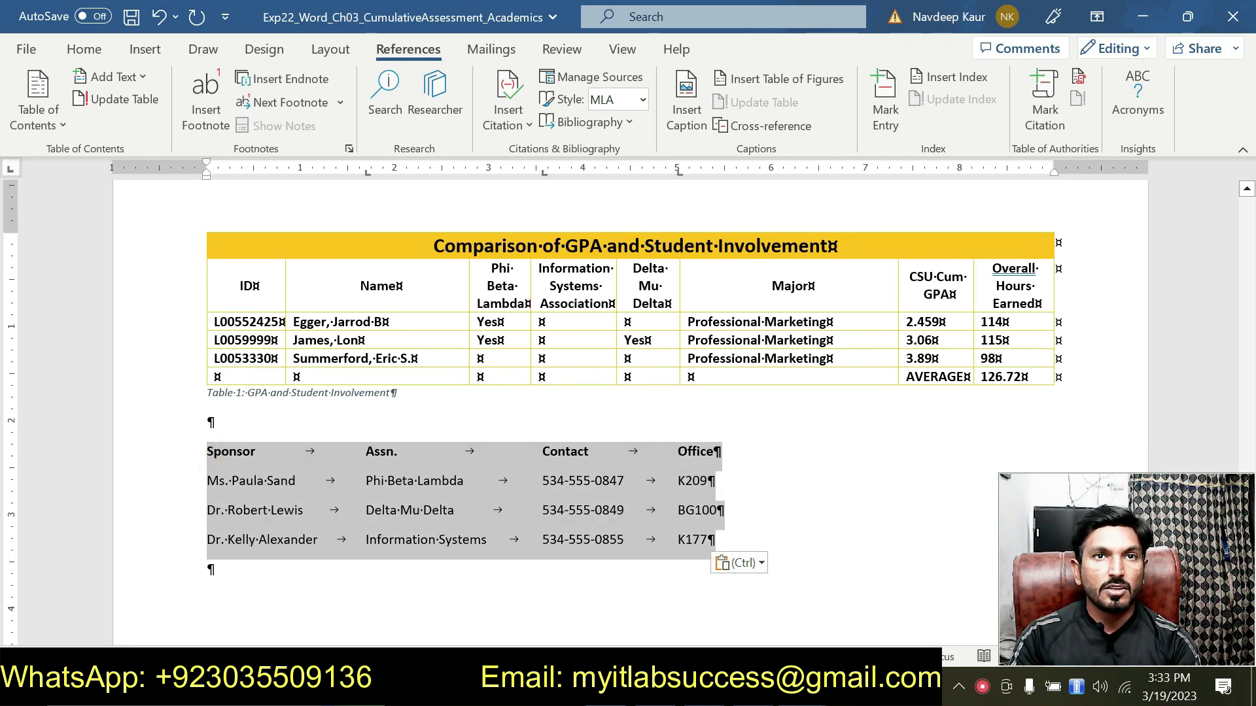
pyautogui.click(145, 49)
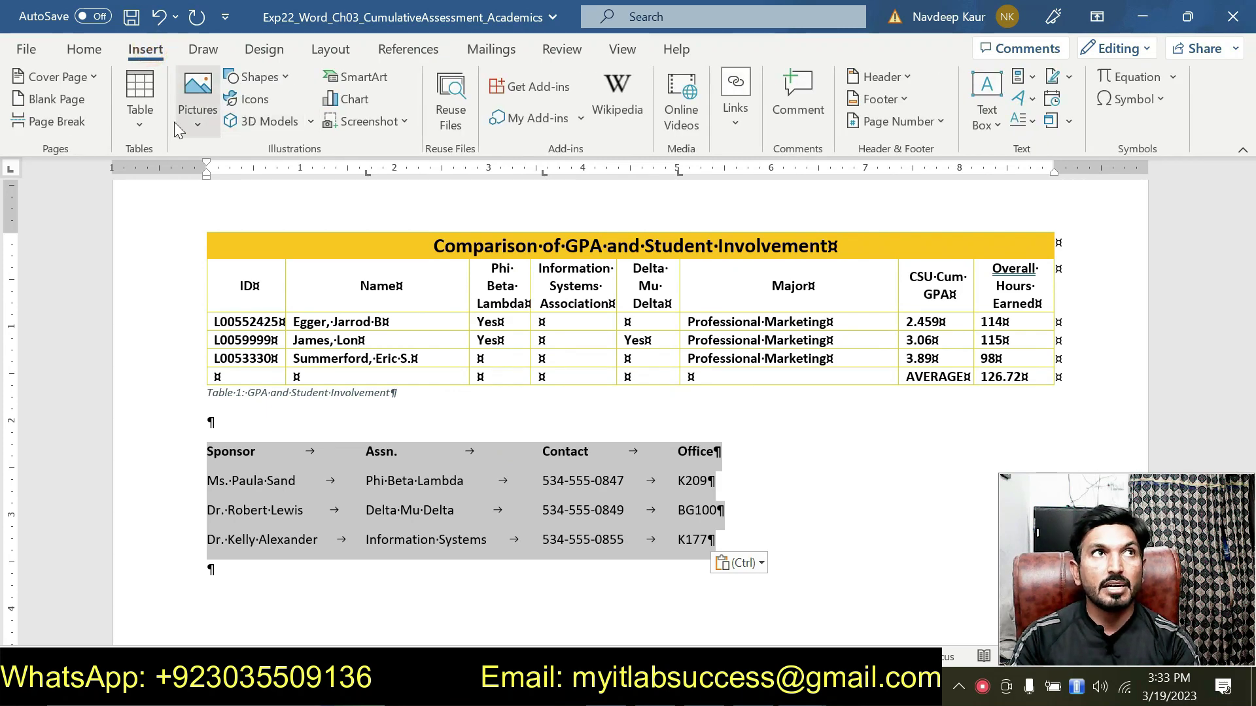
pyautogui.click(134, 123)
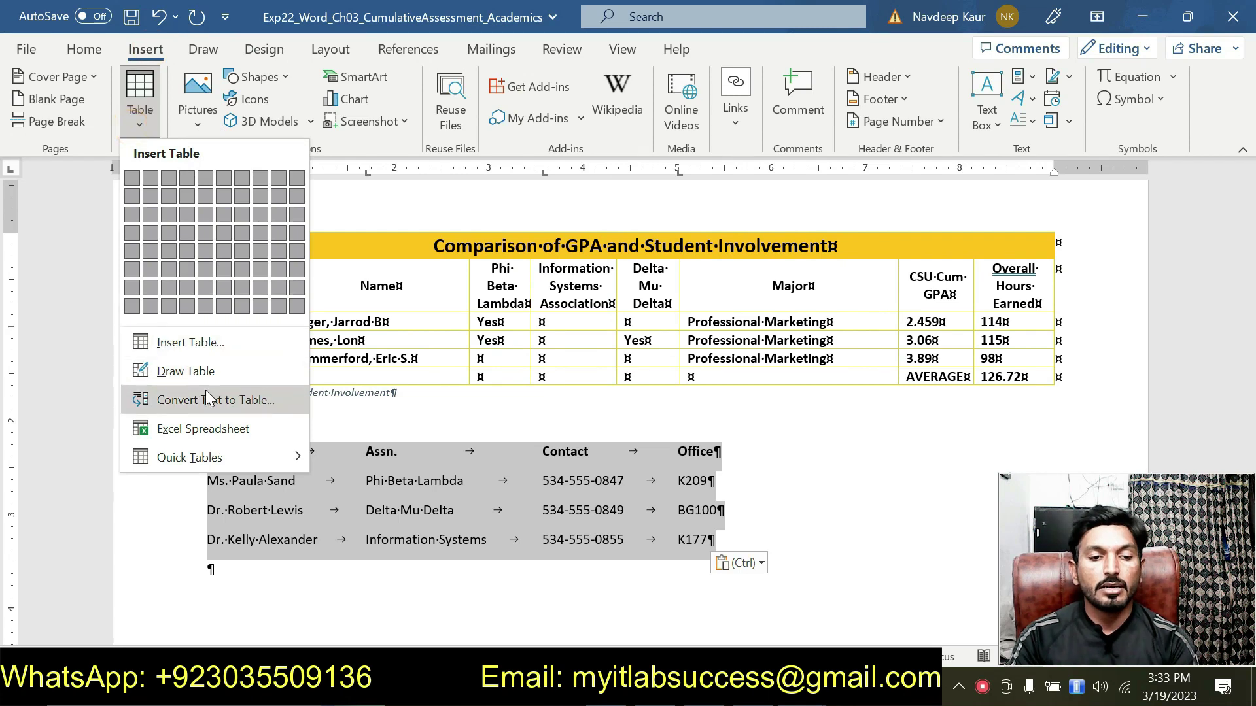
pyautogui.click(208, 399)
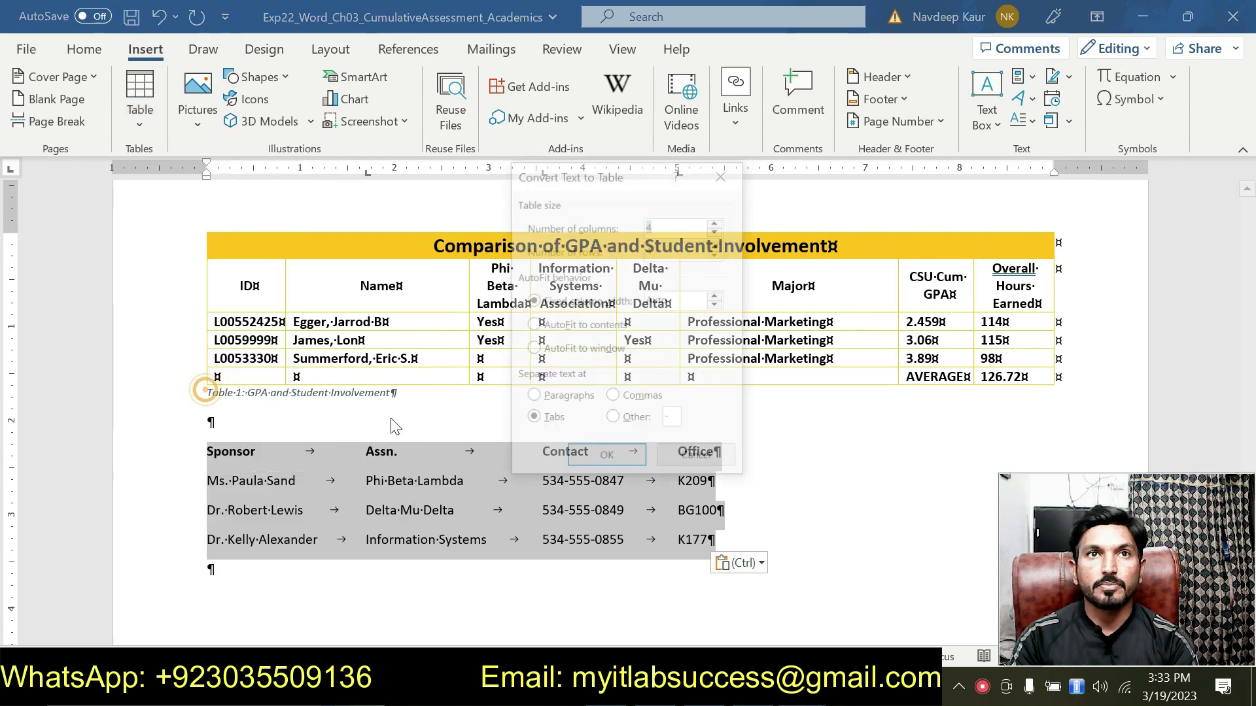
pyautogui.click(614, 459)
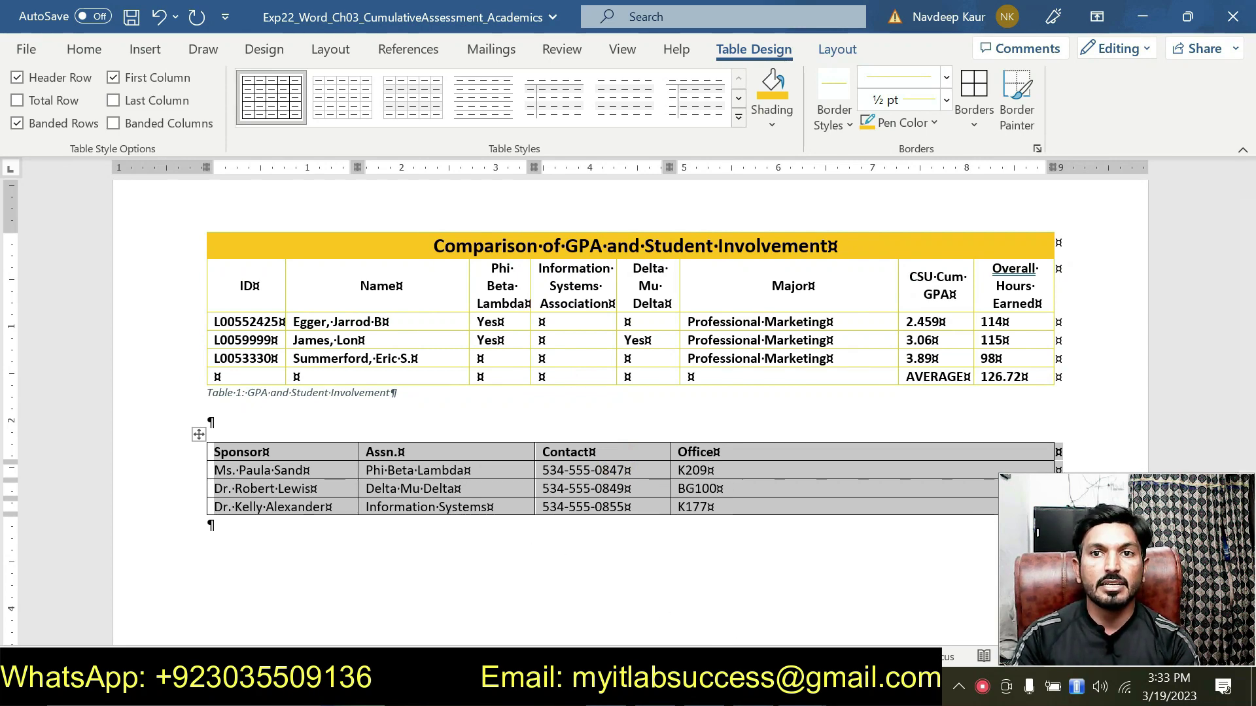
# - Return to the Instructions document and remove the green highlighting from the step 14 text
pyautogui.click(816, 688)
pyautogui.click(777, 605)
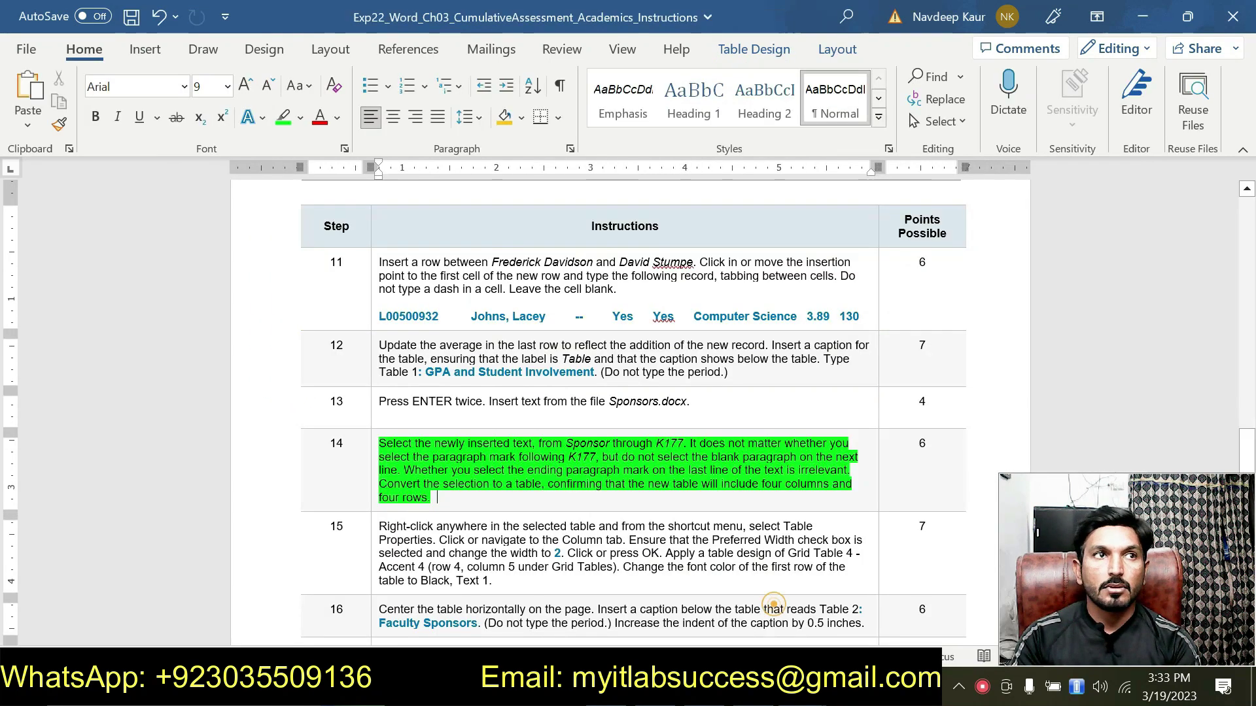
pyautogui.moveTo(458, 498); pyautogui.dragTo(422, 441)
pyautogui.press('Left')
# - Highlight the whole step 15 instruction text in green
pyautogui.scroll(-2, 452, 412)
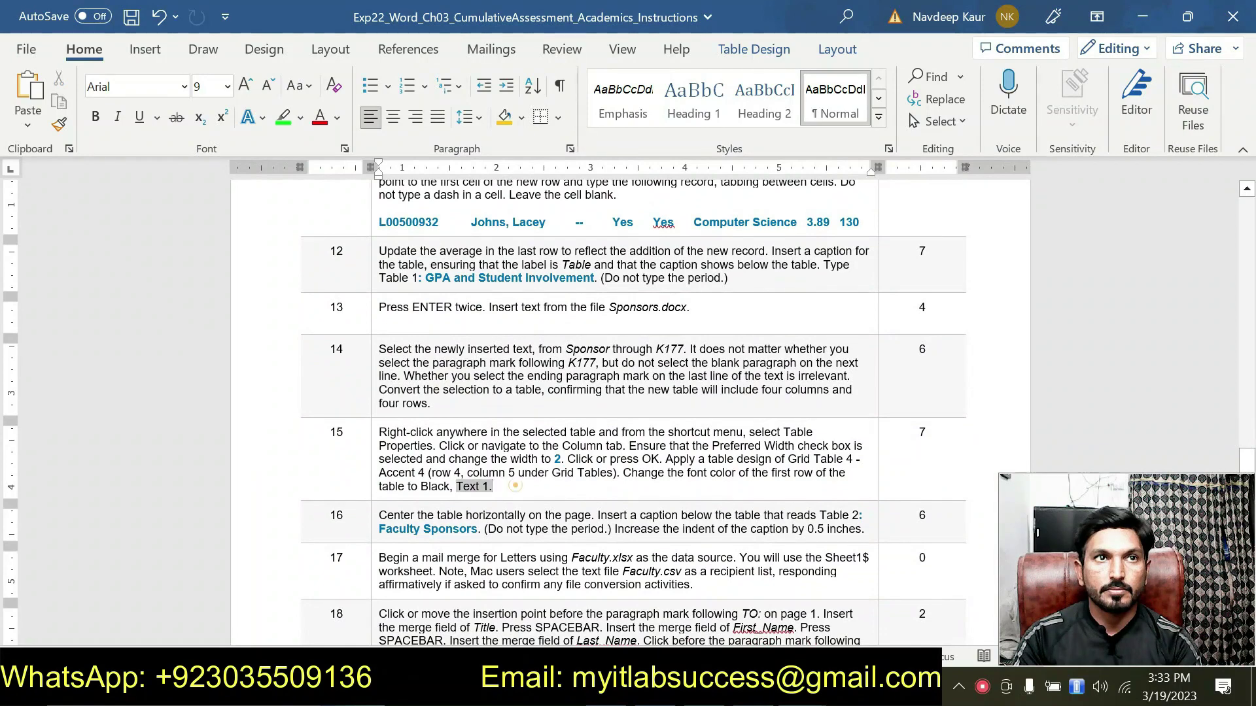
pyautogui.moveTo(492, 487); pyautogui.dragTo(380, 433)
pyautogui.click(464, 400)
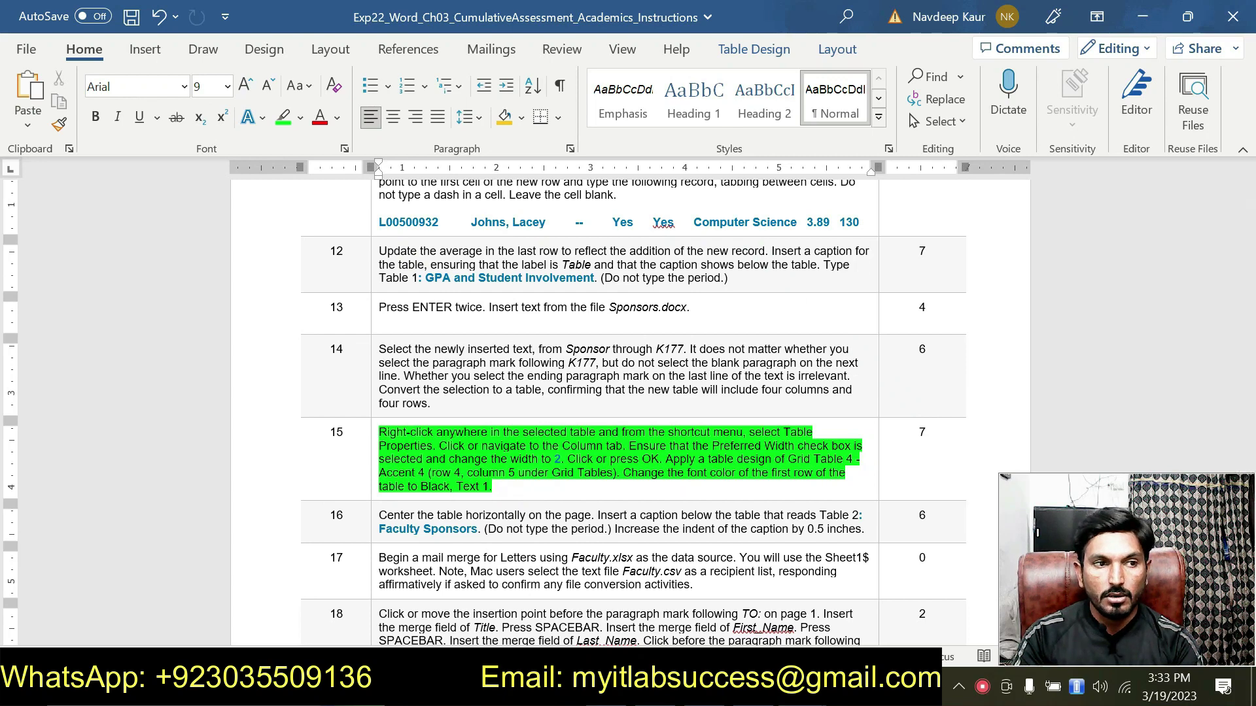
pyautogui.hotkey('ctrl', 'z')
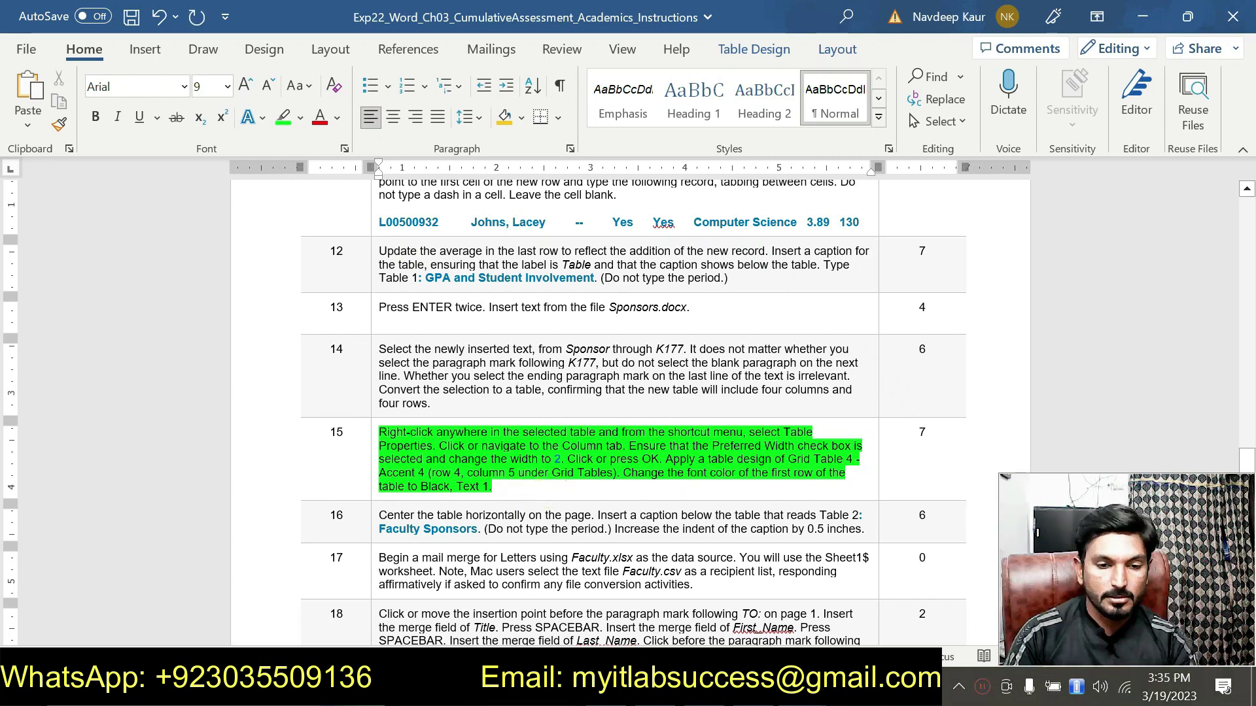
# - In the Academics document, set the preferred width of all four sponsors table columns to 2 inches
pyautogui.moveTo(799, 687)
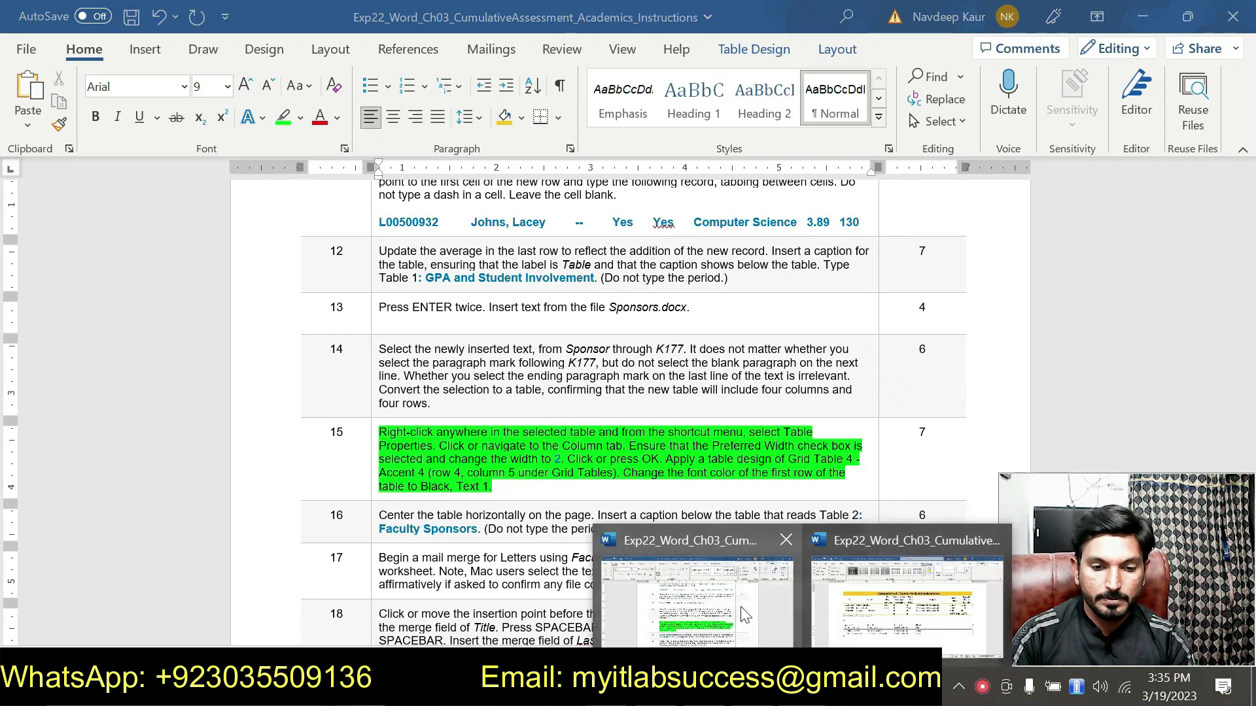
pyautogui.click(845, 574)
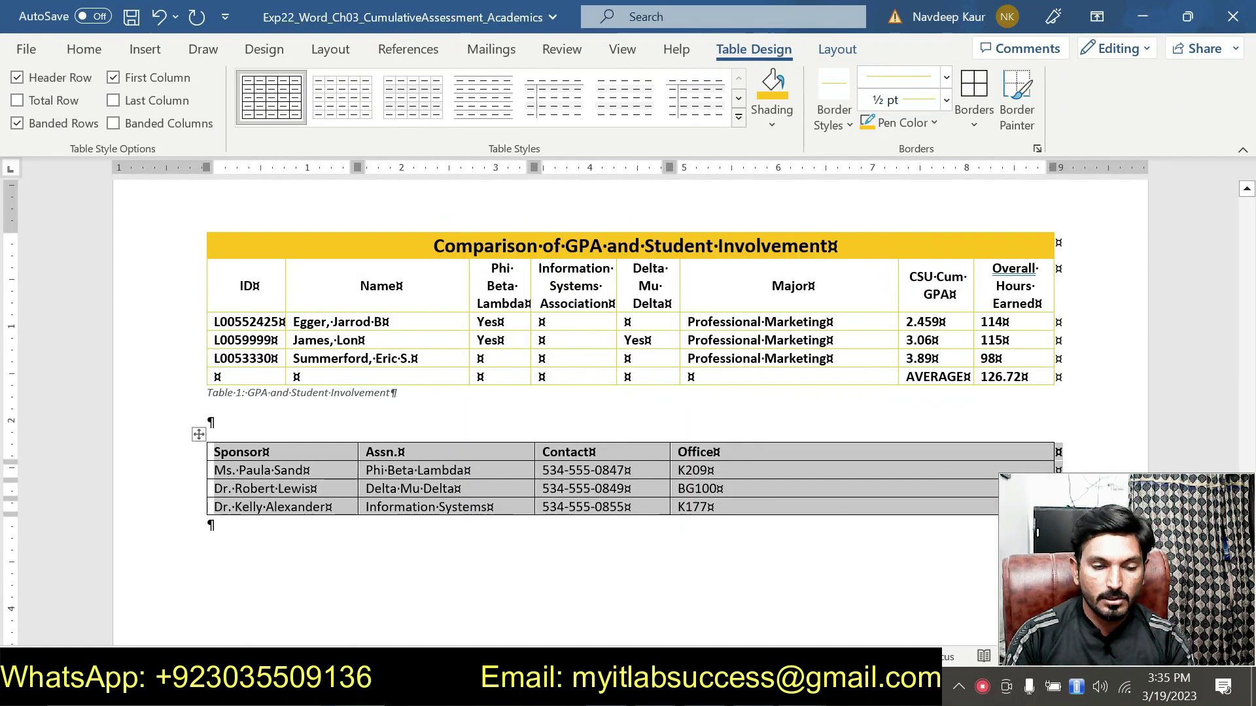
pyautogui.rightClick(394, 499)
pyautogui.click(476, 448)
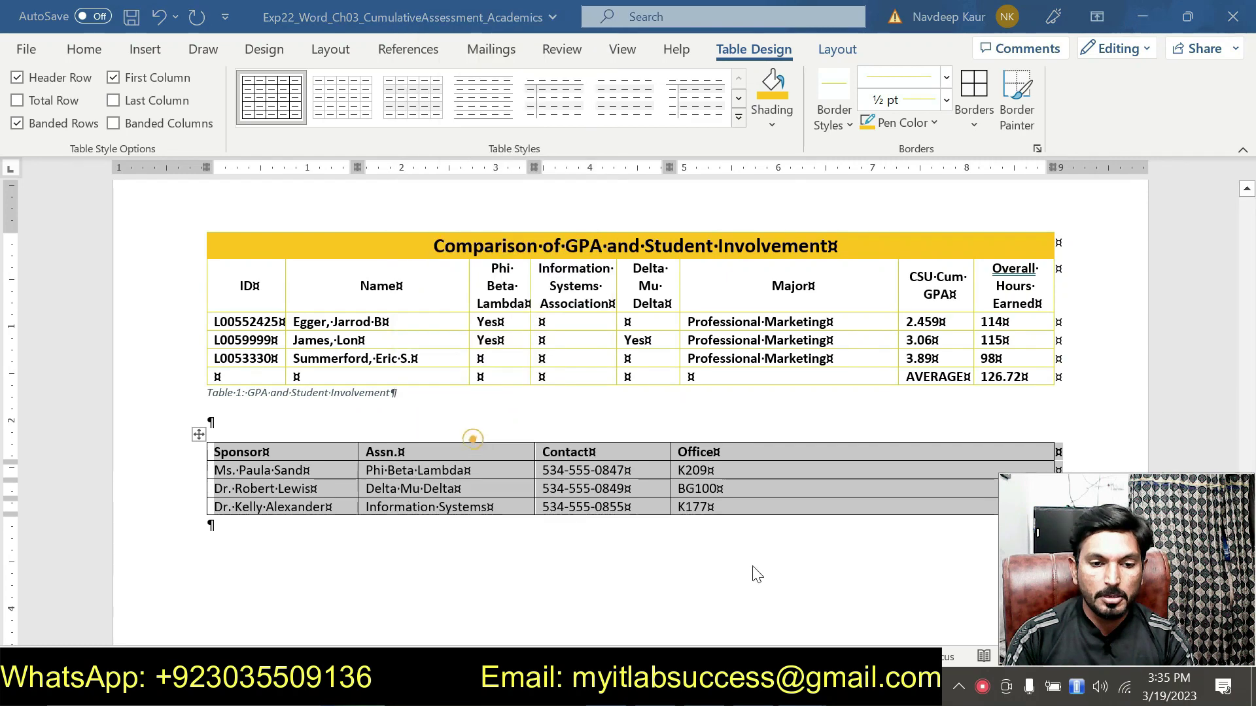
pyautogui.click(574, 138)
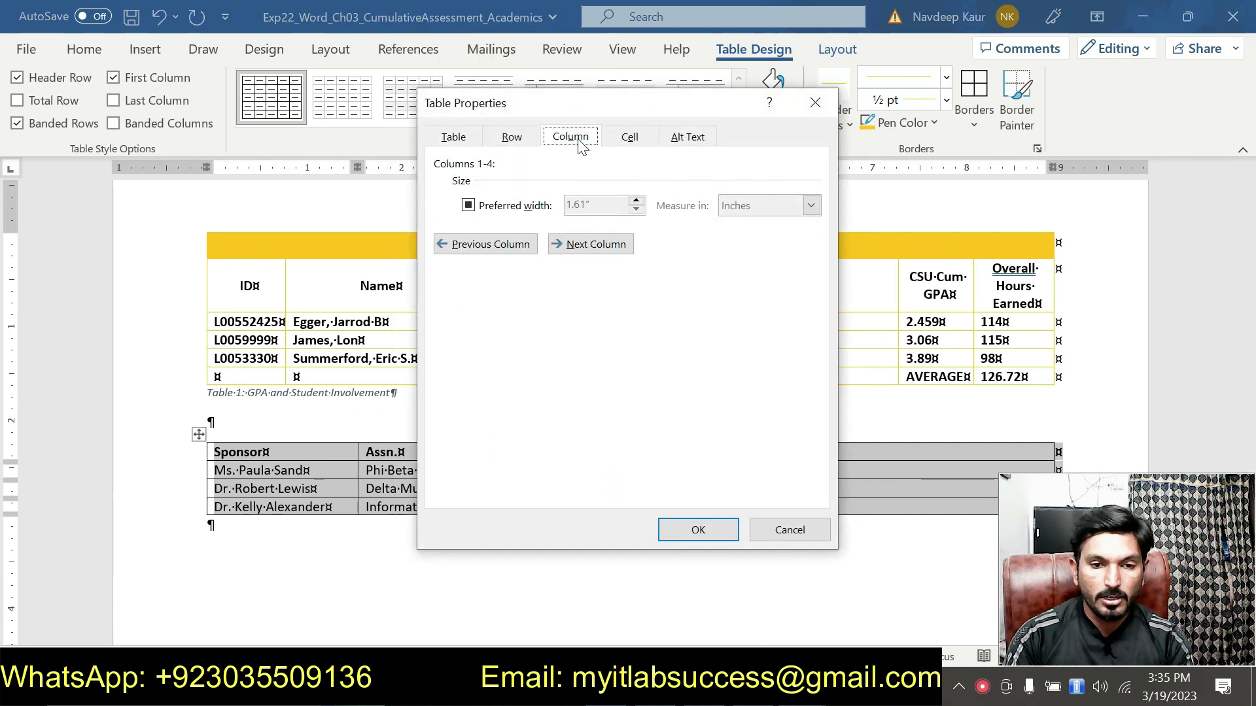
pyautogui.moveTo(792, 694)
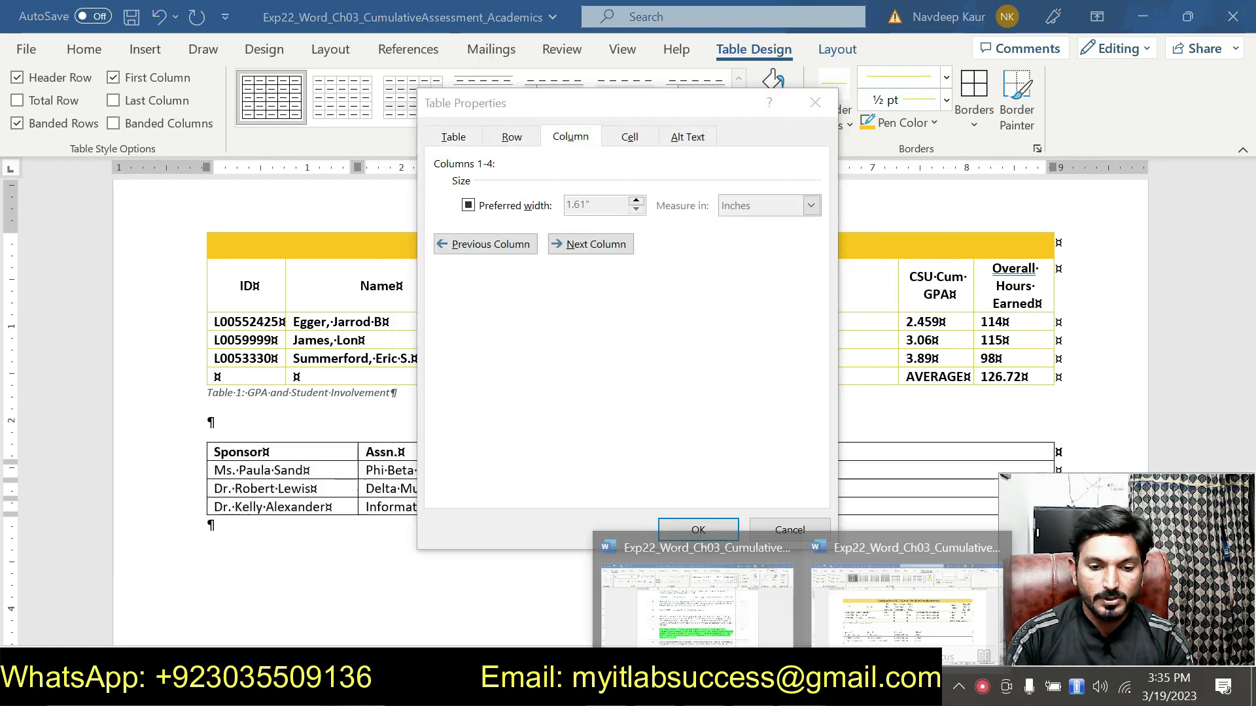
pyautogui.click(746, 599)
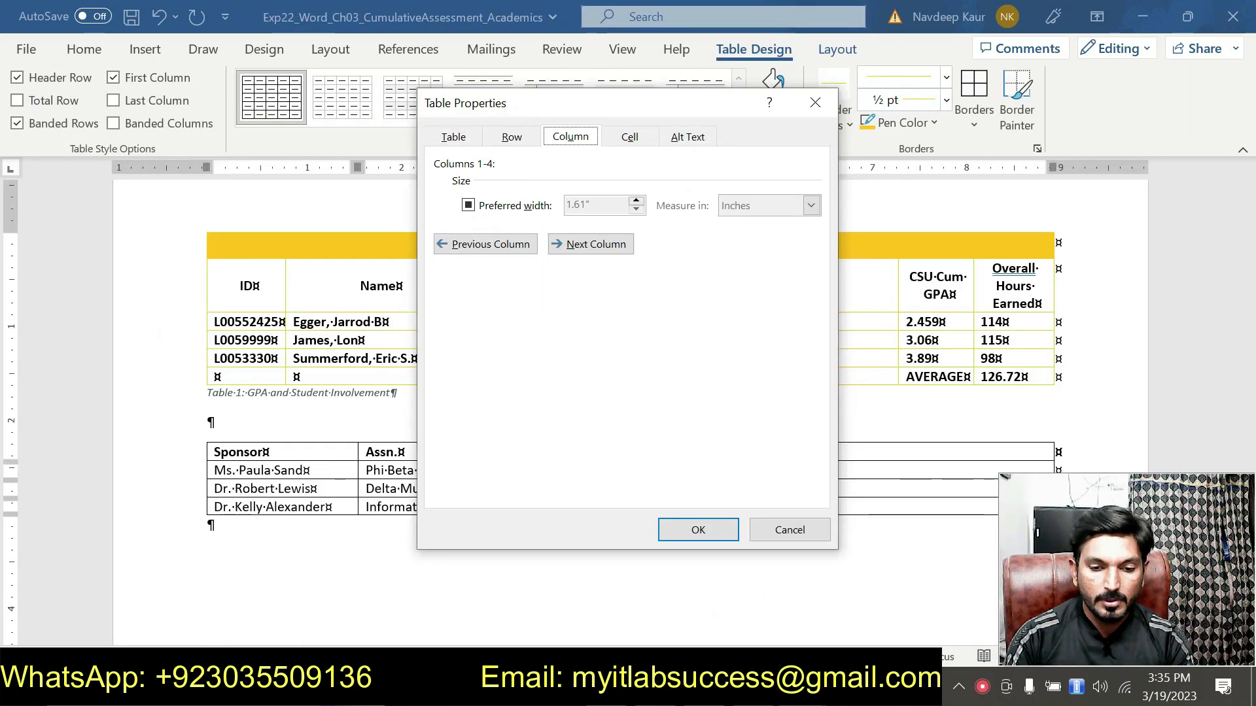
pyautogui.moveTo(791, 693)
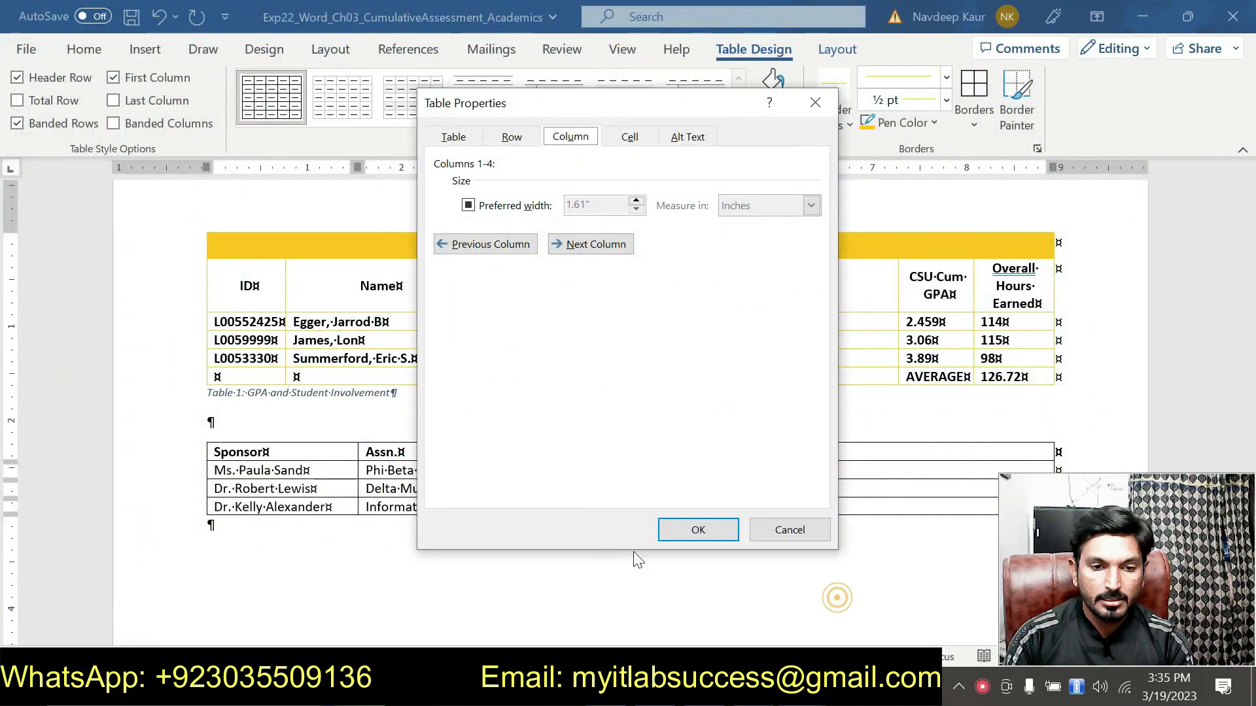
pyautogui.click(471, 209)
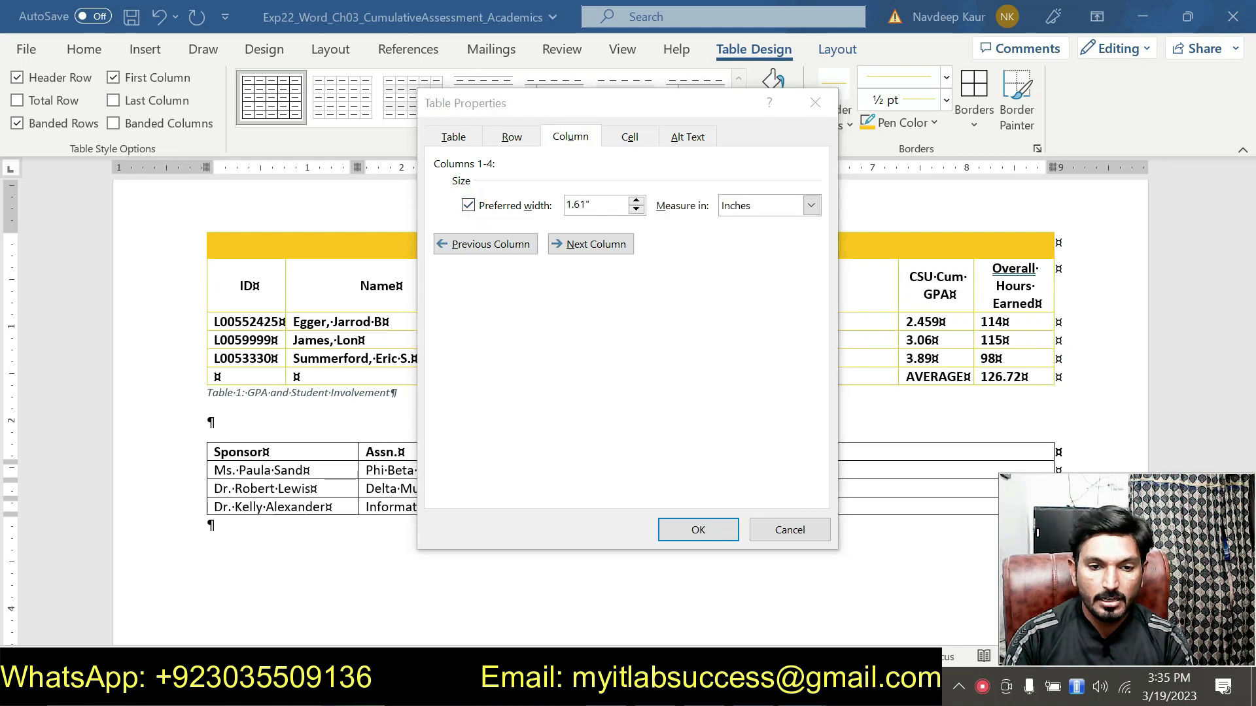
pyautogui.moveTo(712, 626)
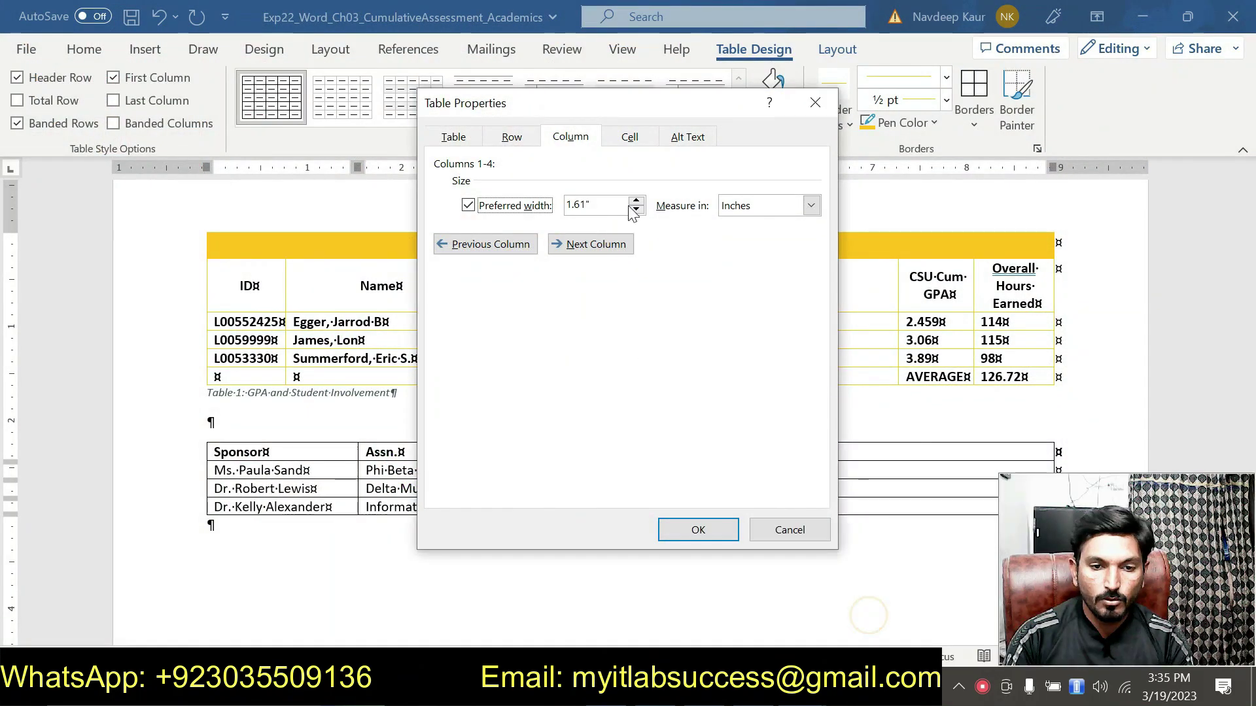
pyautogui.click(637, 202)
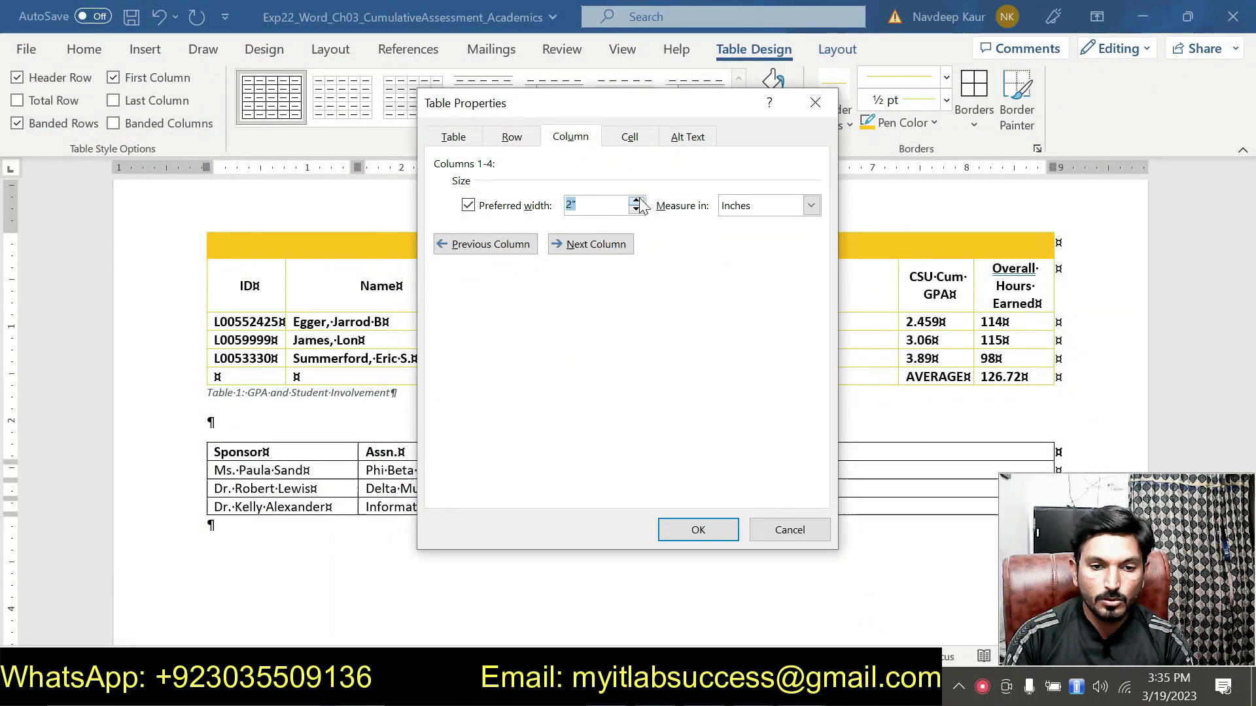
pyautogui.click(802, 687)
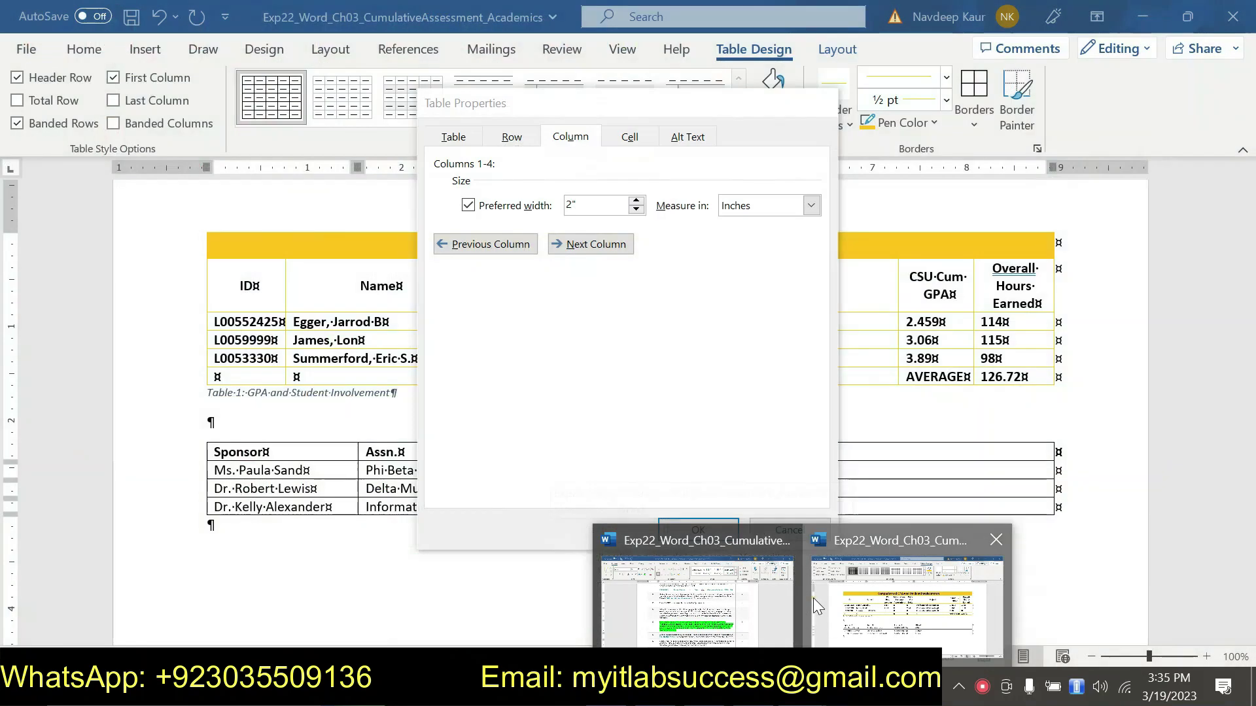
pyautogui.click(813, 598)
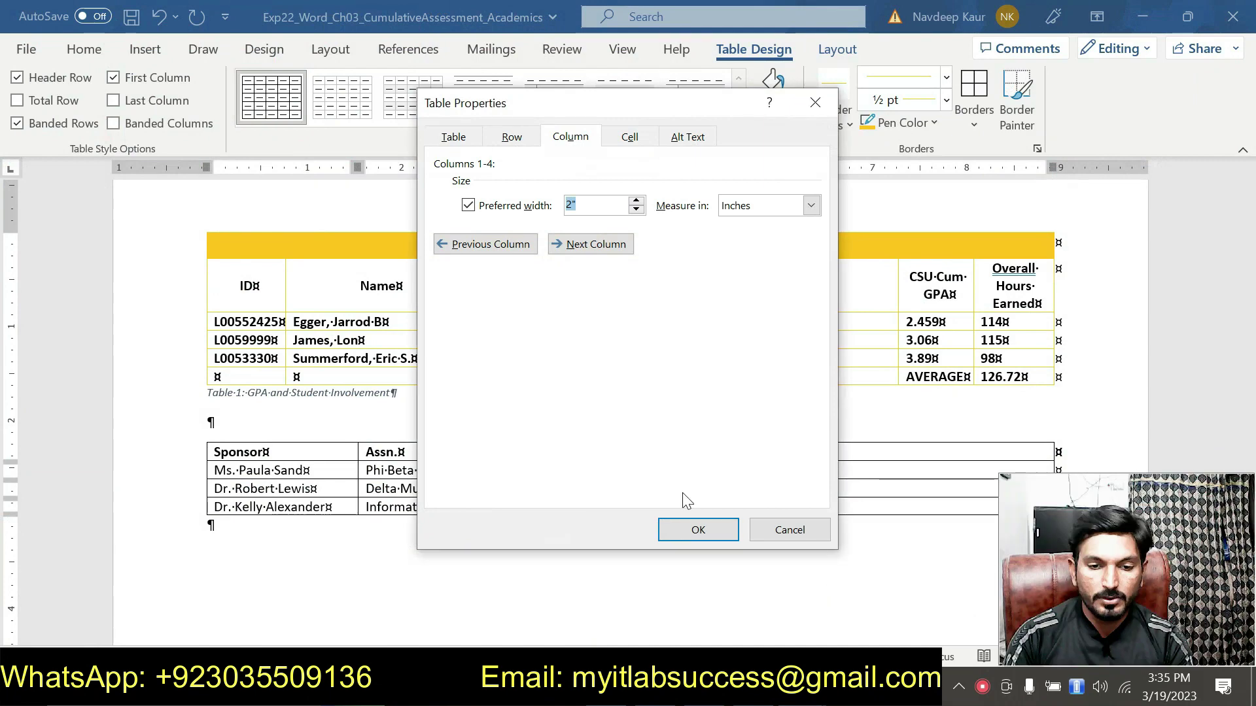
pyautogui.click(699, 531)
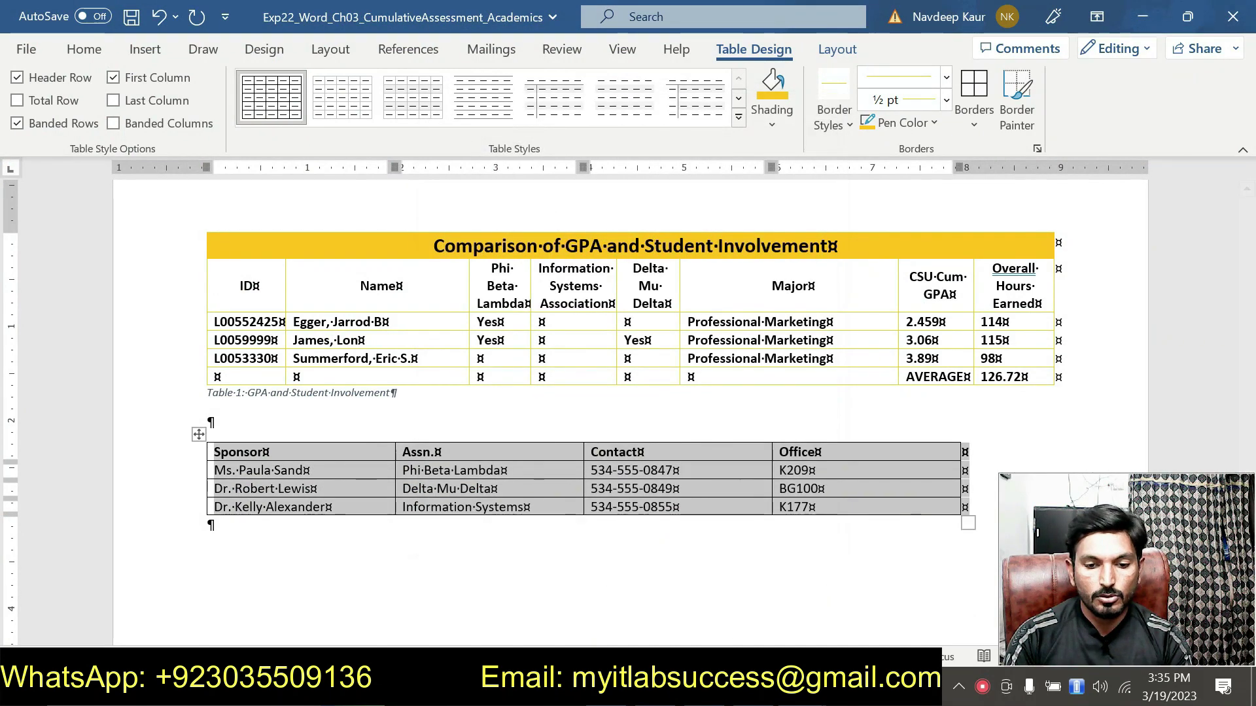
# - Check the step 15 instruction, and apply the Grid Table 4 - Accent 4 design to the whole sponsors table in the Academics document
pyautogui.click(672, 591)
pyautogui.click(700, 576)
pyautogui.scroll(-3, 628, 393)
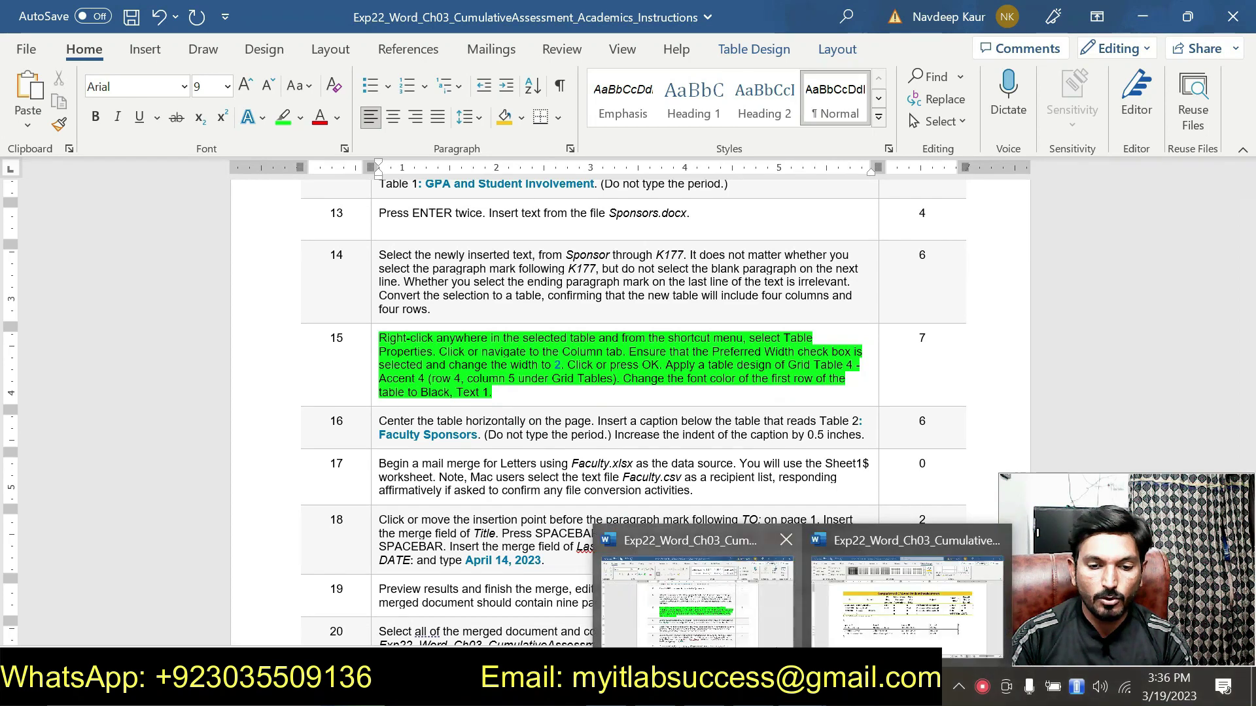
pyautogui.click(906, 605)
pyautogui.click(198, 434)
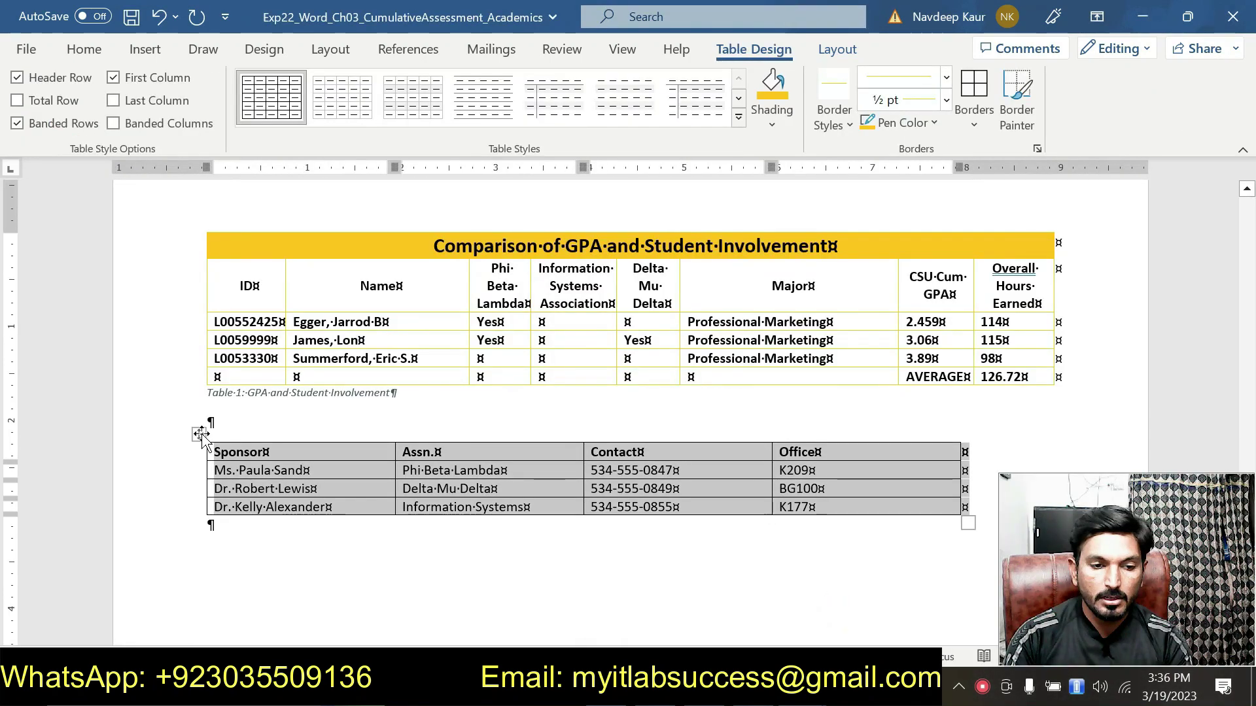
pyautogui.click(739, 118)
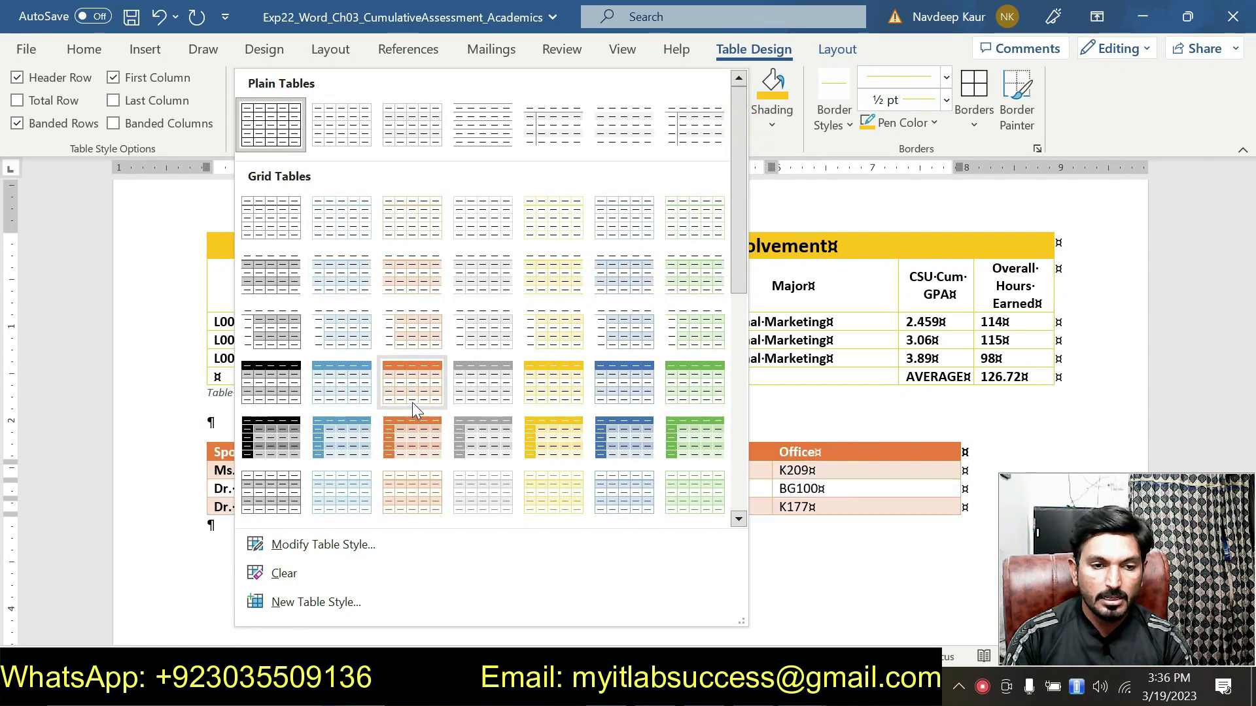
pyautogui.click(566, 393)
pyautogui.click(802, 686)
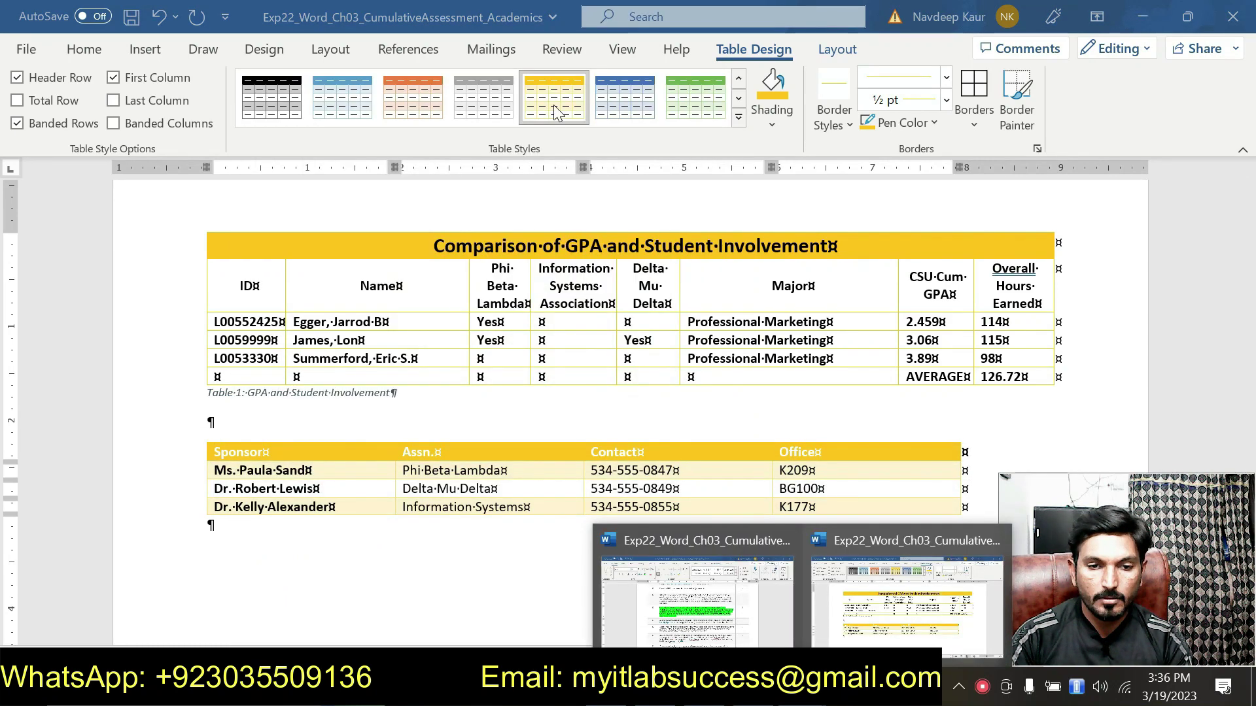
pyautogui.click(570, 114)
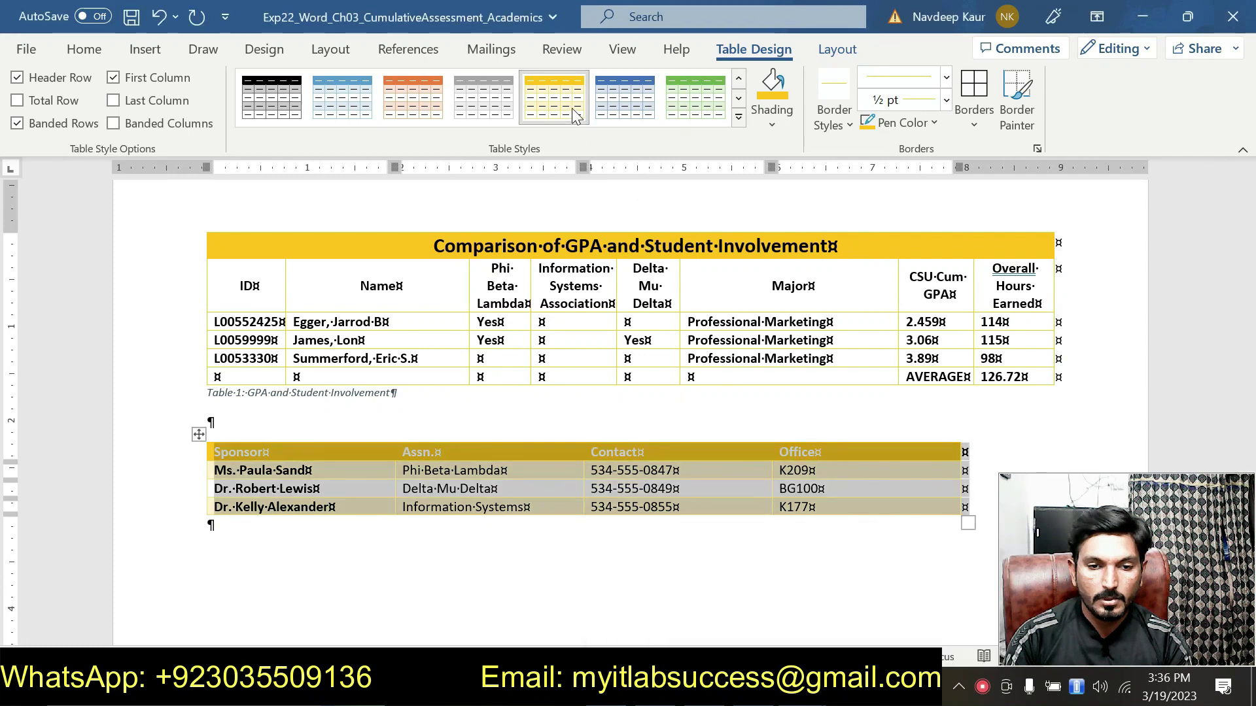
# - Recheck step 15, and change the font color of the sponsors table's first row to Black, Text 1
pyautogui.click(801, 687)
pyautogui.click(713, 582)
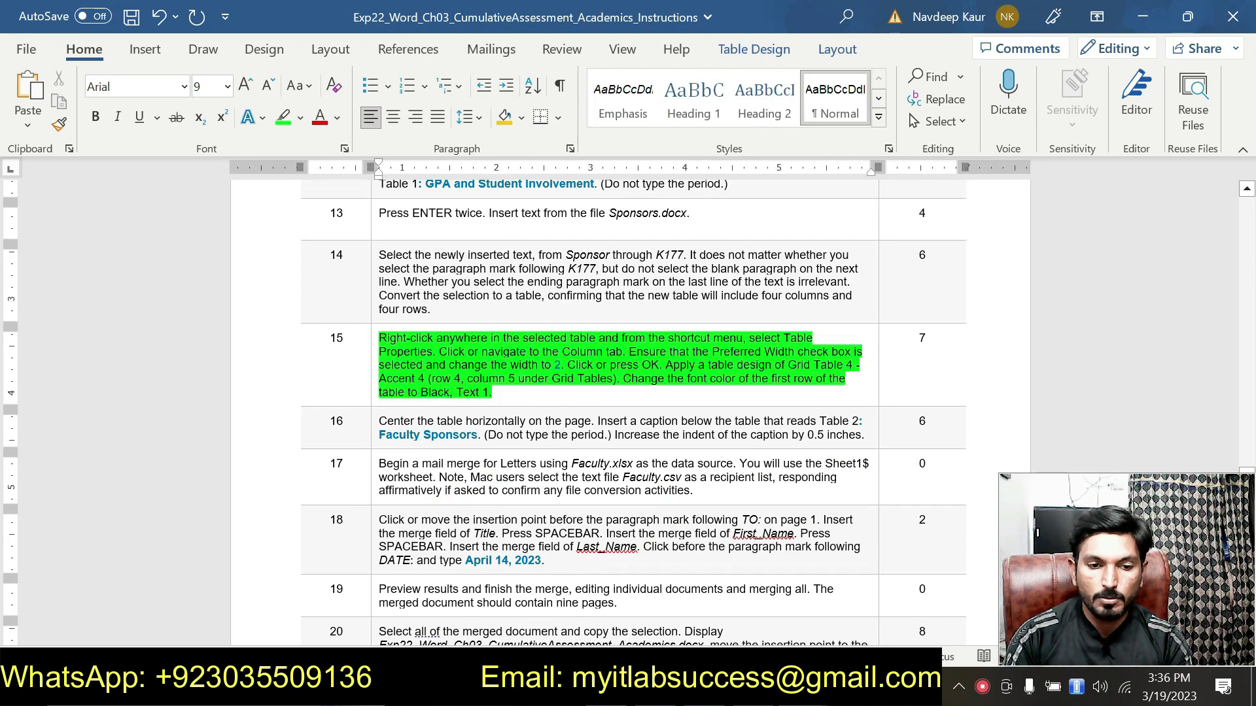
pyautogui.moveTo(802, 687)
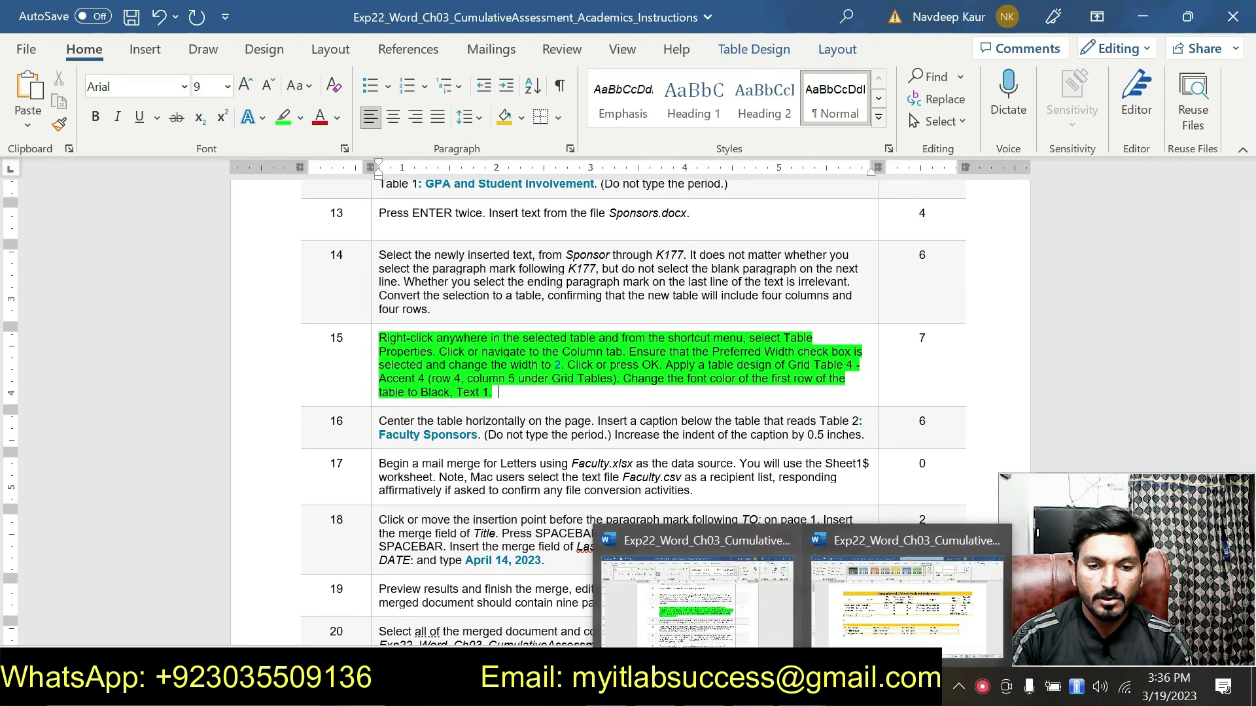
pyautogui.click(861, 596)
pyautogui.moveTo(862, 450); pyautogui.dragTo(249, 452)
pyautogui.click(110, 60)
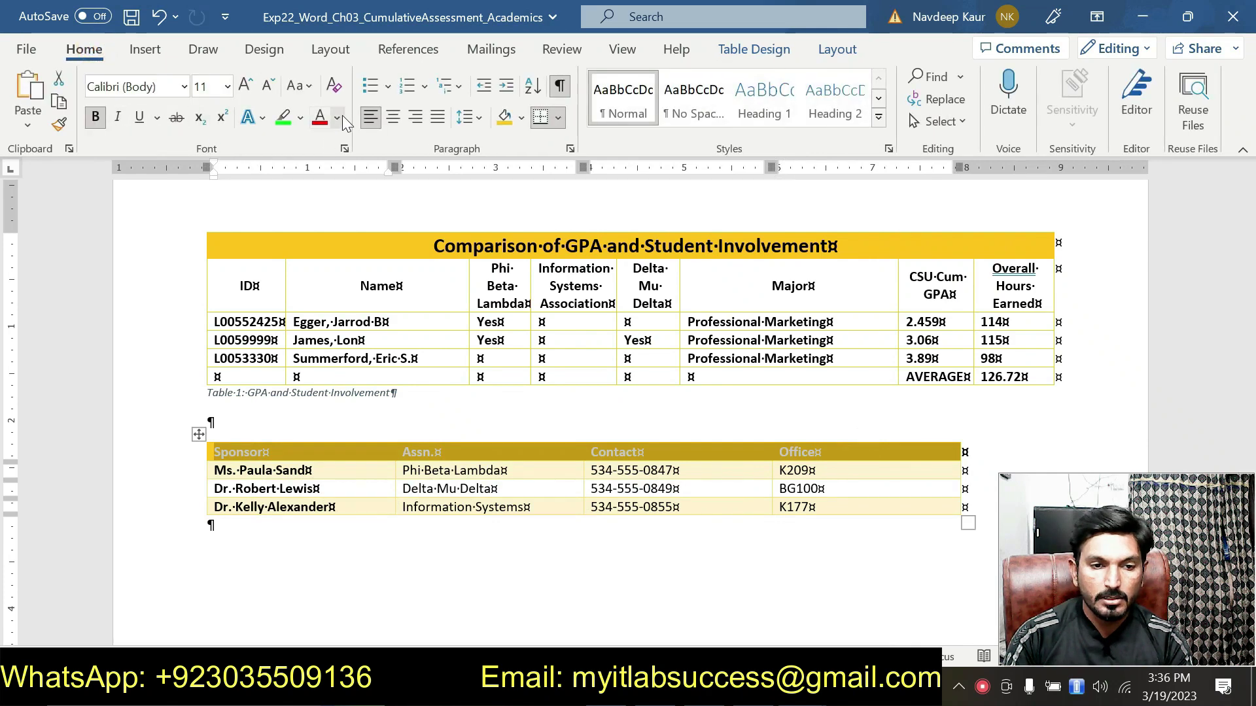
pyautogui.click(340, 116)
pyautogui.click(336, 197)
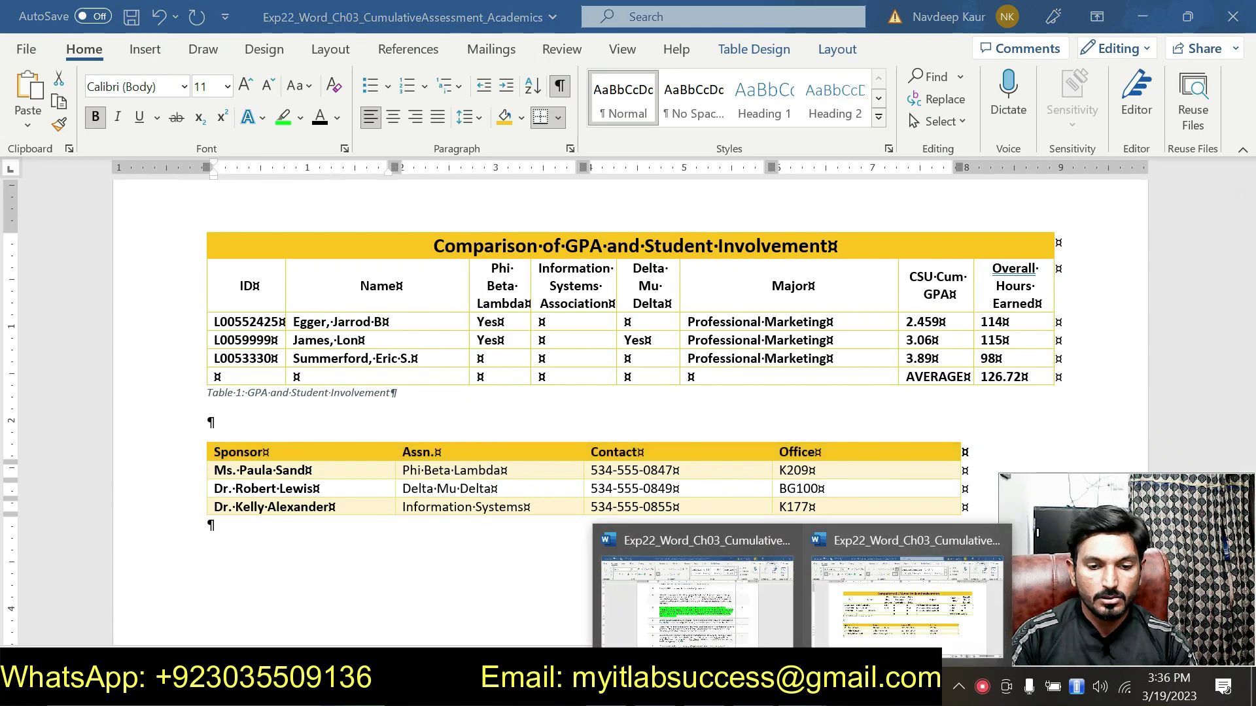
# - Return to the Instructions document and remove the green highlighting from the step 15 text
pyautogui.click(709, 614)
pyautogui.click(518, 393)
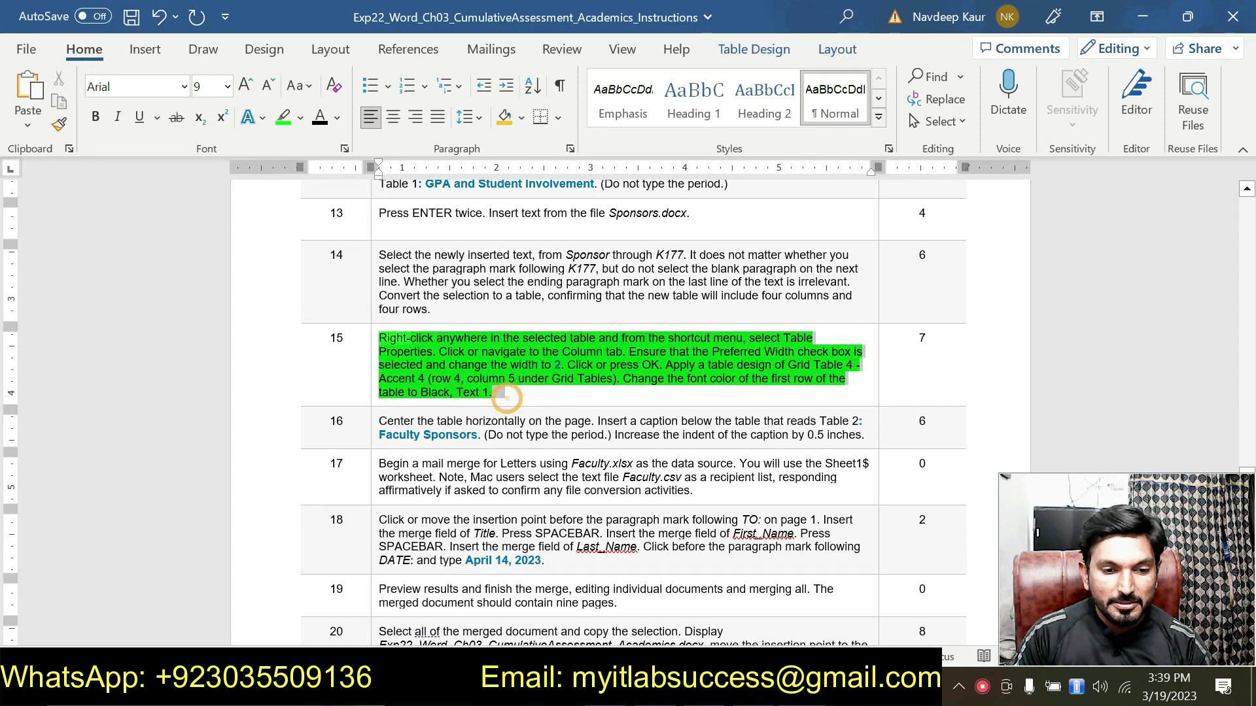
pyautogui.click(467, 299)
# - Highlight the step 16 instruction text in green and select its caption text "Faculty Sponsors"
pyautogui.moveTo(386, 424); pyautogui.dragTo(412, 437)
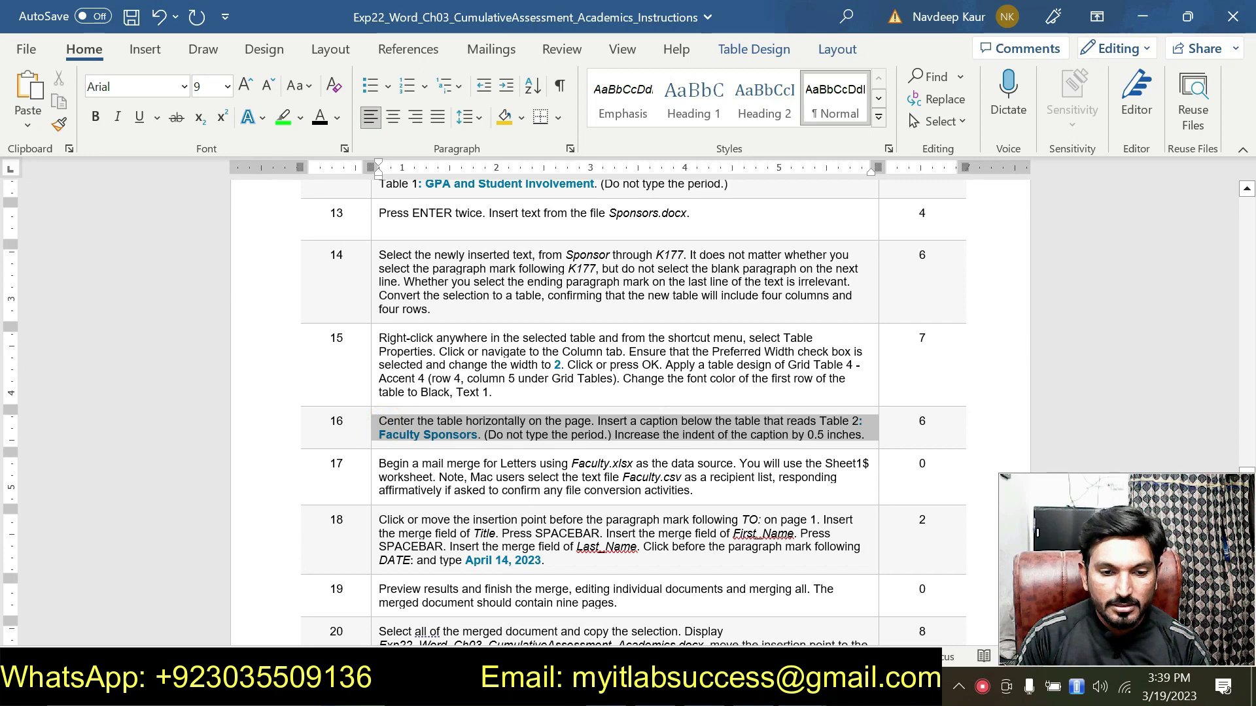
pyautogui.click(837, 399)
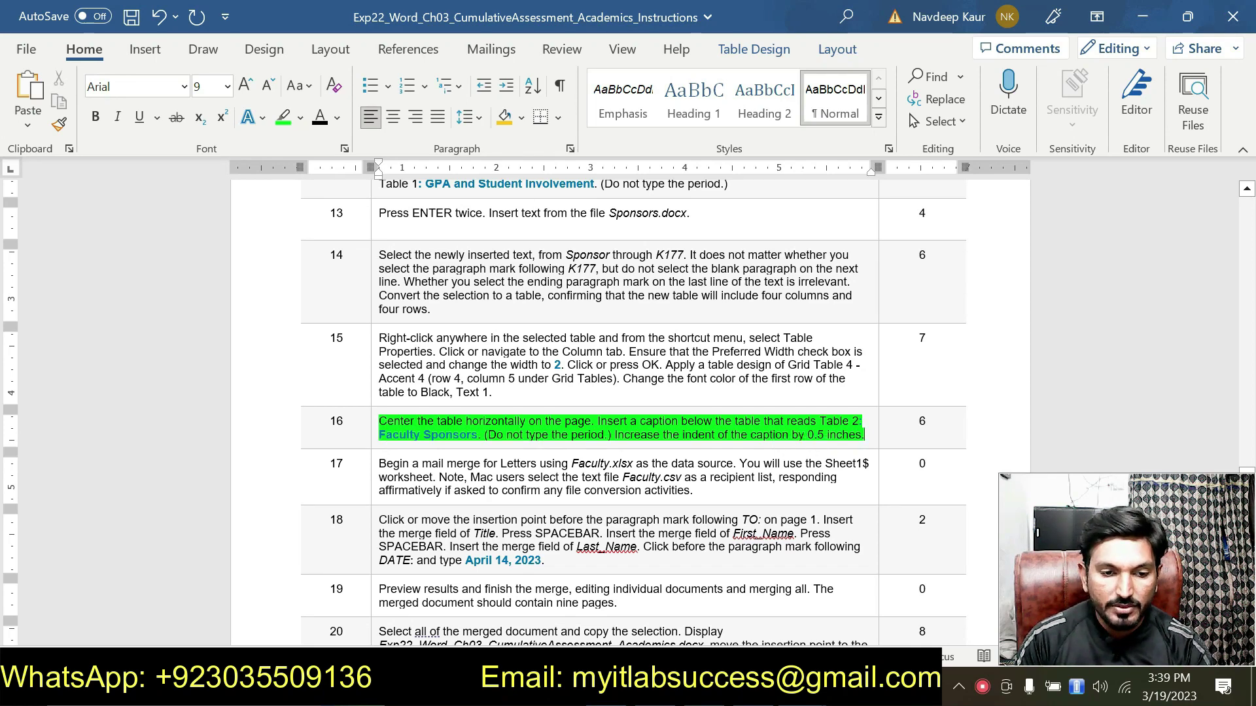
pyautogui.moveTo(380, 433); pyautogui.dragTo(477, 434)
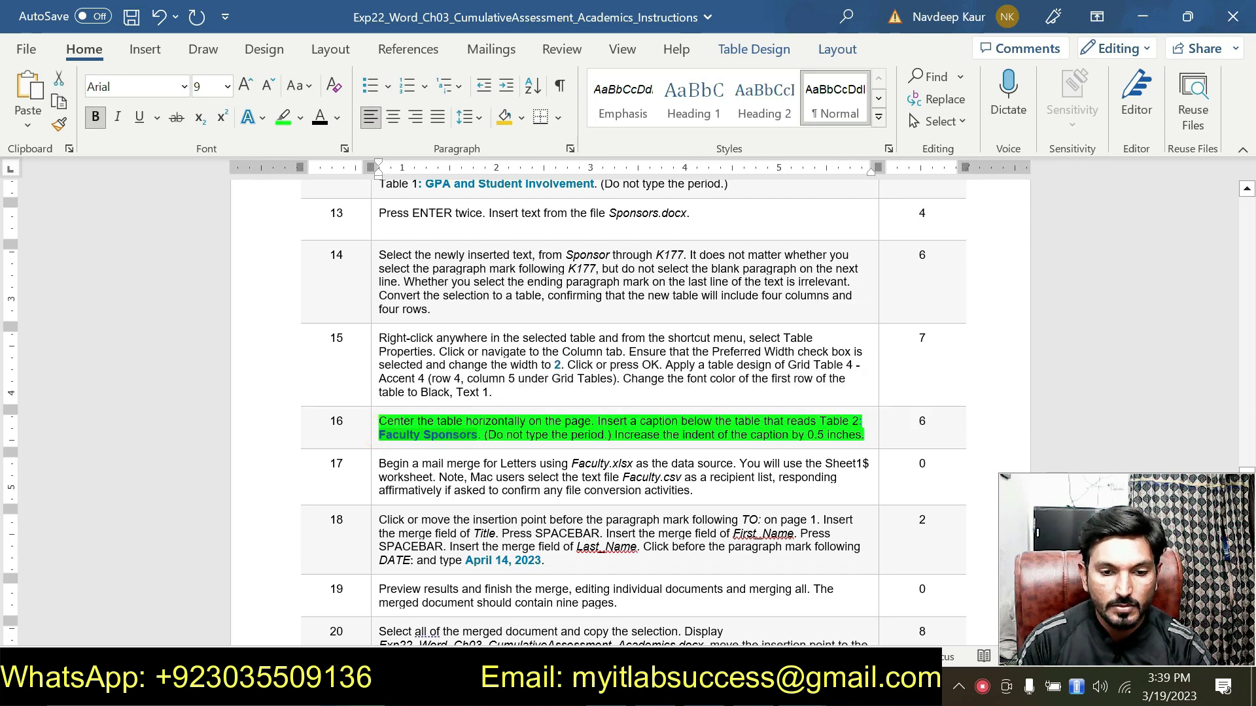
# - In the Academics document, center the whole sponsors table horizontally on the page
pyautogui.moveTo(802, 689)
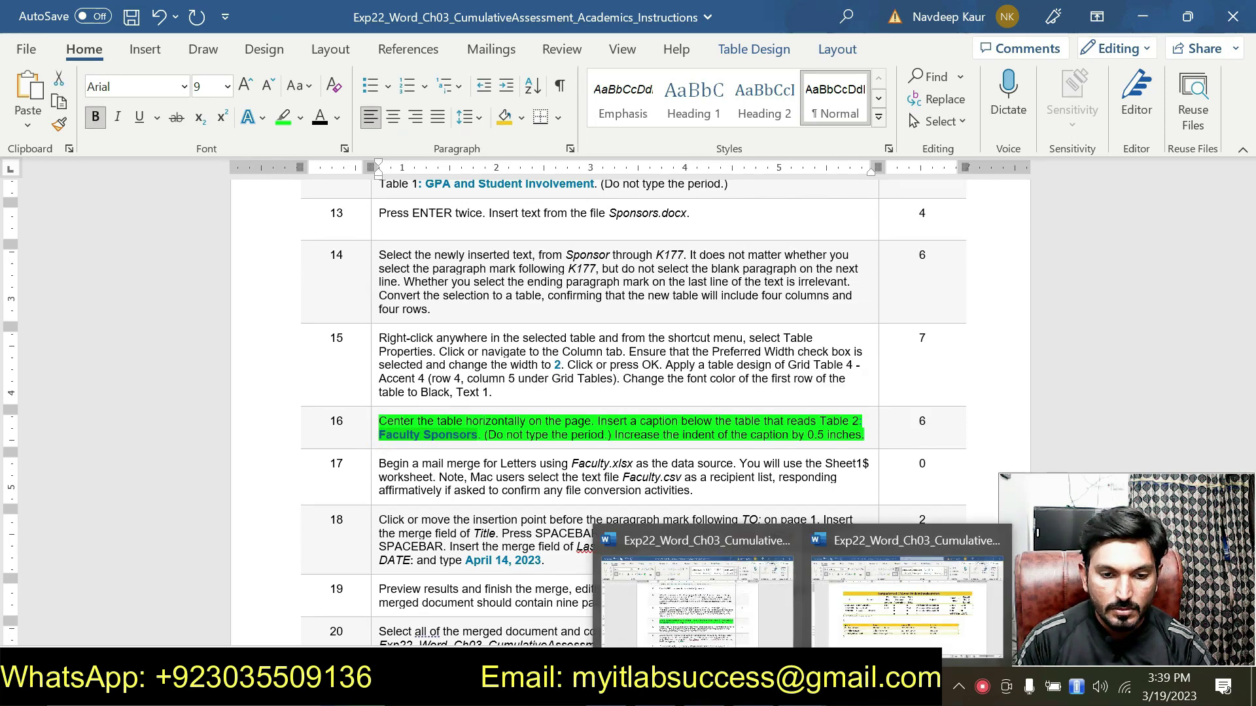
pyautogui.click(906, 601)
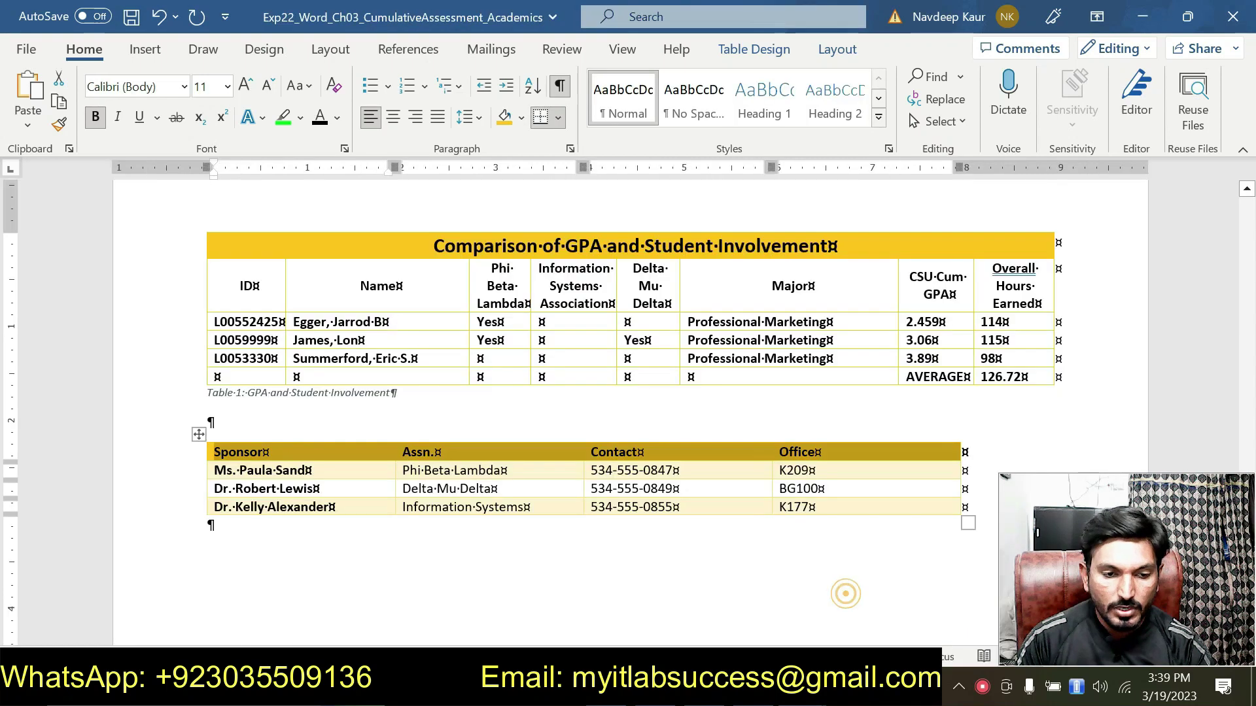
pyautogui.click(198, 435)
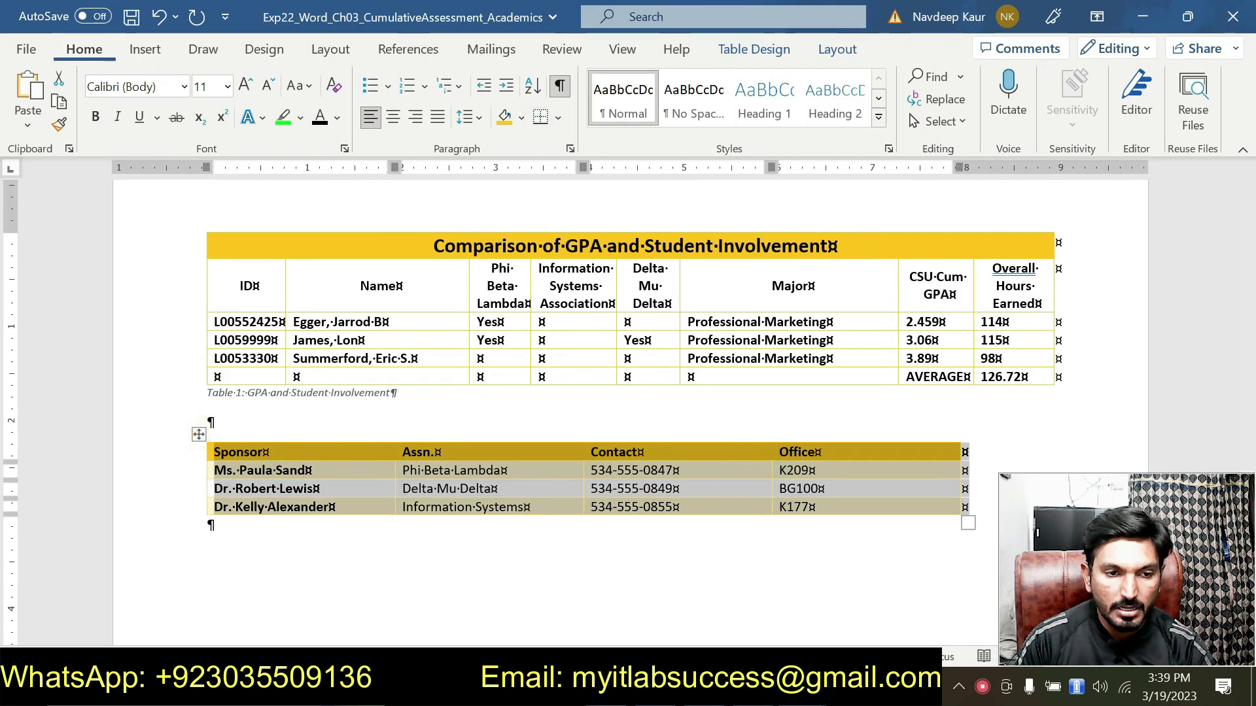
pyautogui.click(393, 116)
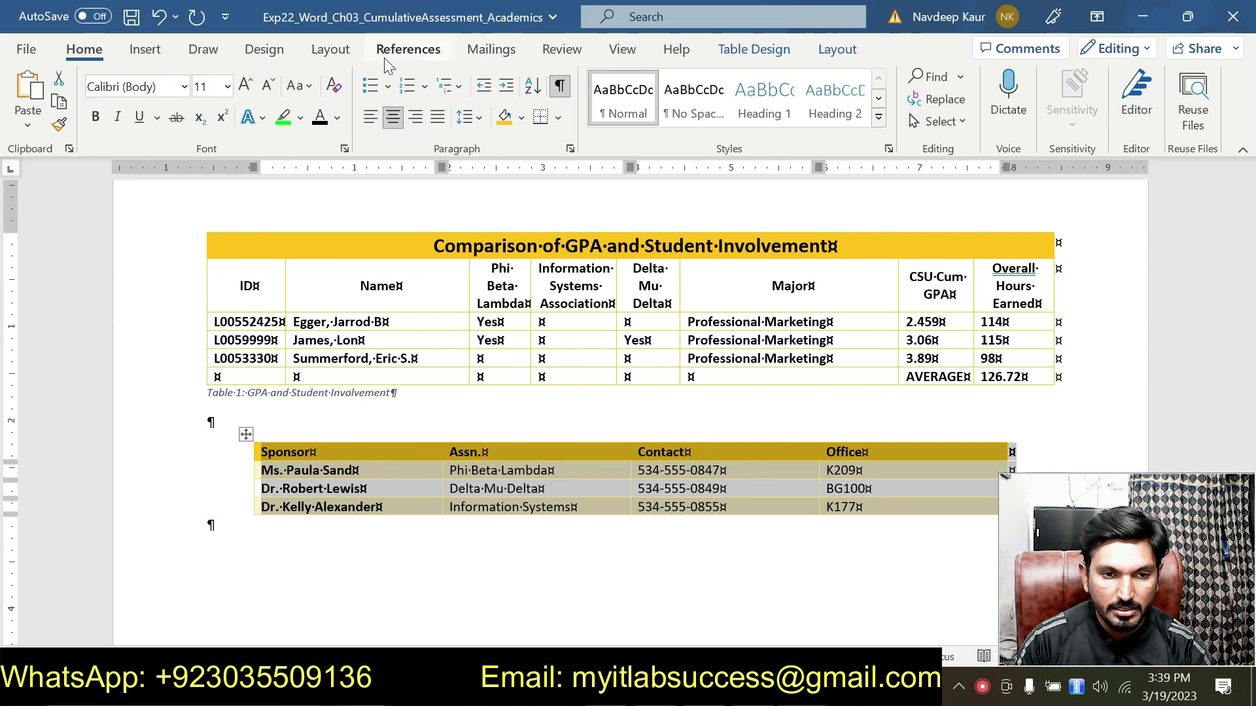
# - Insert the caption "Table 2: Faculty Sponsors" below the sponsors table
pyautogui.click(431, 49)
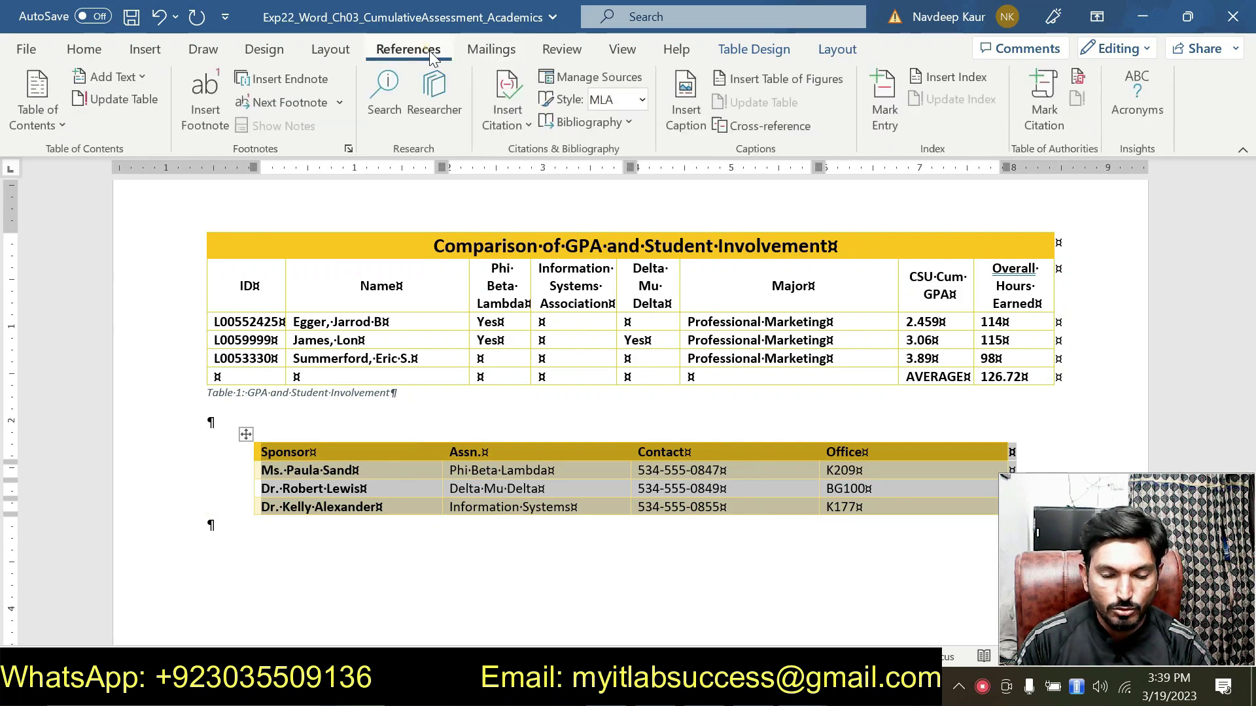
pyautogui.click(685, 111)
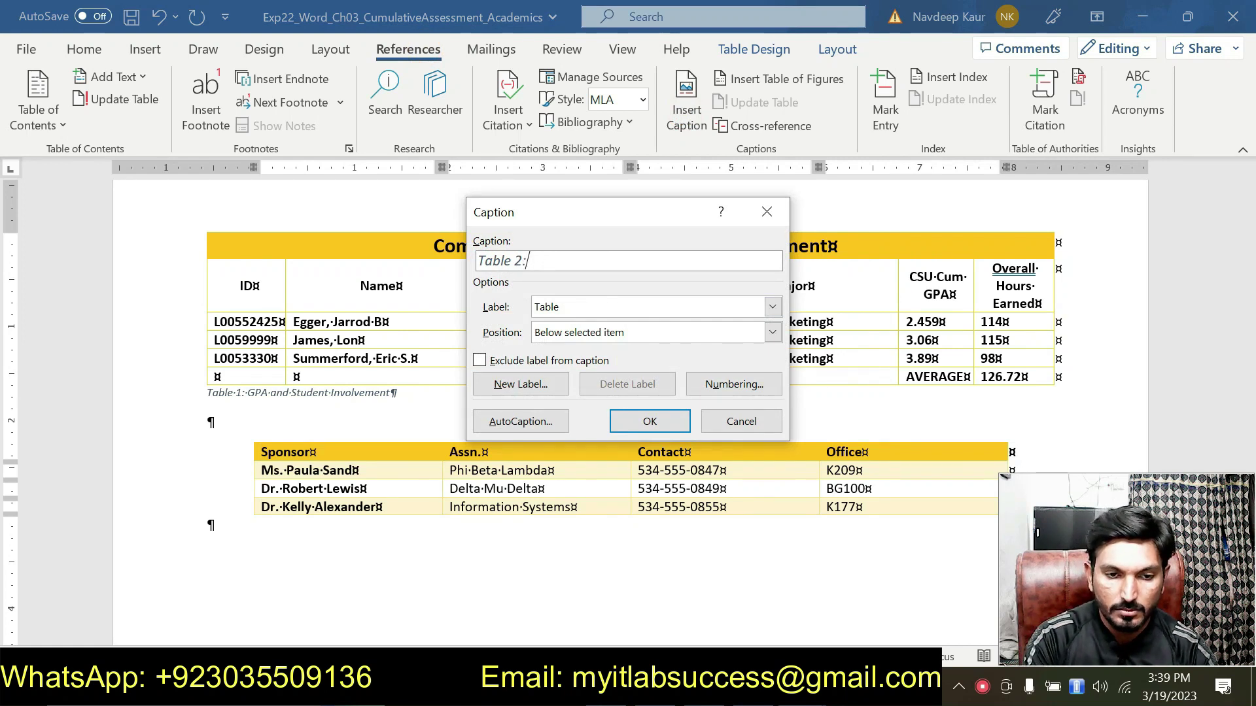
pyautogui.write(': Faculty Sponsors')
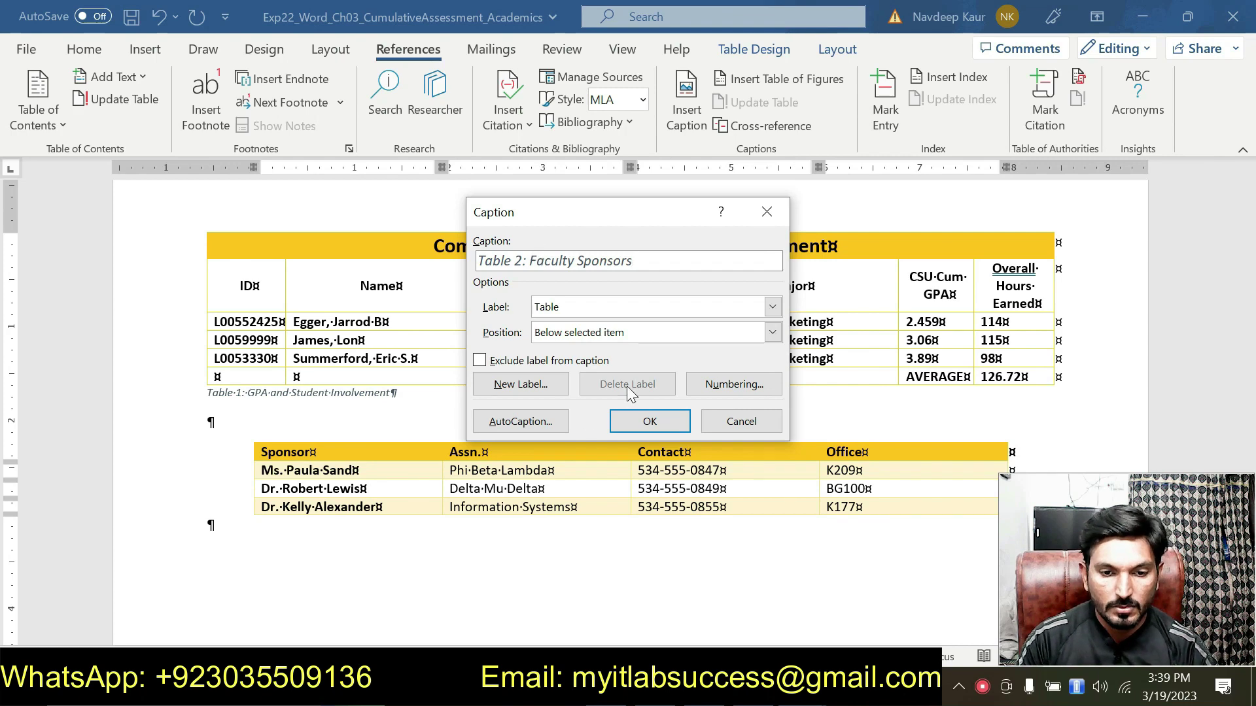
pyautogui.click(650, 422)
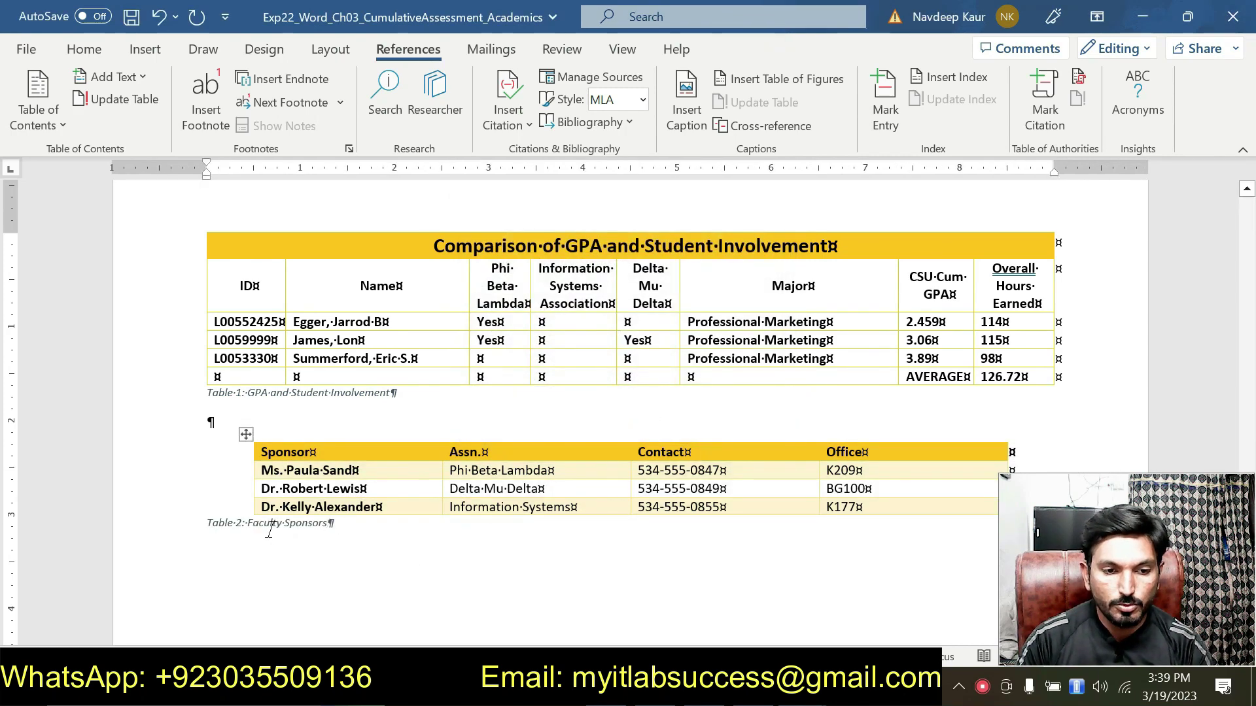
pyautogui.click(270, 528)
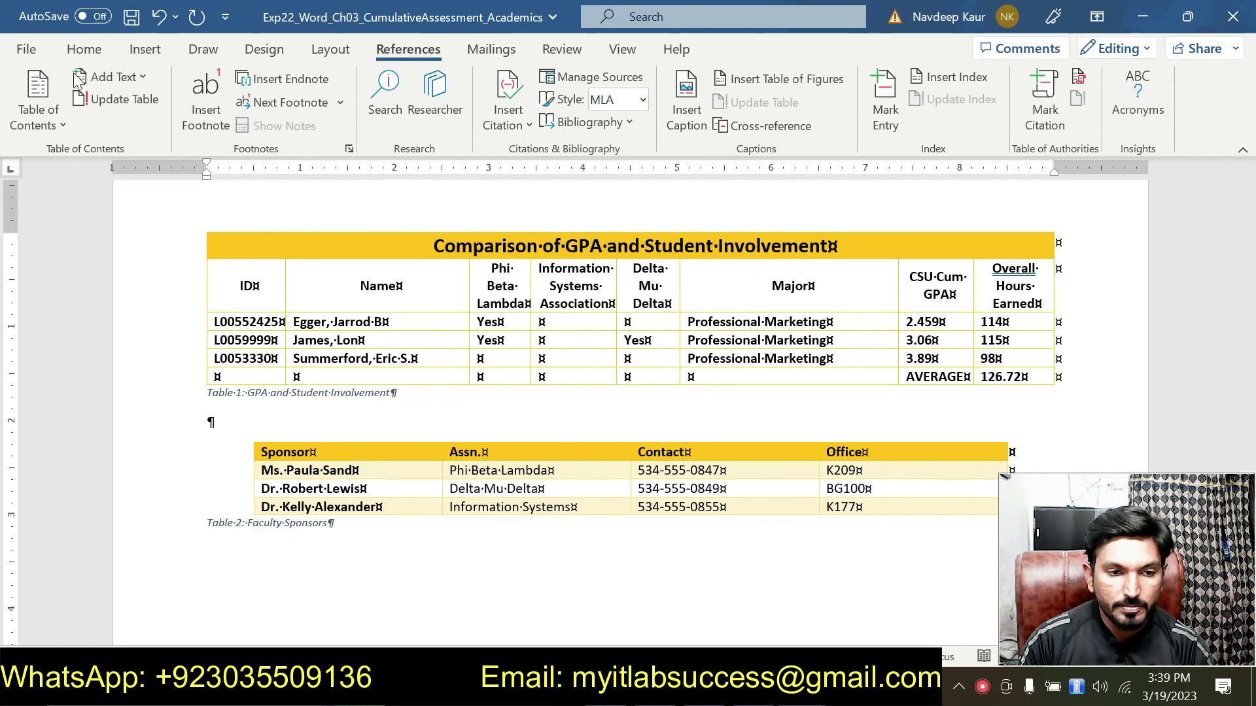
pyautogui.click(71, 51)
pyautogui.click(570, 149)
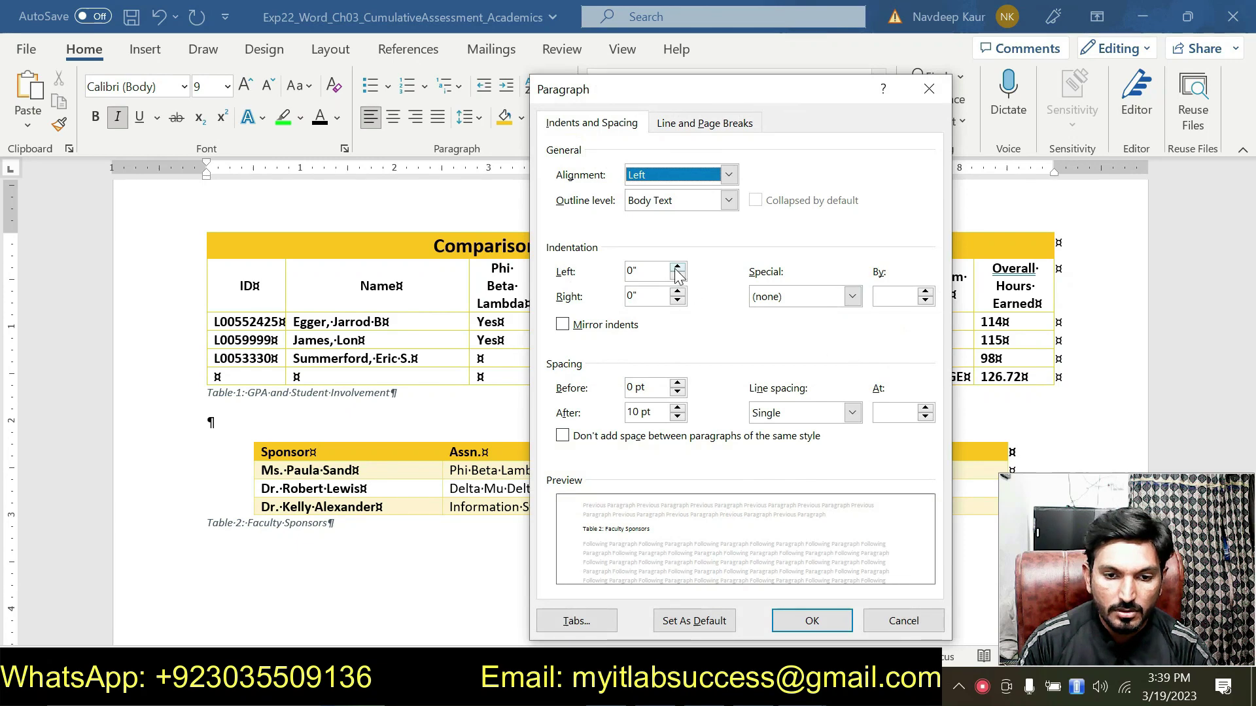
pyautogui.click(929, 89)
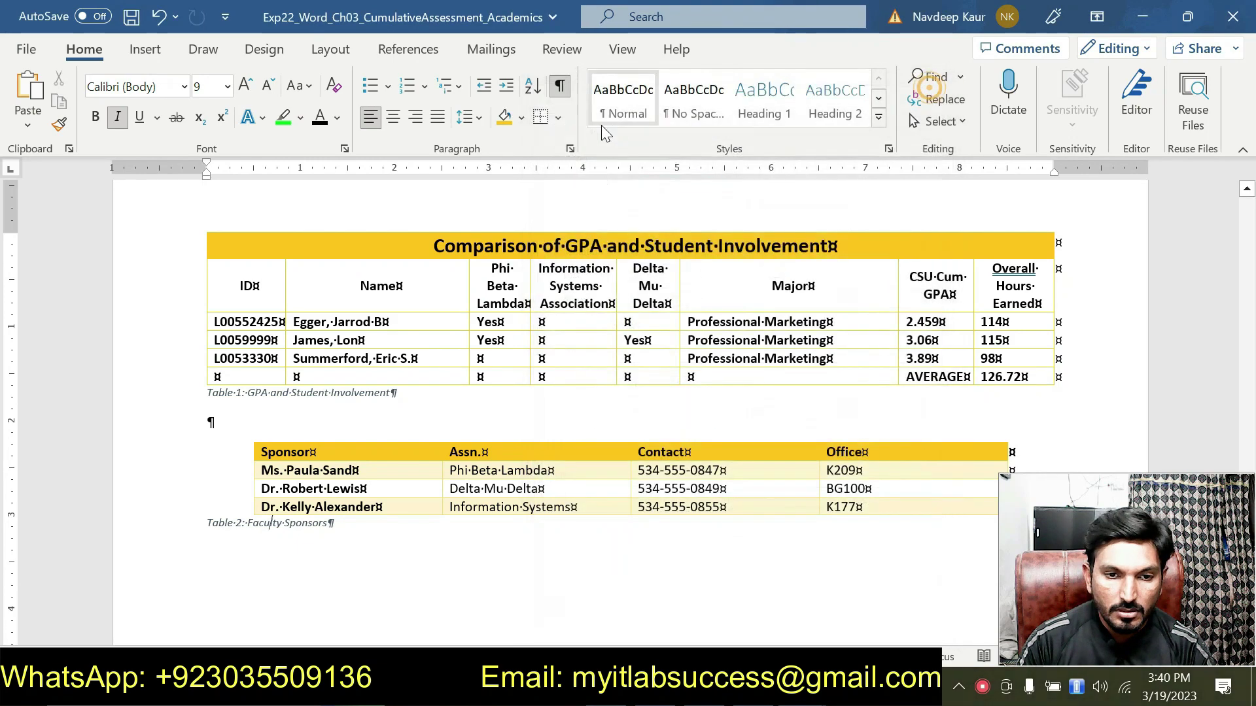
pyautogui.click(481, 90)
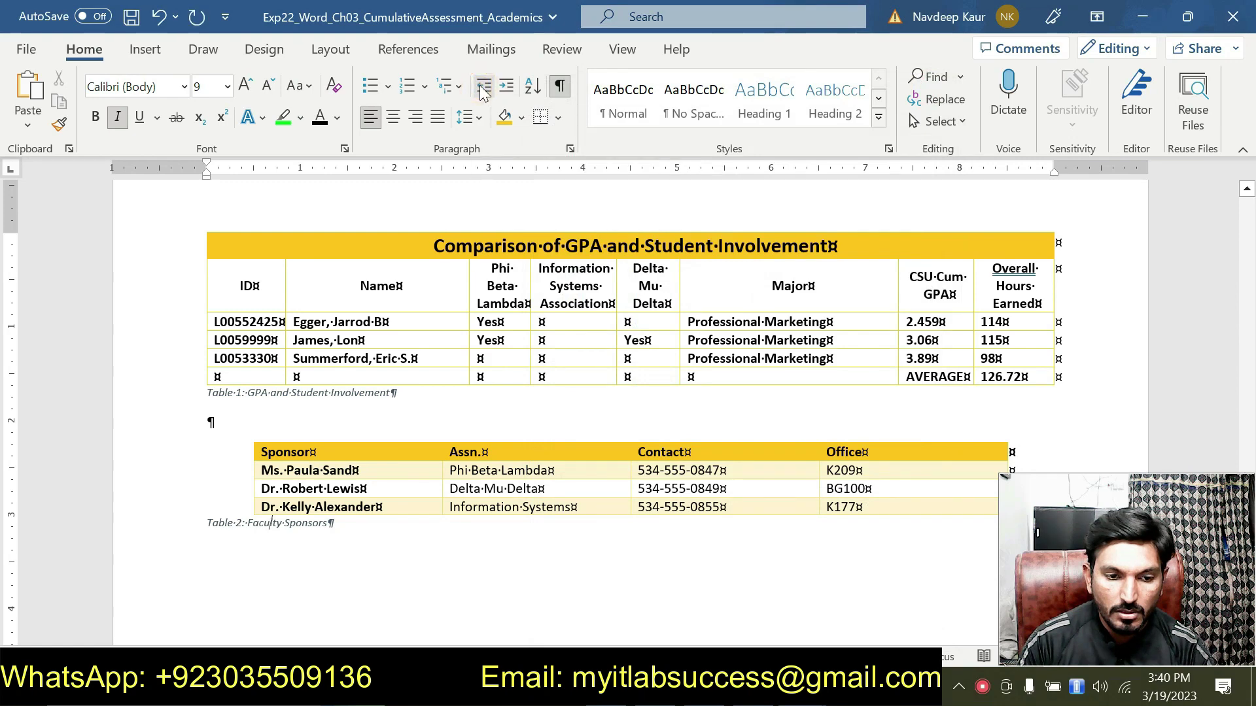
pyautogui.rightClick(486, 94)
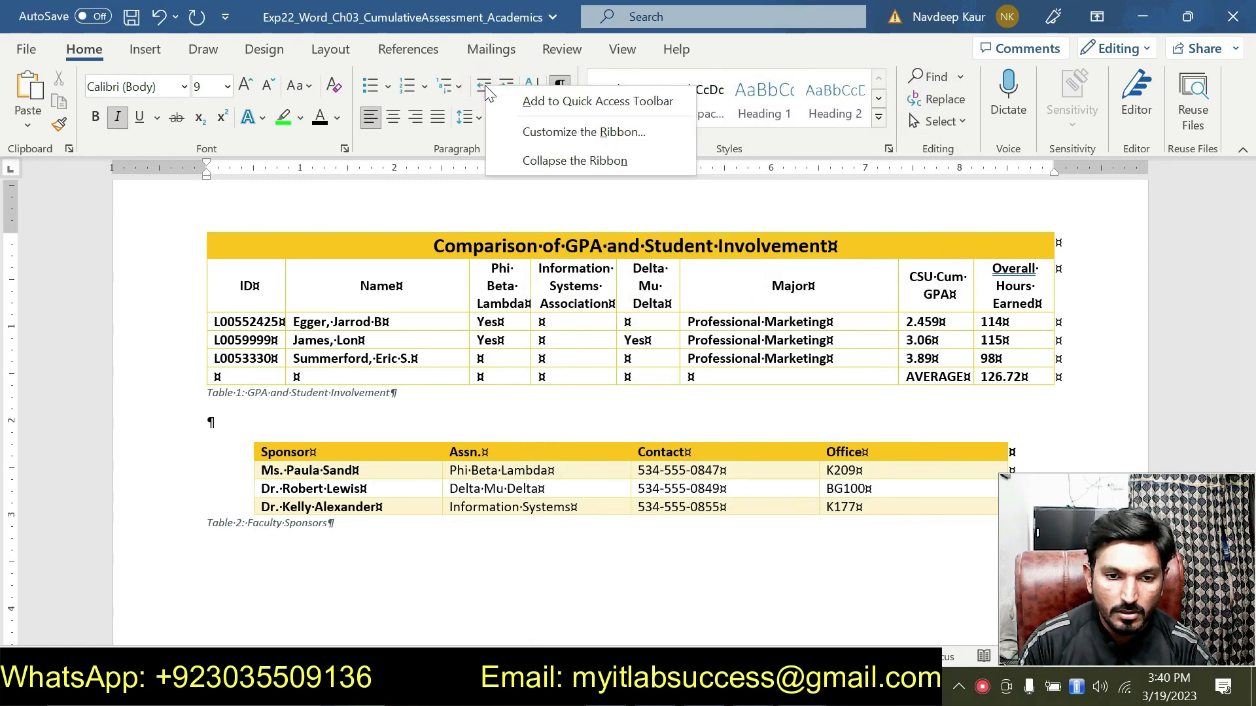
pyautogui.press('Escape')
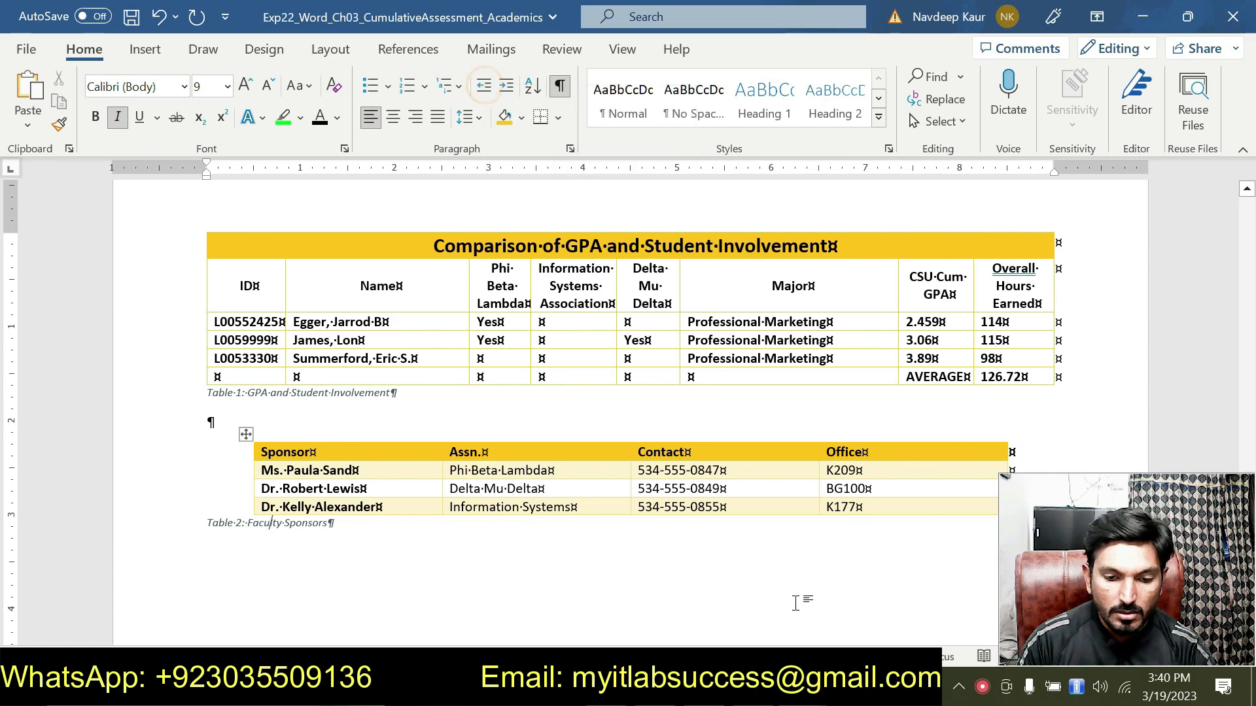
# - Recheck the step 16 instruction, and set the left indent of the sponsors table's caption to 0.5 inches in the Academics document
pyautogui.moveTo(801, 692)
pyautogui.click(697, 592)
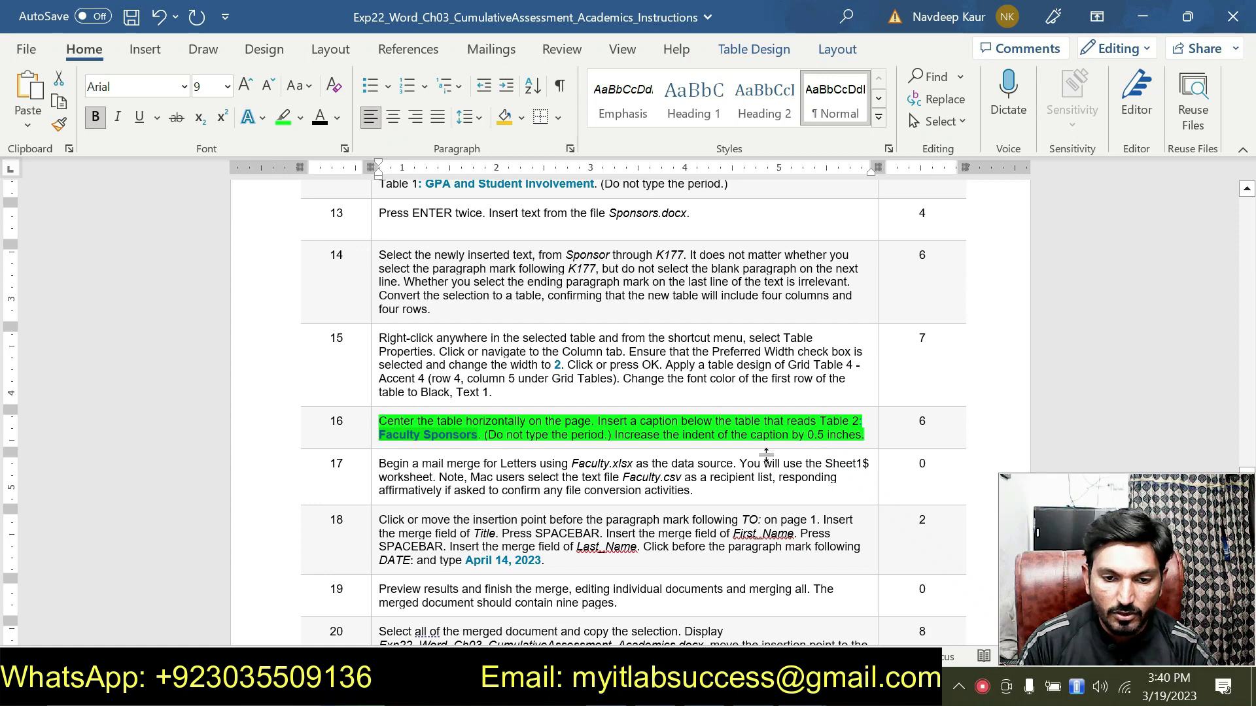
pyautogui.moveTo(802, 692)
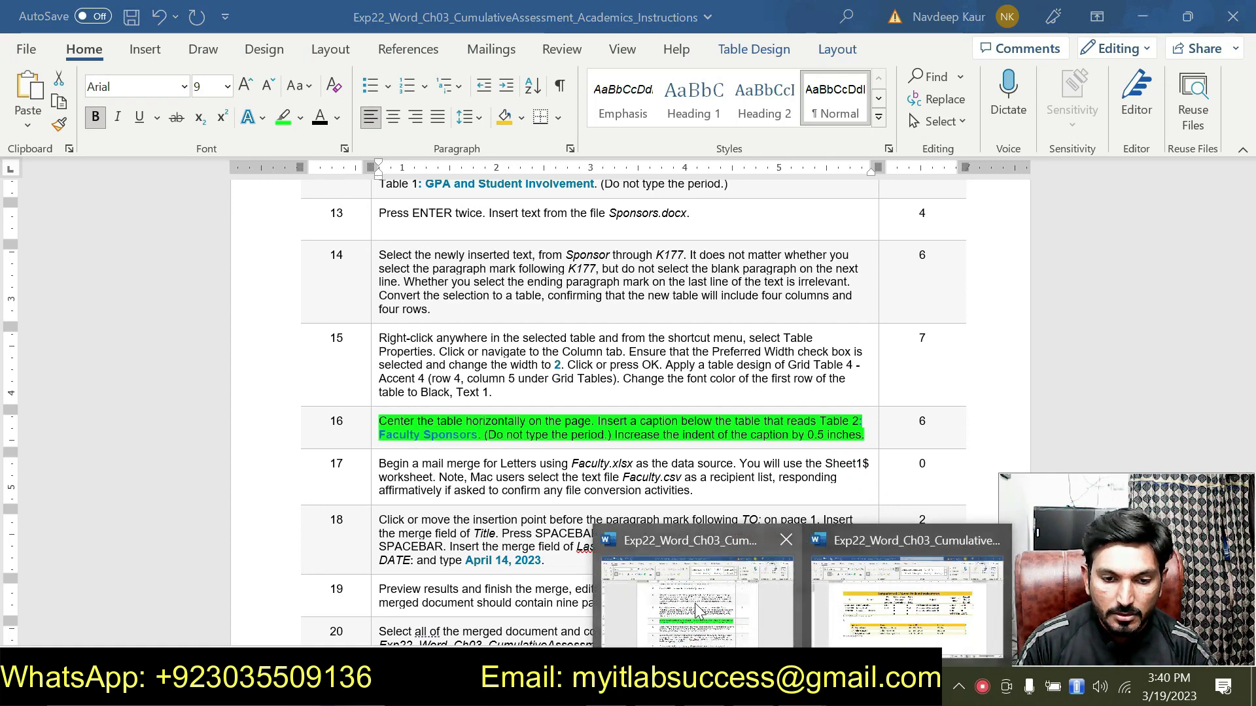
pyautogui.click(811, 595)
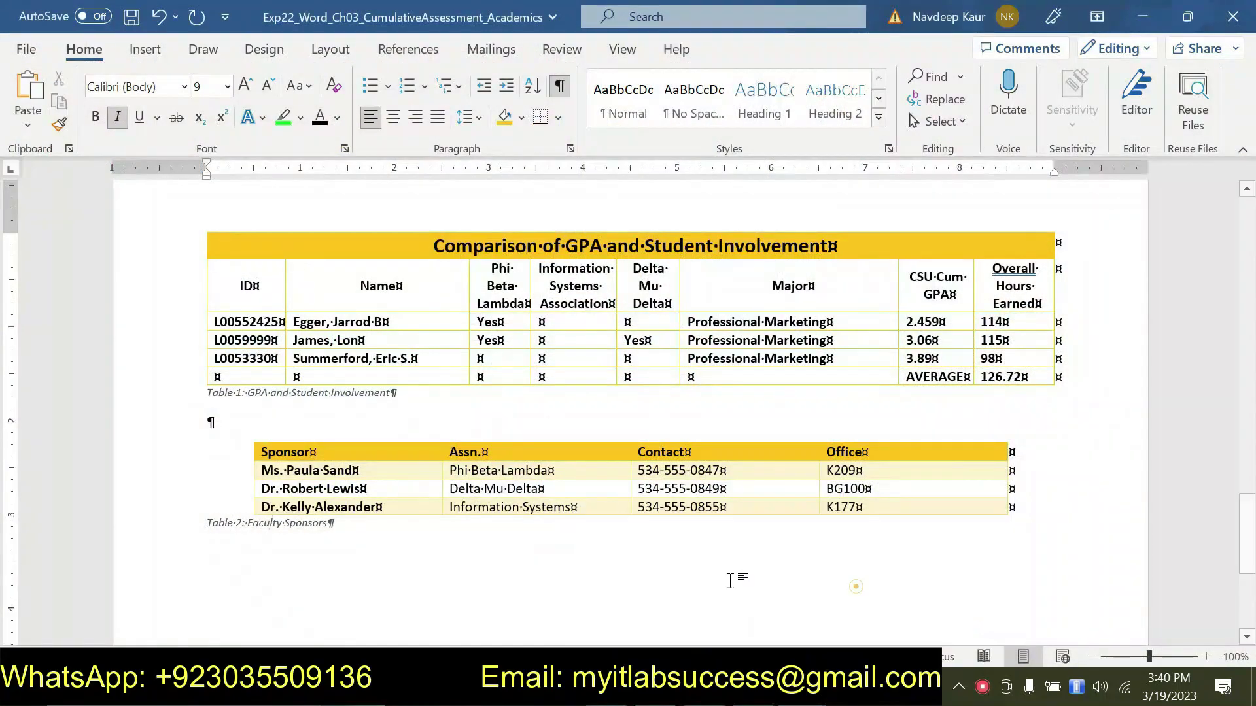
pyautogui.click(567, 149)
pyautogui.click(678, 267)
pyautogui.click(678, 267)
pyautogui.click(678, 267)
pyautogui.click(678, 267)
pyautogui.click(678, 267)
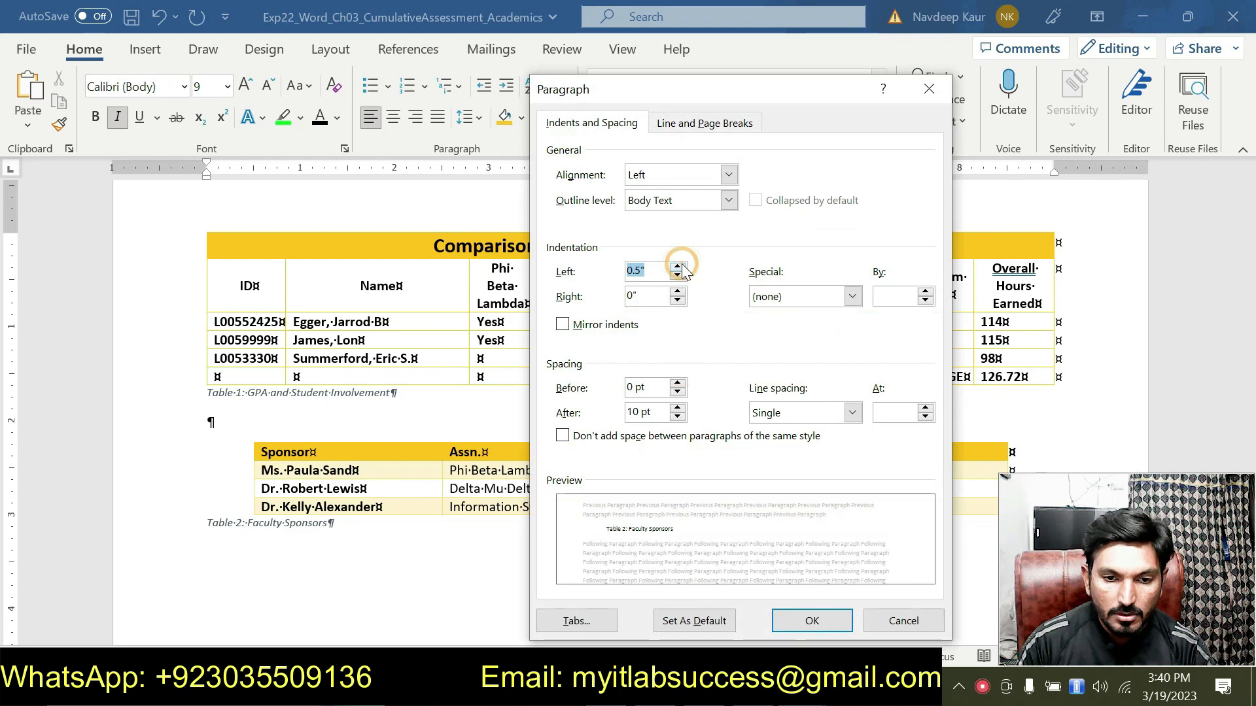
pyautogui.click(785, 628)
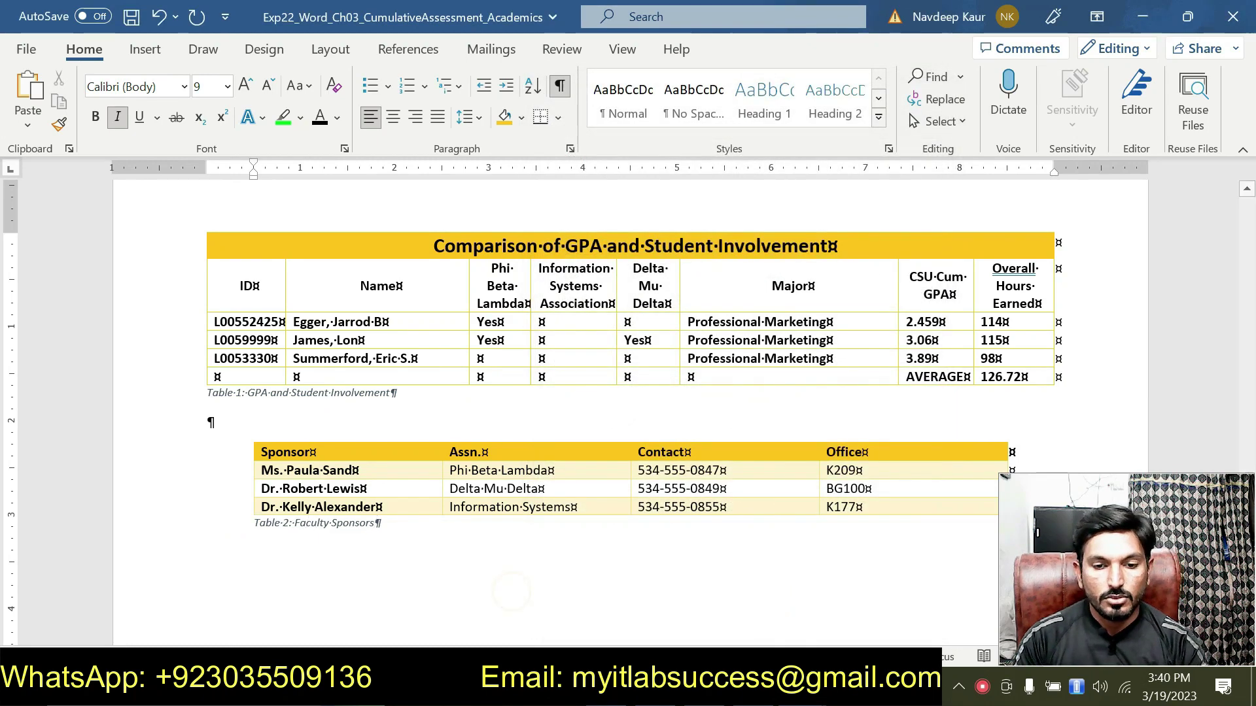
# - Return to the Instructions document and remove the green highlighting from the step 16 text
pyautogui.moveTo(806, 687)
pyautogui.click(726, 625)
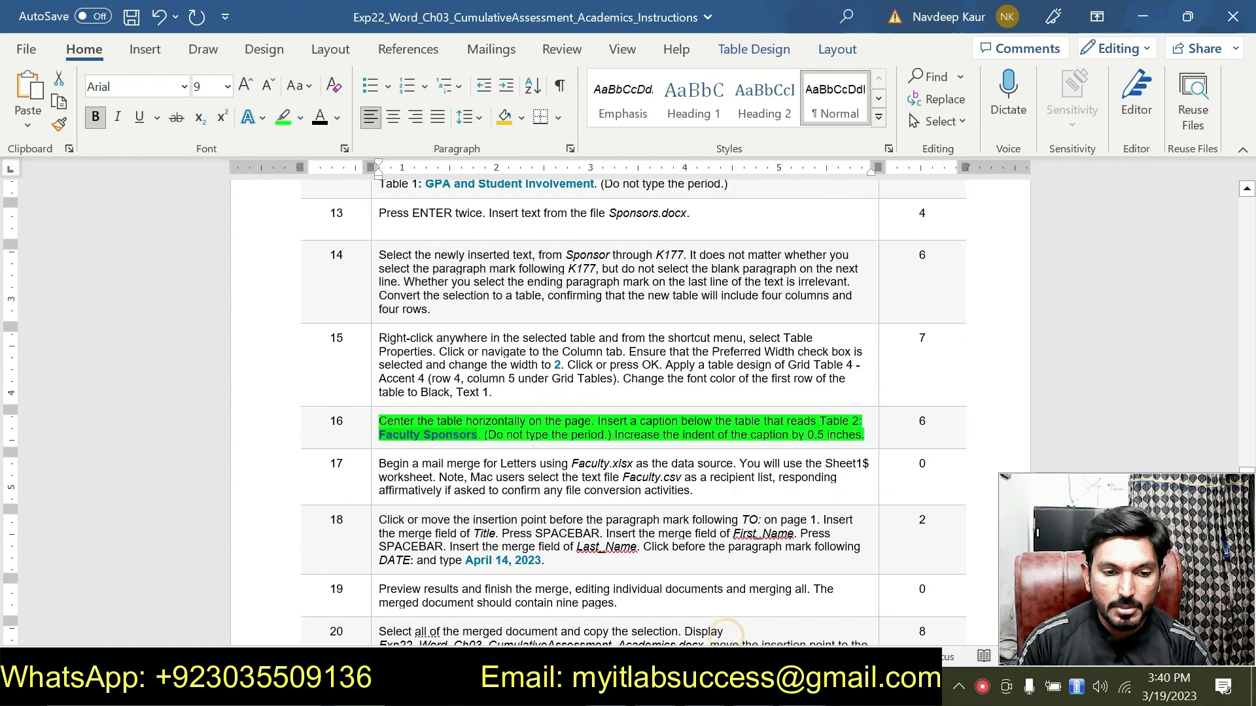
pyautogui.moveTo(865, 436); pyautogui.dragTo(379, 420)
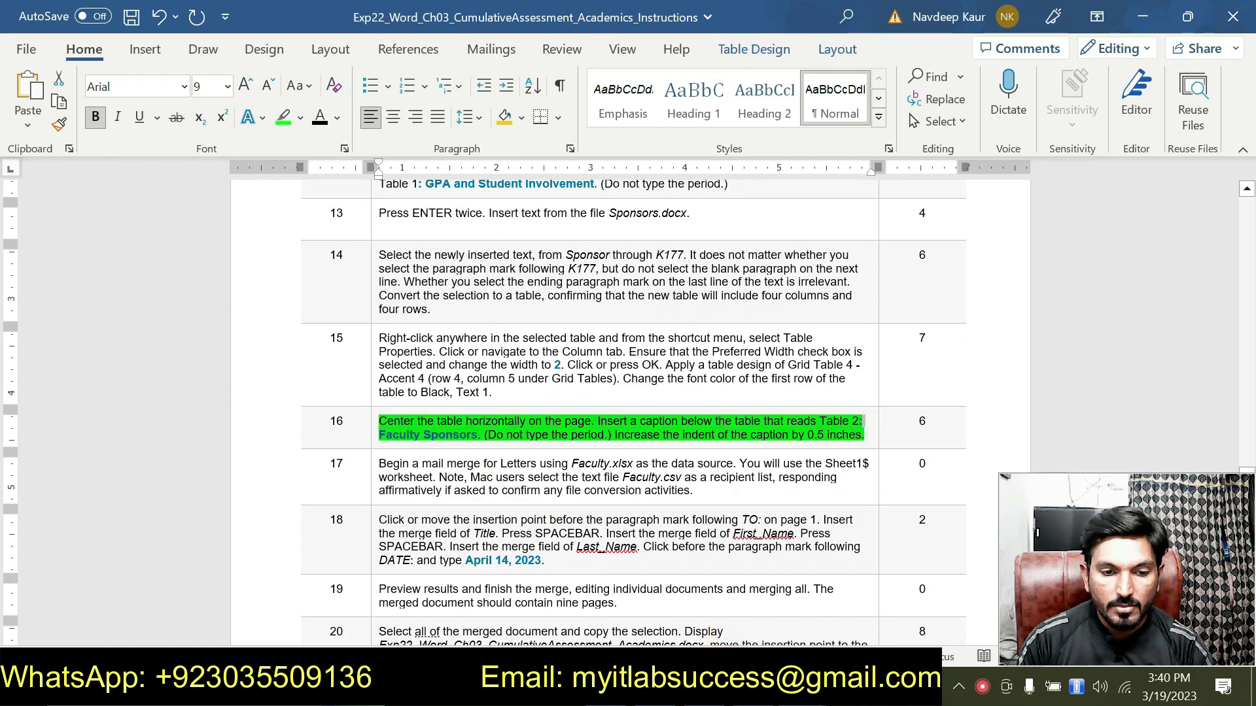
pyautogui.click(465, 389)
# - Highlight the step 17 mail merge instruction text in green
pyautogui.scroll(-3, 464, 390)
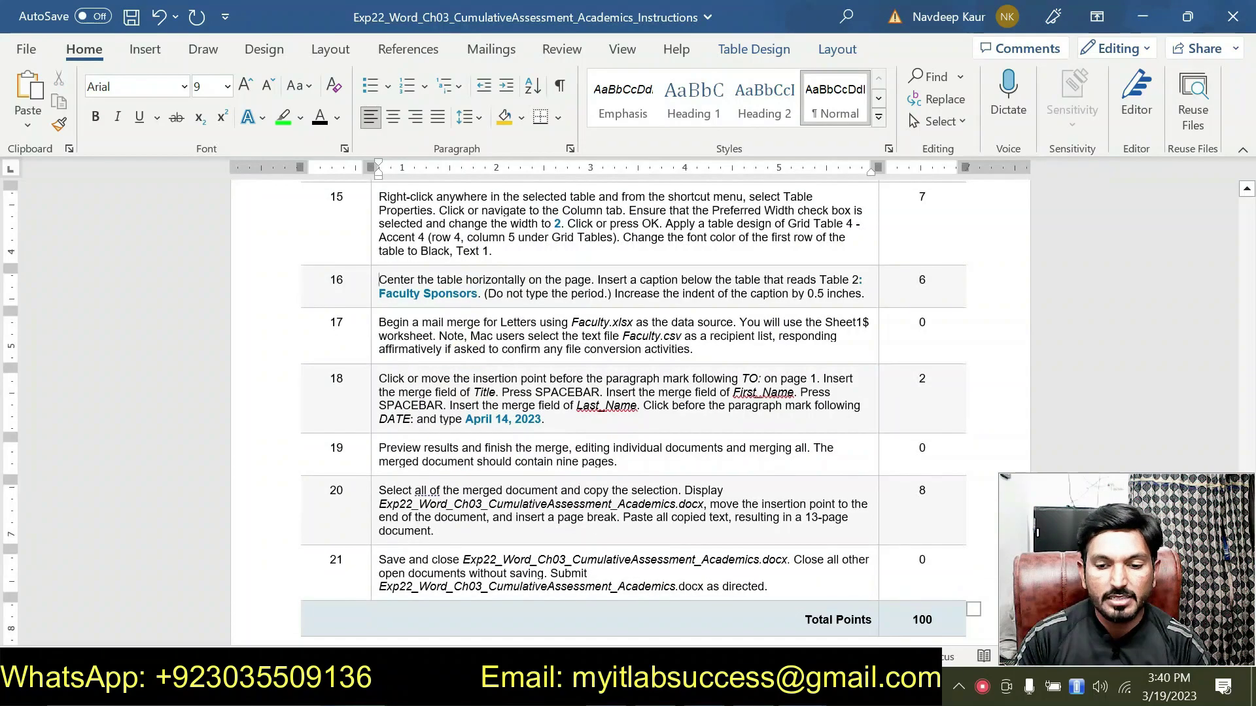
pyautogui.moveTo(693, 349); pyautogui.dragTo(379, 322)
pyautogui.click(469, 291)
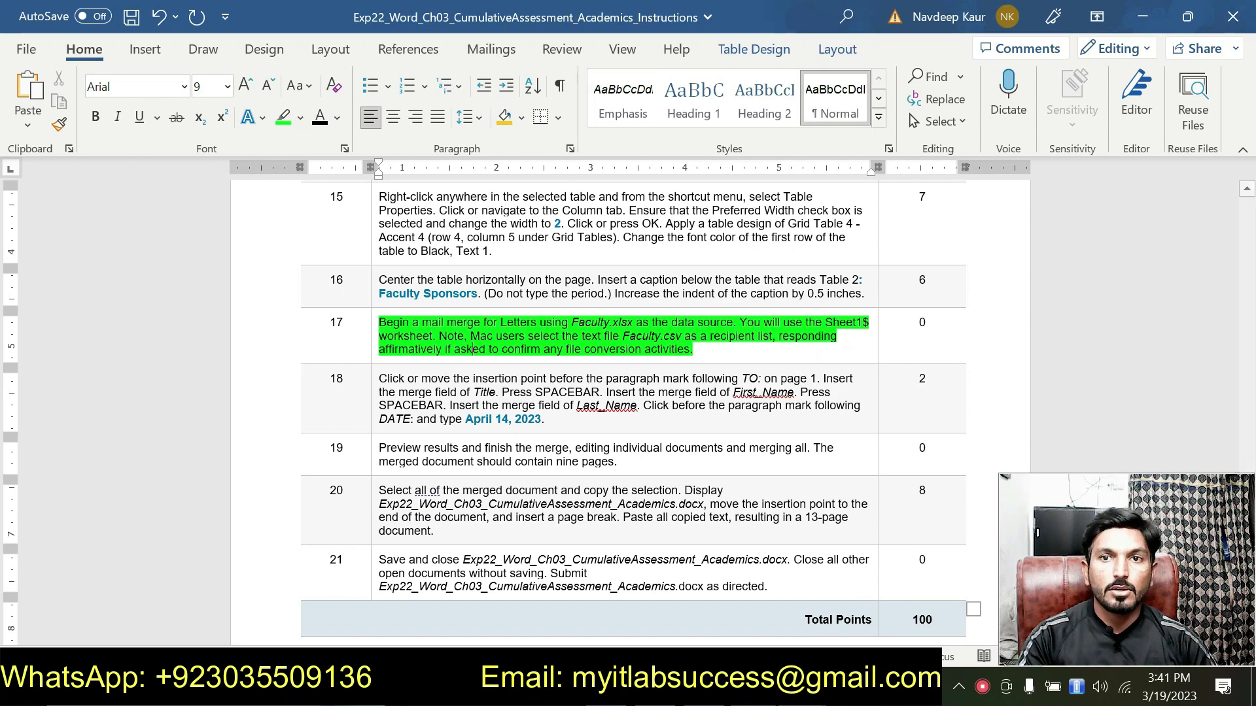
# - In the Academics document, choose the second Faculty file in drive G's Word 2022 academic folder as the existing mail merge recipient list
pyautogui.moveTo(801, 687)
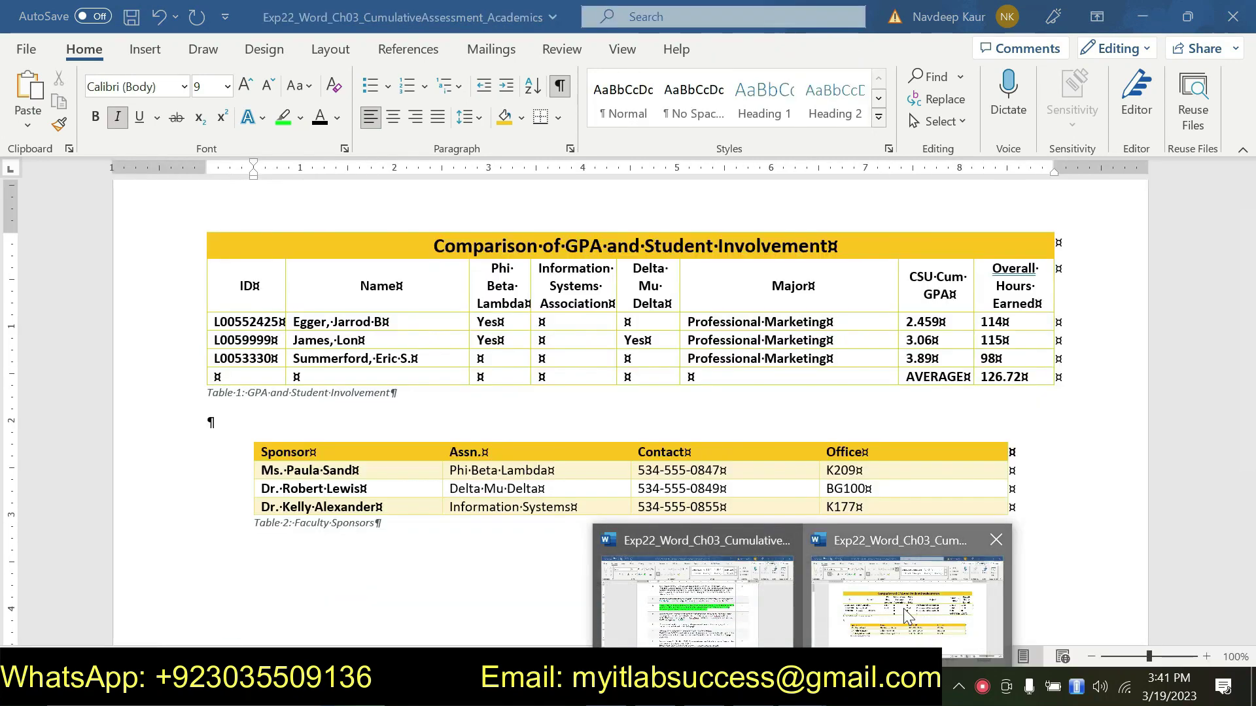
pyautogui.click(906, 608)
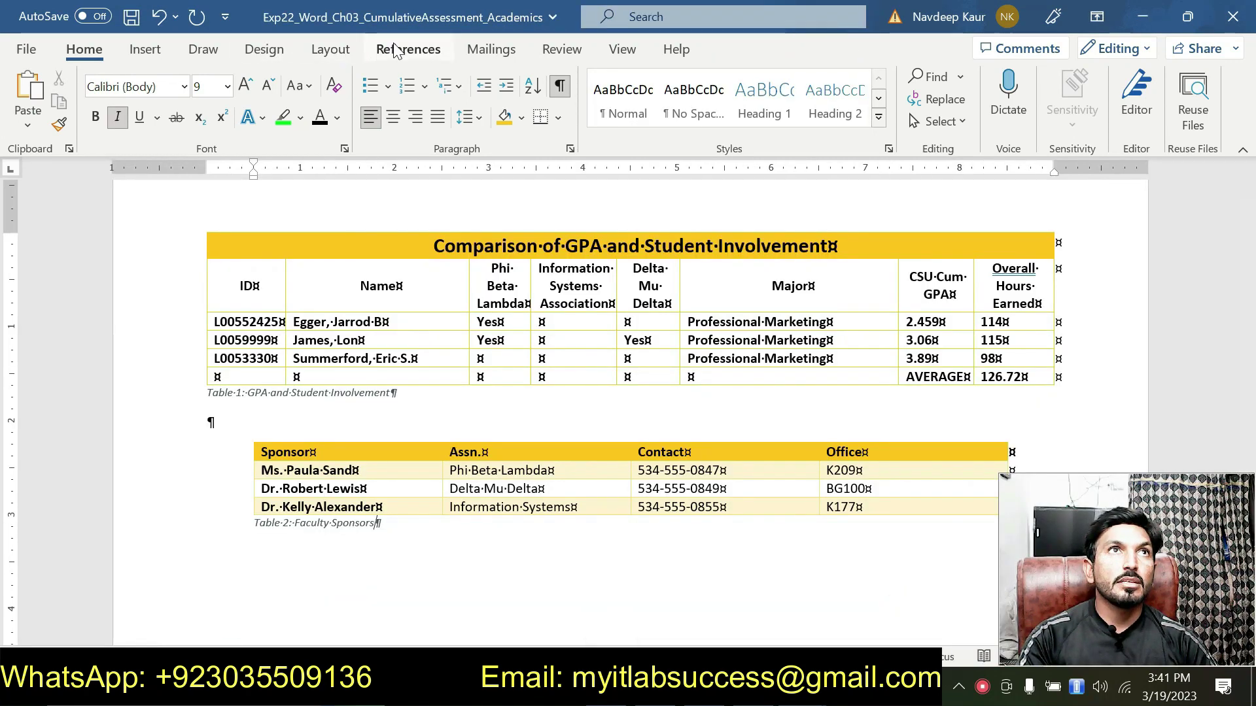
pyautogui.click(502, 49)
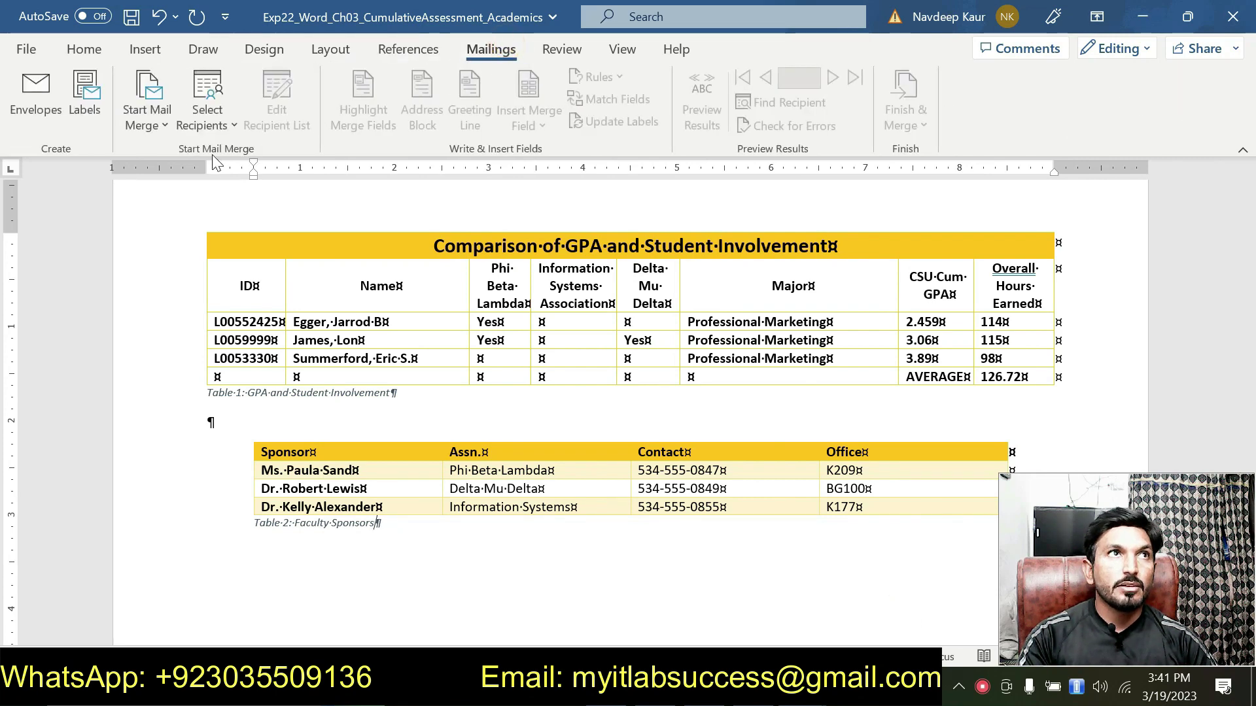
pyautogui.click(225, 129)
pyautogui.click(252, 183)
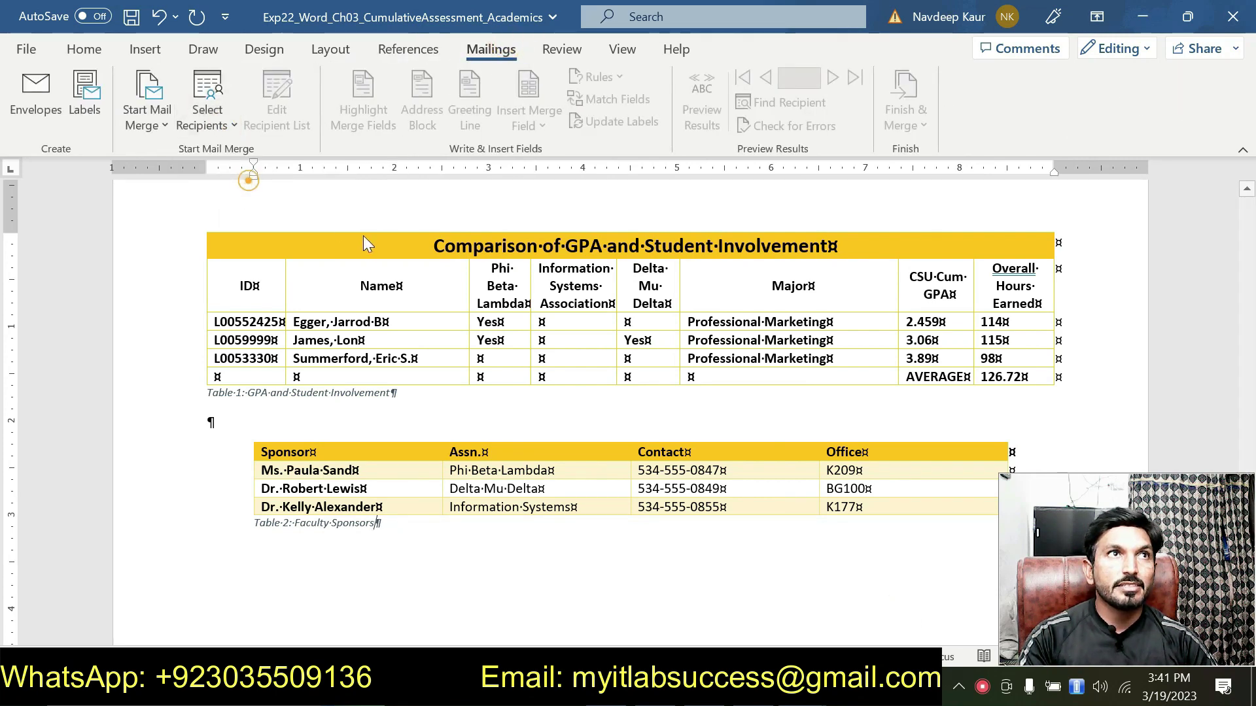
pyautogui.click(93, 333)
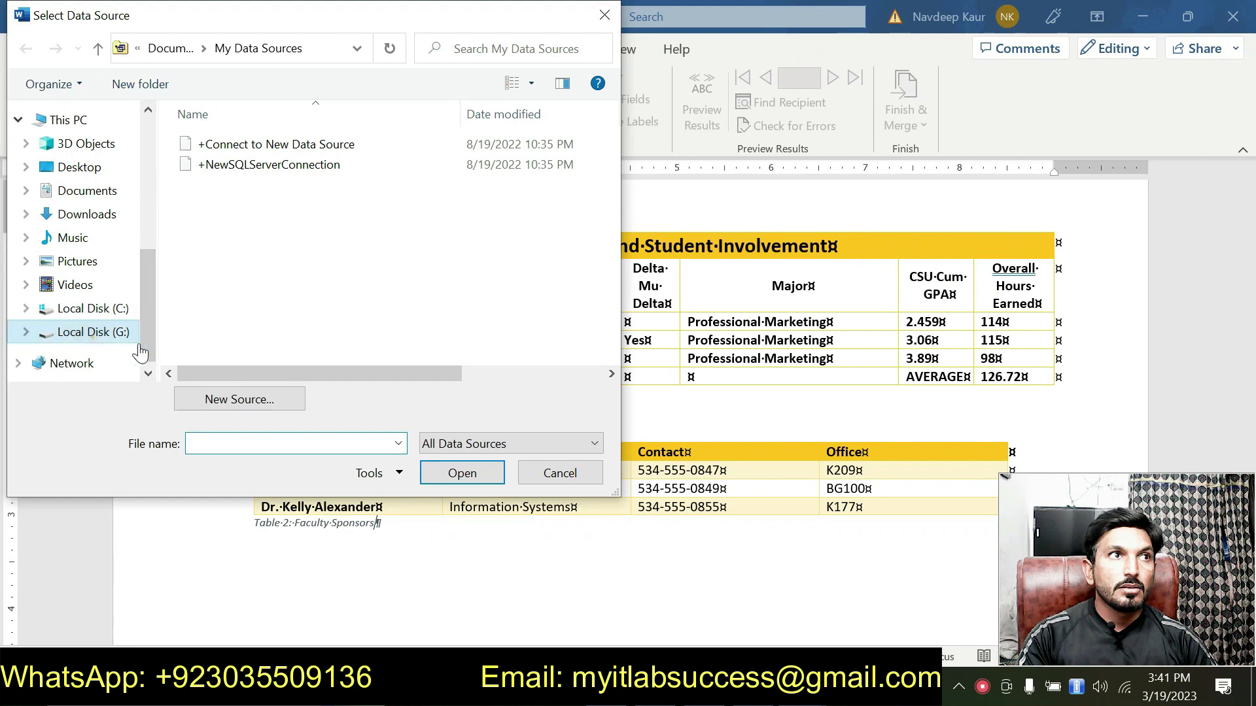
pyautogui.doubleClick(239, 295)
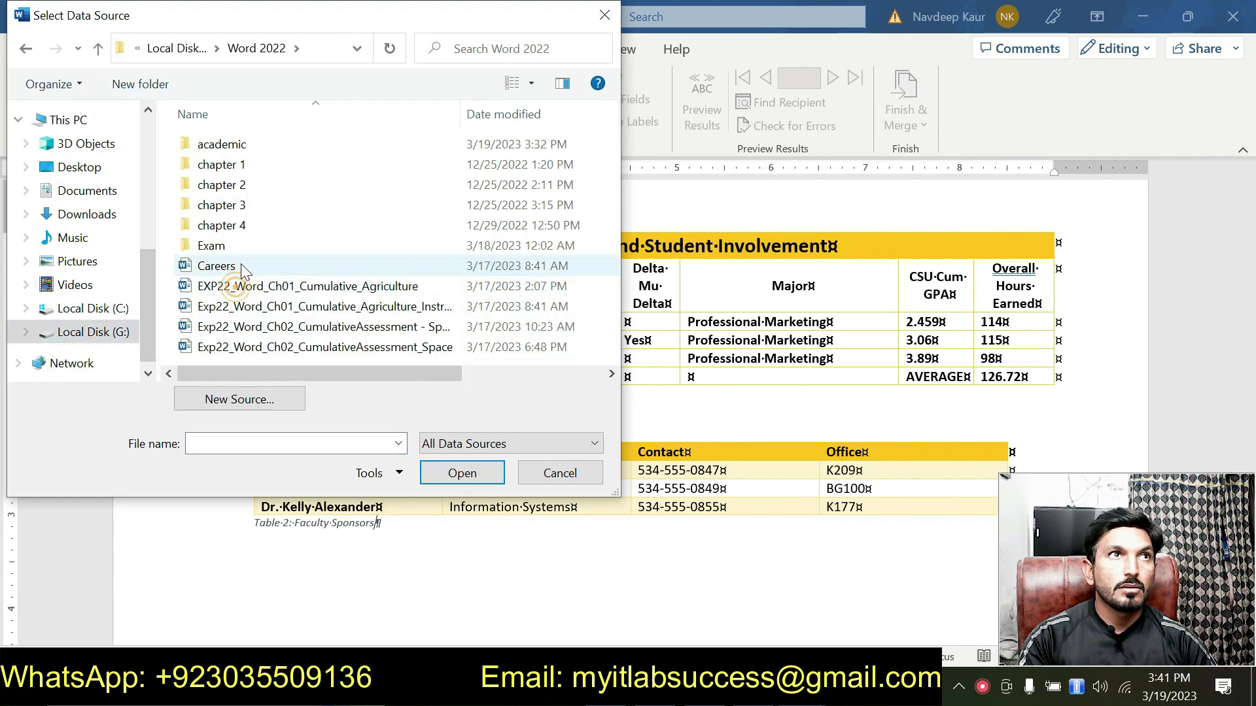
pyautogui.doubleClick(241, 145)
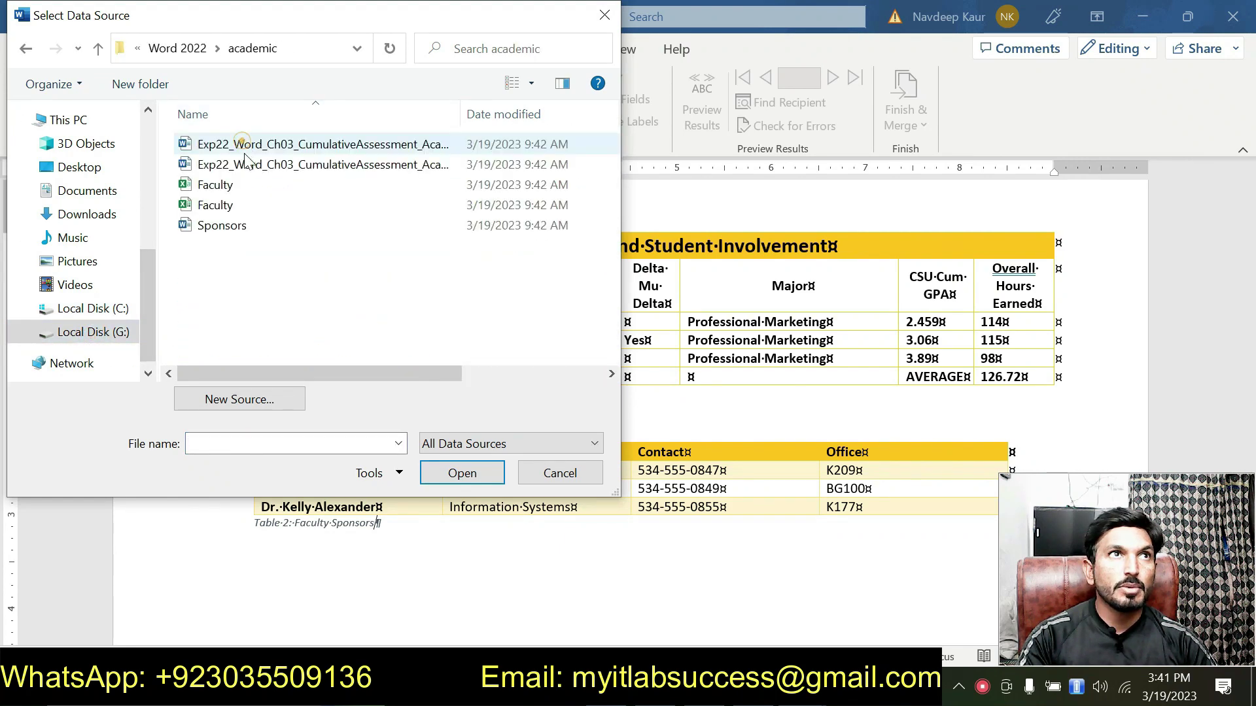
pyautogui.click(254, 209)
pyautogui.click(461, 473)
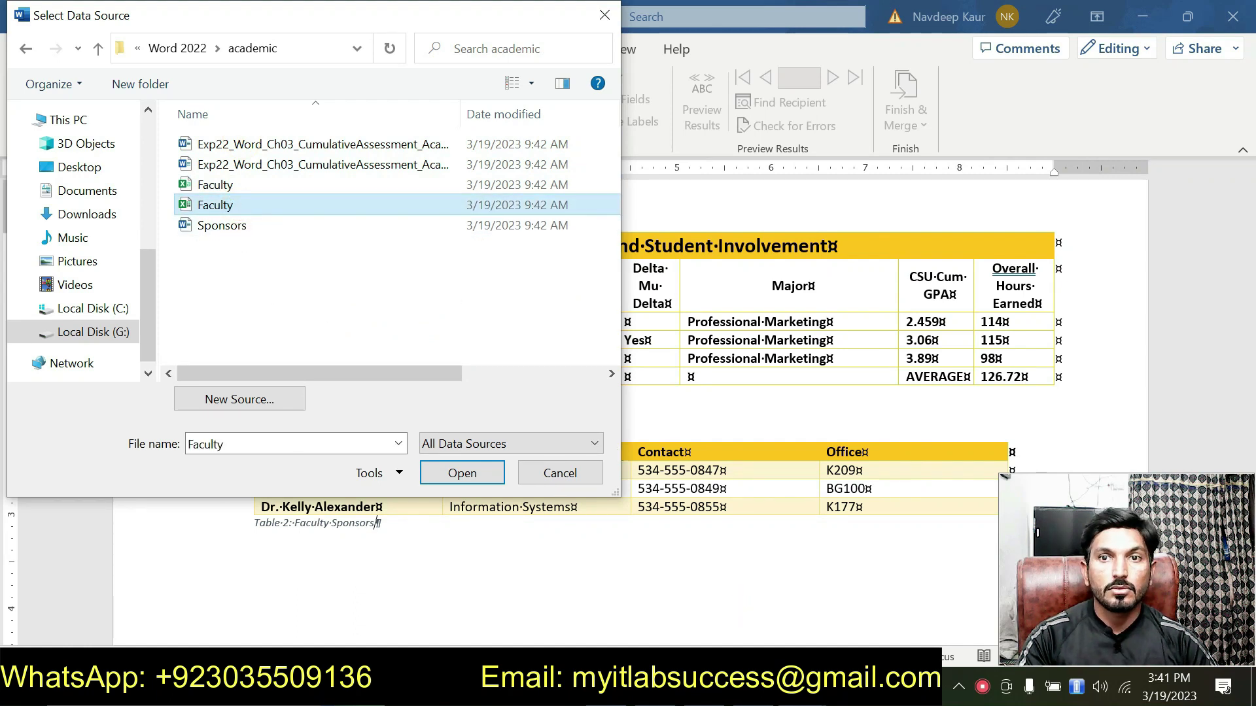
# - Recheck the step 17 instruction for the required Faculty data source, and return to the data source selection in the Academics document
pyautogui.moveTo(803, 686)
pyautogui.click(753, 599)
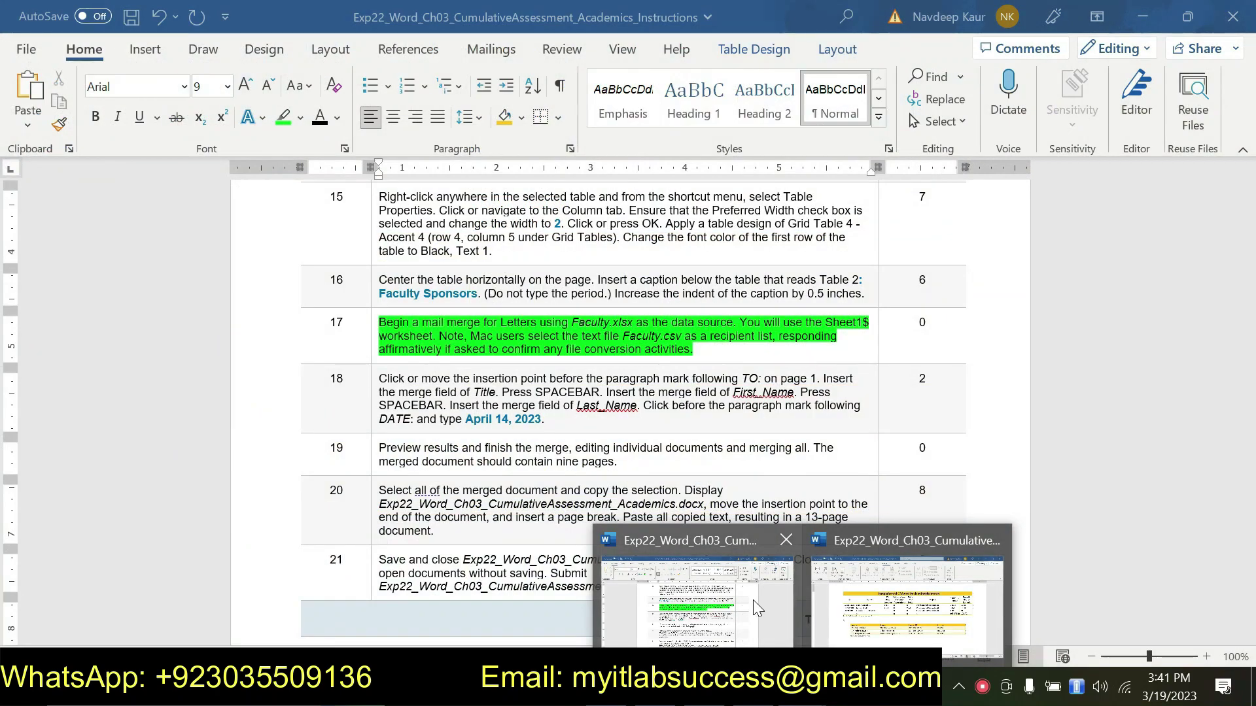
pyautogui.click(850, 606)
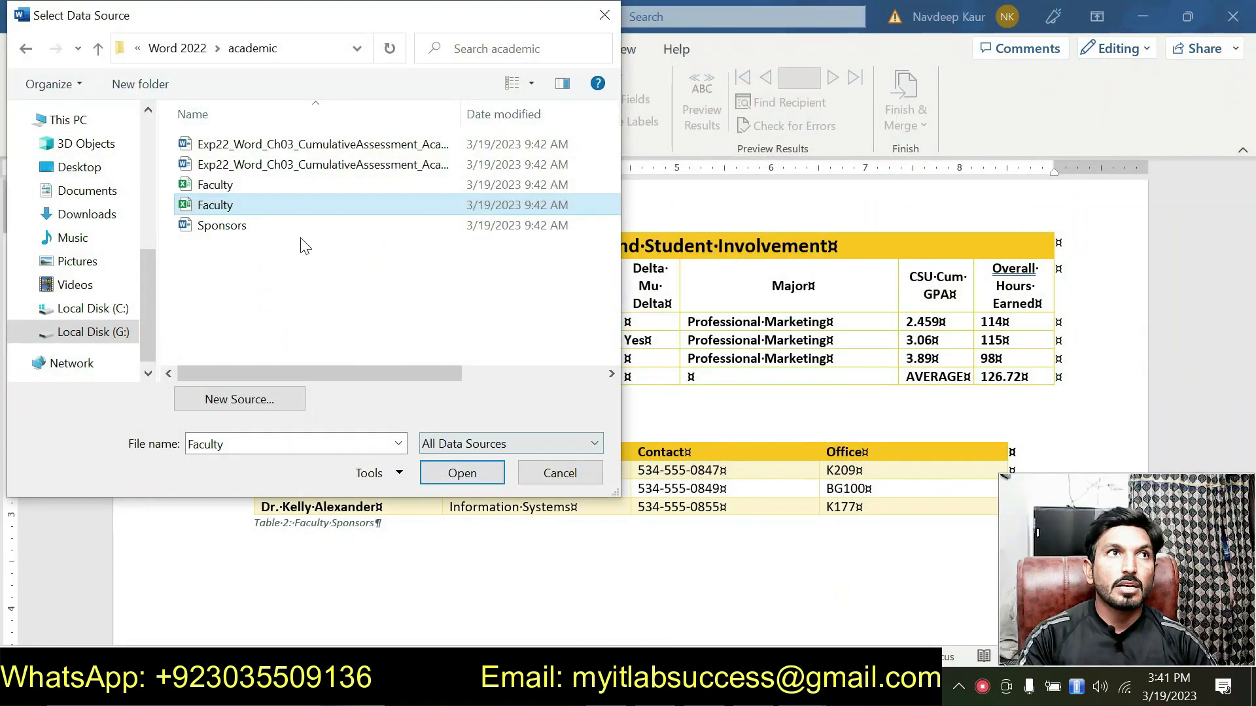
pyautogui.click(254, 184)
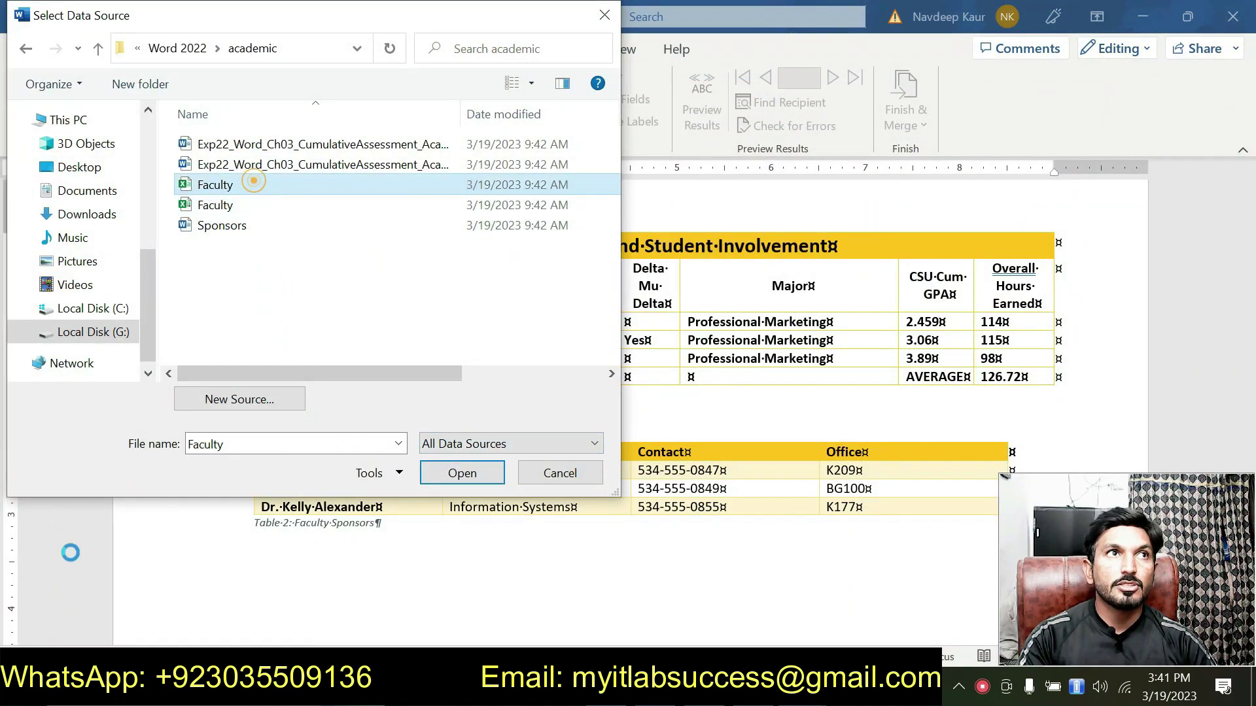
pyautogui.click(463, 473)
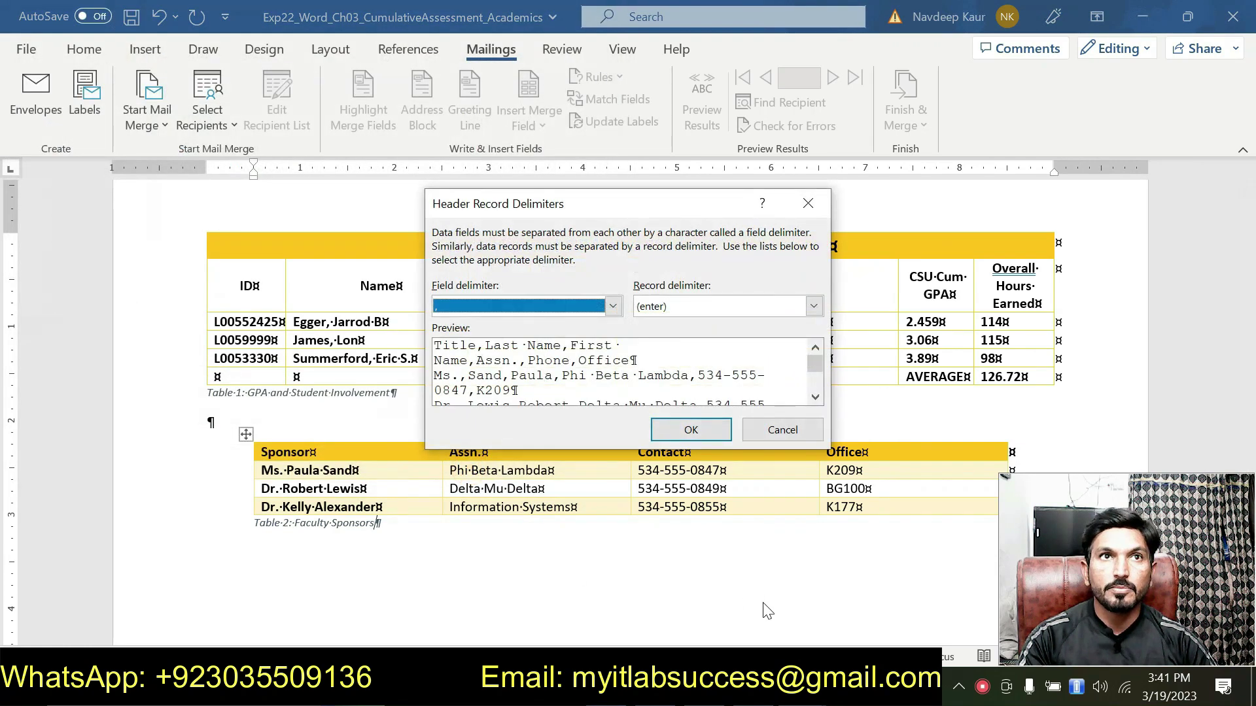
pyautogui.click(769, 432)
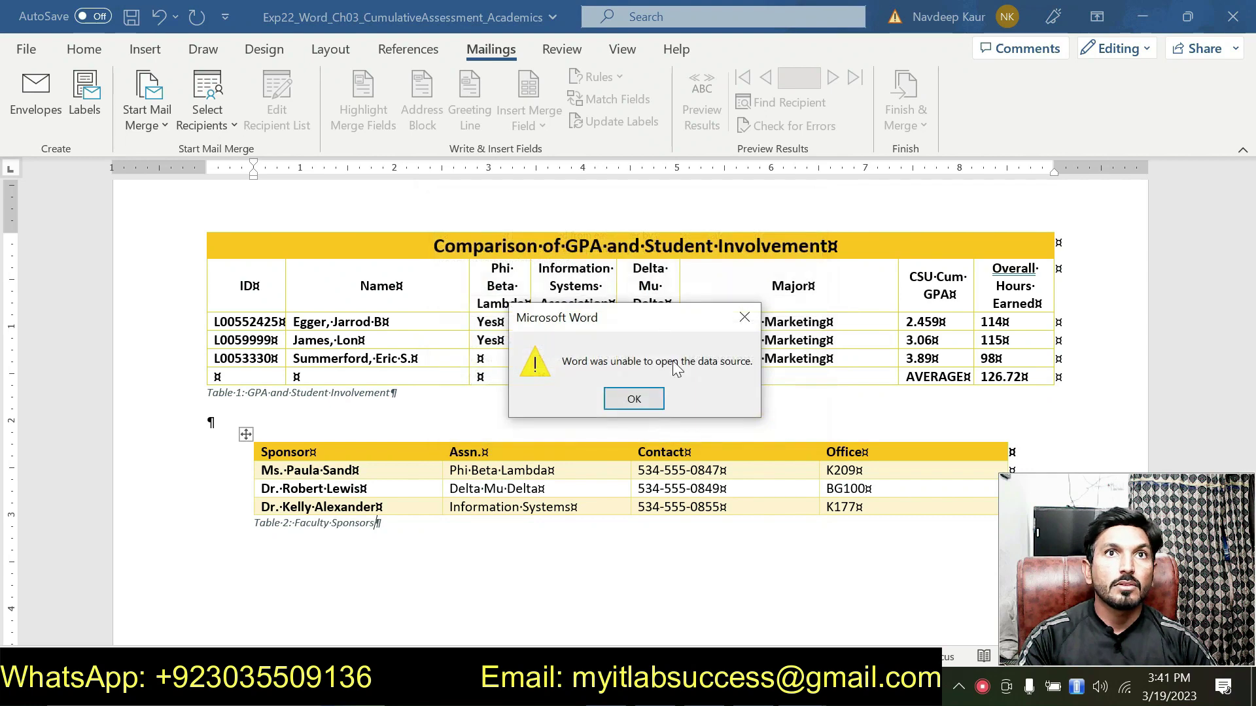
pyautogui.click(648, 396)
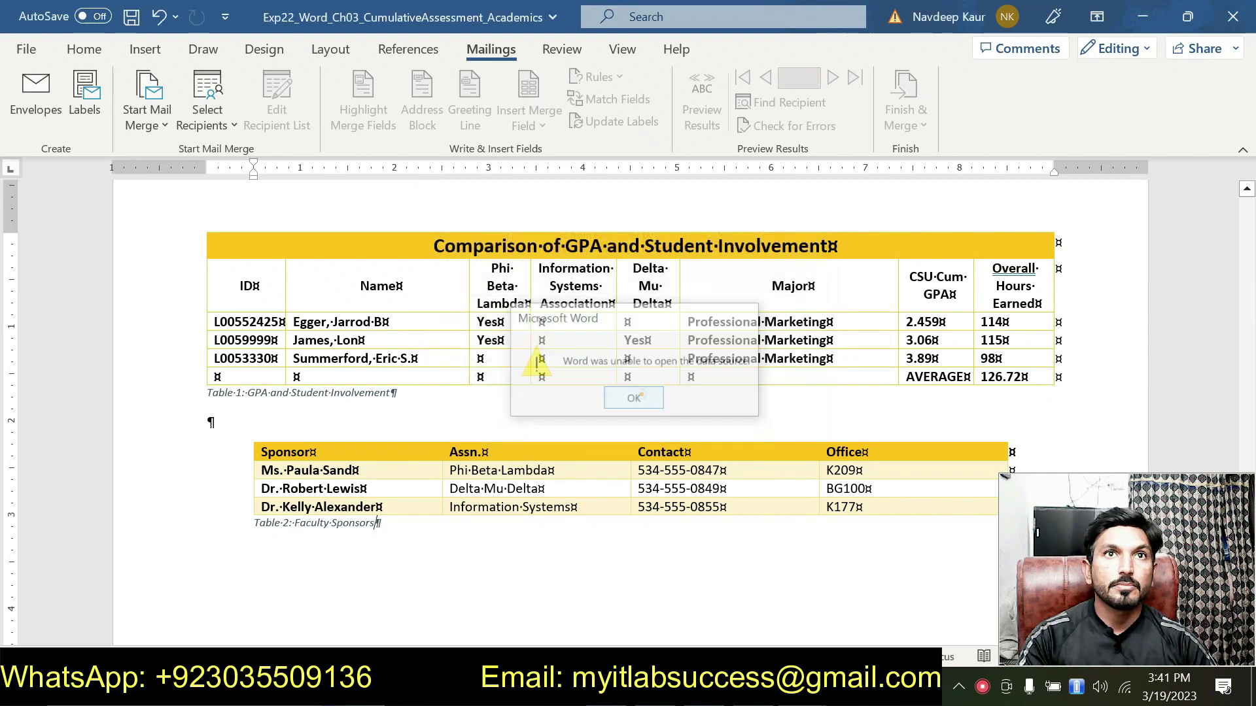
# - Connect the second Faculty file in drive G's Word 2022 academic folder as the existing recipient list, using the Sheet1$ worksheet with column headers
pyautogui.click(221, 114)
pyautogui.click(242, 186)
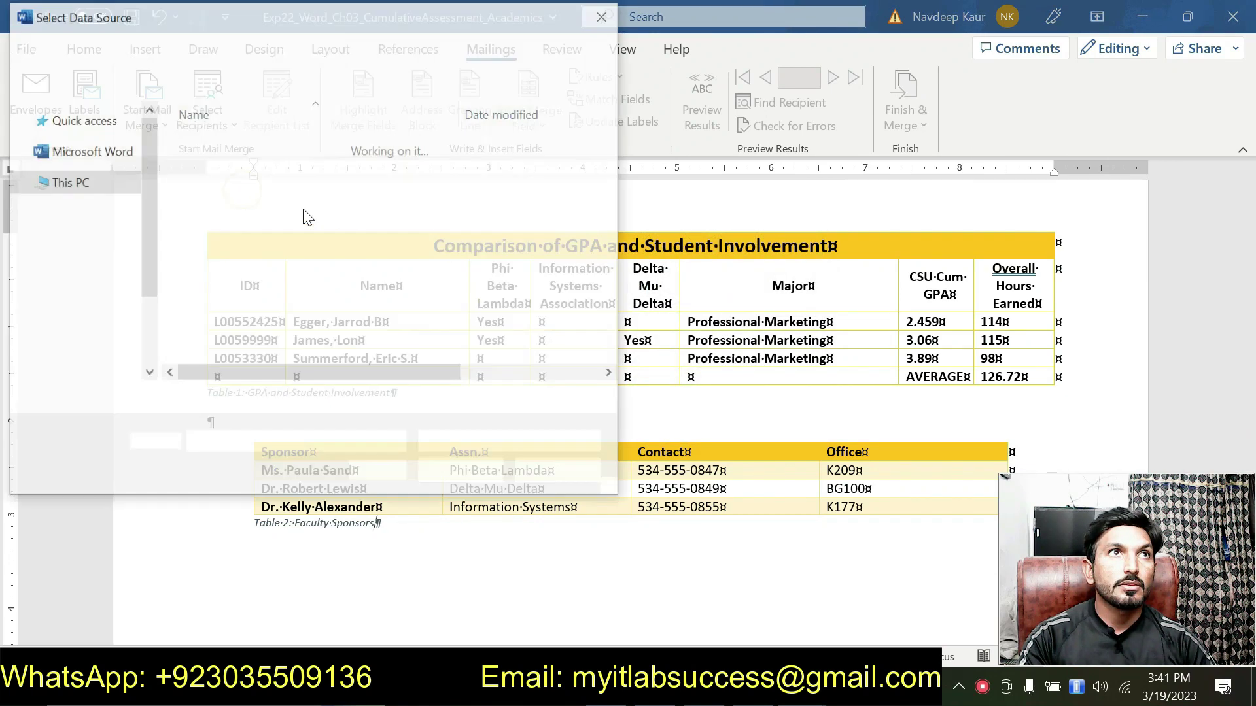
pyautogui.click(98, 334)
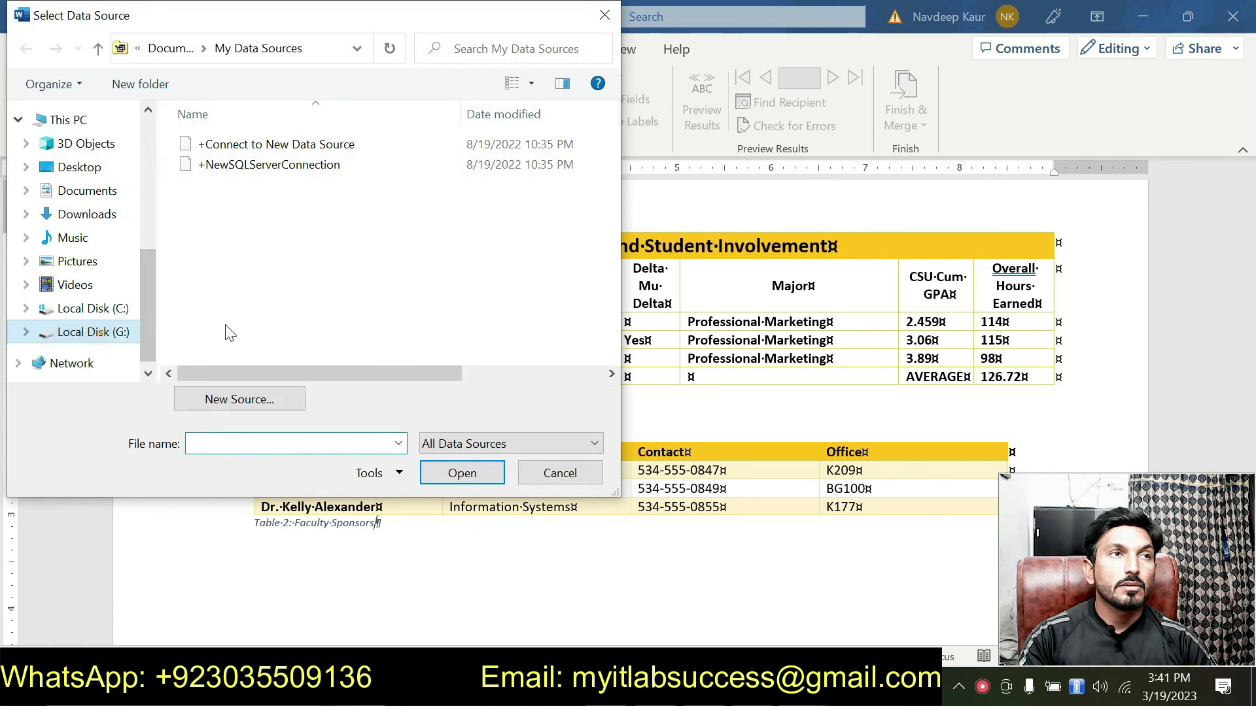
pyautogui.doubleClick(244, 293)
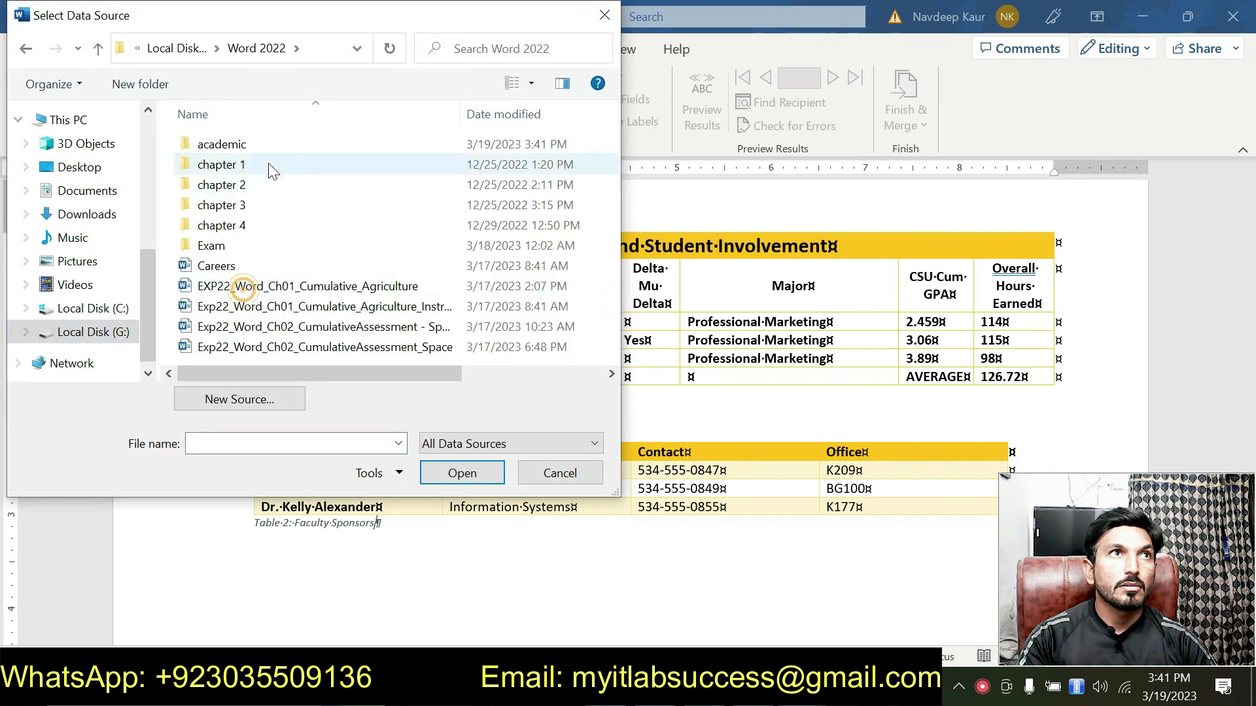
pyautogui.doubleClick(263, 151)
pyautogui.click(240, 207)
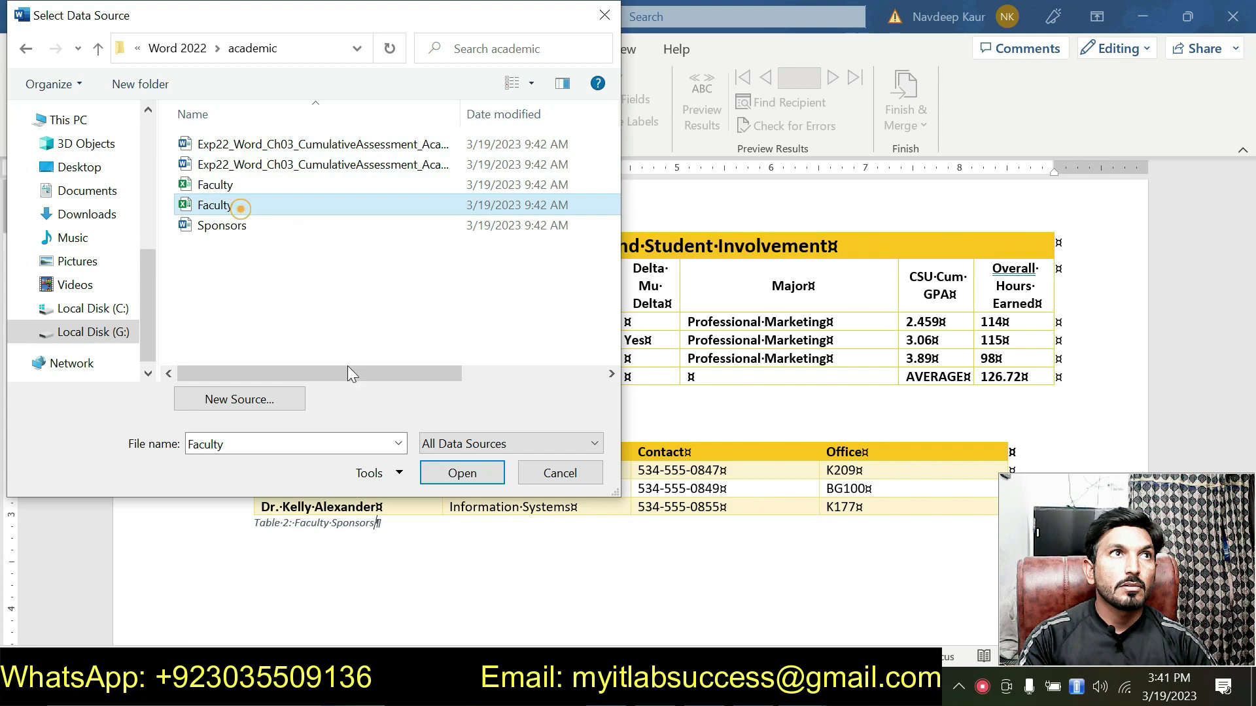
pyautogui.click(425, 476)
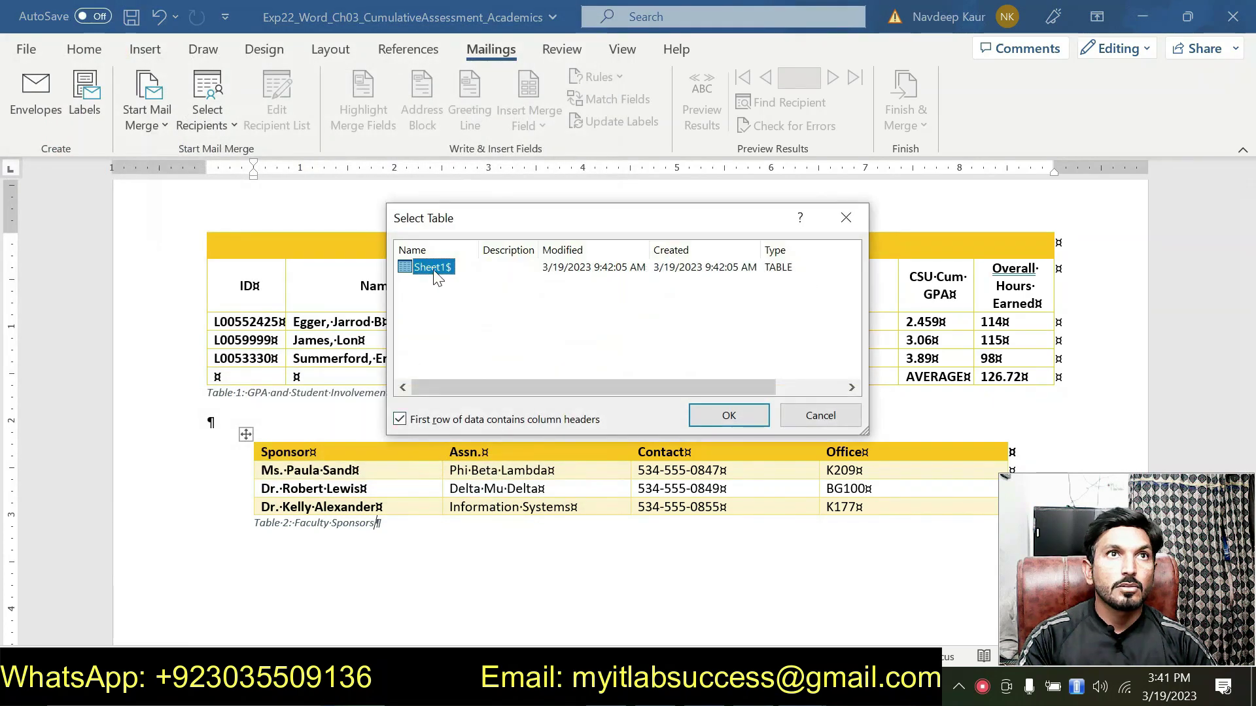
pyautogui.click(734, 421)
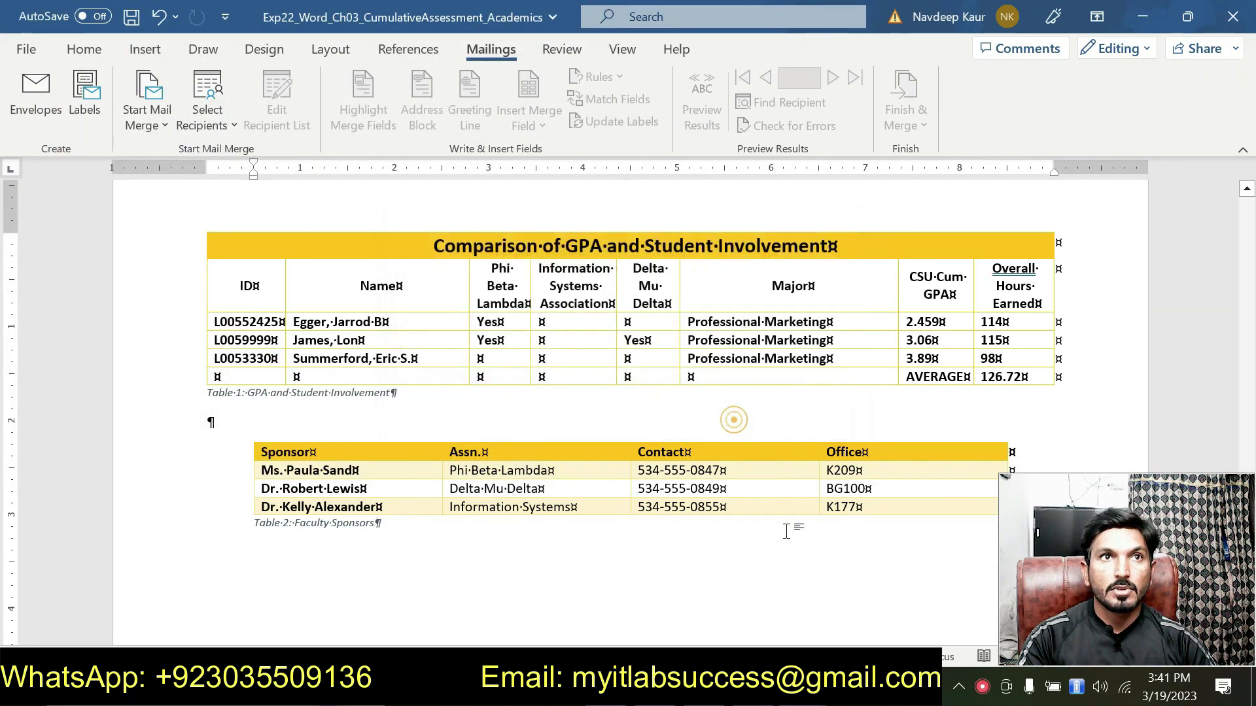
# - Check the step 18 merge field instruction, and go to the memo heading on page 1 of the Academics document
pyautogui.click(1046, 576)
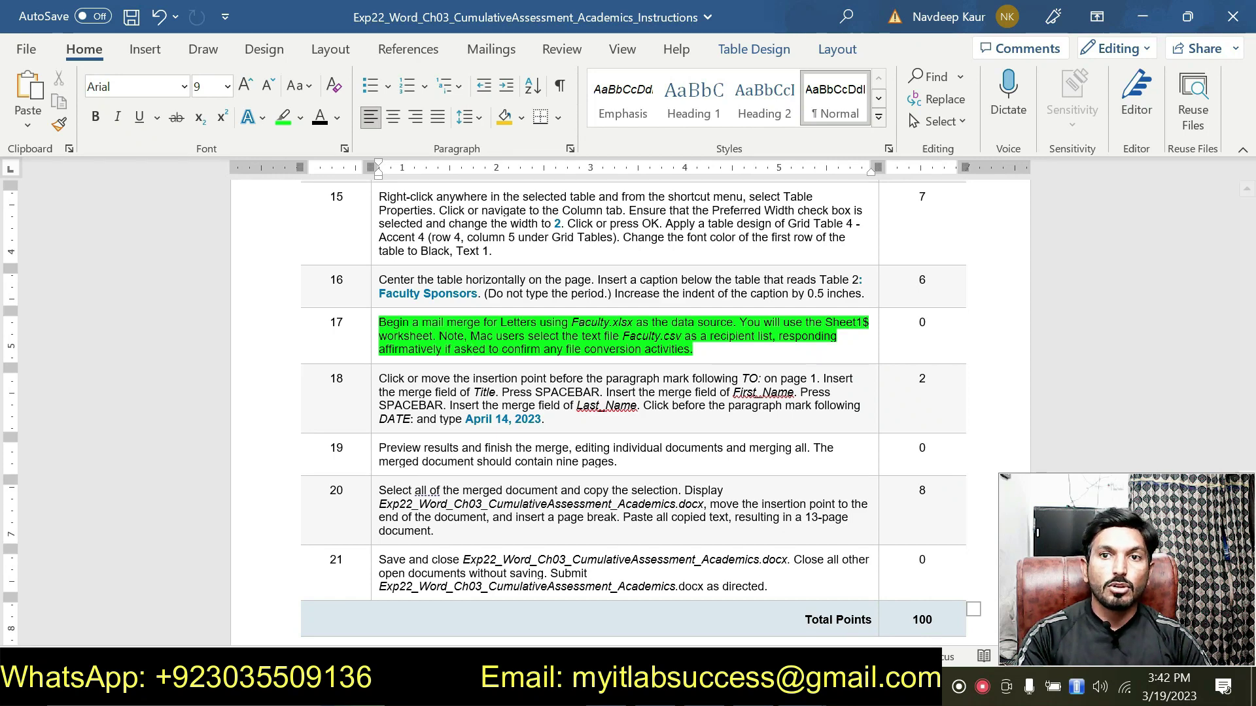
pyautogui.moveTo(803, 690)
pyautogui.click(906, 602)
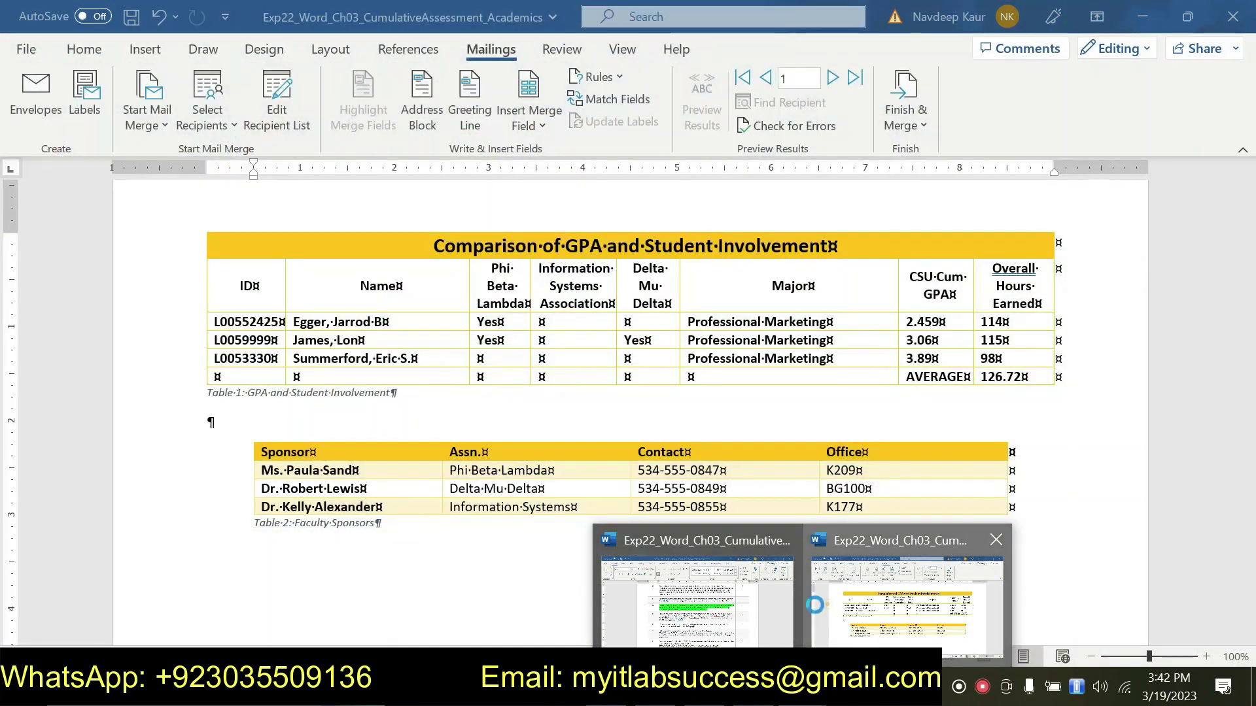
pyautogui.scroll(-10, 493, 479)
pyautogui.scroll(15, 493, 480)
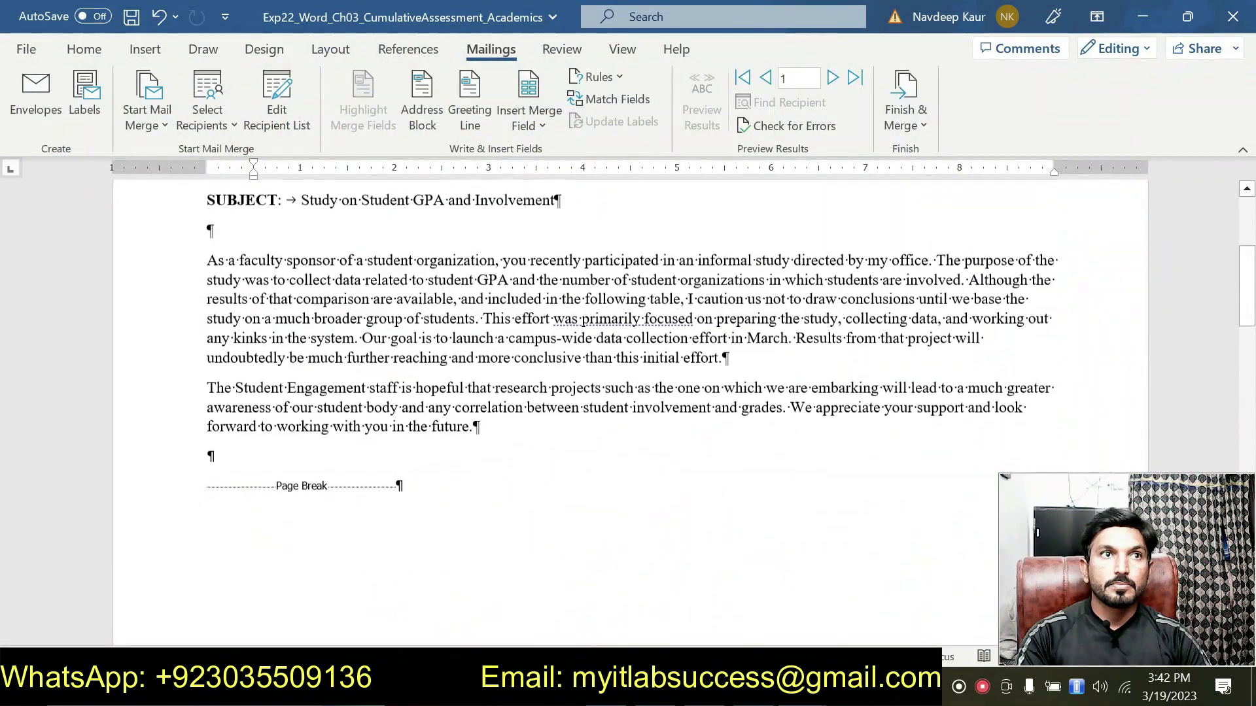